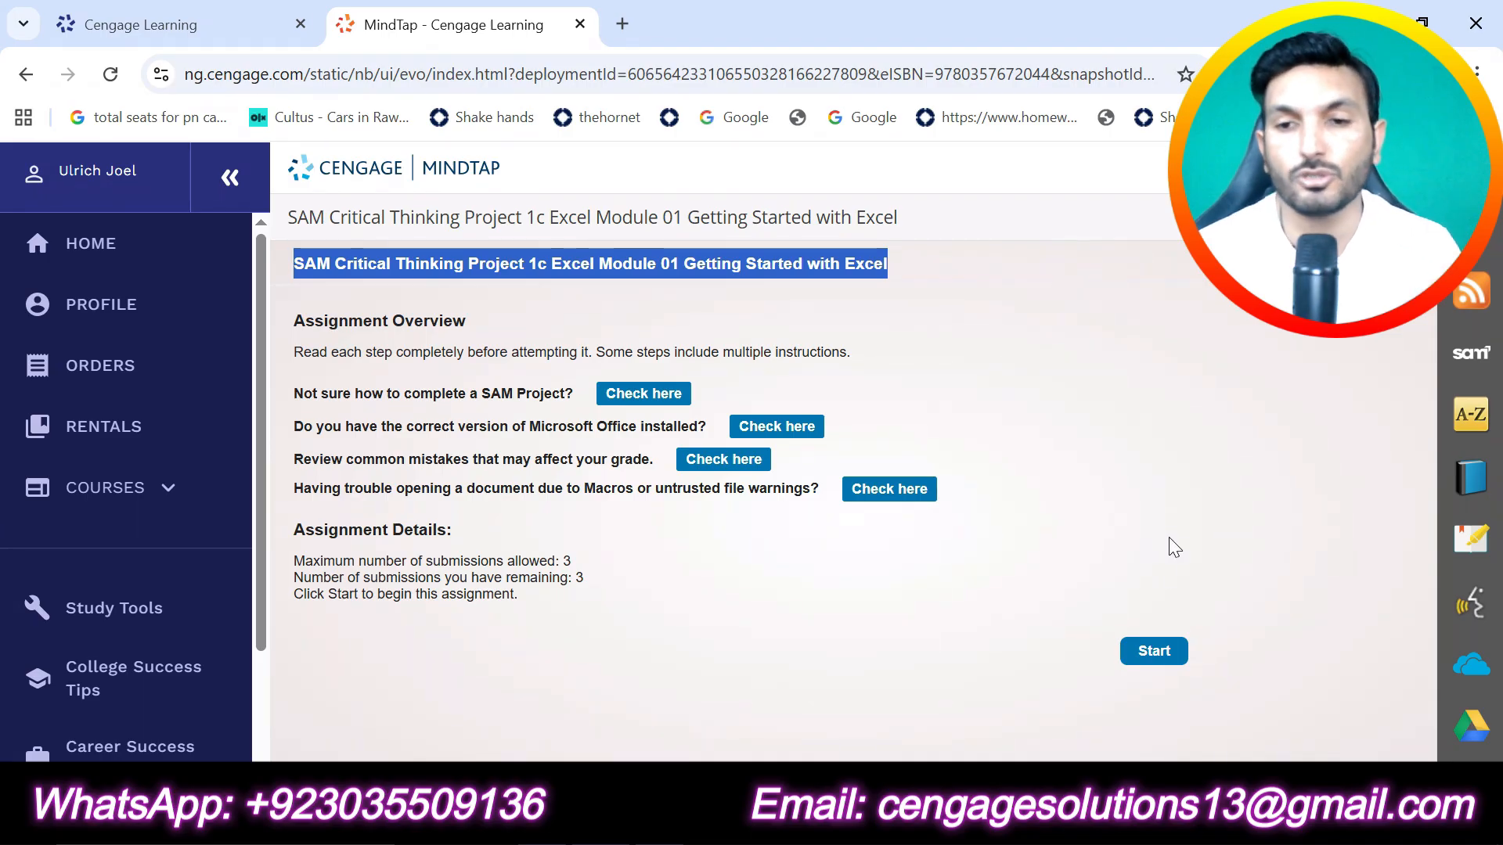
# Step: Start the SAM project, download all its files, and open the downloaded instructions document in Word for editing
pyautogui.click(1149, 654)
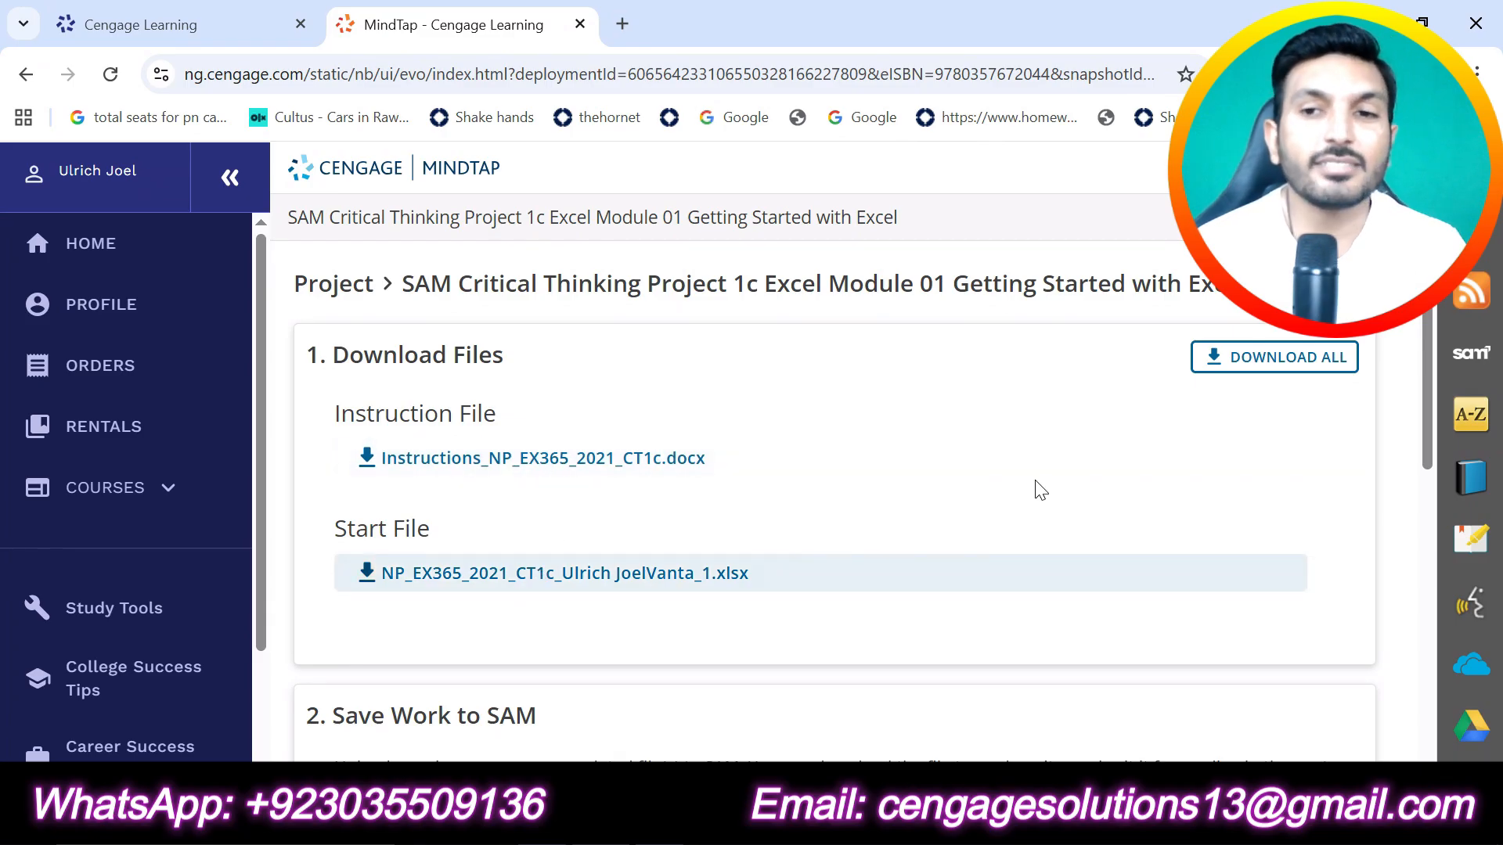
pyautogui.click(1237, 358)
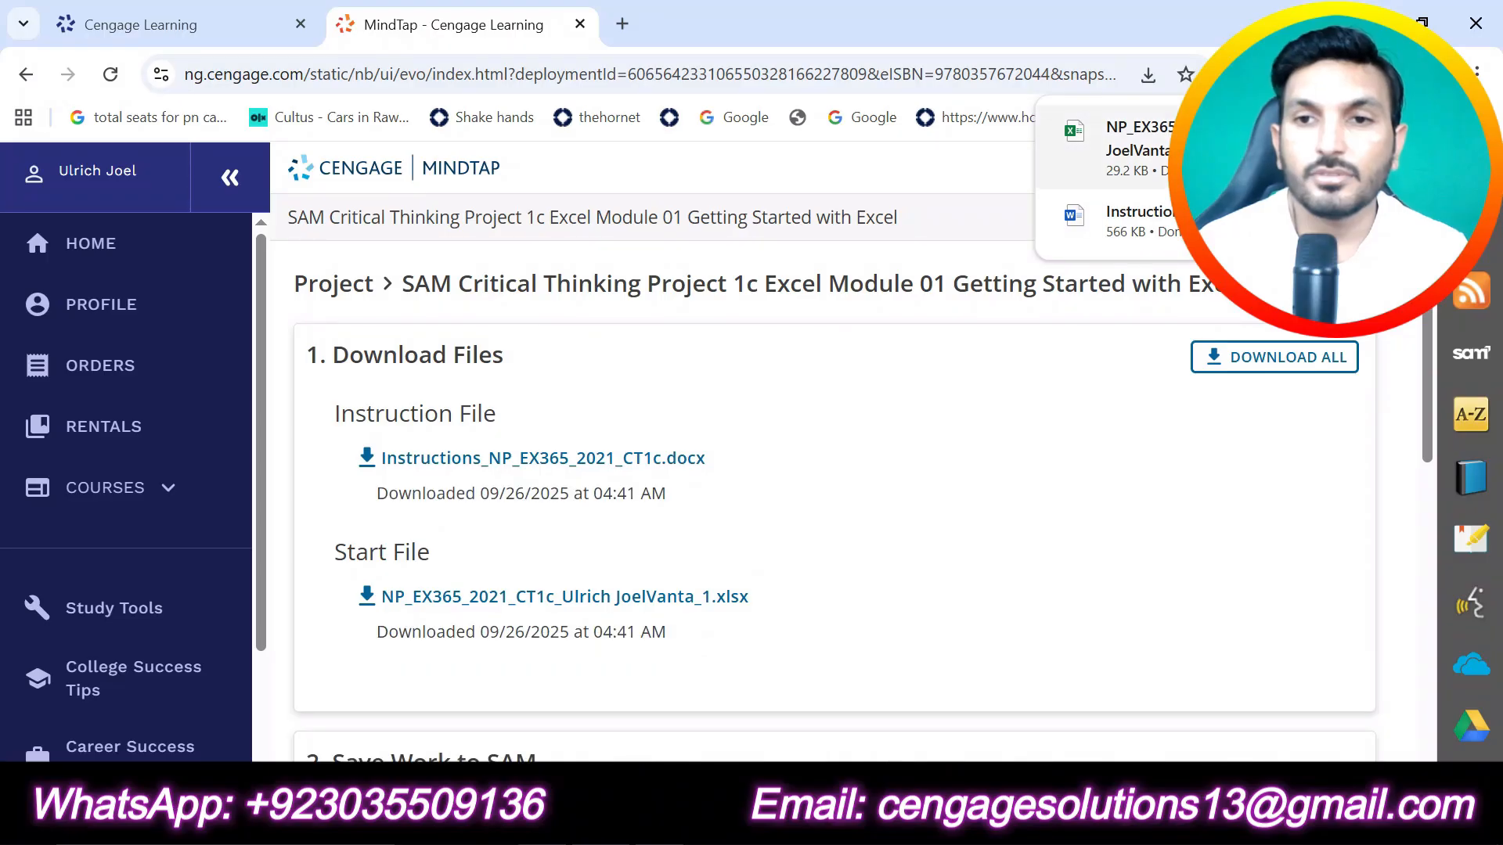
pyautogui.click(1162, 239)
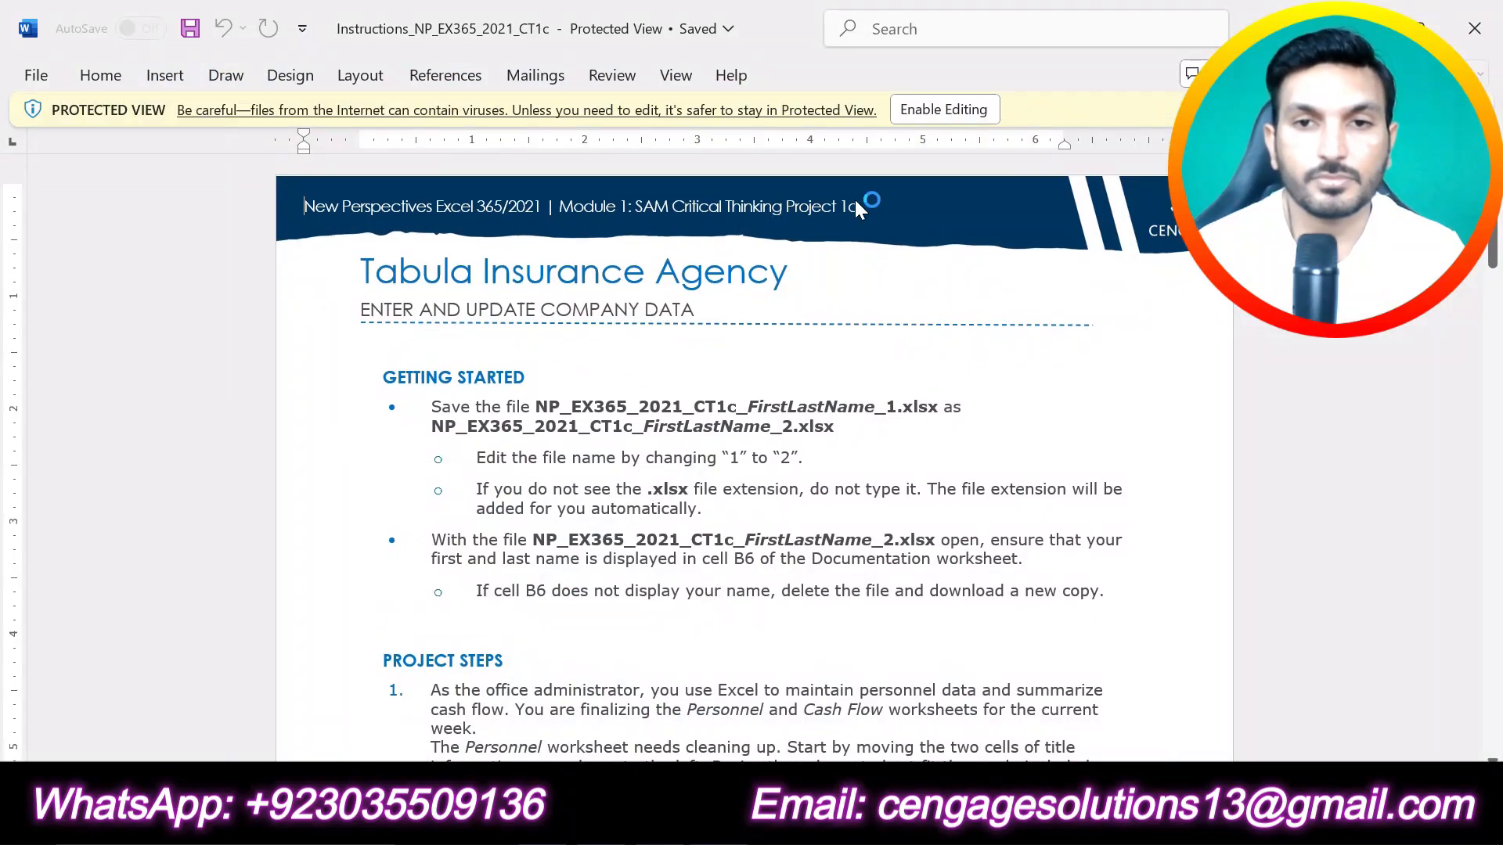
pyautogui.click(939, 109)
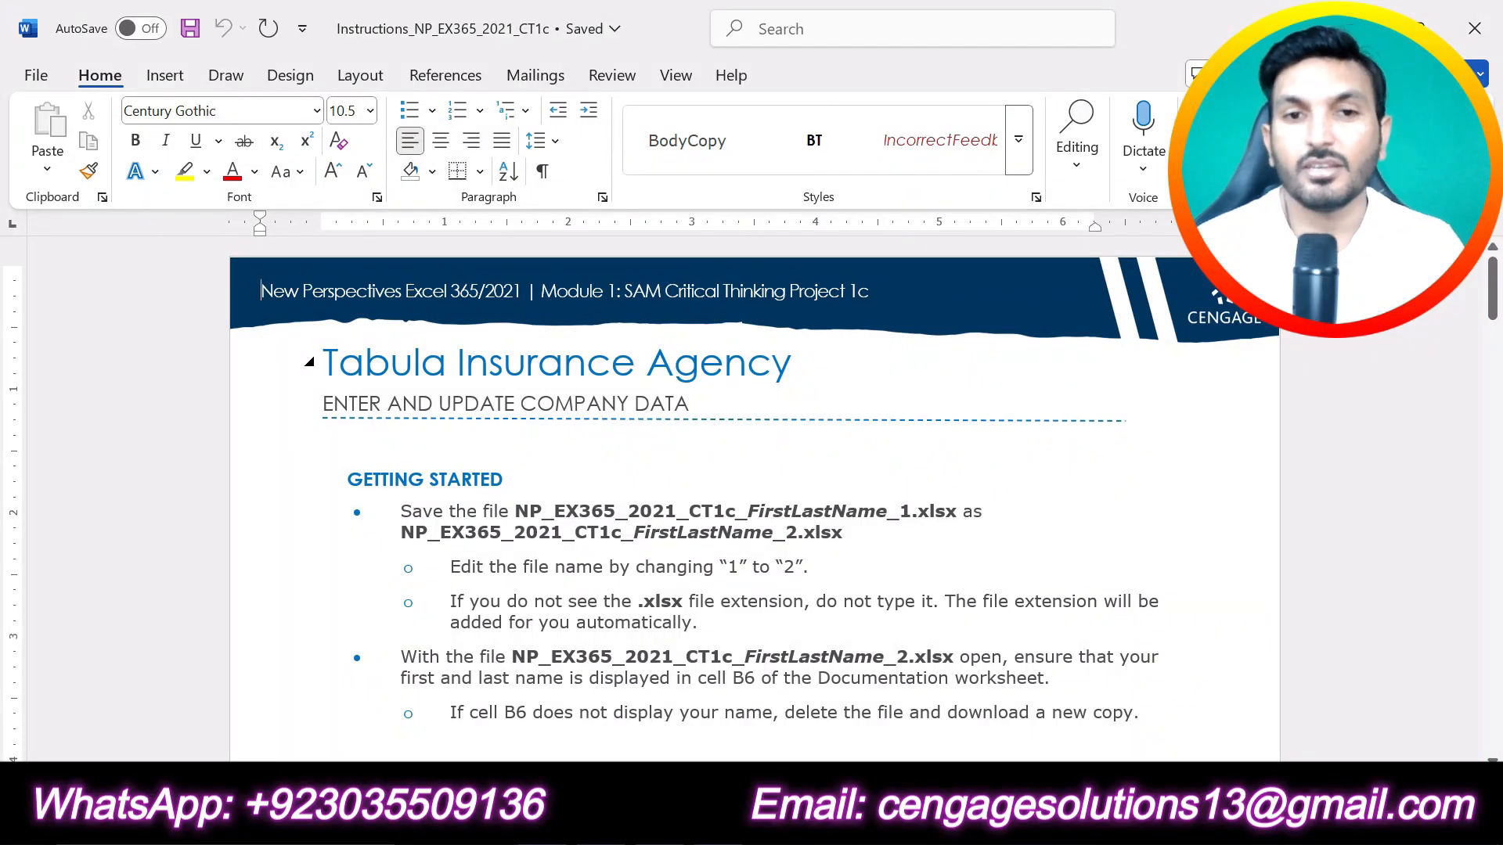
# Step: Highlight the document title "Tabula Insurance Agency" in turquoise
pyautogui.moveTo(810, 363); pyautogui.dragTo(366, 371)
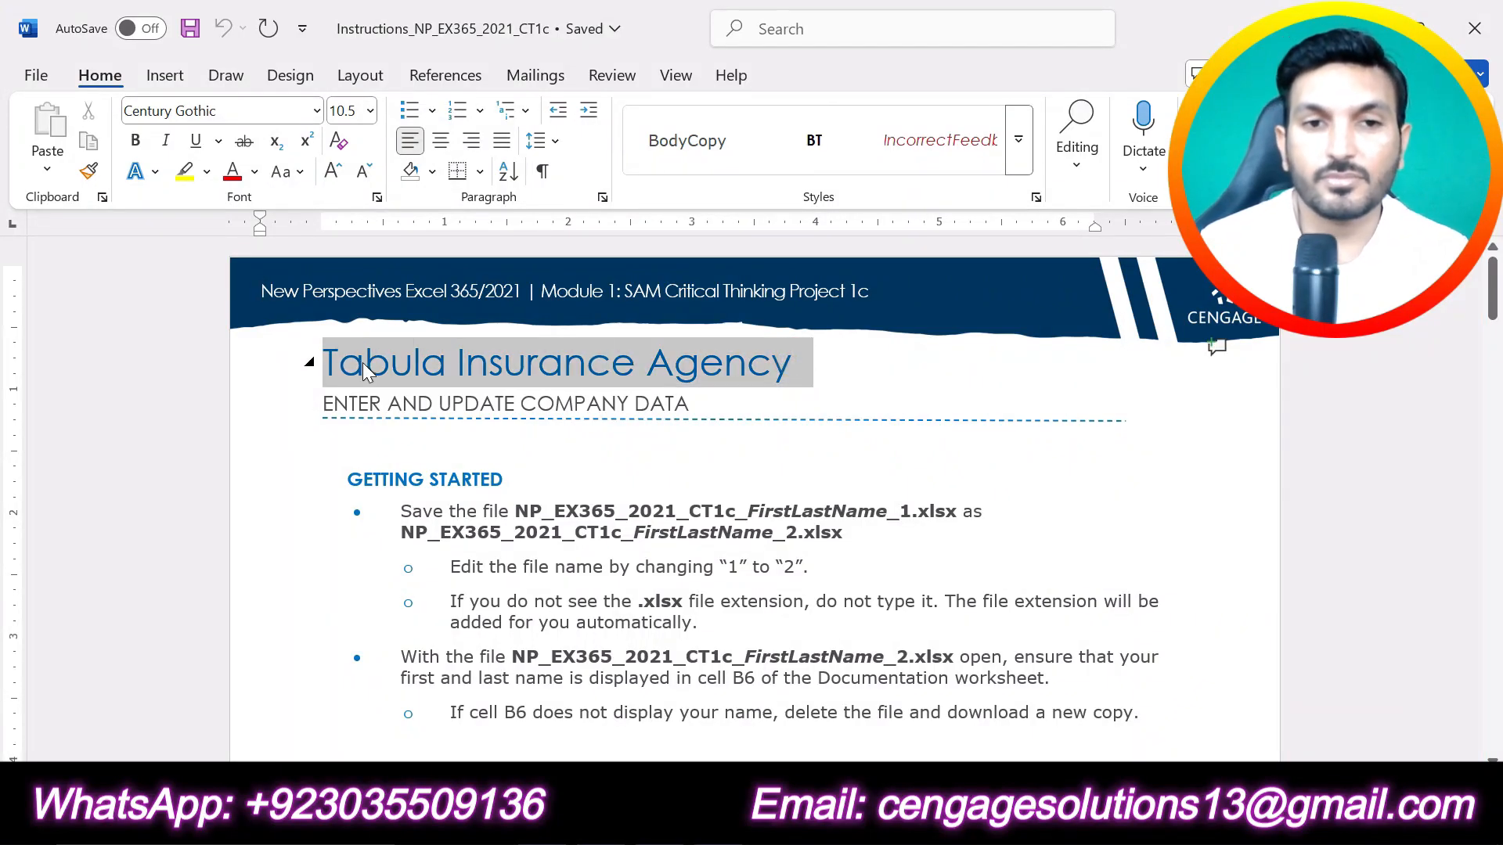
pyautogui.click(472, 324)
pyautogui.click(532, 412)
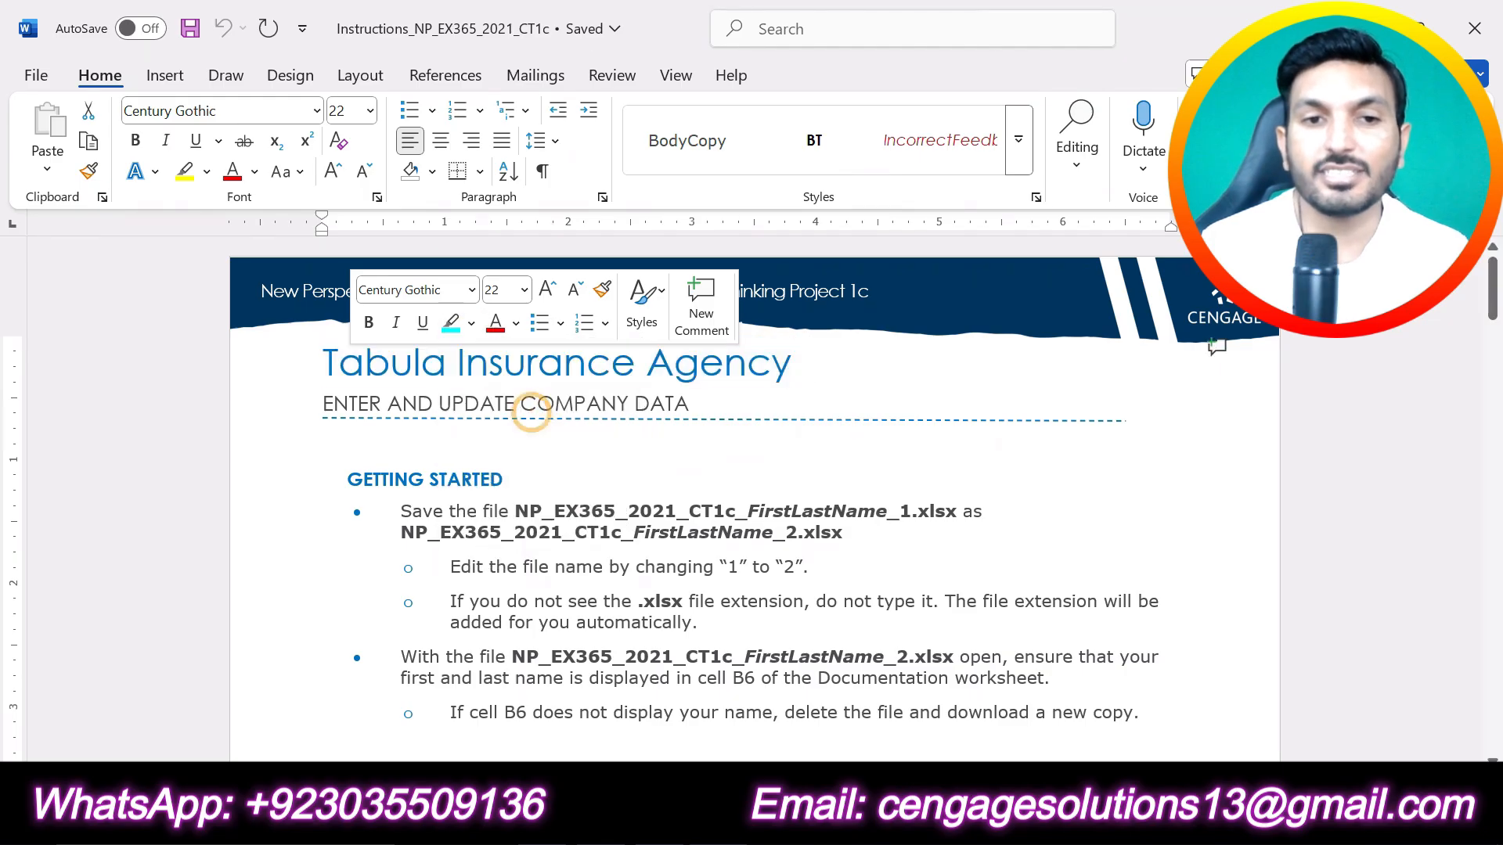
pyautogui.click(736, 405)
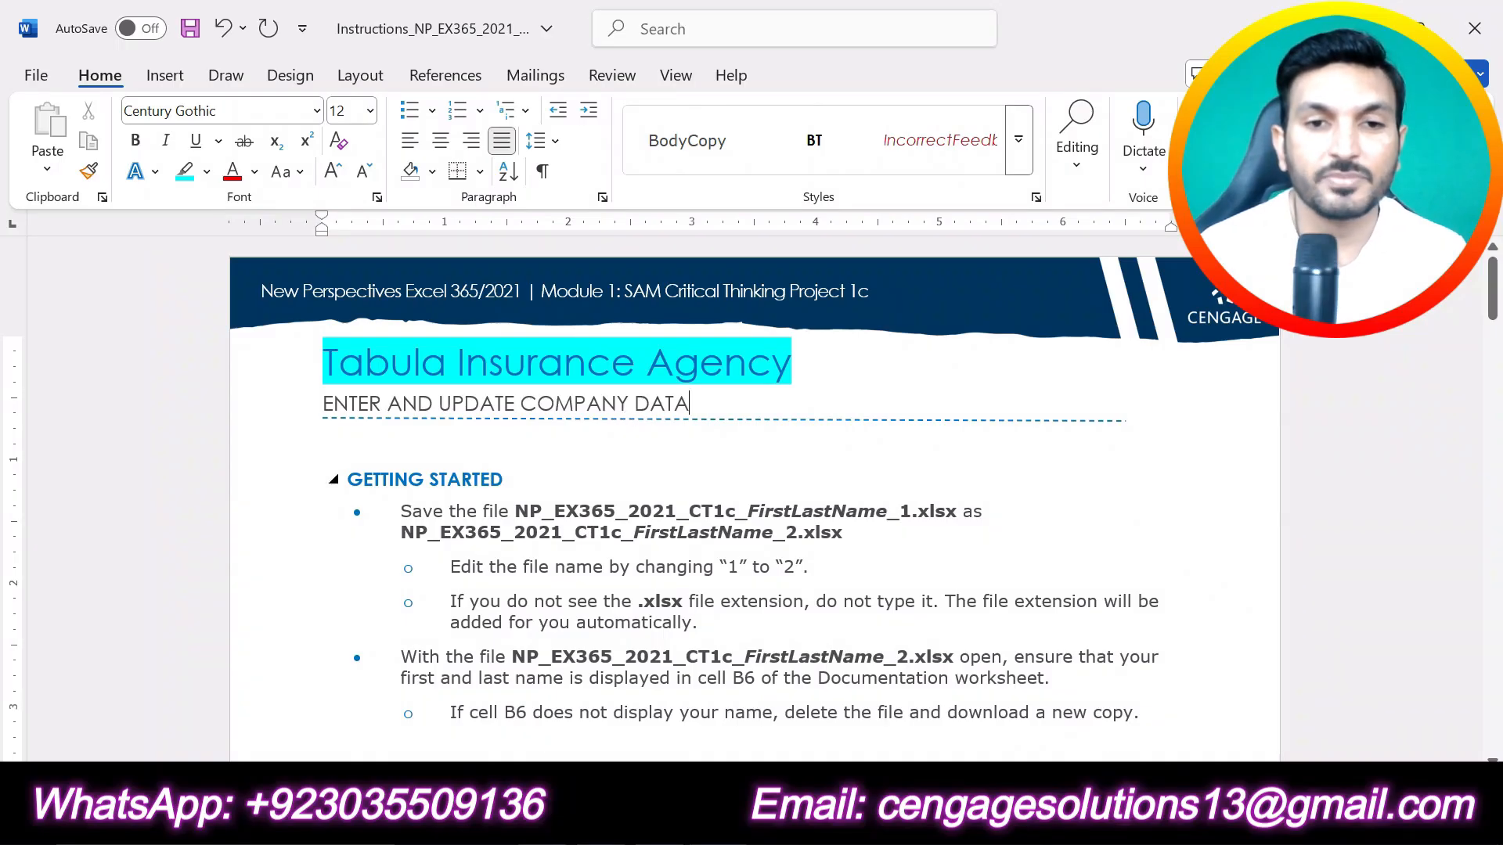
# Step: Highlight the GETTING STARTED heading and the file name NP_EX365_2021_CT1c_FirstLastName_1.xlsx in turquoise
pyautogui.moveTo(504, 480); pyautogui.dragTo(348, 480)
pyautogui.click(451, 436)
pyautogui.click(528, 511)
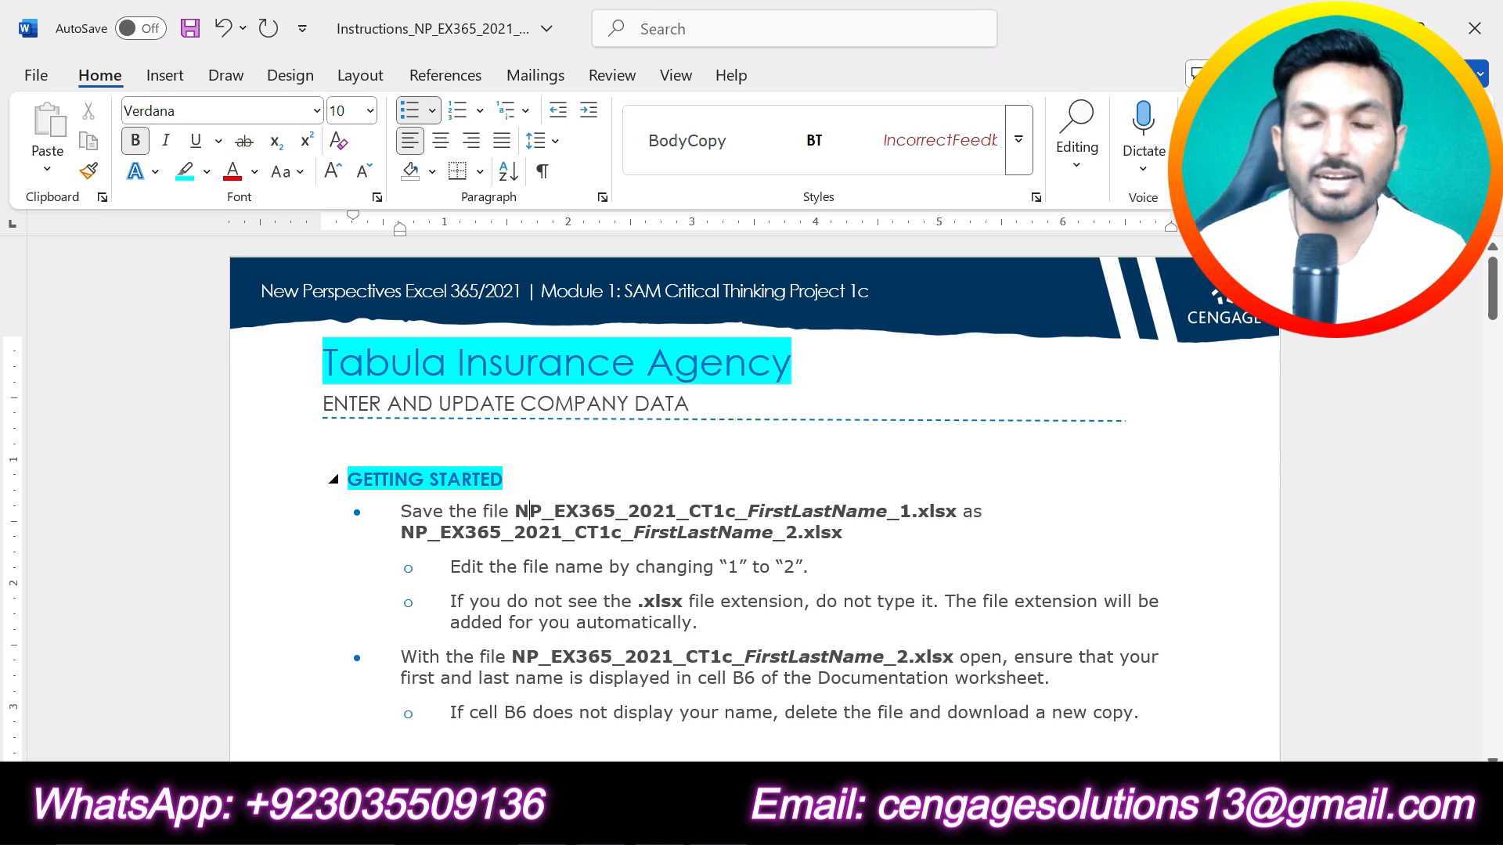
pyautogui.moveTo(515, 512); pyautogui.dragTo(899, 530)
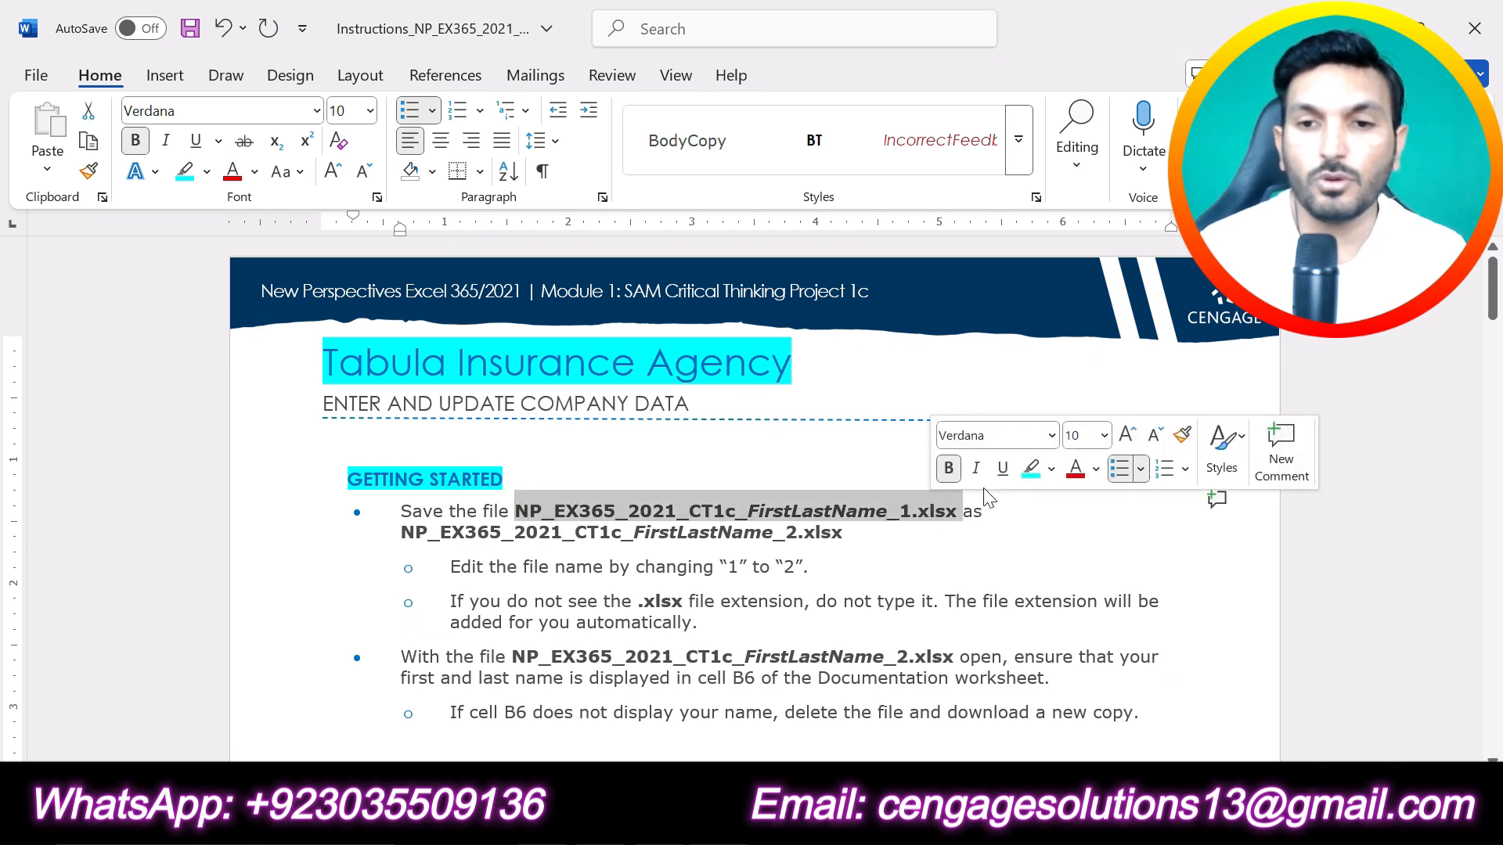
pyautogui.click(1031, 468)
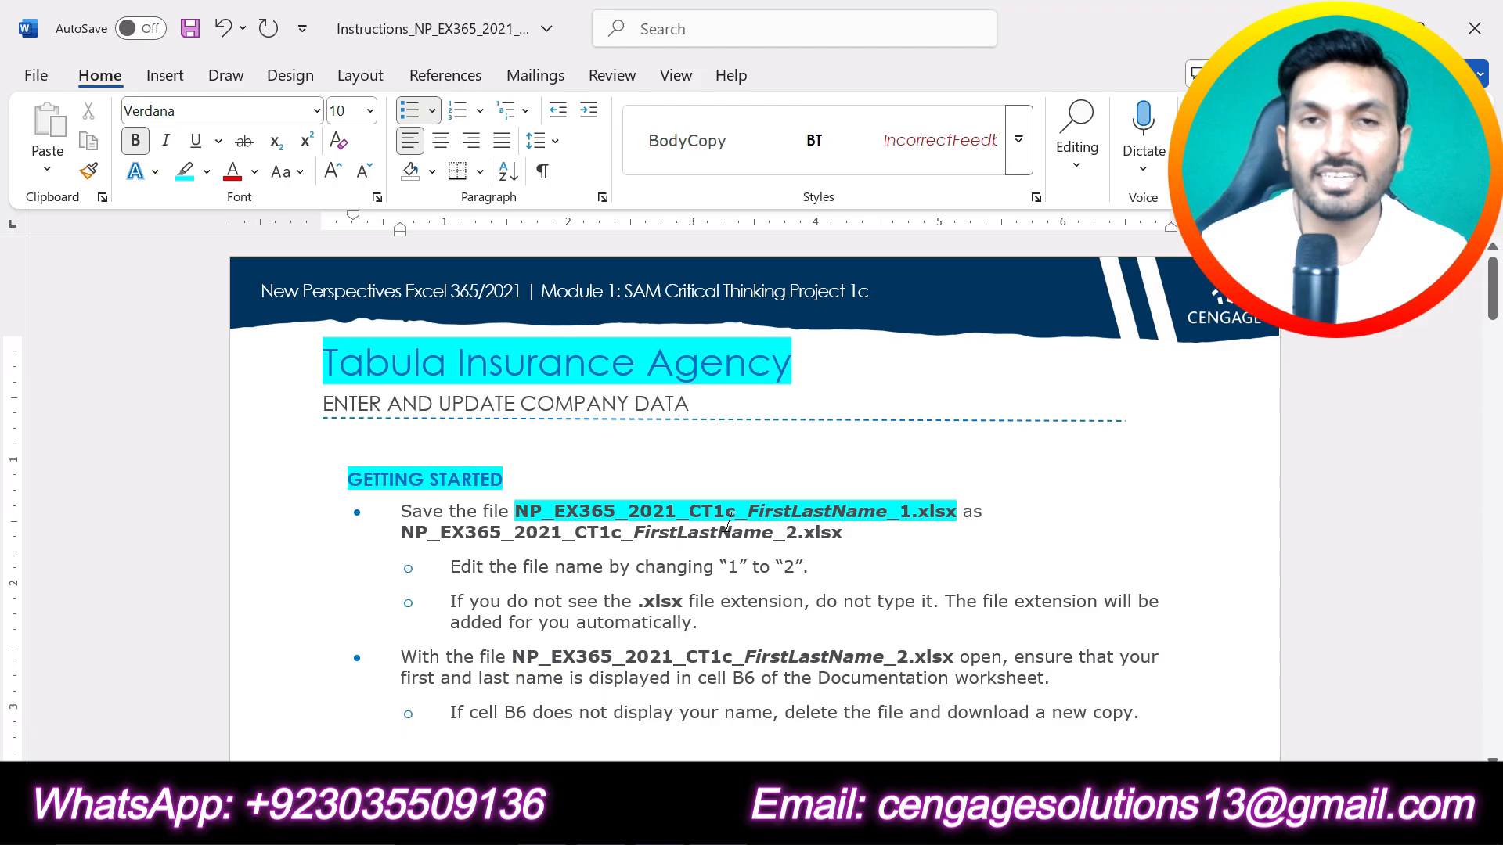
# Step: Switch to the browser and open the downloaded start workbook in Excel with editing enabled
pyautogui.hotkey('alt', 'Tab')
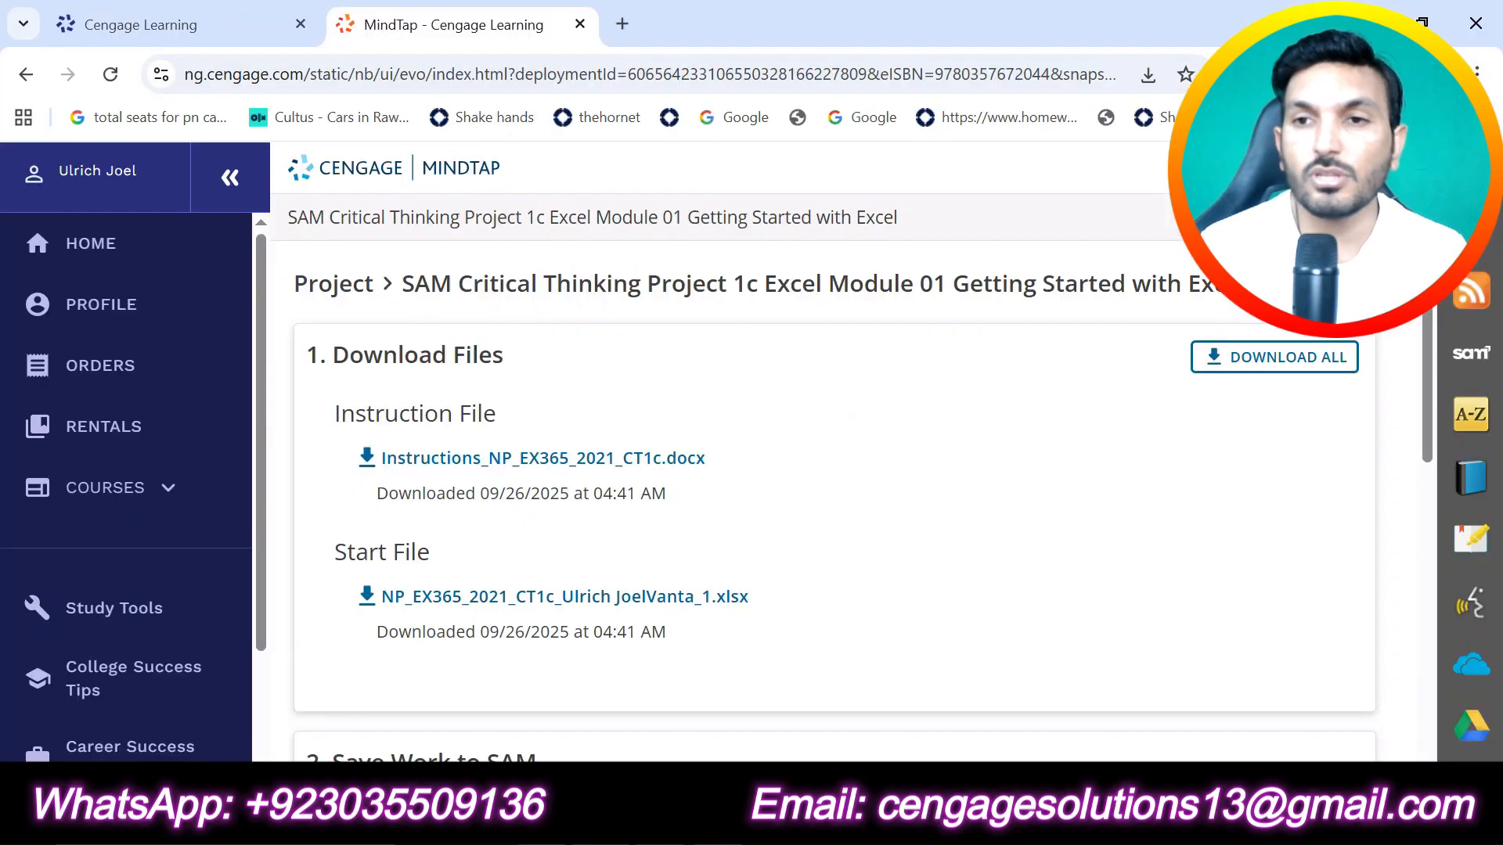
pyautogui.click(1148, 75)
pyautogui.click(1152, 185)
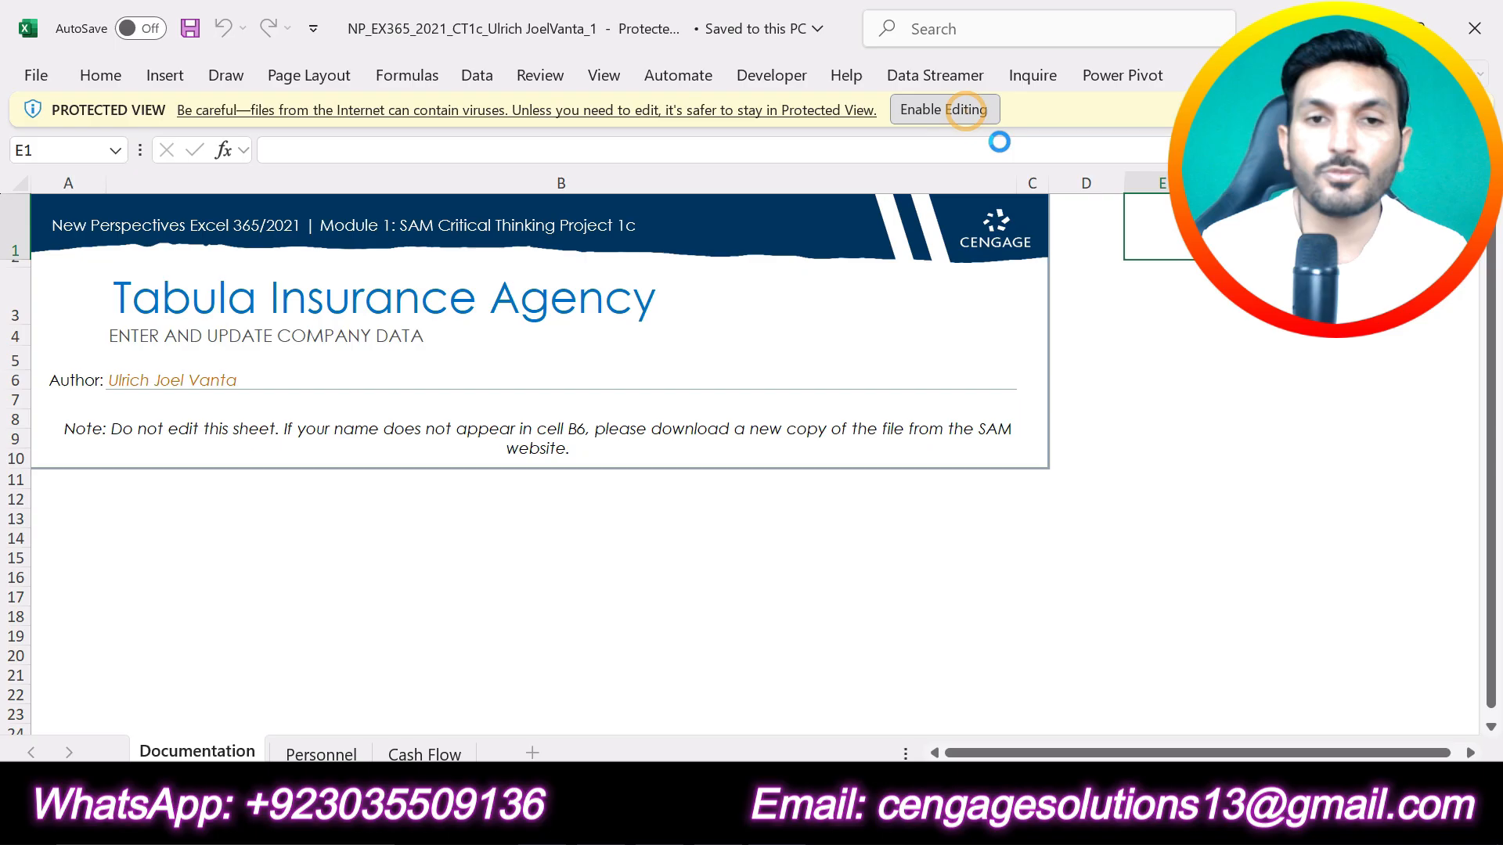
pyautogui.click(951, 108)
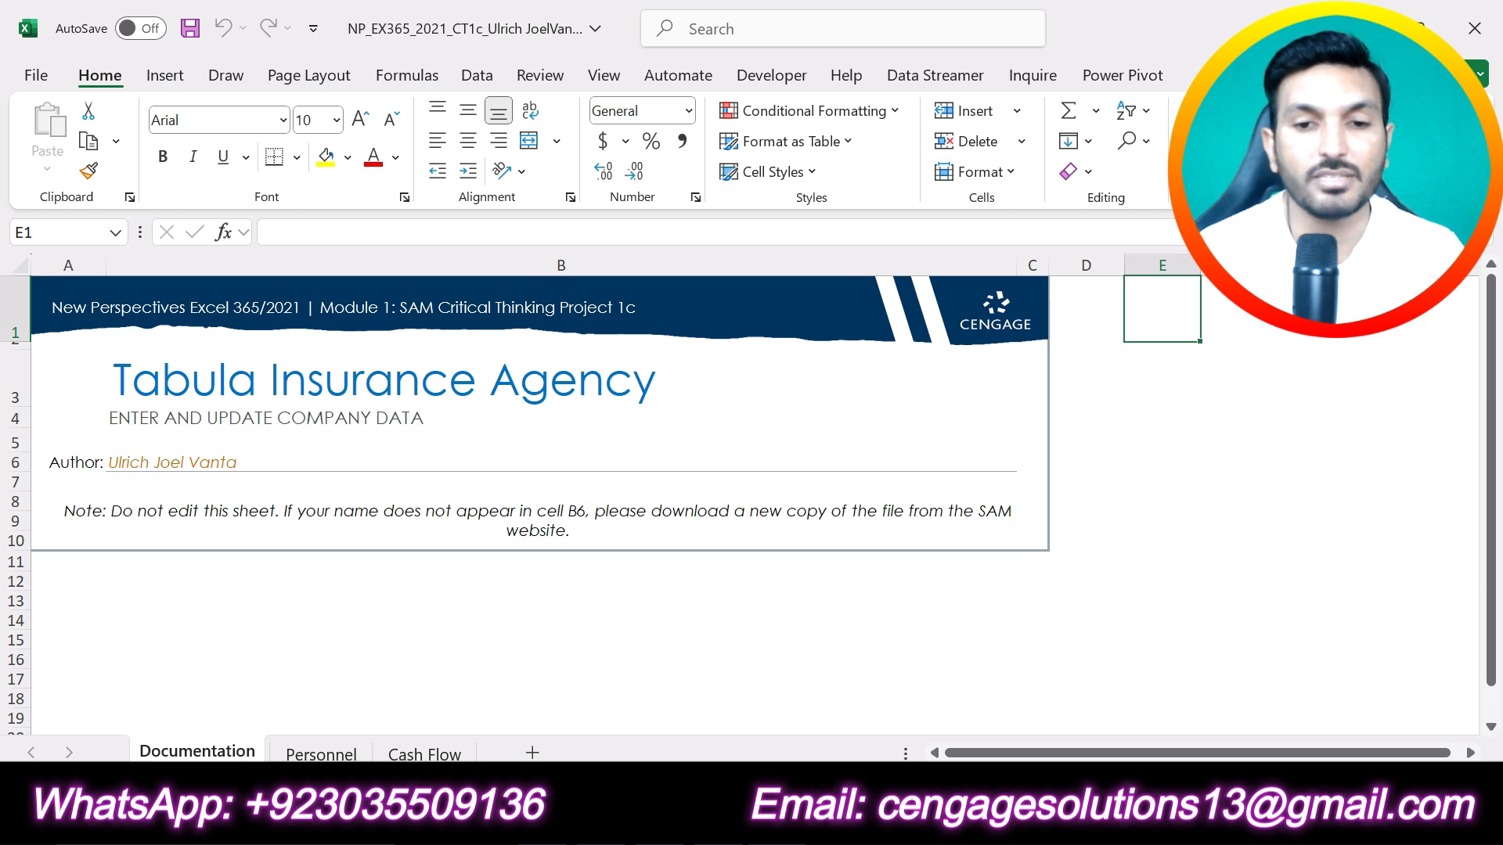
# Step: Return to the Word instructions and highlight the PROJECT STEPS heading in turquoise
pyautogui.hotkey('alt', 'Tab')
pyautogui.click(906, 601)
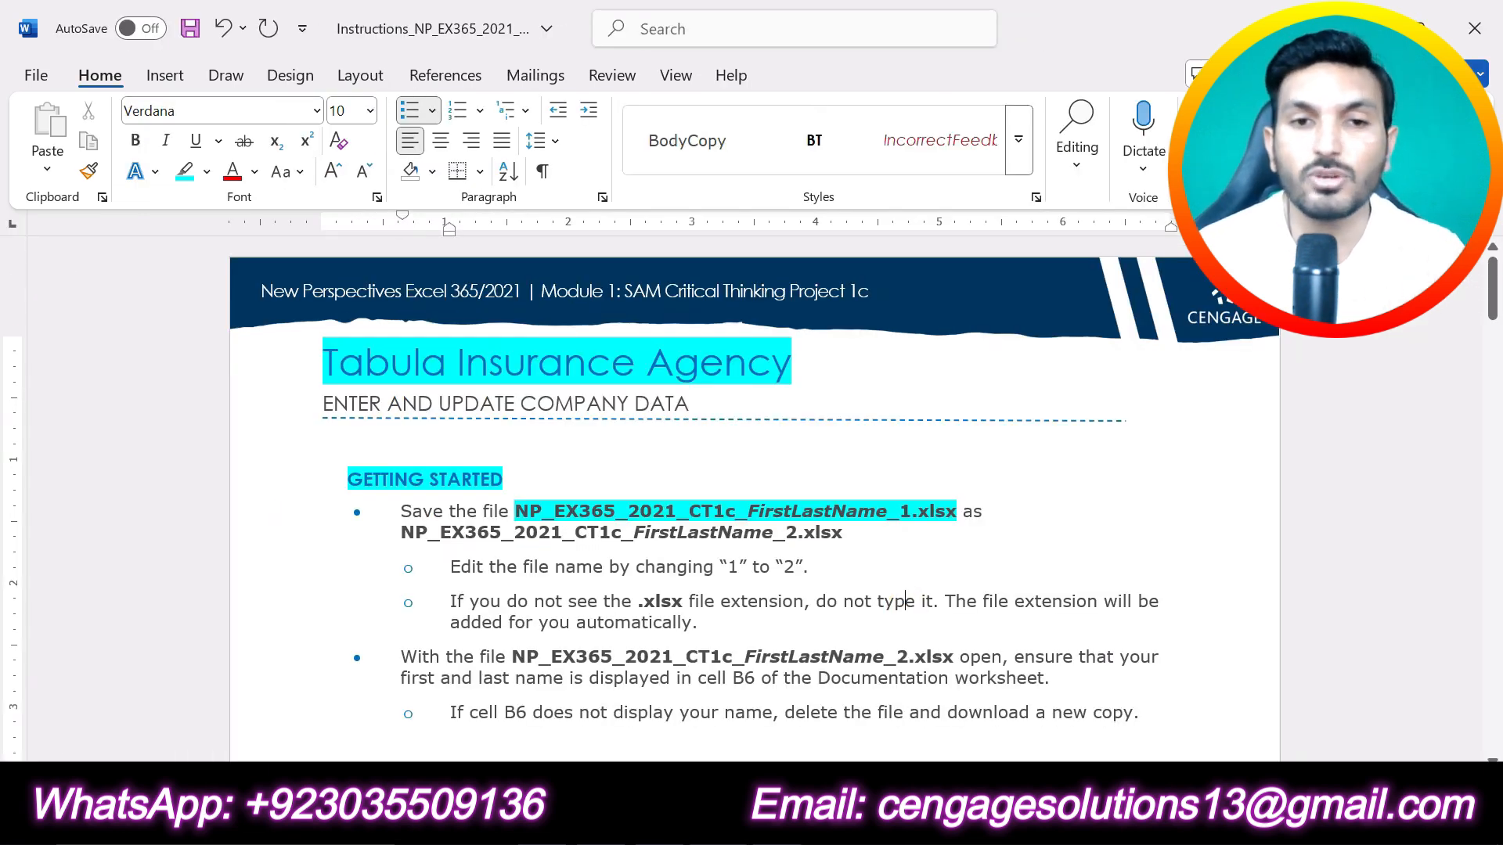
pyautogui.scroll(-5, 751, 501)
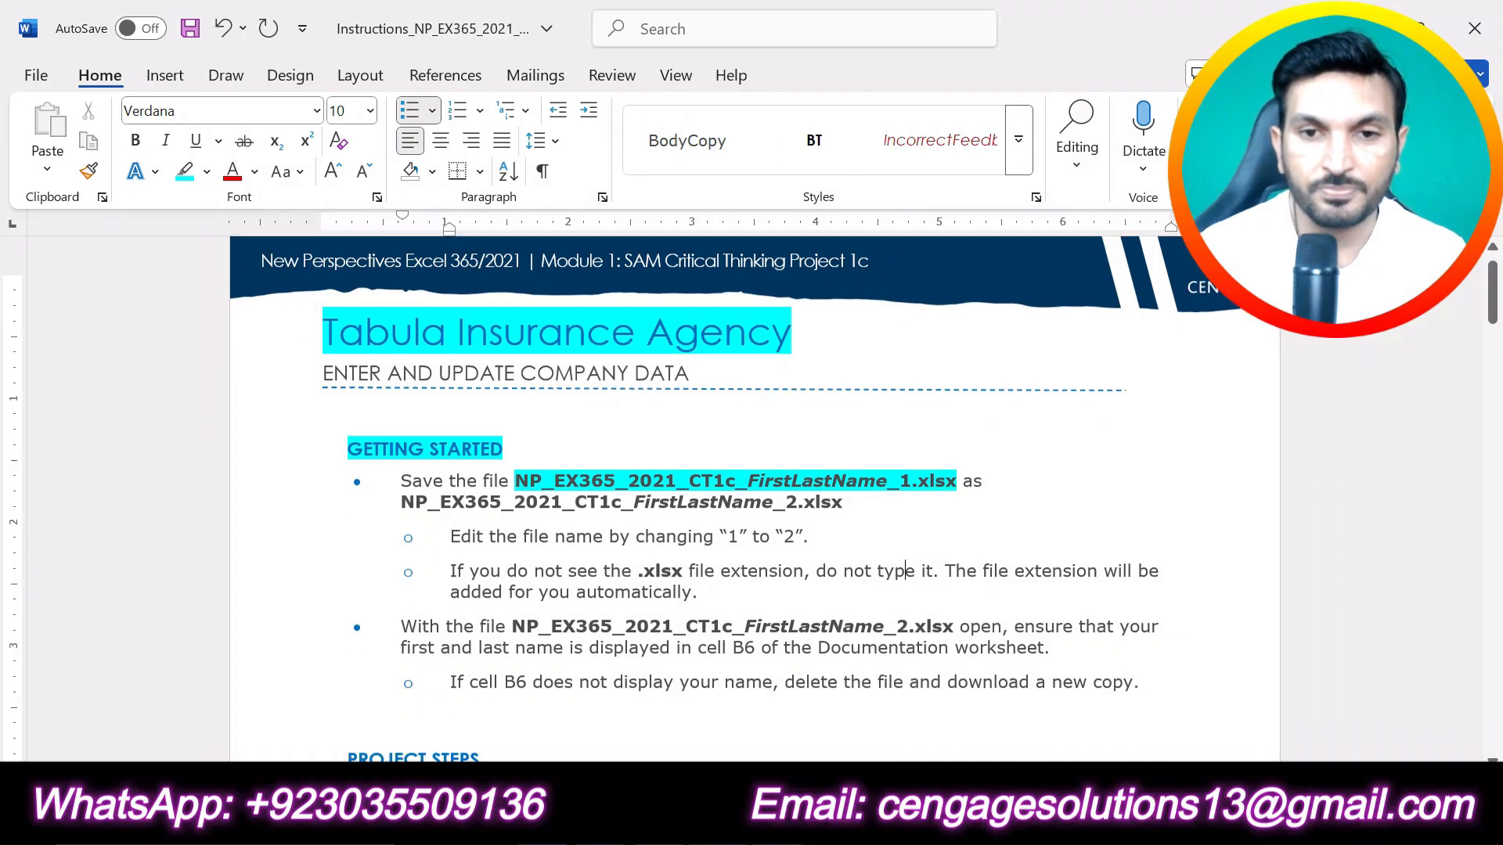
pyautogui.moveTo(344, 424); pyautogui.dragTo(489, 423)
pyautogui.click(582, 389)
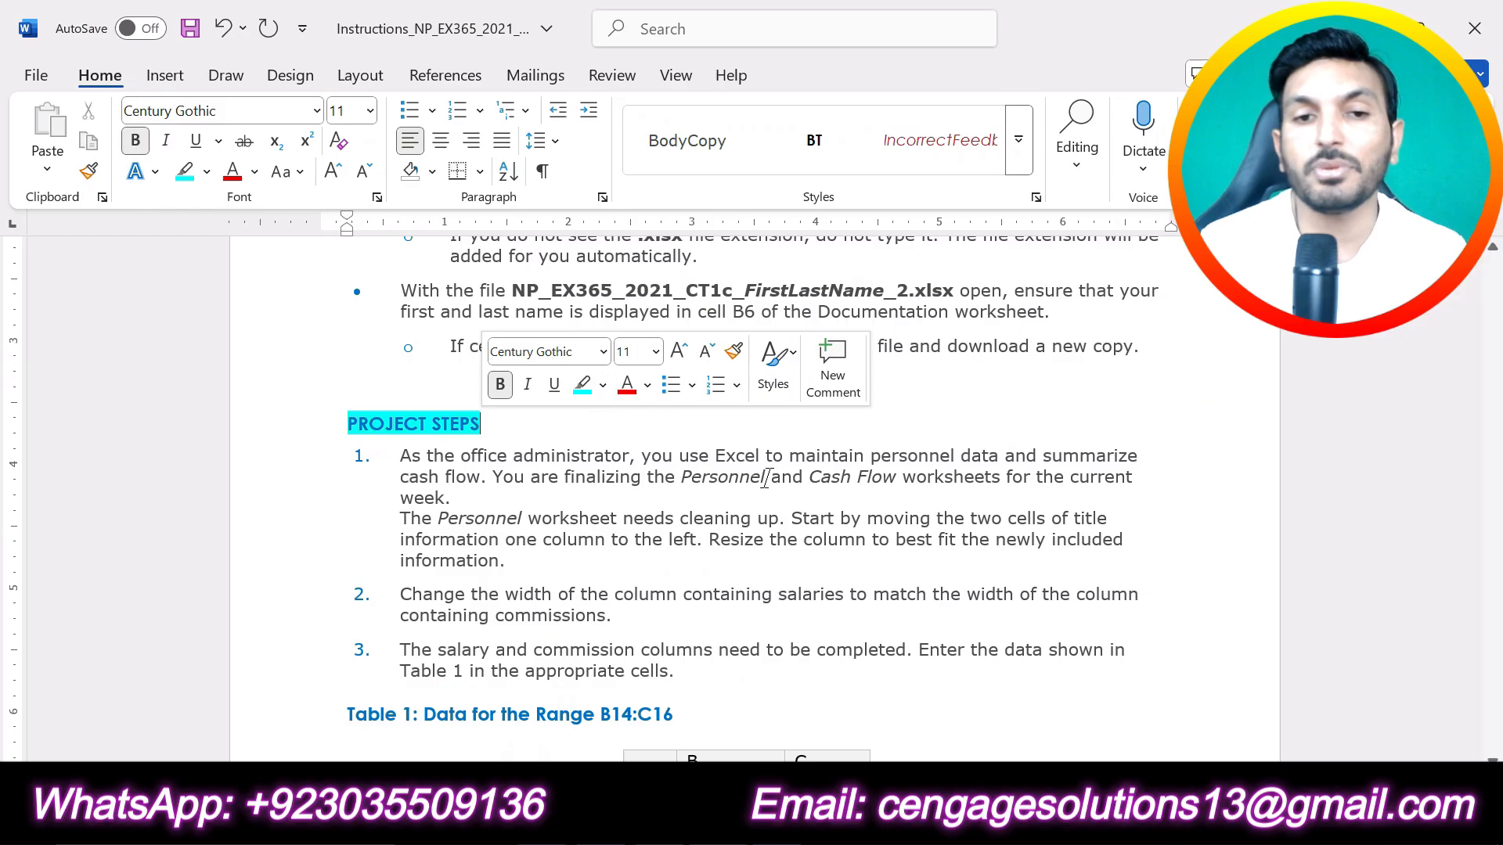
# Step: Review the project steps and highlight the full text of step 1 in yellow
pyautogui.scroll(-12, 825, 439)
pyautogui.scroll(-7, 751, 501)
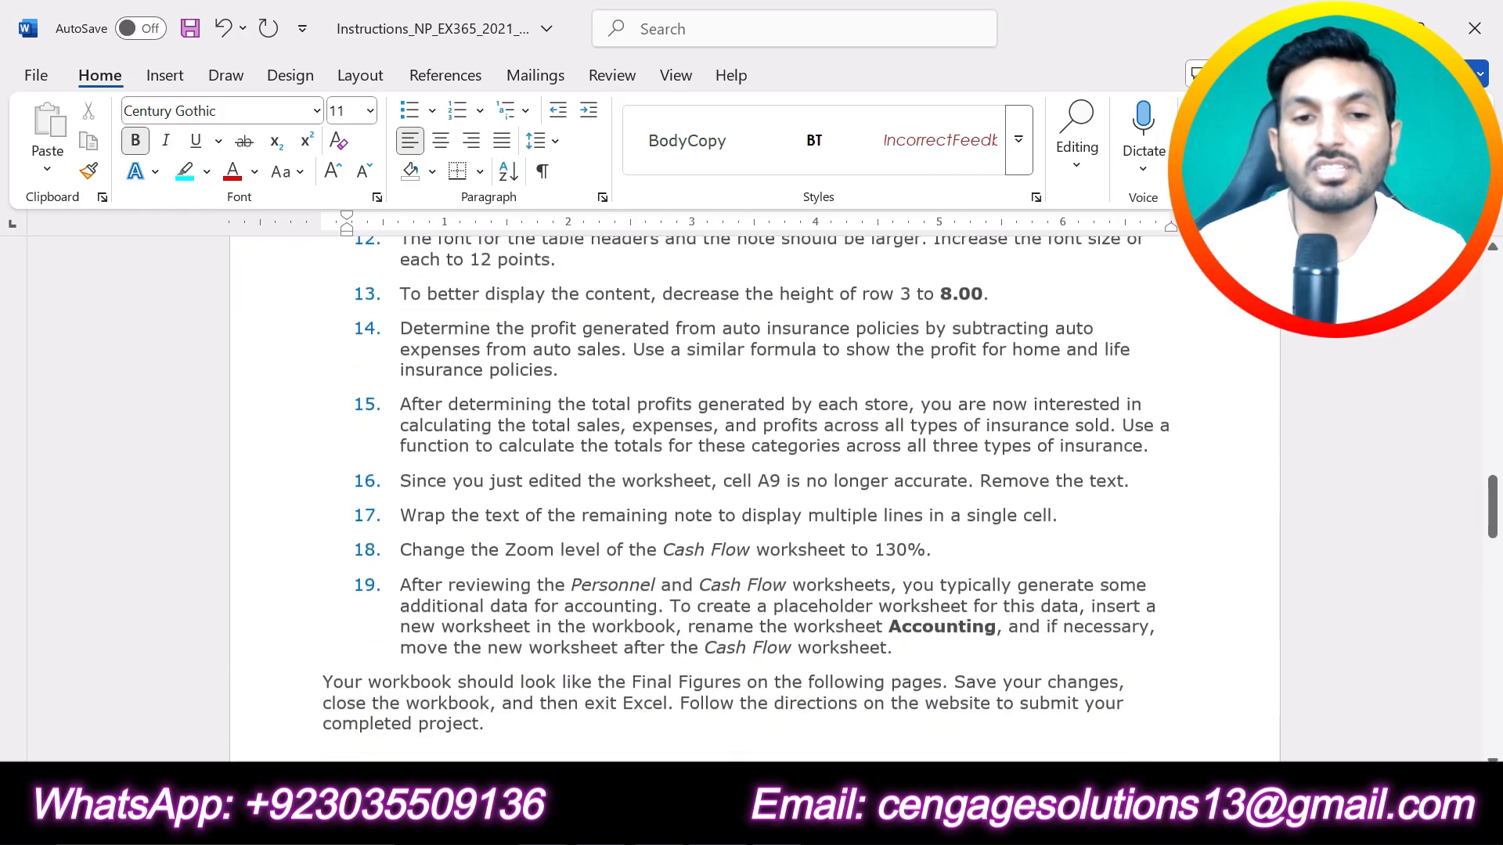
pyautogui.scroll(9, 752, 501)
pyautogui.scroll(10, 918, 623)
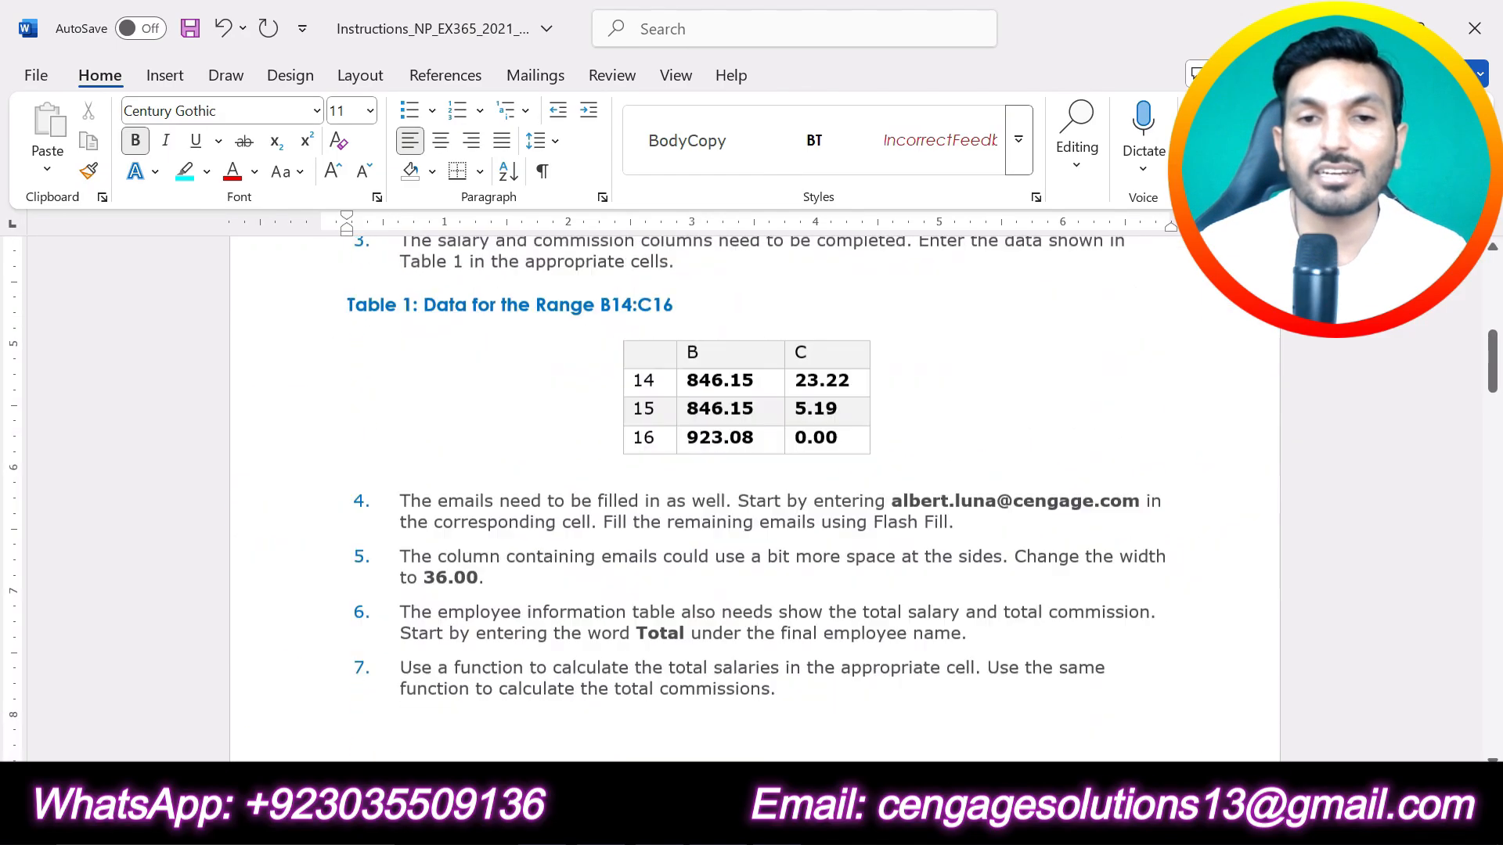
pyautogui.scroll(-4, 919, 623)
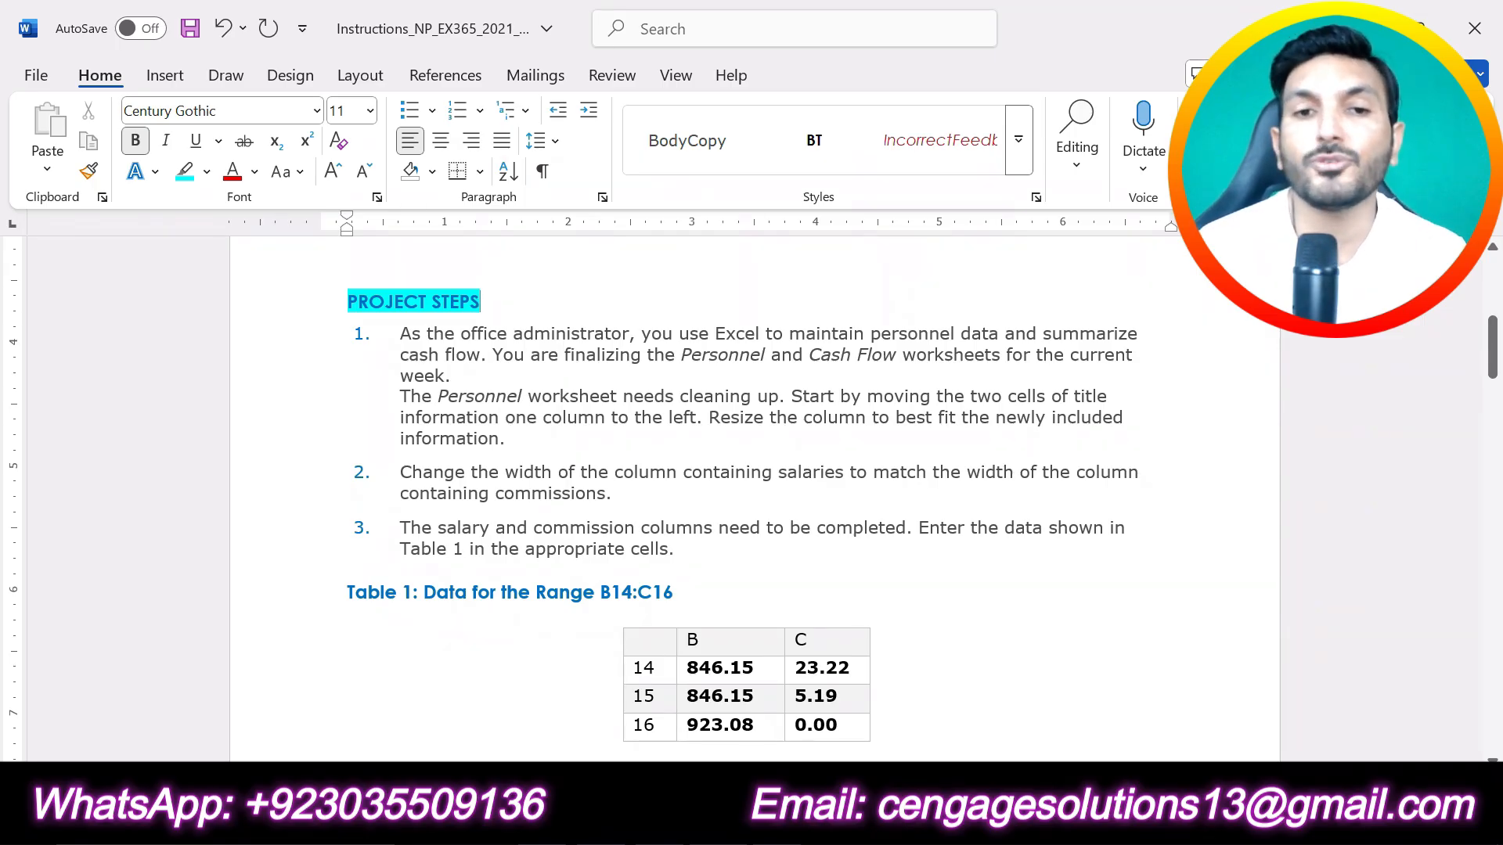
pyautogui.moveTo(519, 439); pyautogui.dragTo(399, 334)
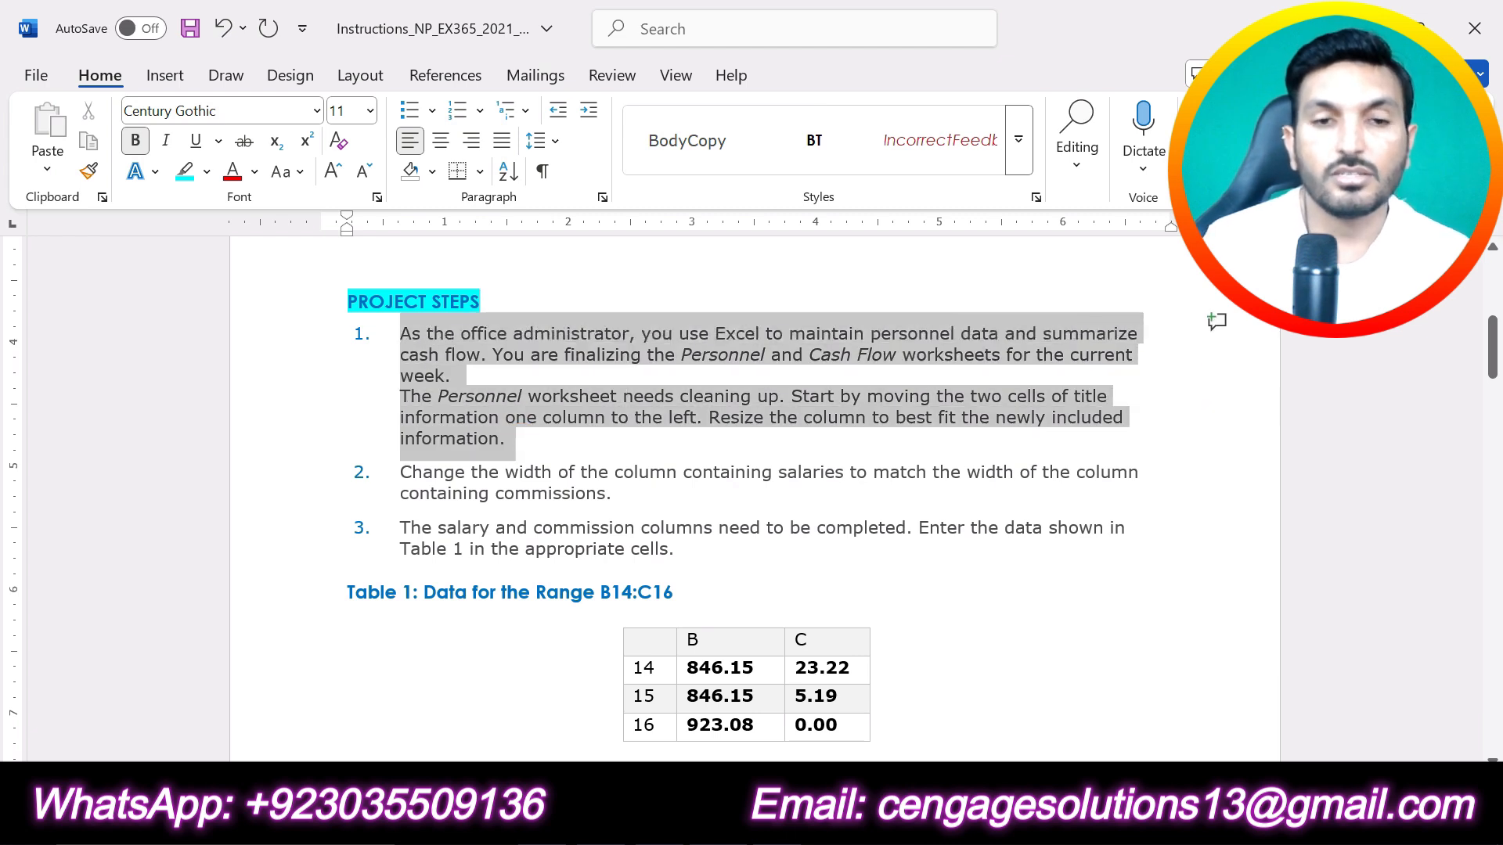
pyautogui.click(520, 296)
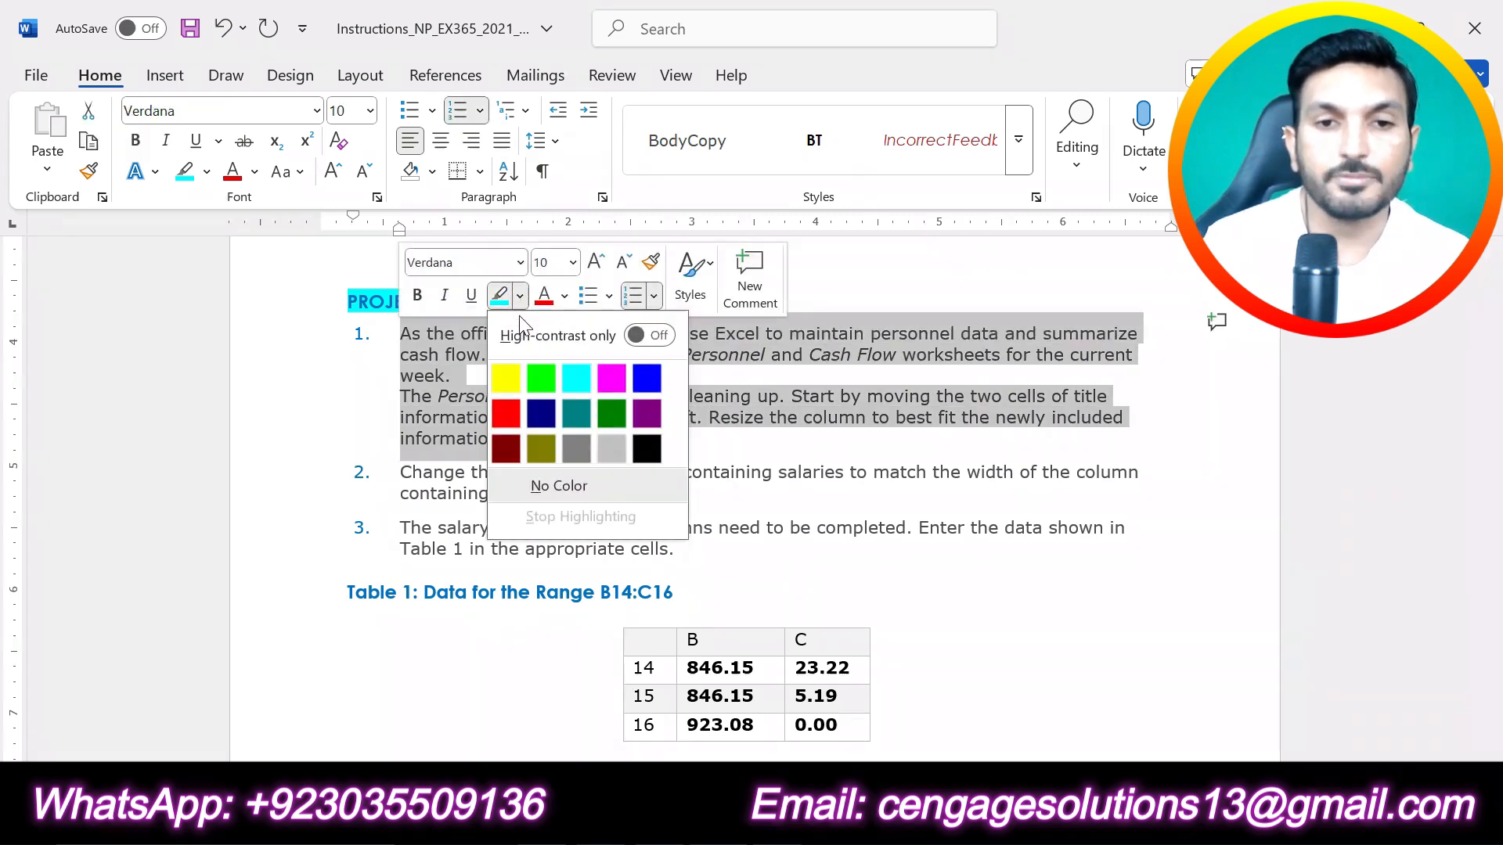
pyautogui.click(503, 371)
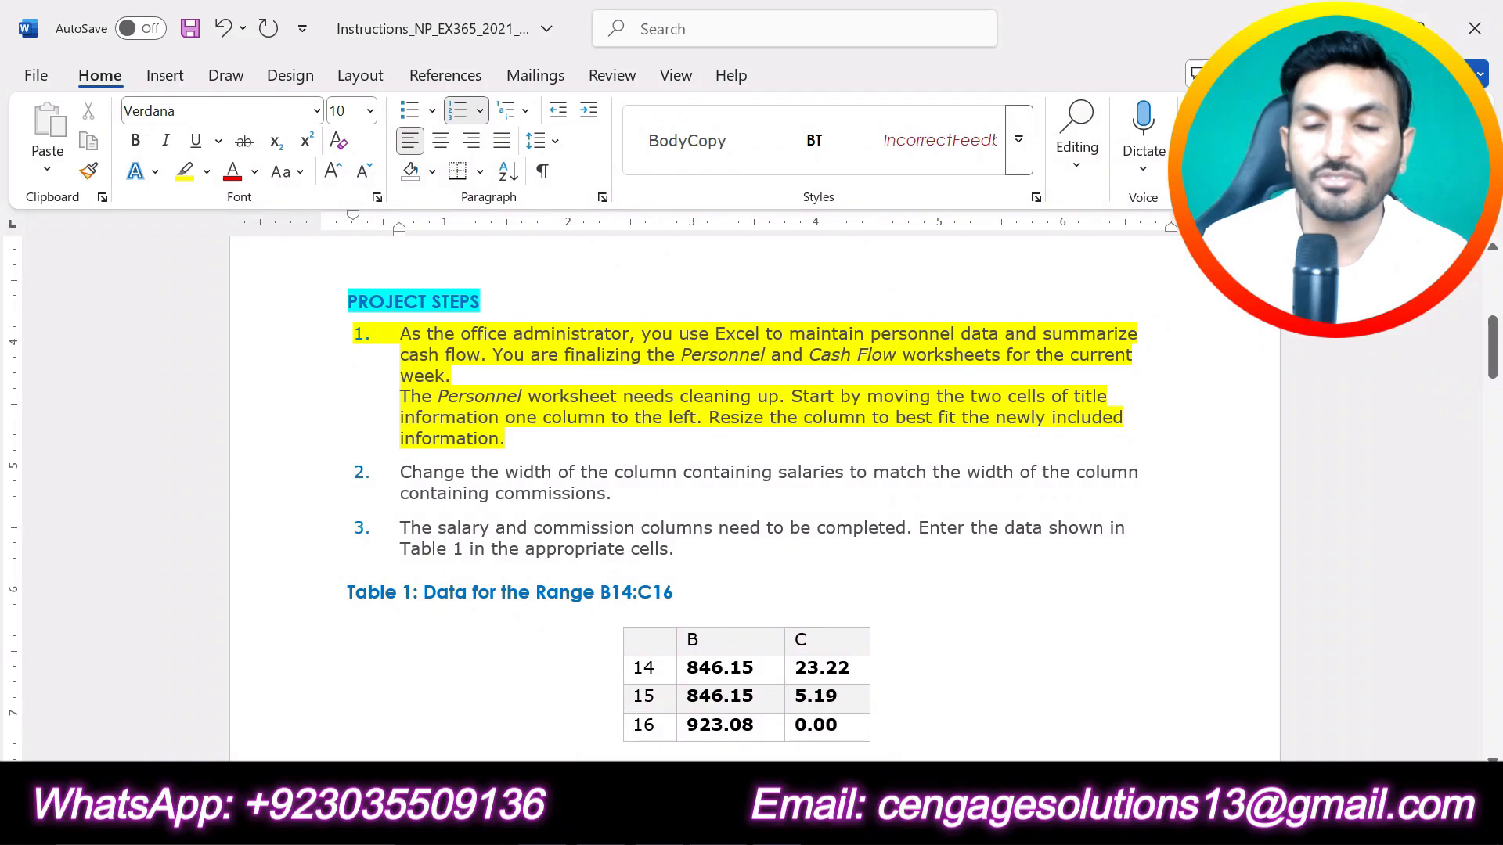
# Step: Switch to the Excel workbook and move the two title cells B1:B2 on the Personnel sheet to A1:A2
pyautogui.hotkey('alt', 'Tab')
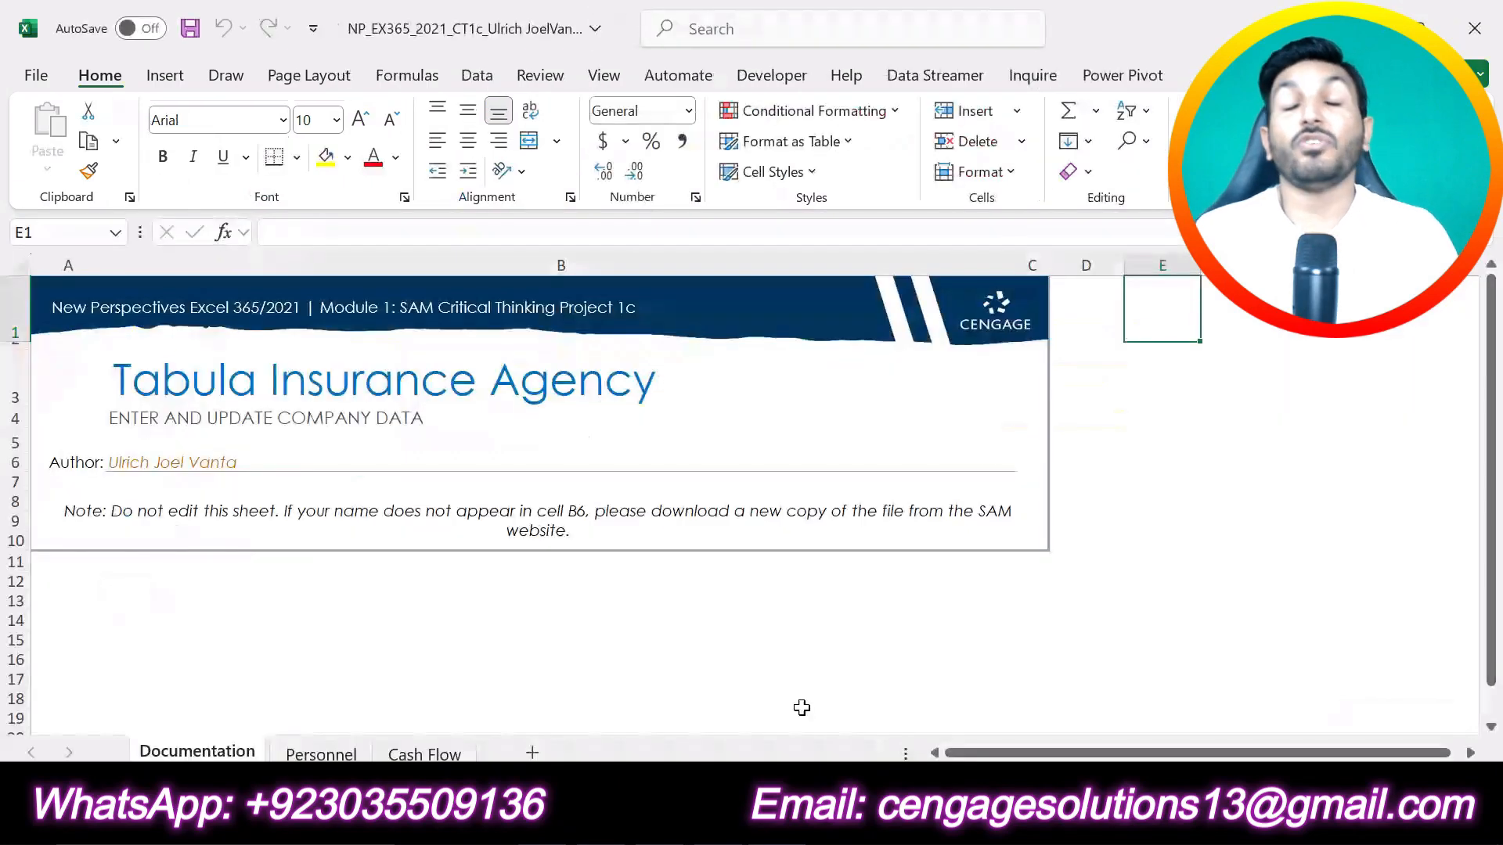
pyautogui.click(324, 753)
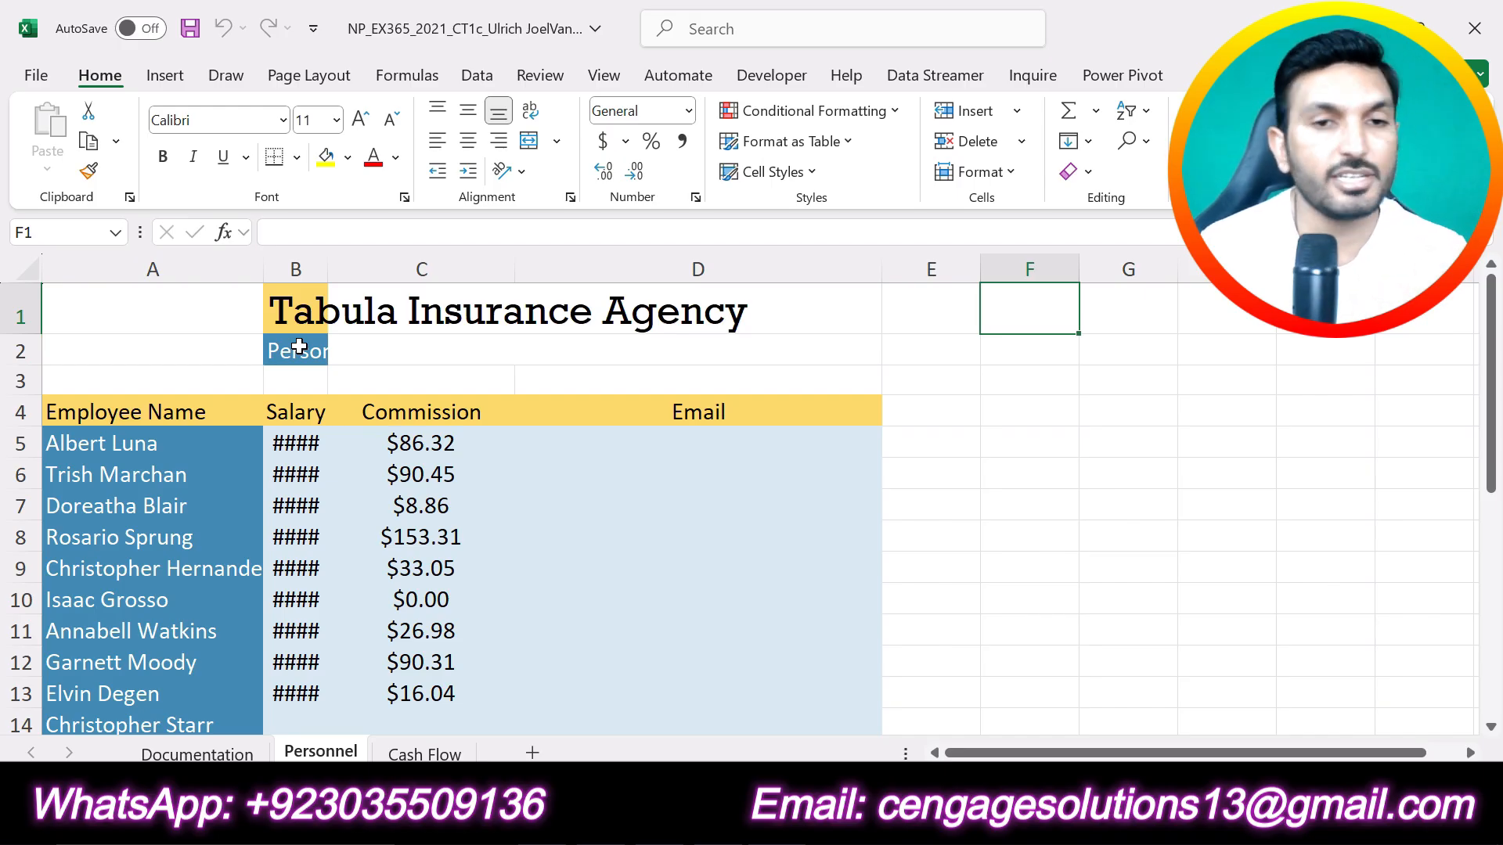
pyautogui.moveTo(286, 310); pyautogui.dragTo(284, 355)
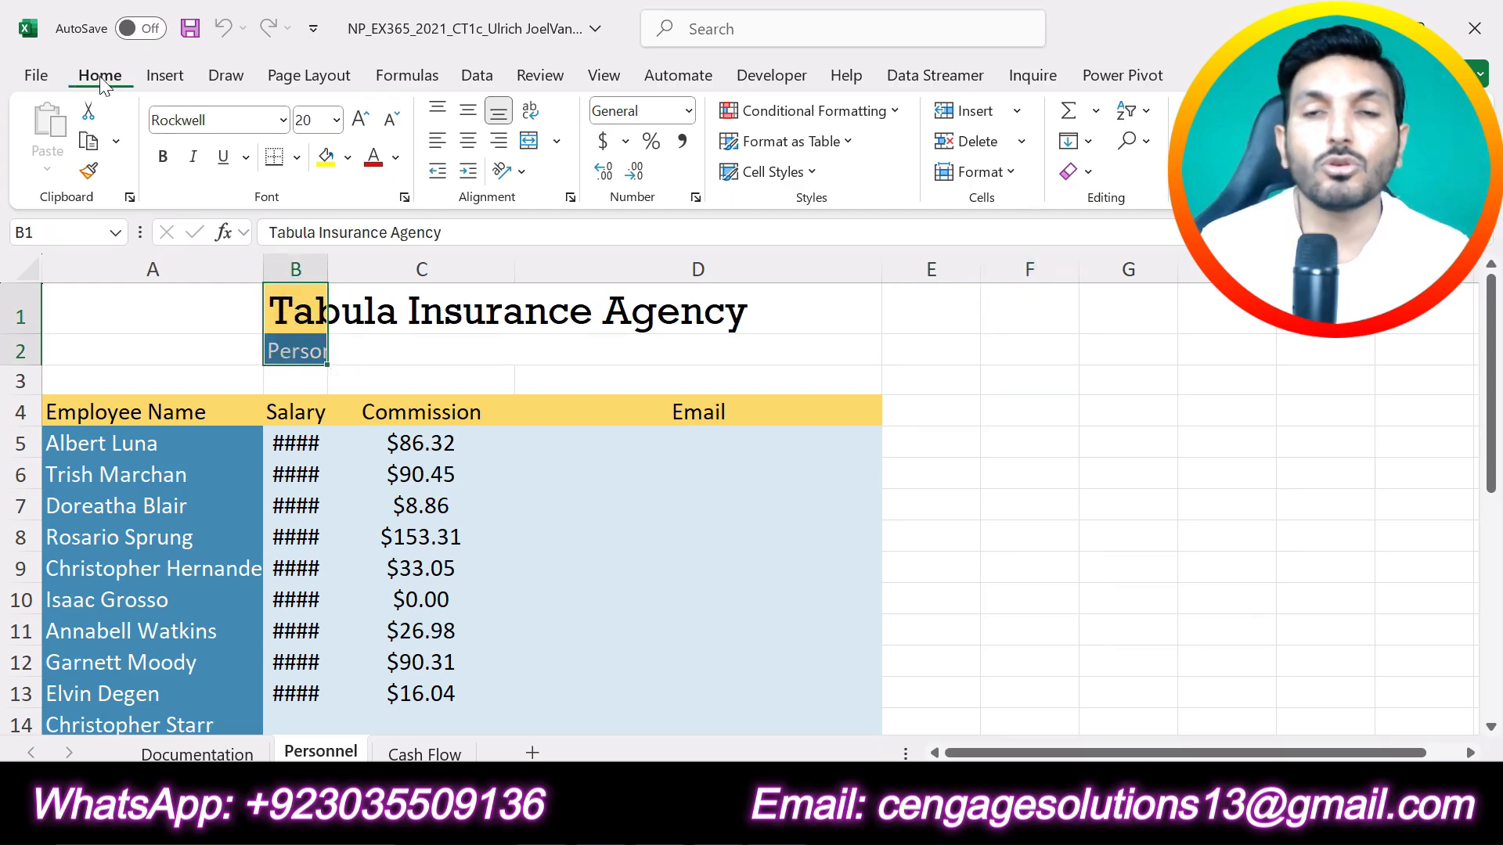
pyautogui.click(88, 115)
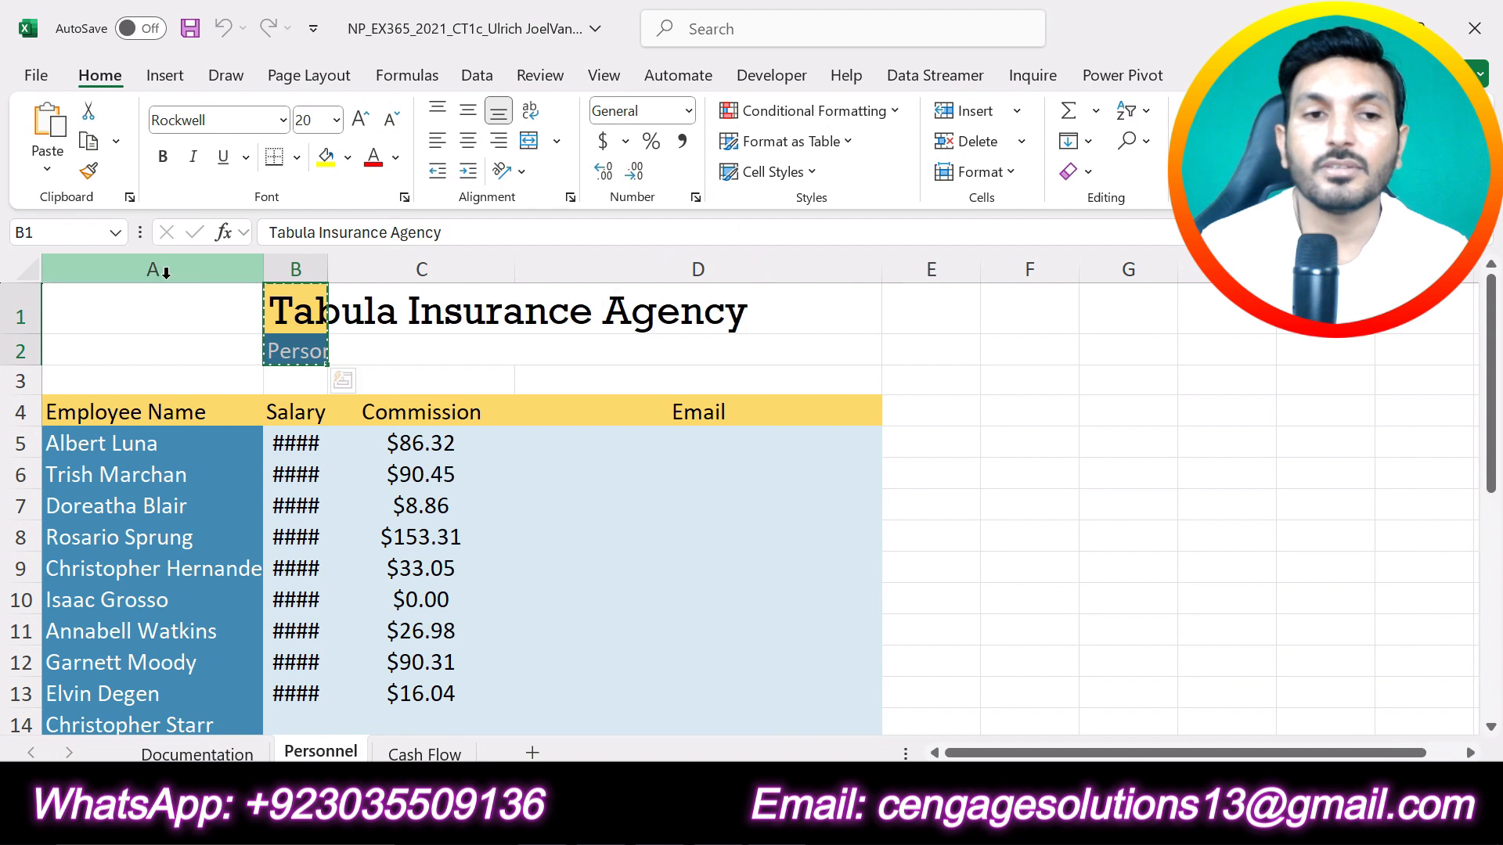
pyautogui.moveTo(140, 300); pyautogui.dragTo(144, 346)
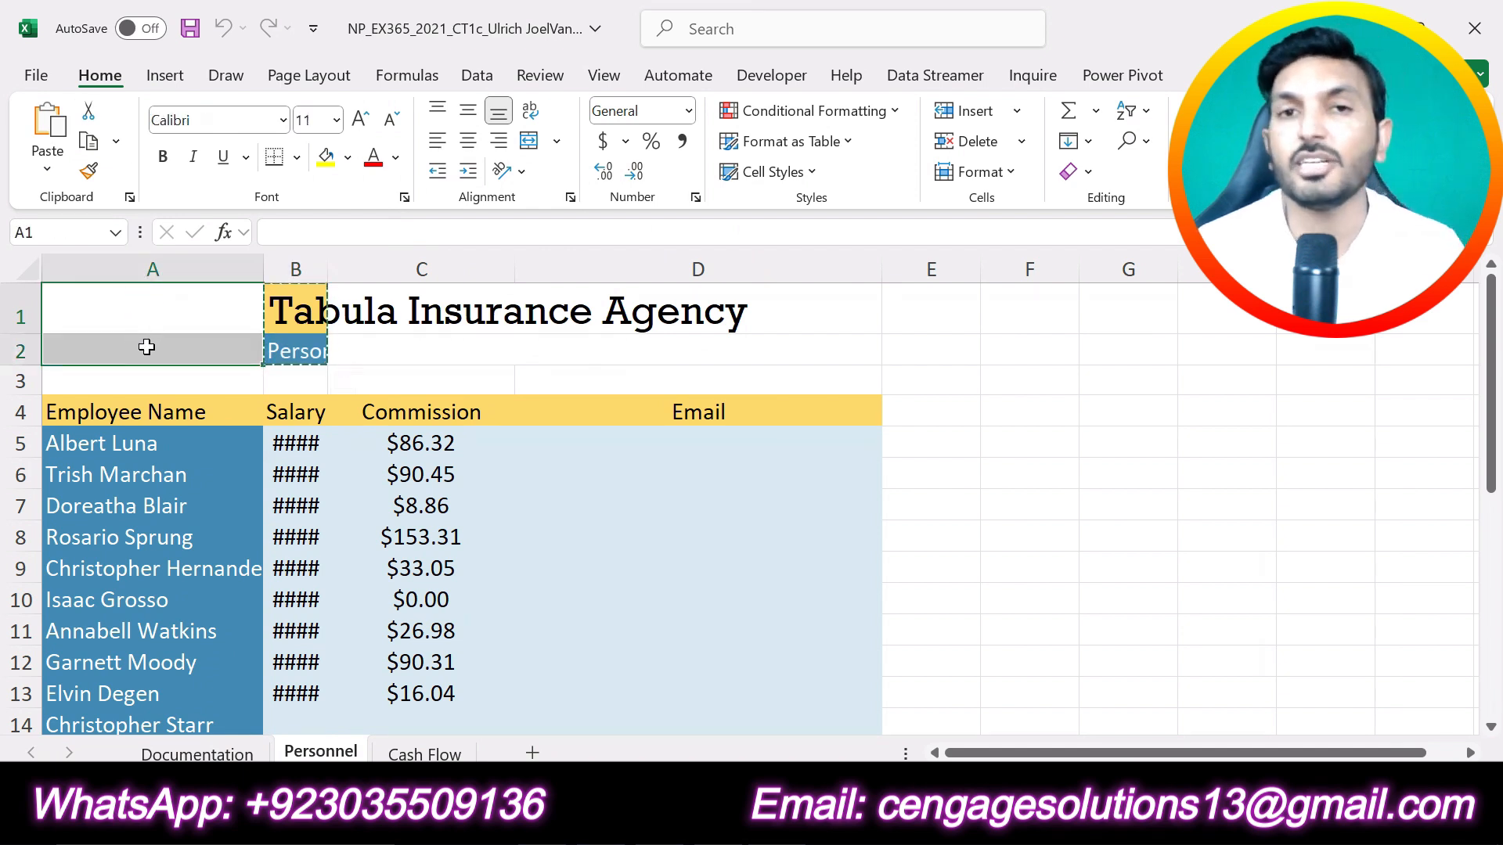
pyautogui.click(44, 151)
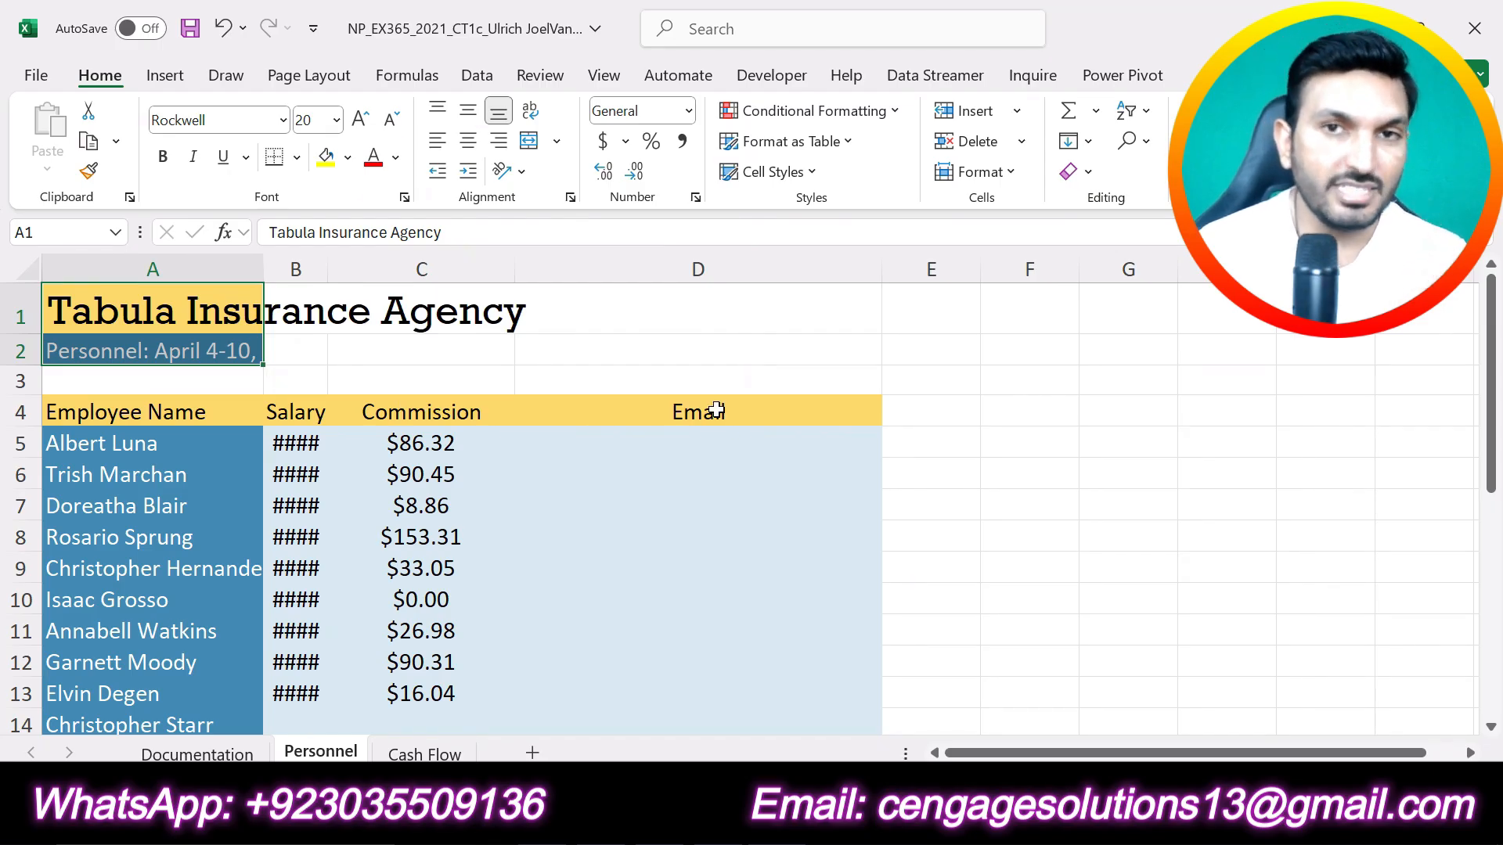
# Step: AutoFit the width of column A on the Personnel sheet
pyautogui.click(183, 252)
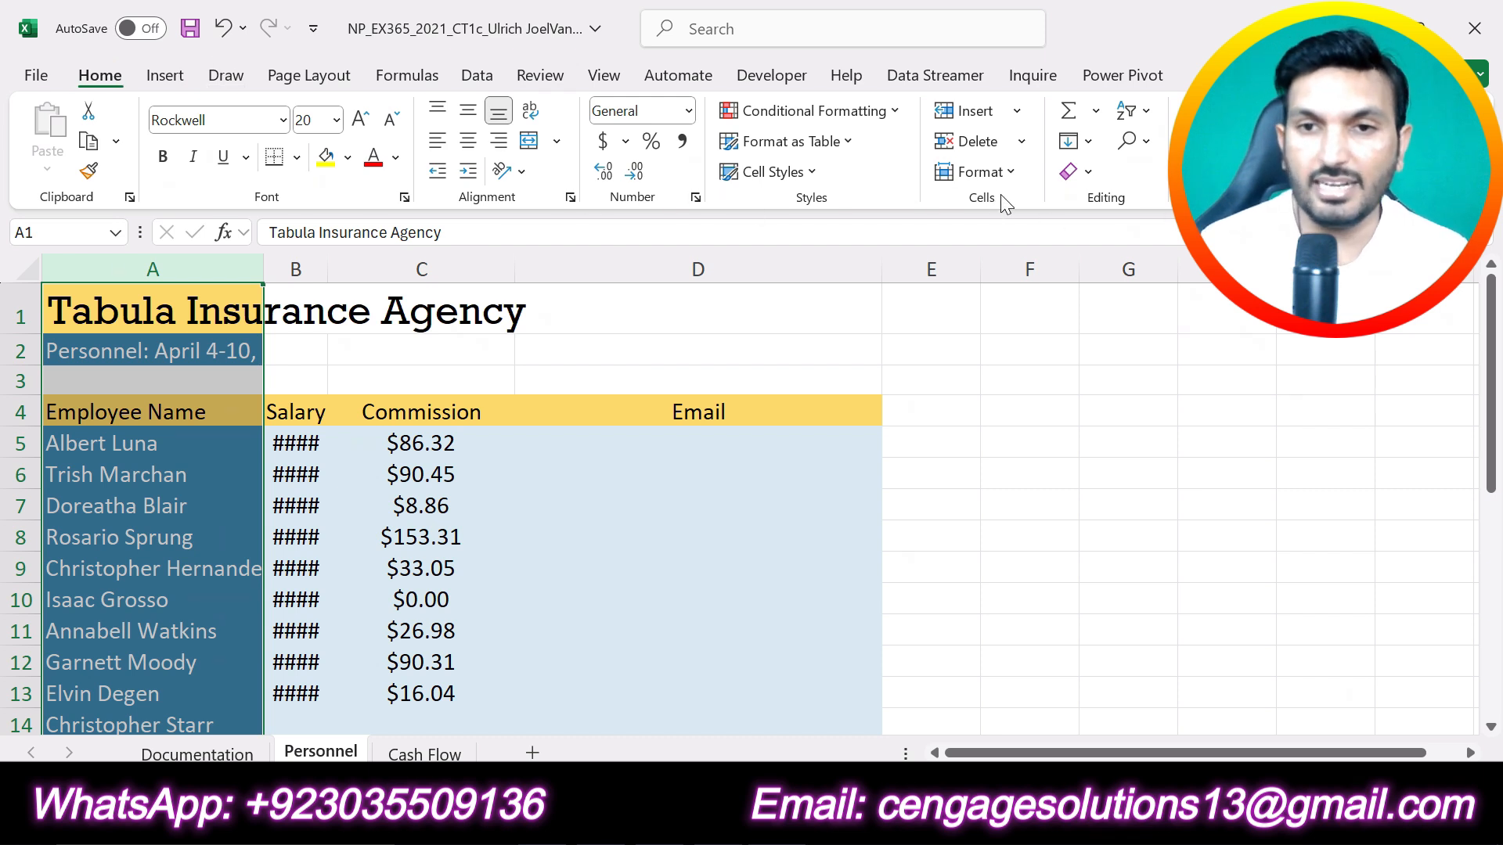
pyautogui.click(1014, 180)
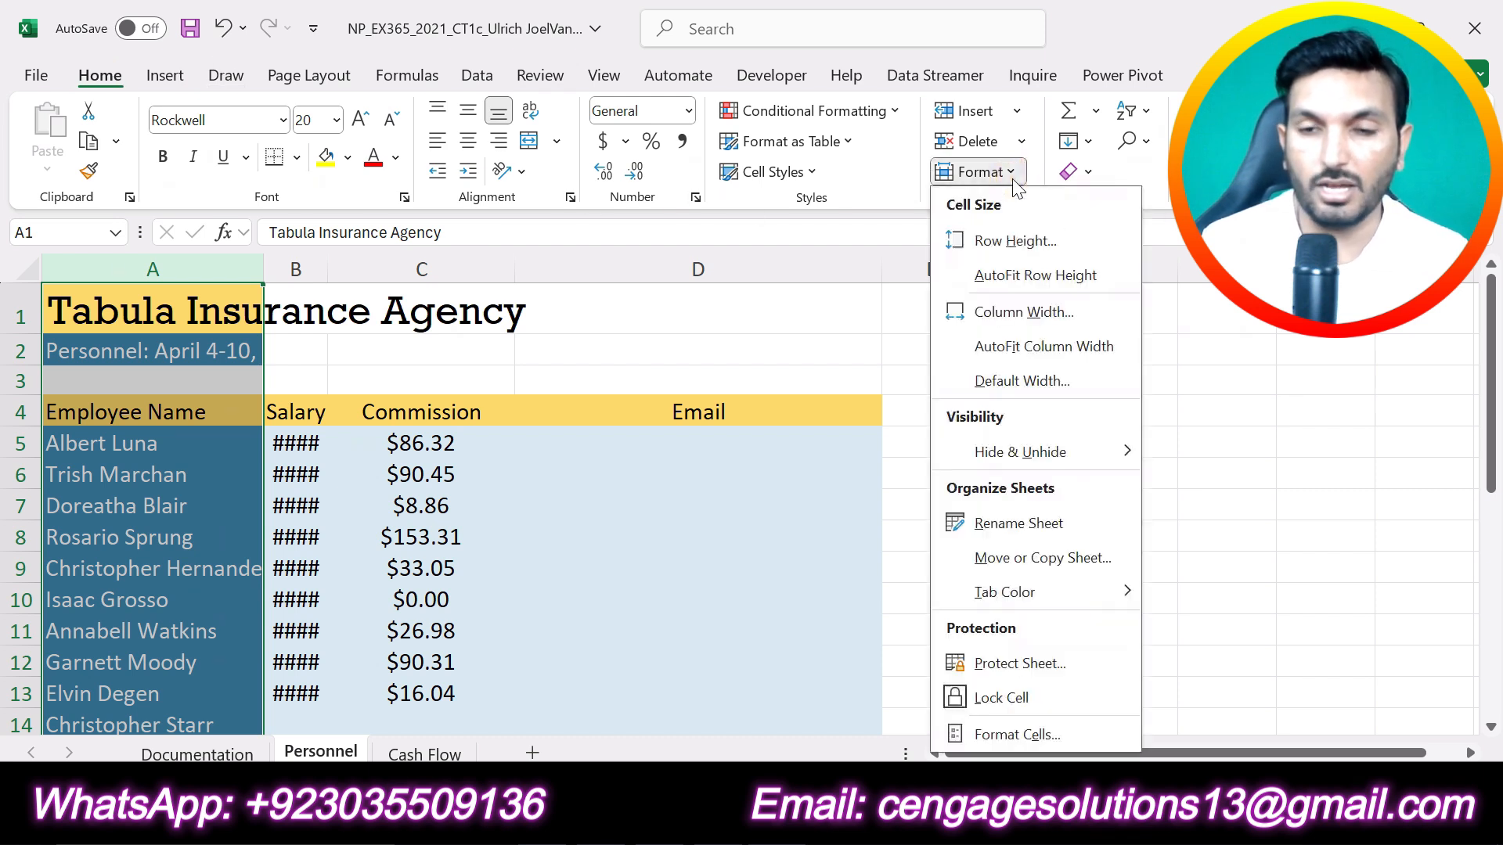
pyautogui.click(1041, 356)
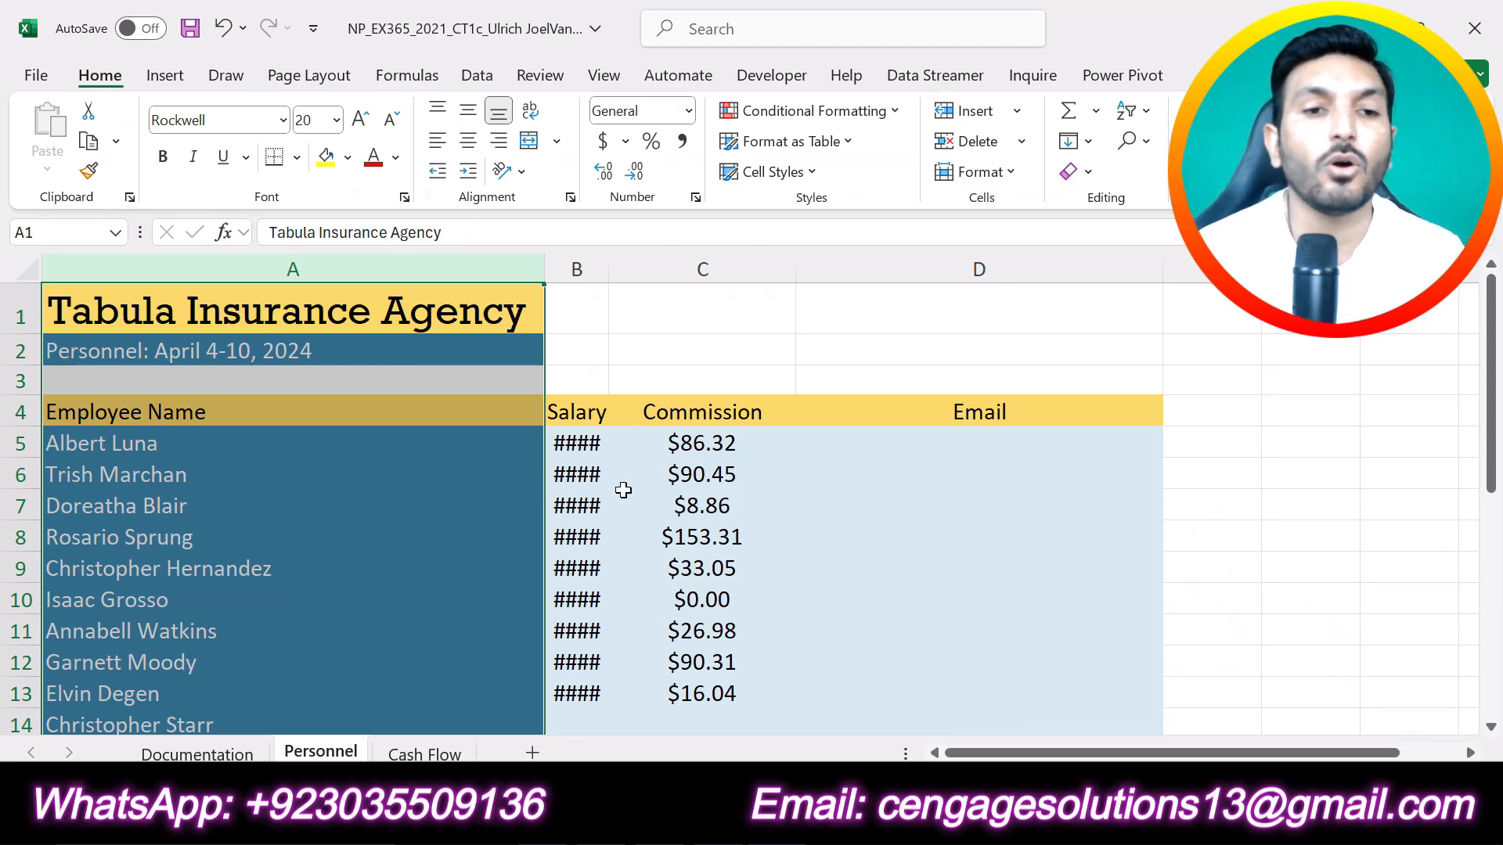
pyautogui.scroll(-6, 345, 470)
pyautogui.scroll(6, 345, 487)
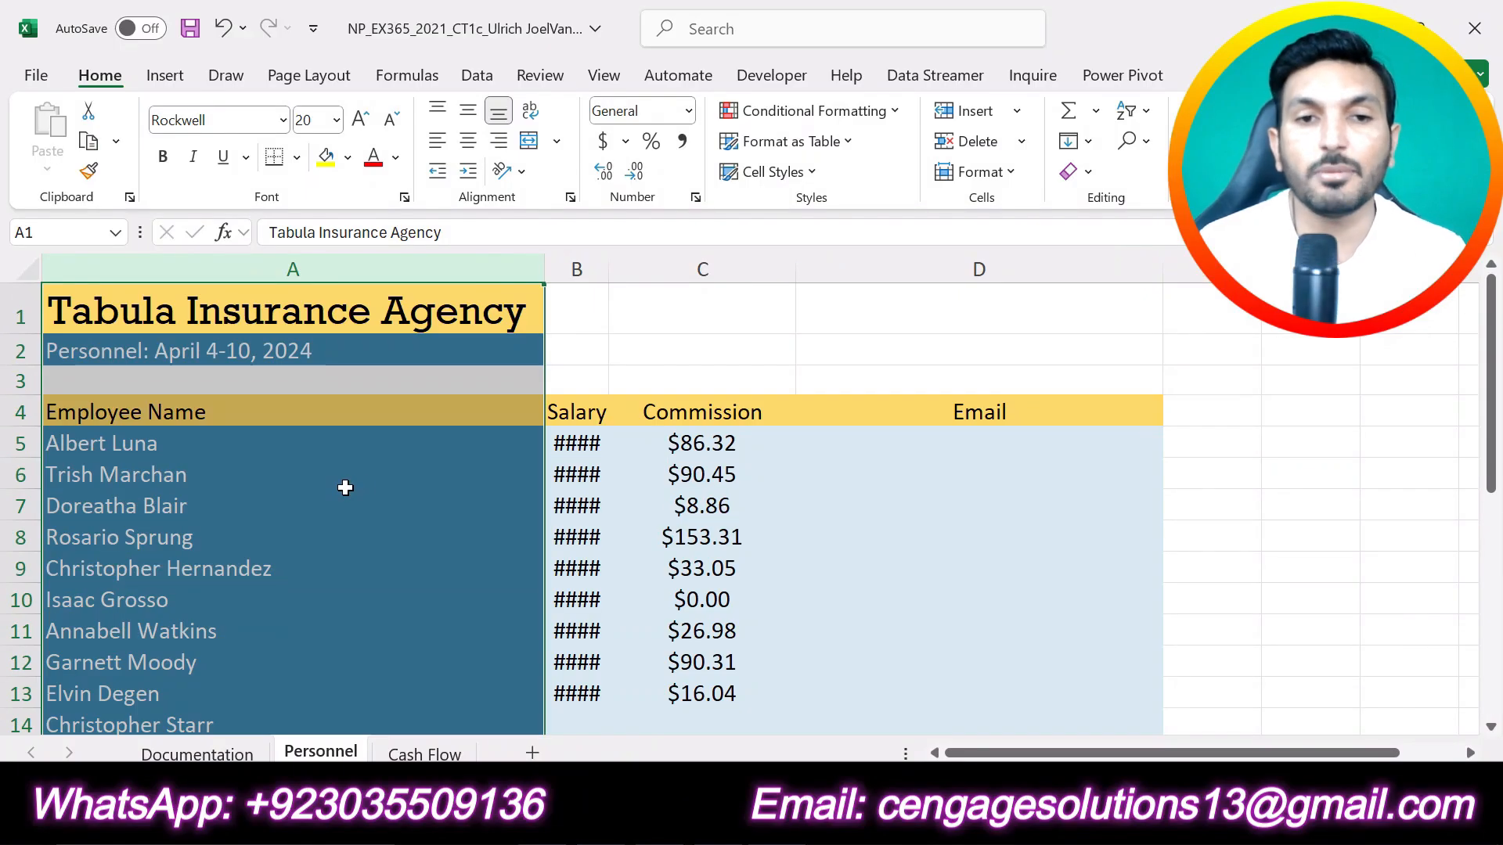
pyautogui.click(694, 354)
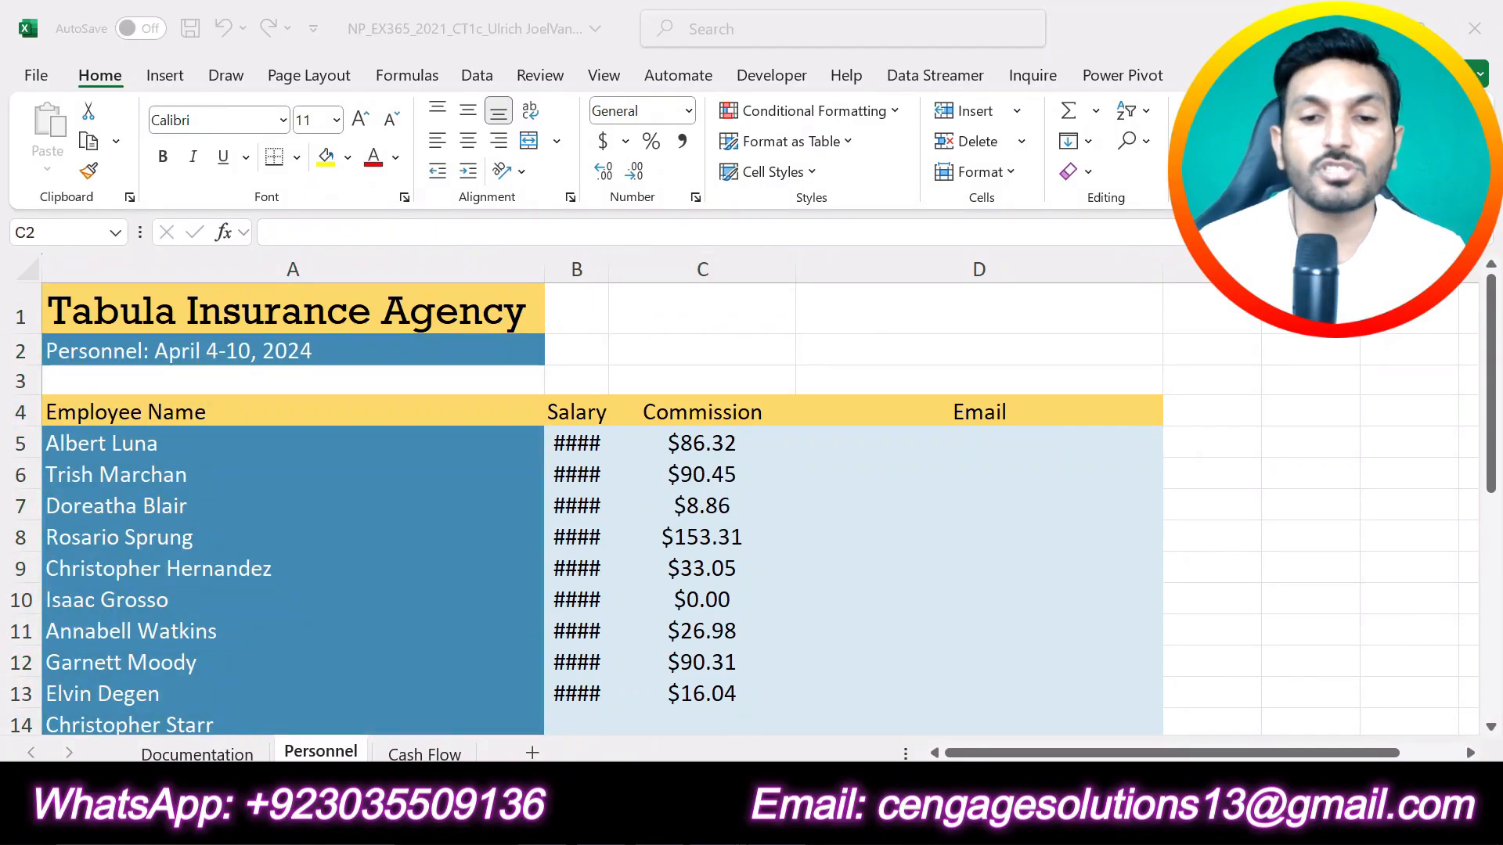
# Step: Switch to the Word instructions, undo the step 1 highlight, and highlight the full text of step 2 in yellow
pyautogui.hotkey('alt', 'Tab')
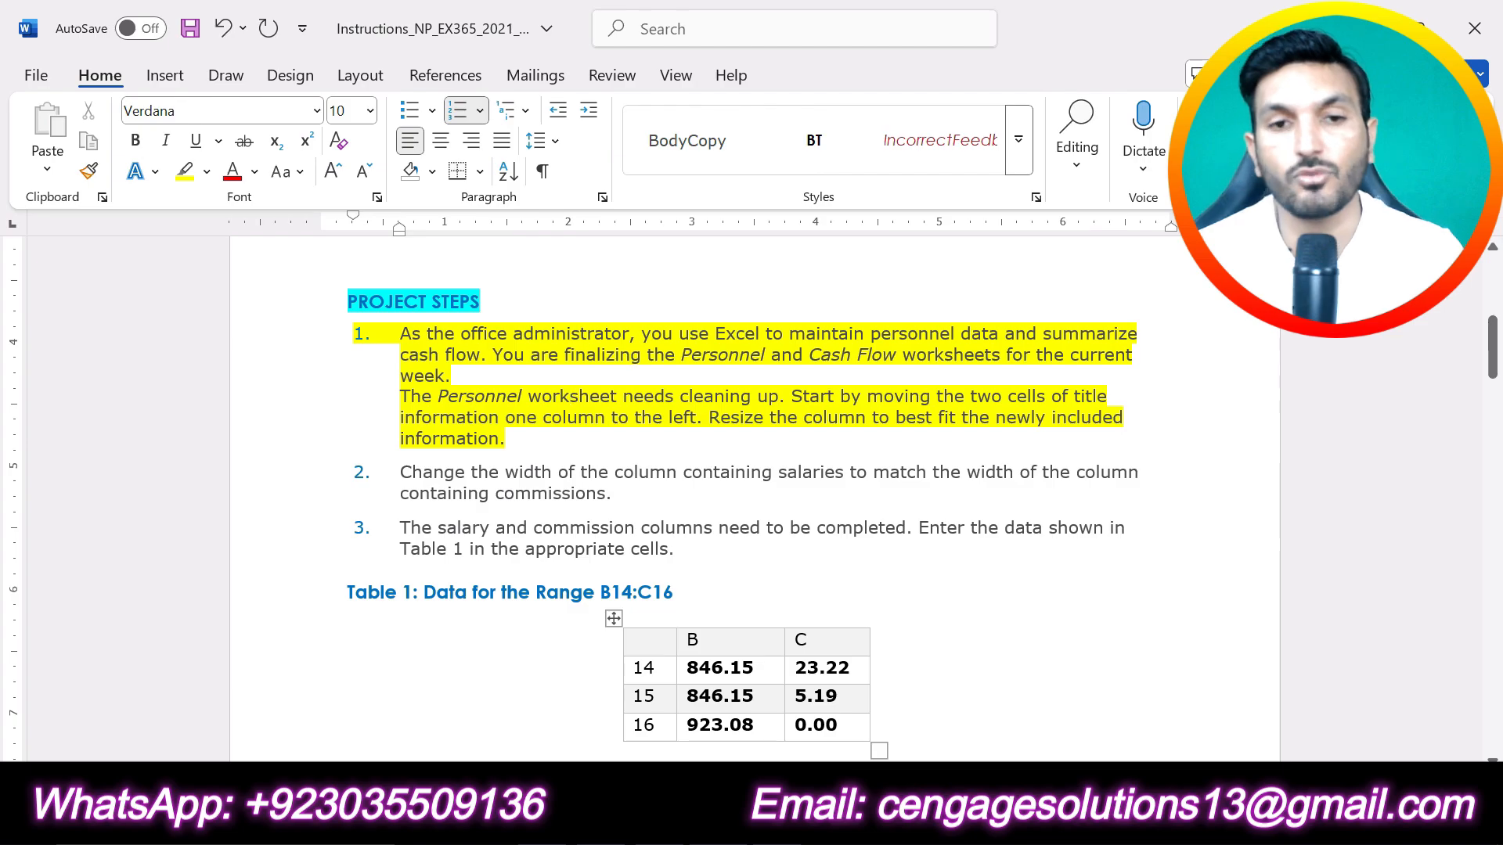
pyautogui.hotkey('ctrl', 'z')
pyautogui.moveTo(614, 494); pyautogui.dragTo(401, 473)
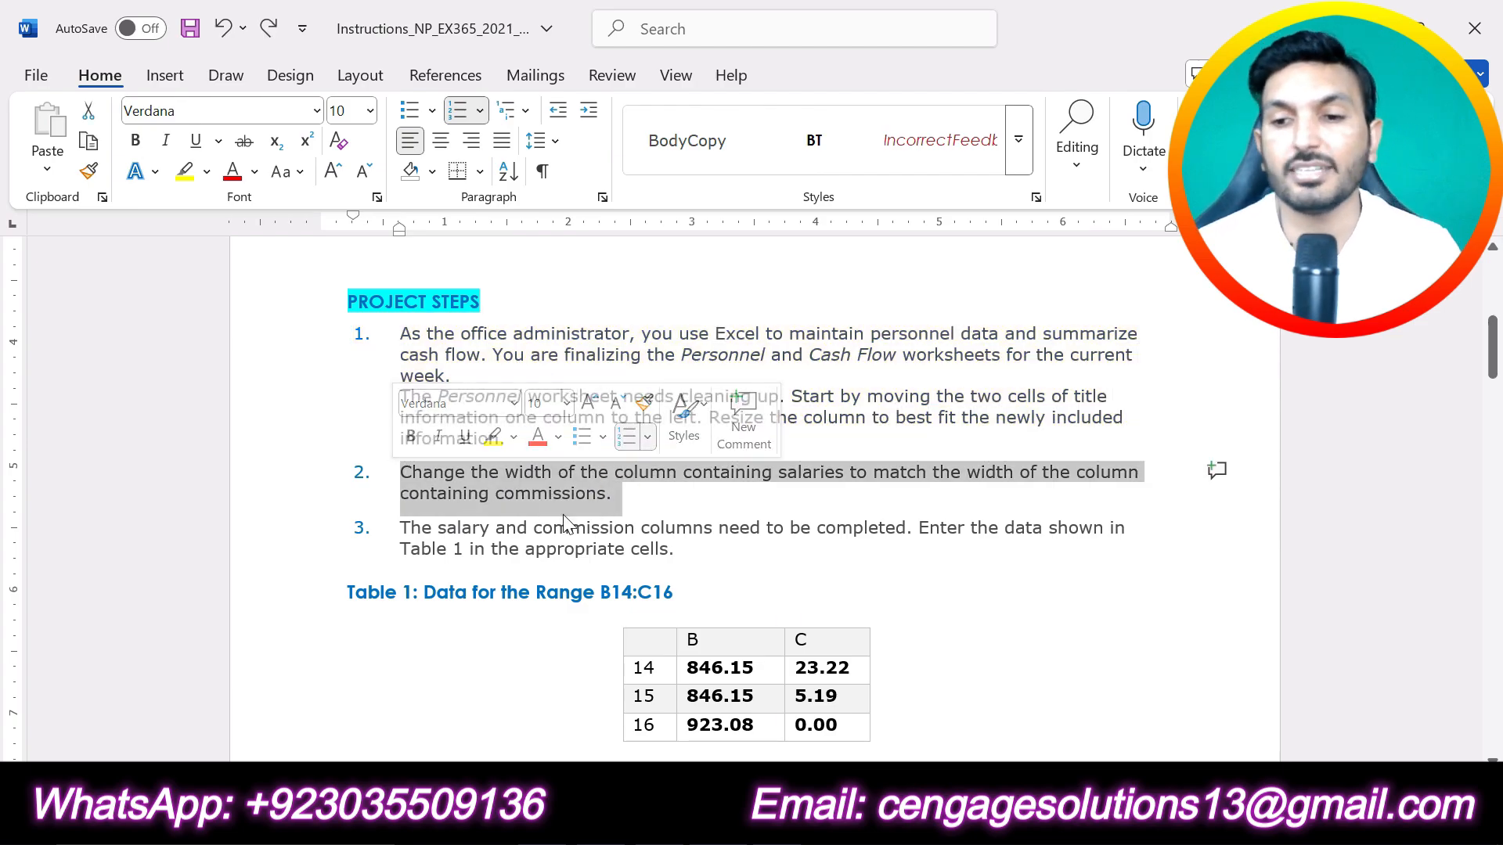
pyautogui.click(495, 436)
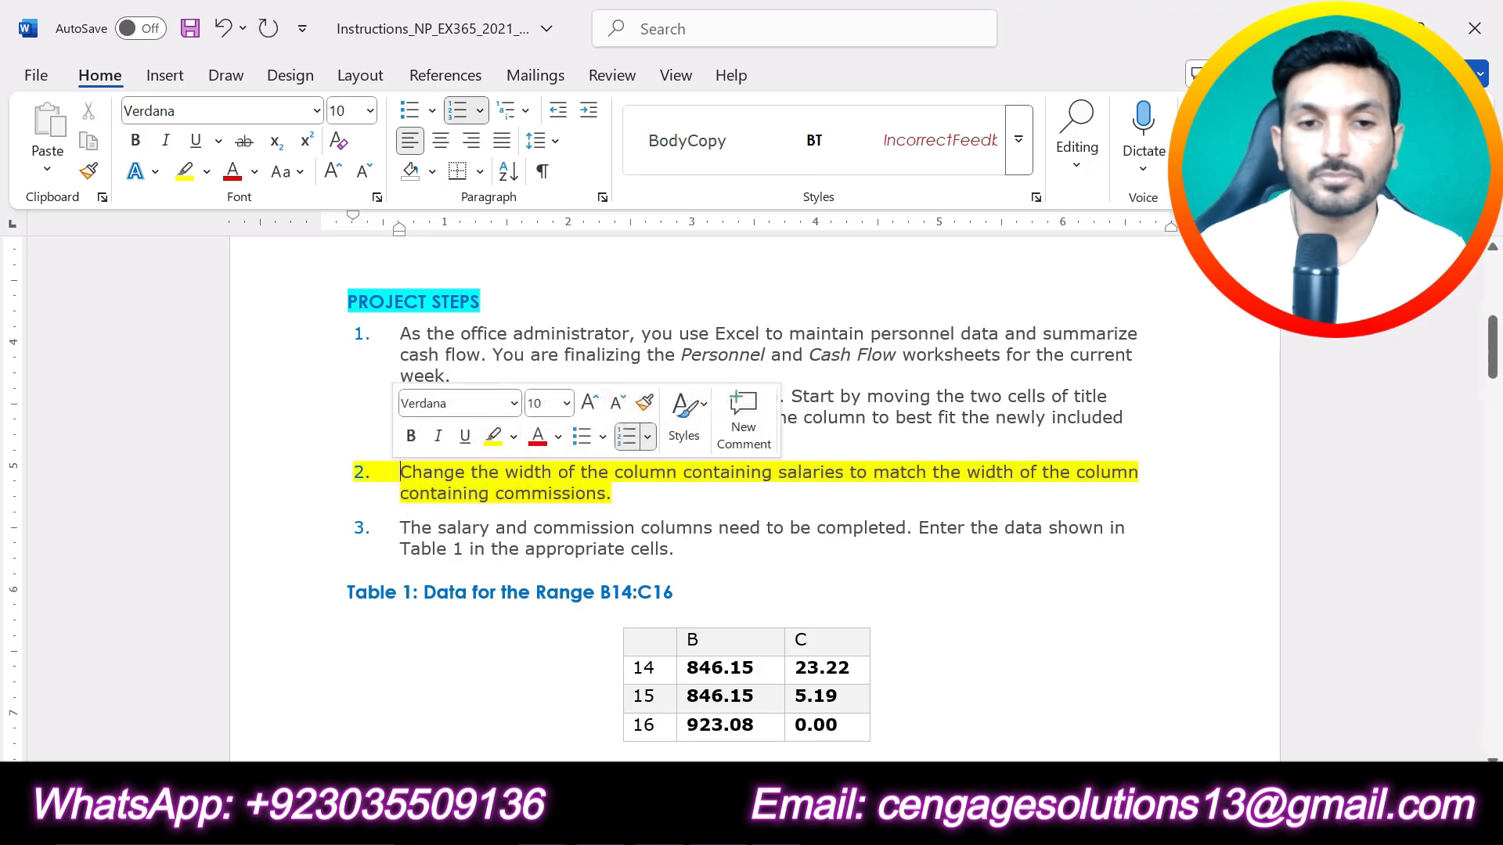
pyautogui.click(553, 493)
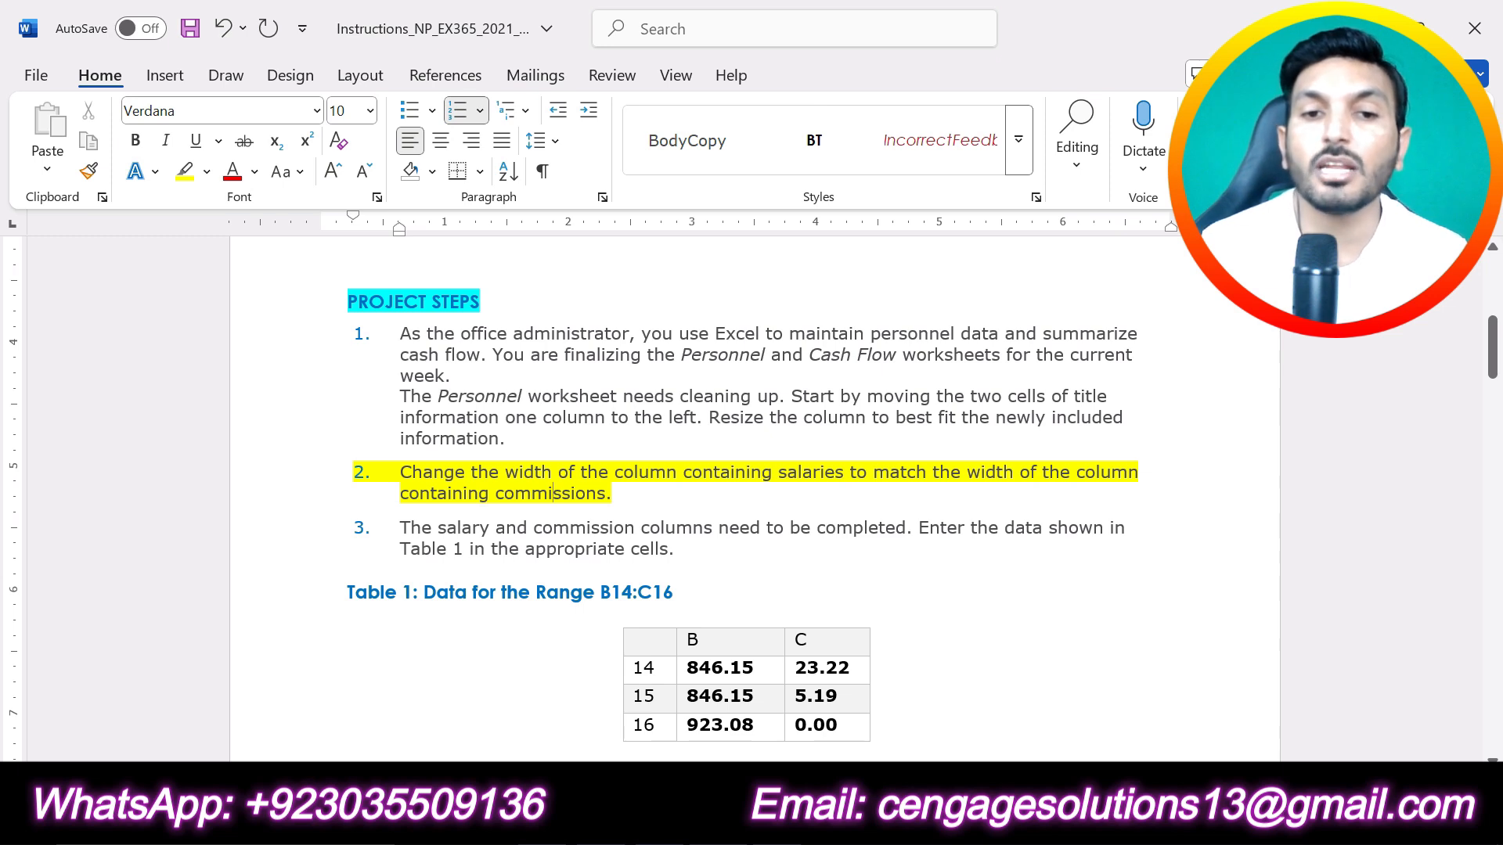
# Step: Switch to the Excel workbook and check the column width of the Commission column C on the Personnel sheet
pyautogui.click(782, 826)
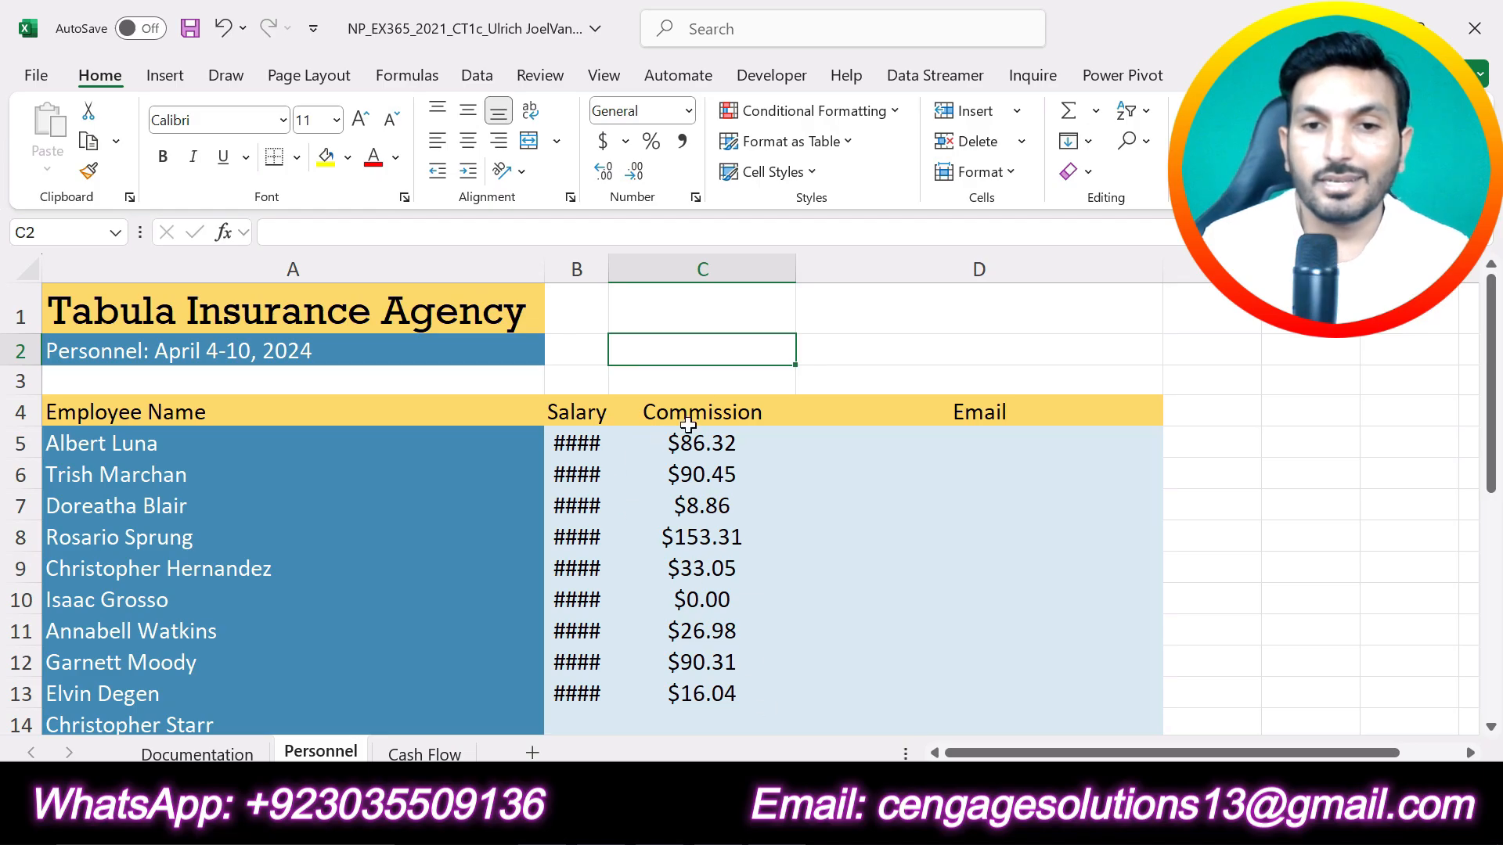
pyautogui.click(713, 271)
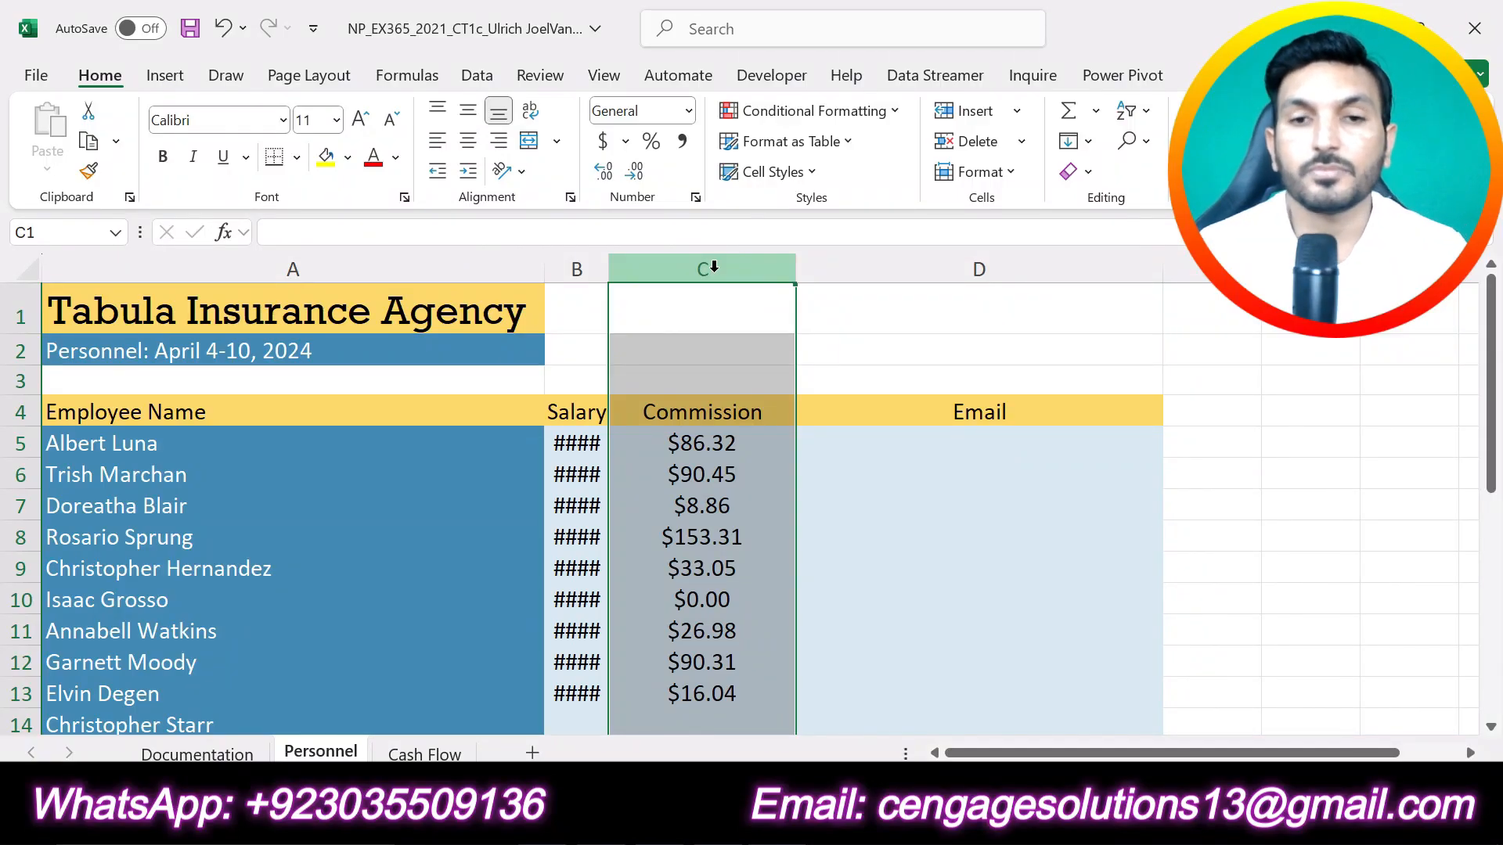
pyautogui.rightClick(713, 268)
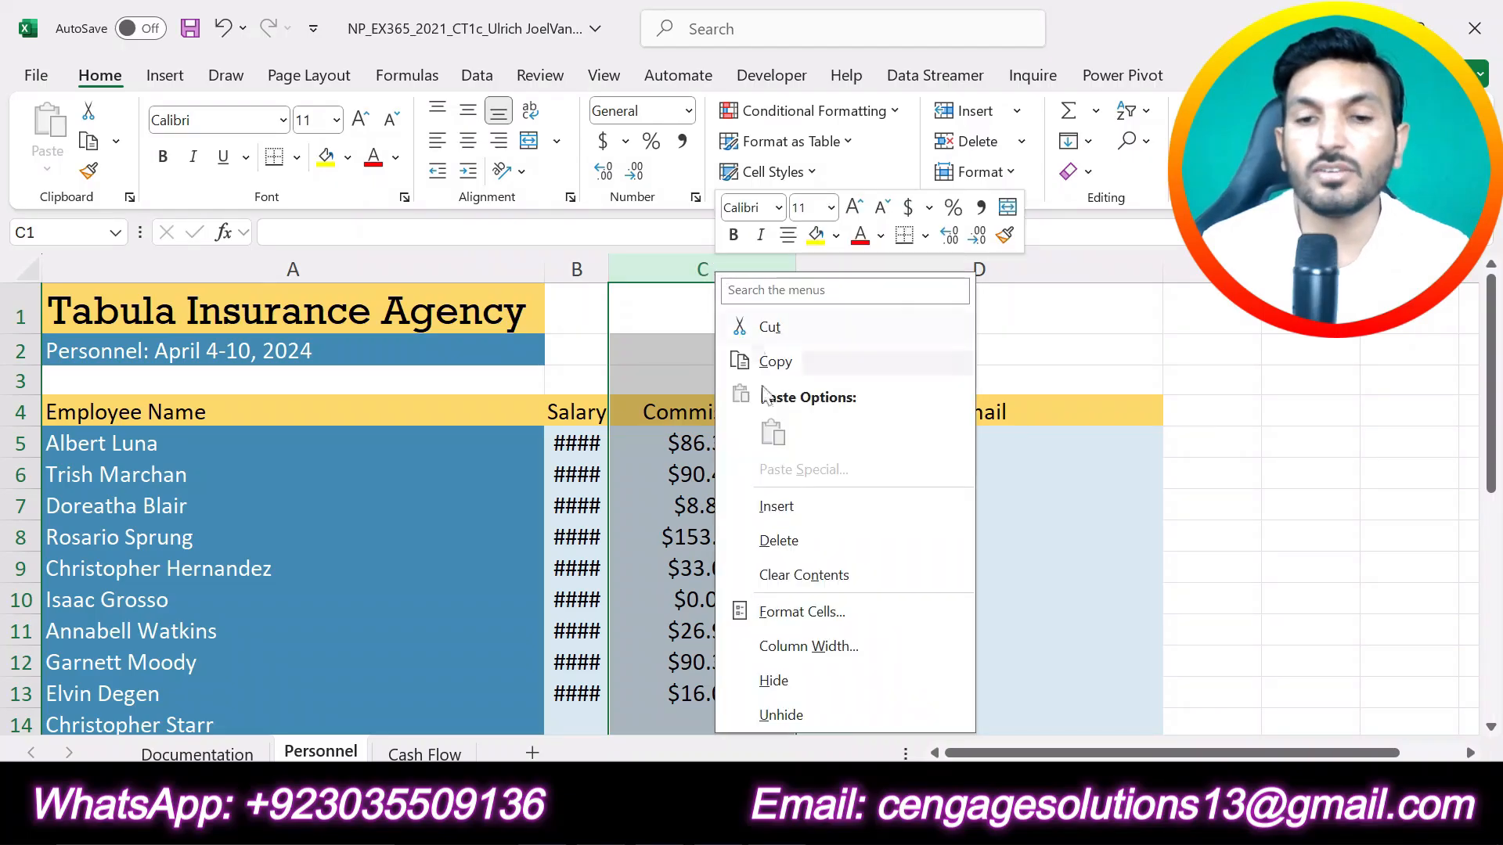
pyautogui.click(810, 641)
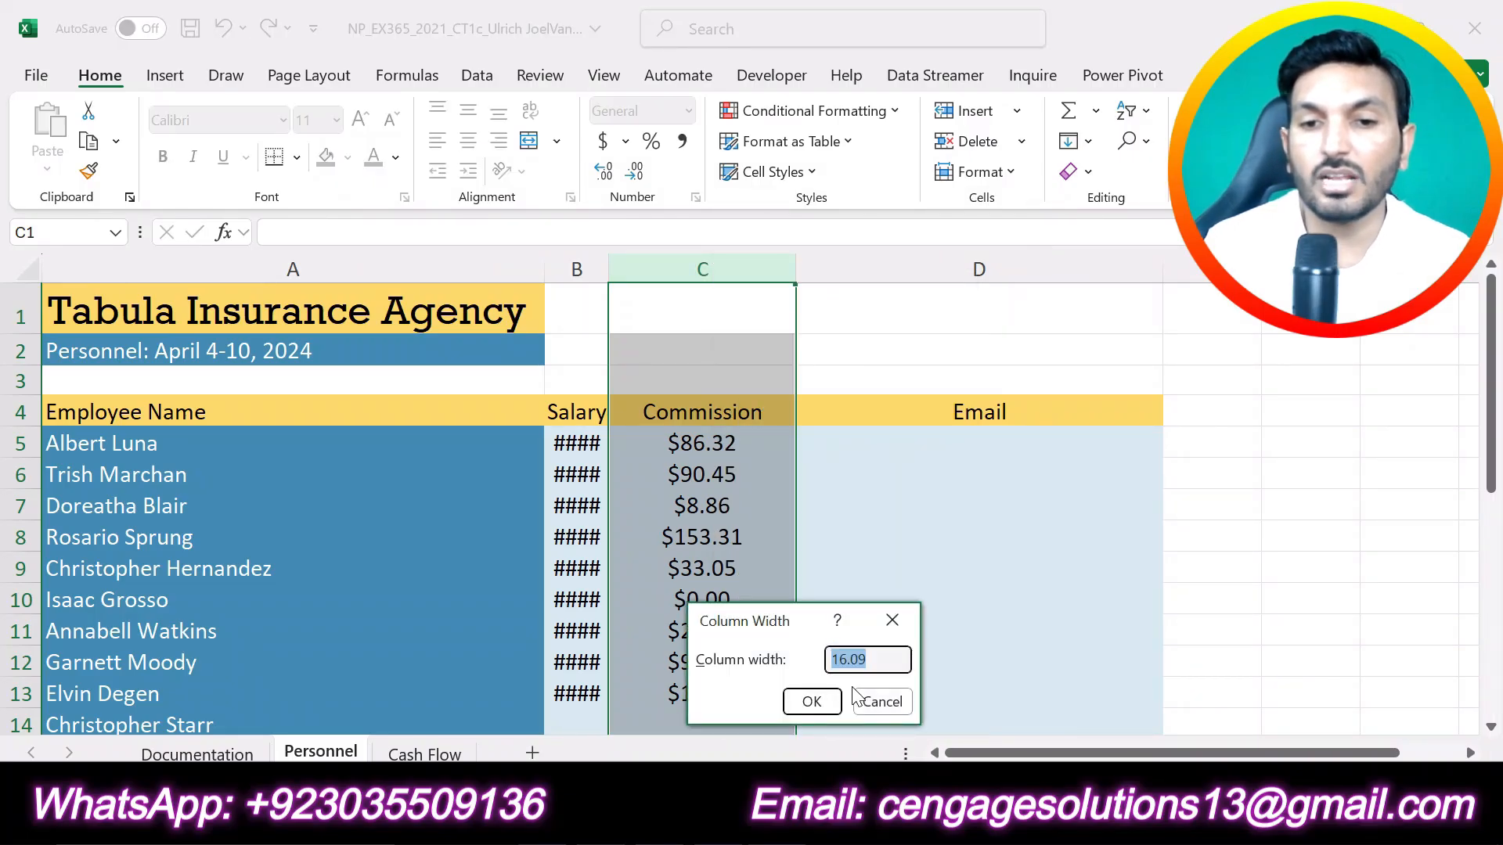
pyautogui.click(892, 621)
pyautogui.click(832, 303)
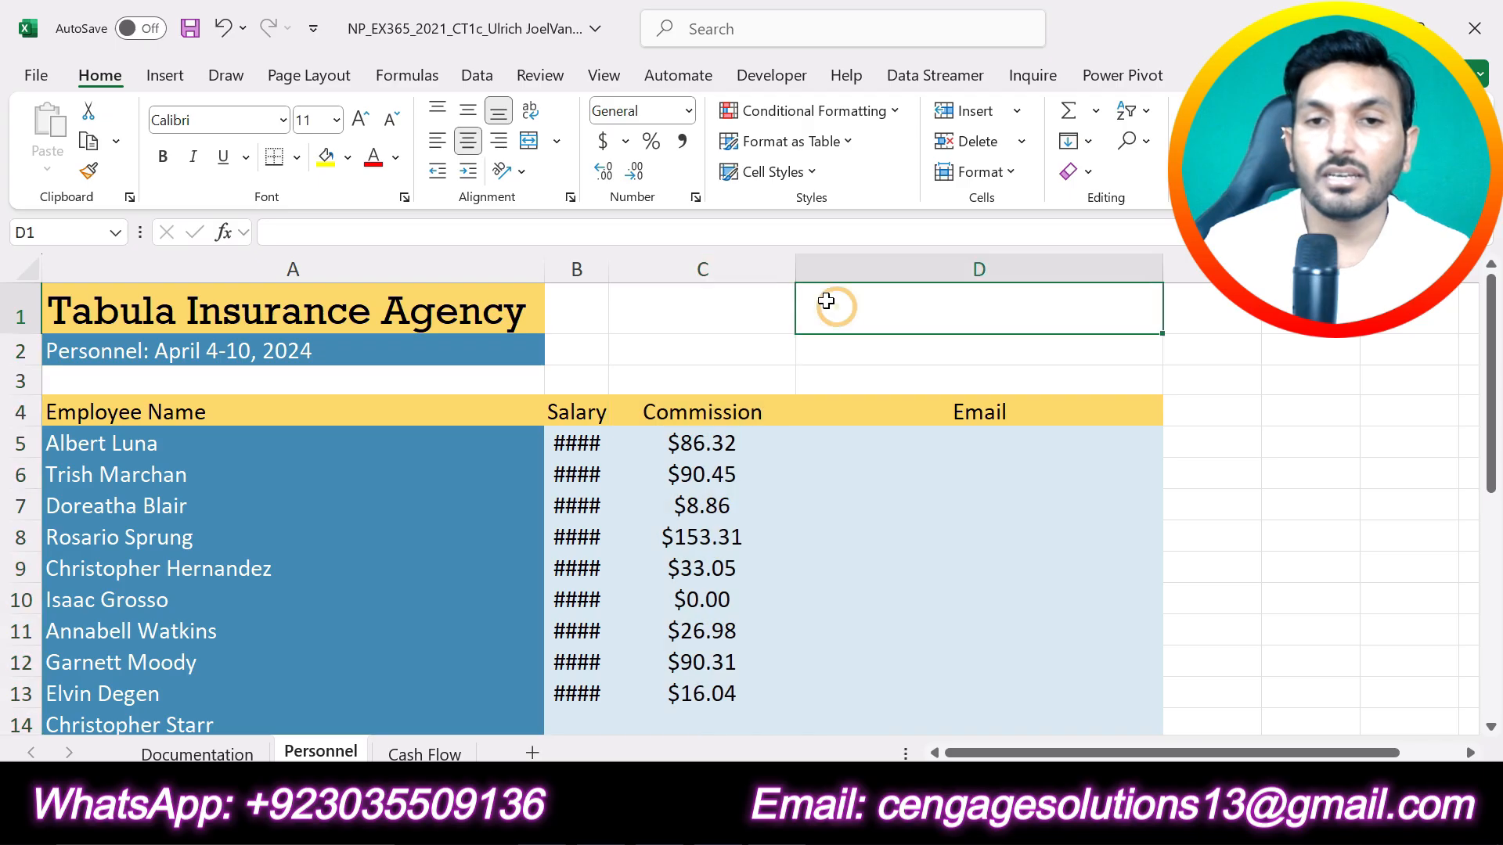
pyautogui.doubleClick(796, 270)
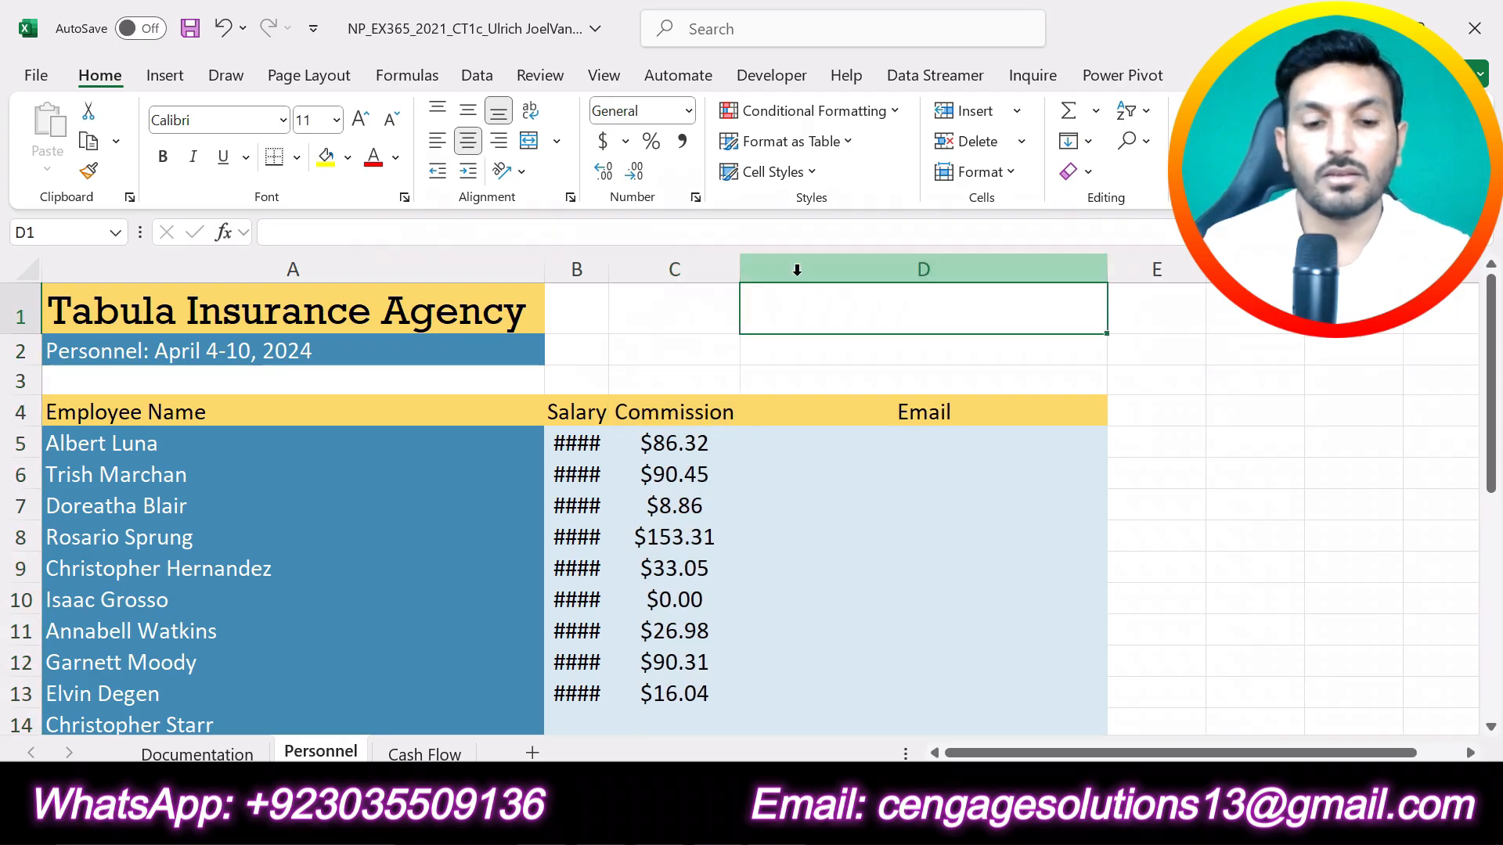
pyautogui.hotkey('ctrl', 'z')
# Step: Set the width of the Salary column B to 16 to match the Commission column
pyautogui.click(696, 270)
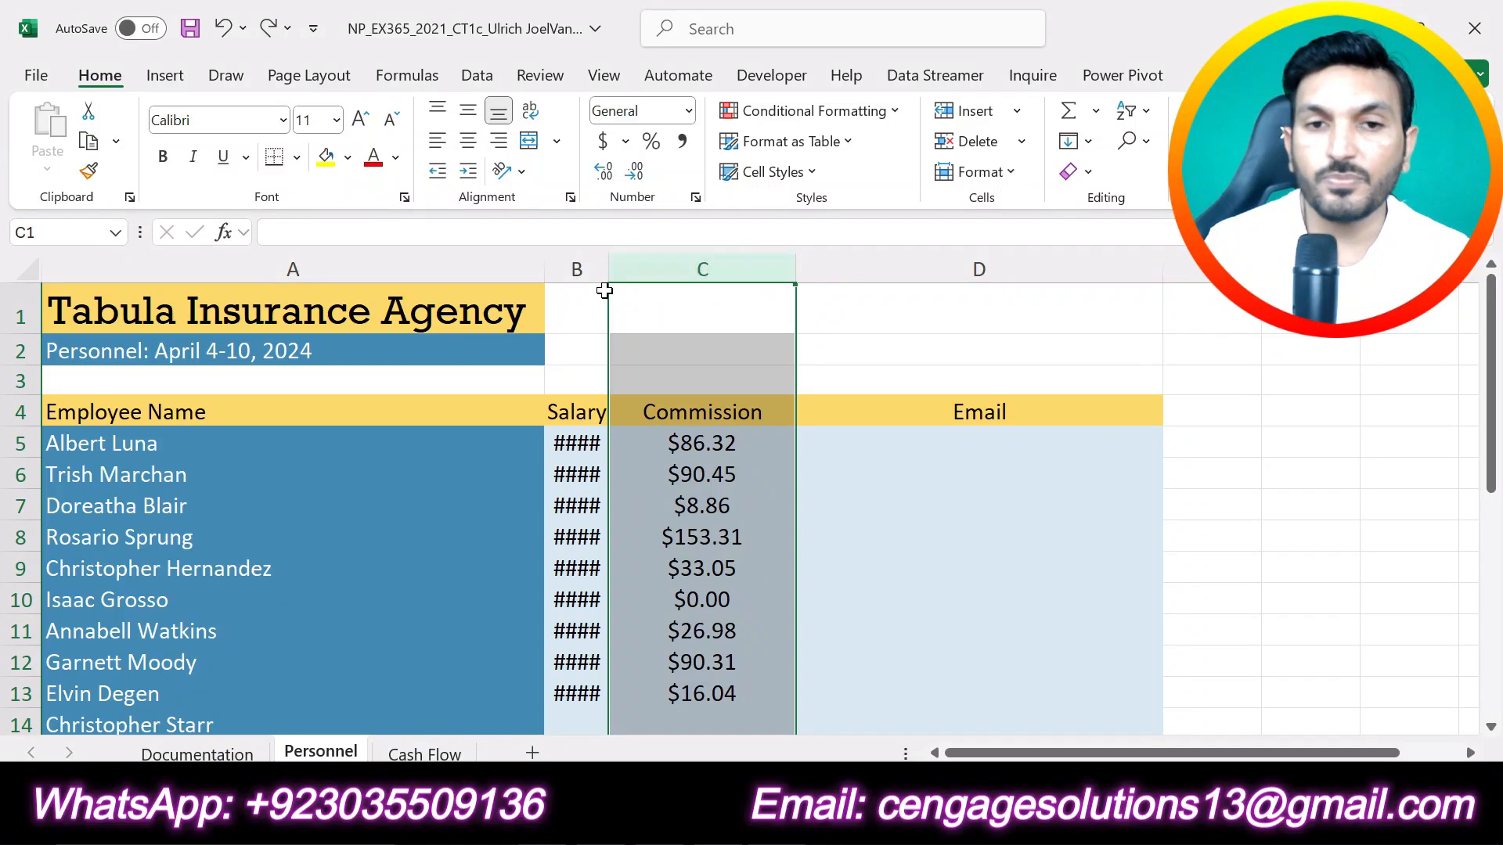
pyautogui.click(577, 266)
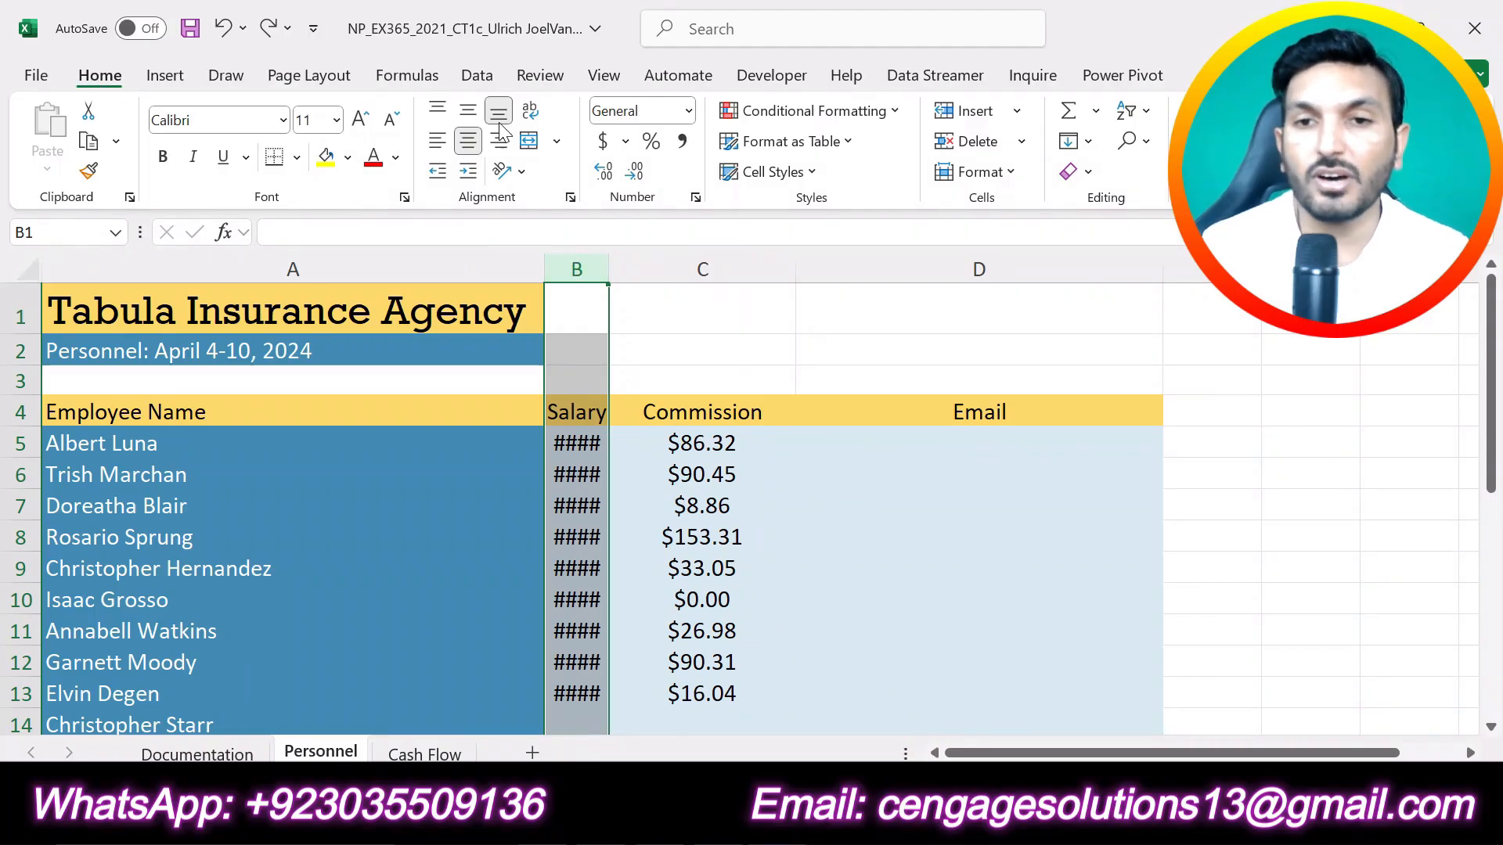
pyautogui.click(1016, 174)
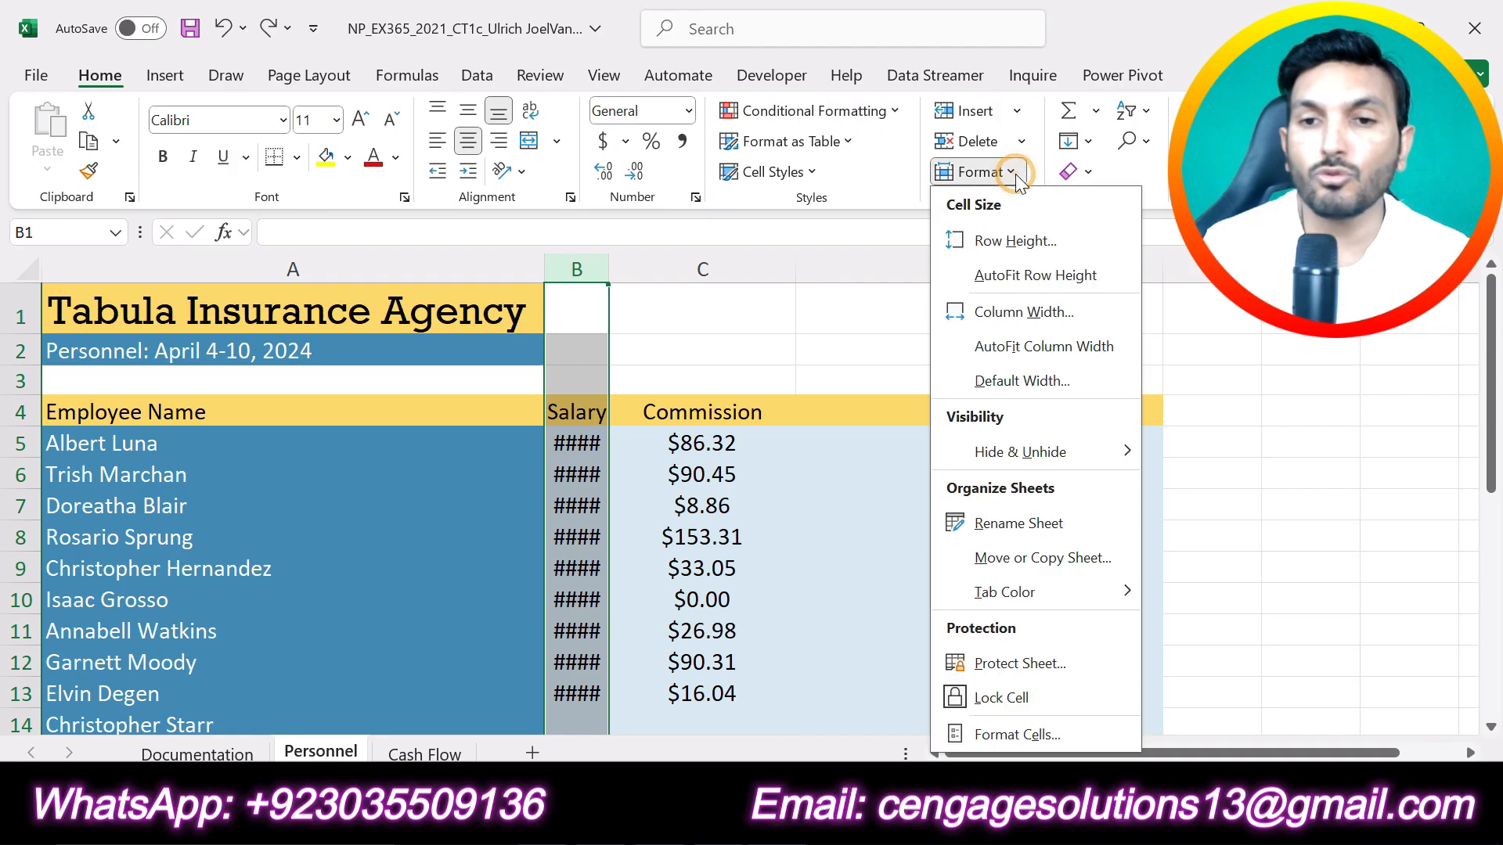
pyautogui.click(1025, 313)
pyautogui.write('16')
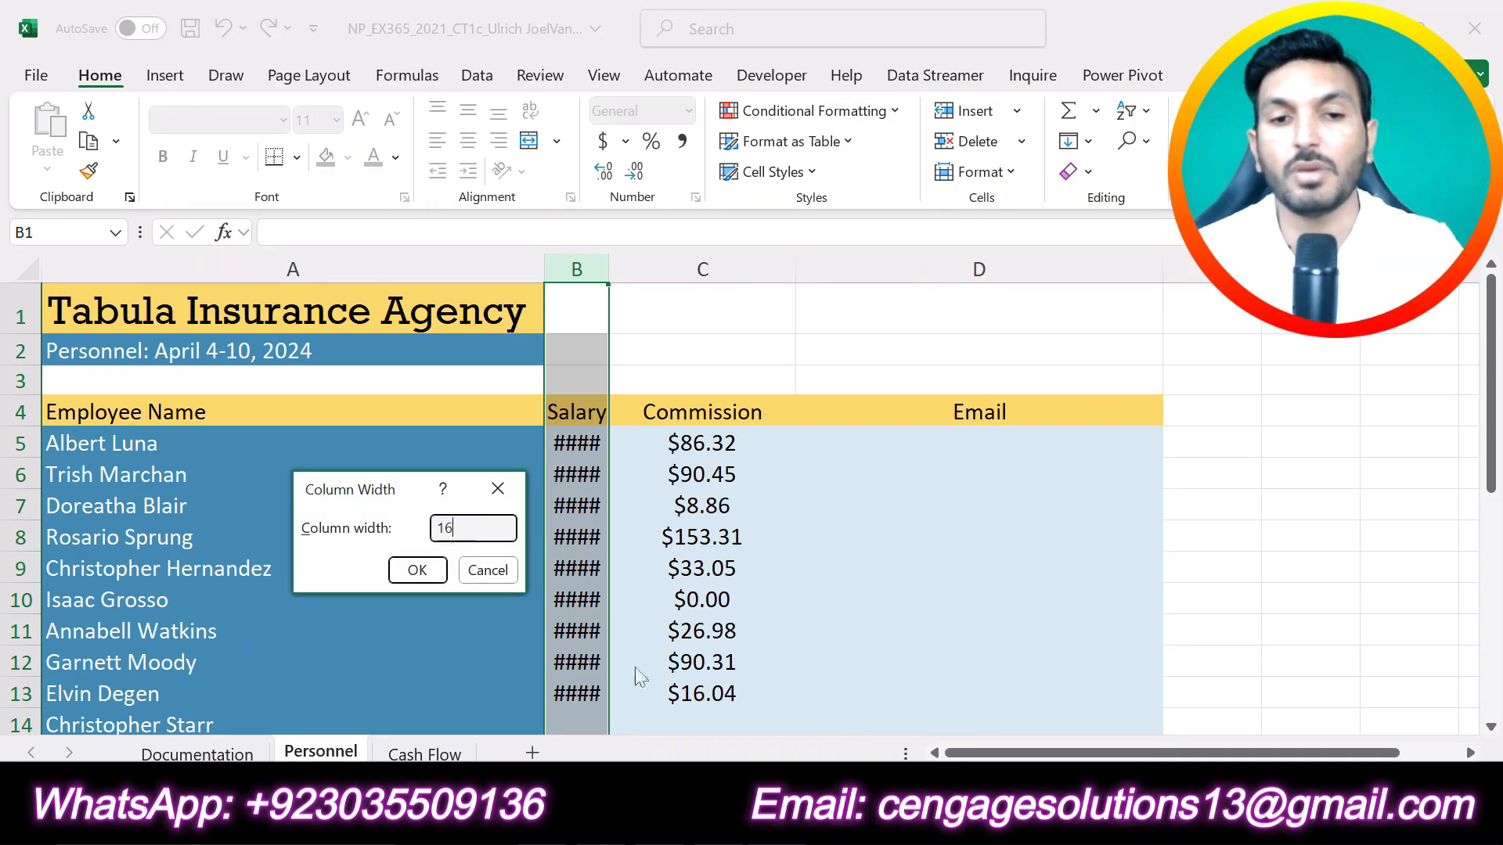
pyautogui.click(416, 569)
pyautogui.click(931, 574)
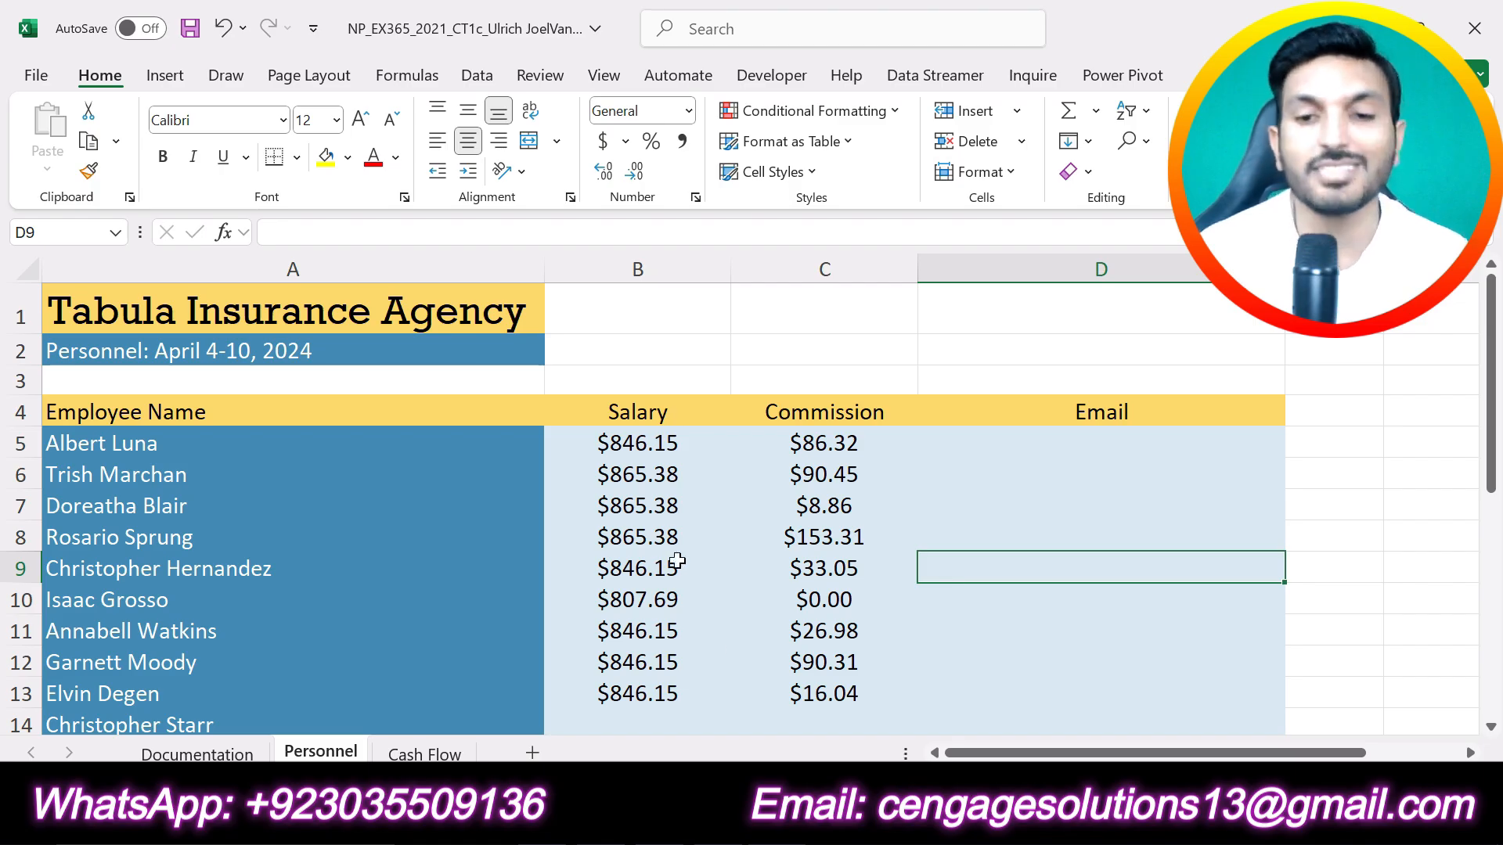
# Step: Return to the Word instructions, undo the step 2 highlight, and highlight the full text of step 3 in yellow
pyautogui.hotkey('alt', 'Tab')
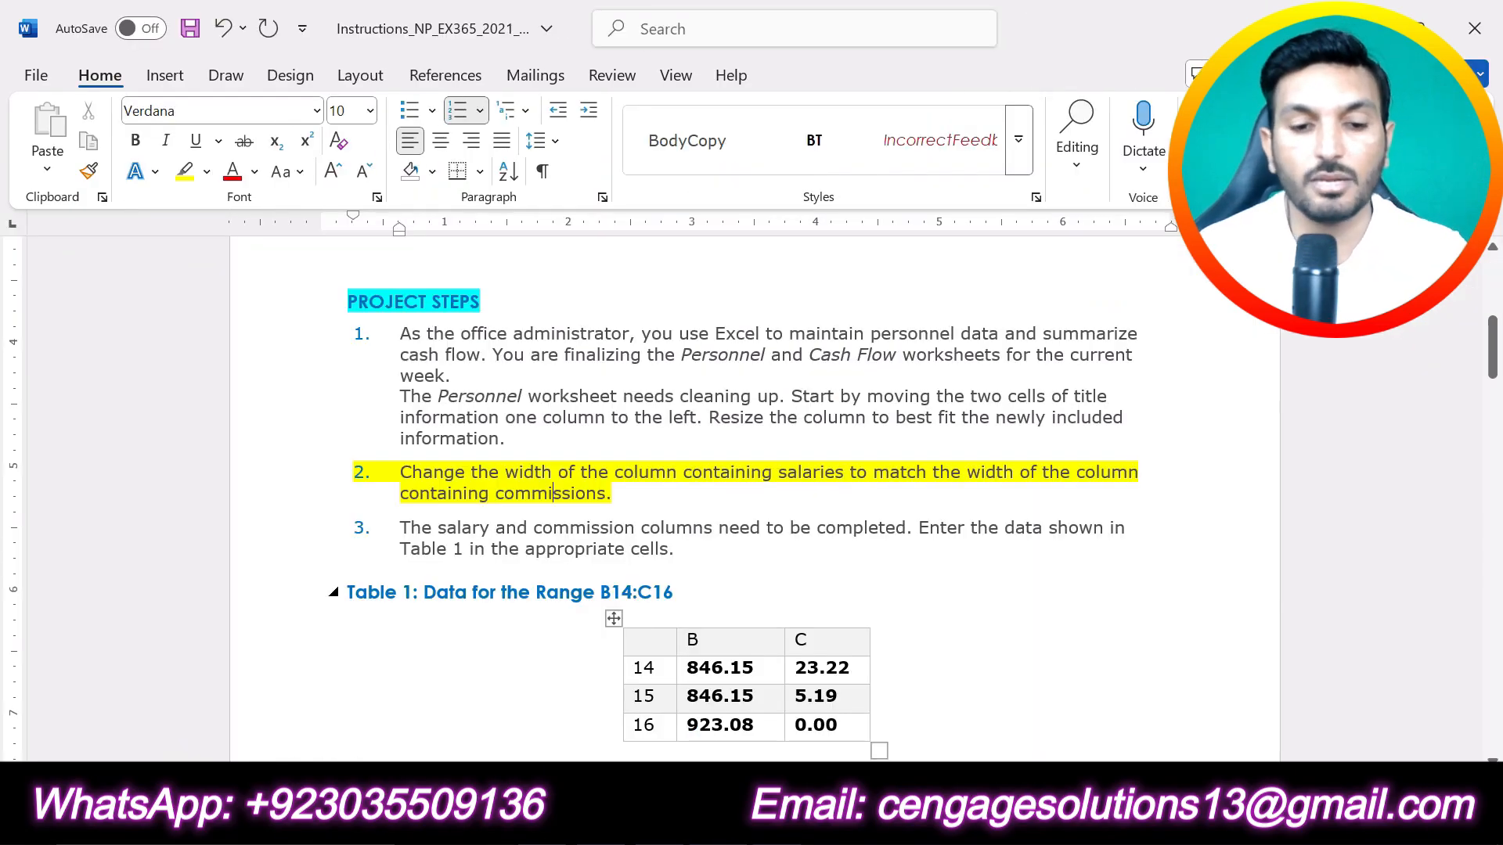
pyautogui.hotkey('ctrl', 'z')
pyautogui.moveTo(681, 548); pyautogui.dragTo(400, 529)
pyautogui.click(501, 489)
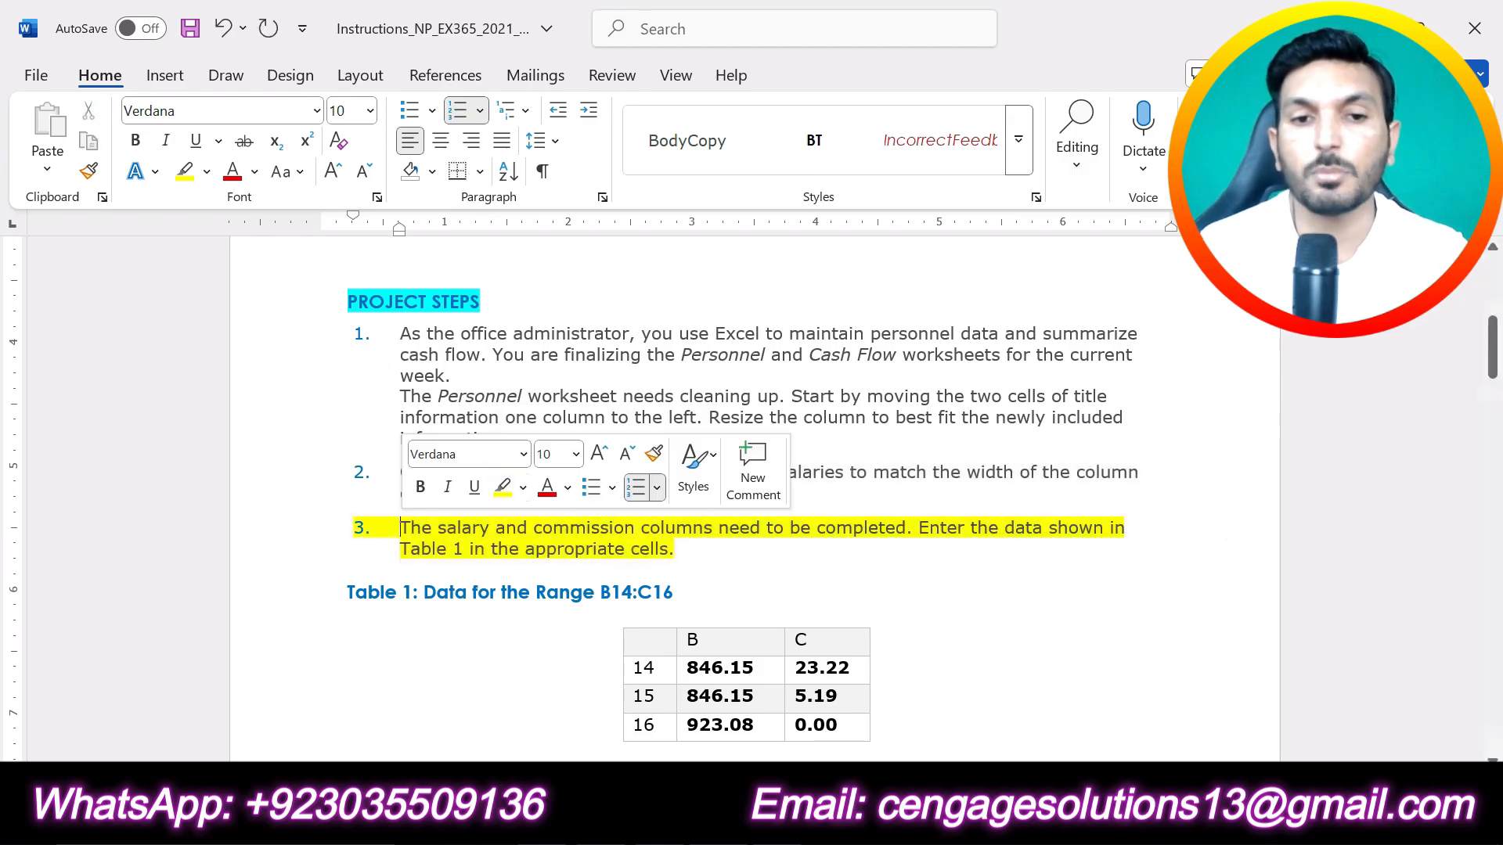
pyautogui.click(669, 549)
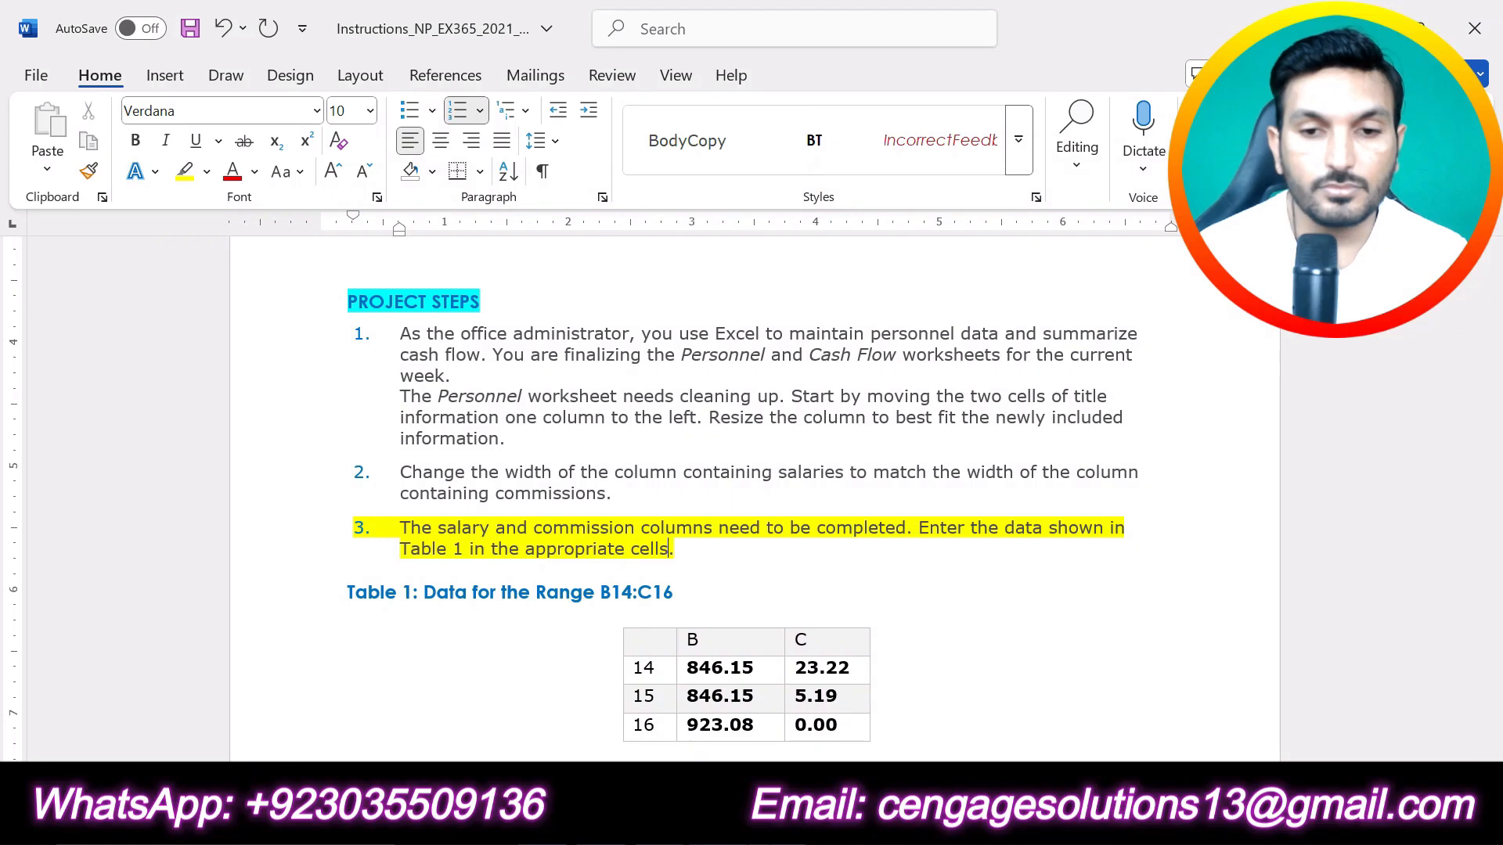
# Step: Switch to Excel and locate the salary cells B14:B16 and commission cells C14:C16 on the Personnel sheet
pyautogui.moveTo(777, 826)
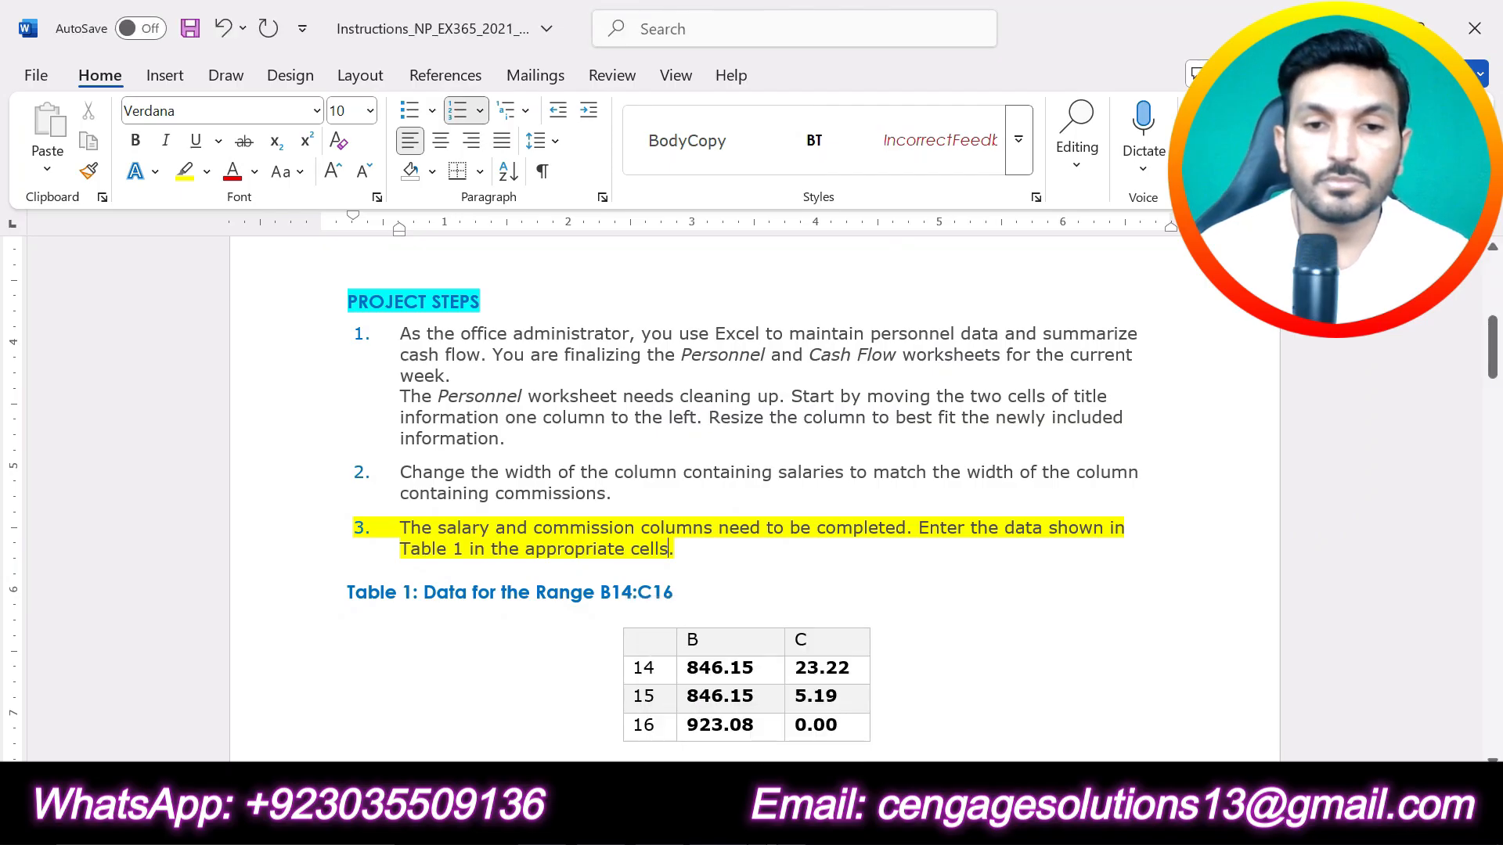
pyautogui.hotkey('alt', 'Tab')
pyautogui.scroll(-2, 943, 619)
pyautogui.moveTo(642, 548); pyautogui.dragTo(647, 606)
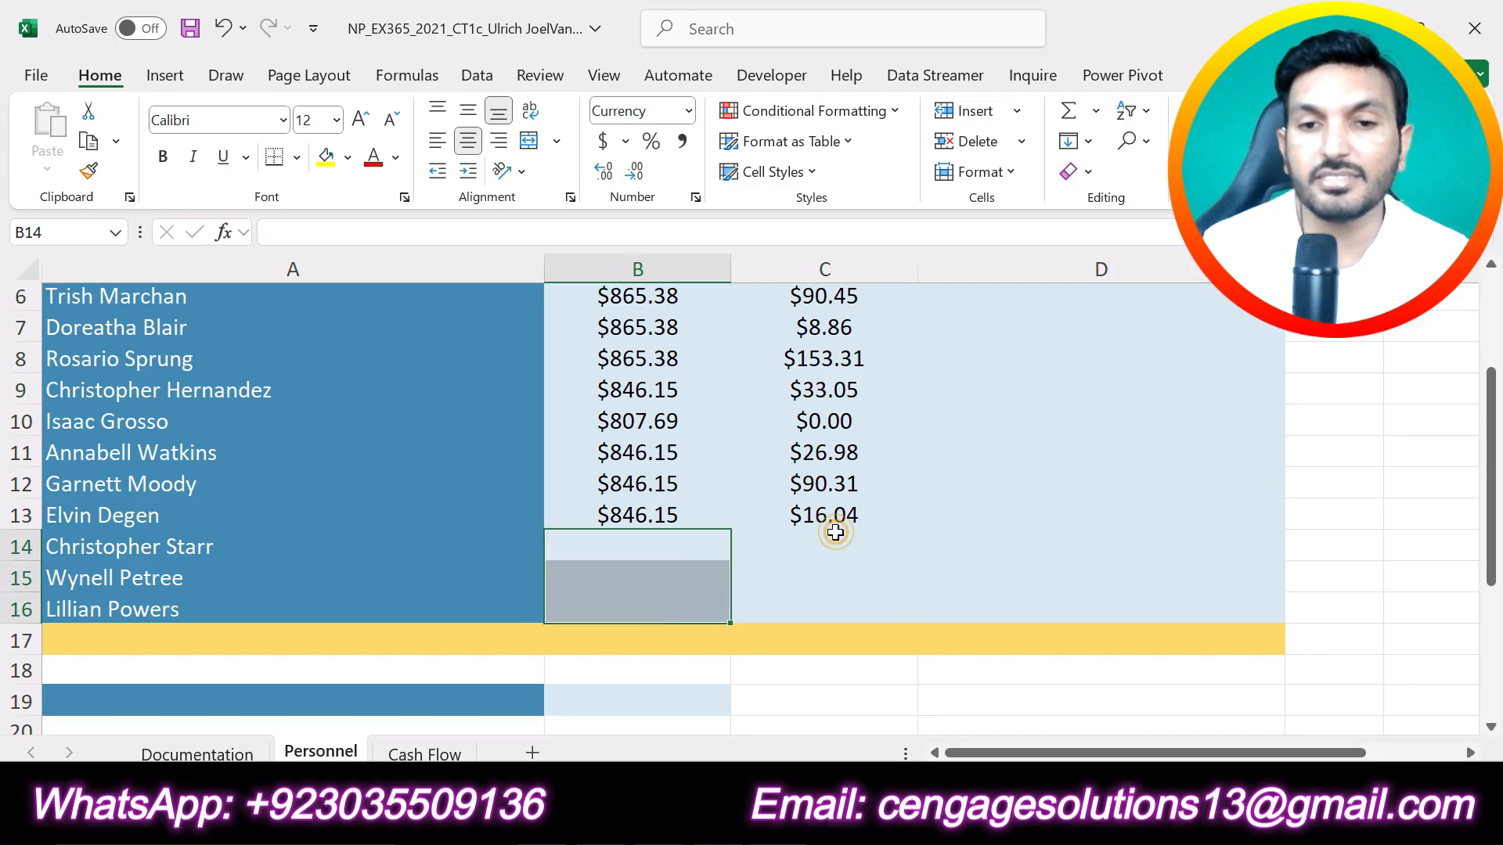
pyautogui.moveTo(835, 533); pyautogui.dragTo(832, 603)
# Step: Copy the row 14 salary from Table 1 in Word and enter 846.15 in cell B14 of the Excel Personnel sheet
pyautogui.hotkey('alt', 'Tab')
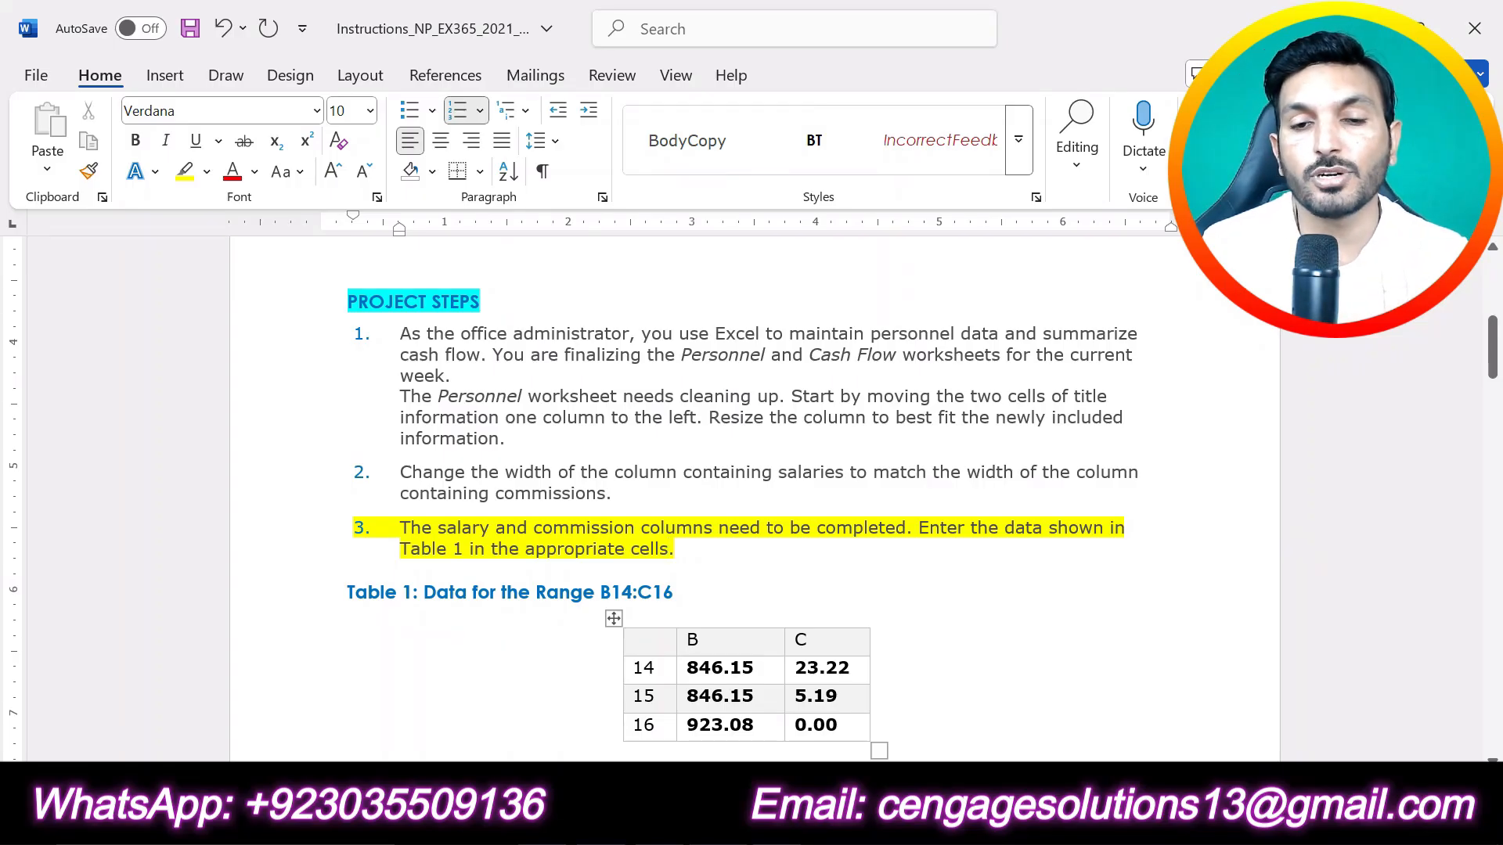
pyautogui.moveTo(685, 667); pyautogui.dragTo(753, 668)
pyautogui.hotkey('ctrl', 'c')
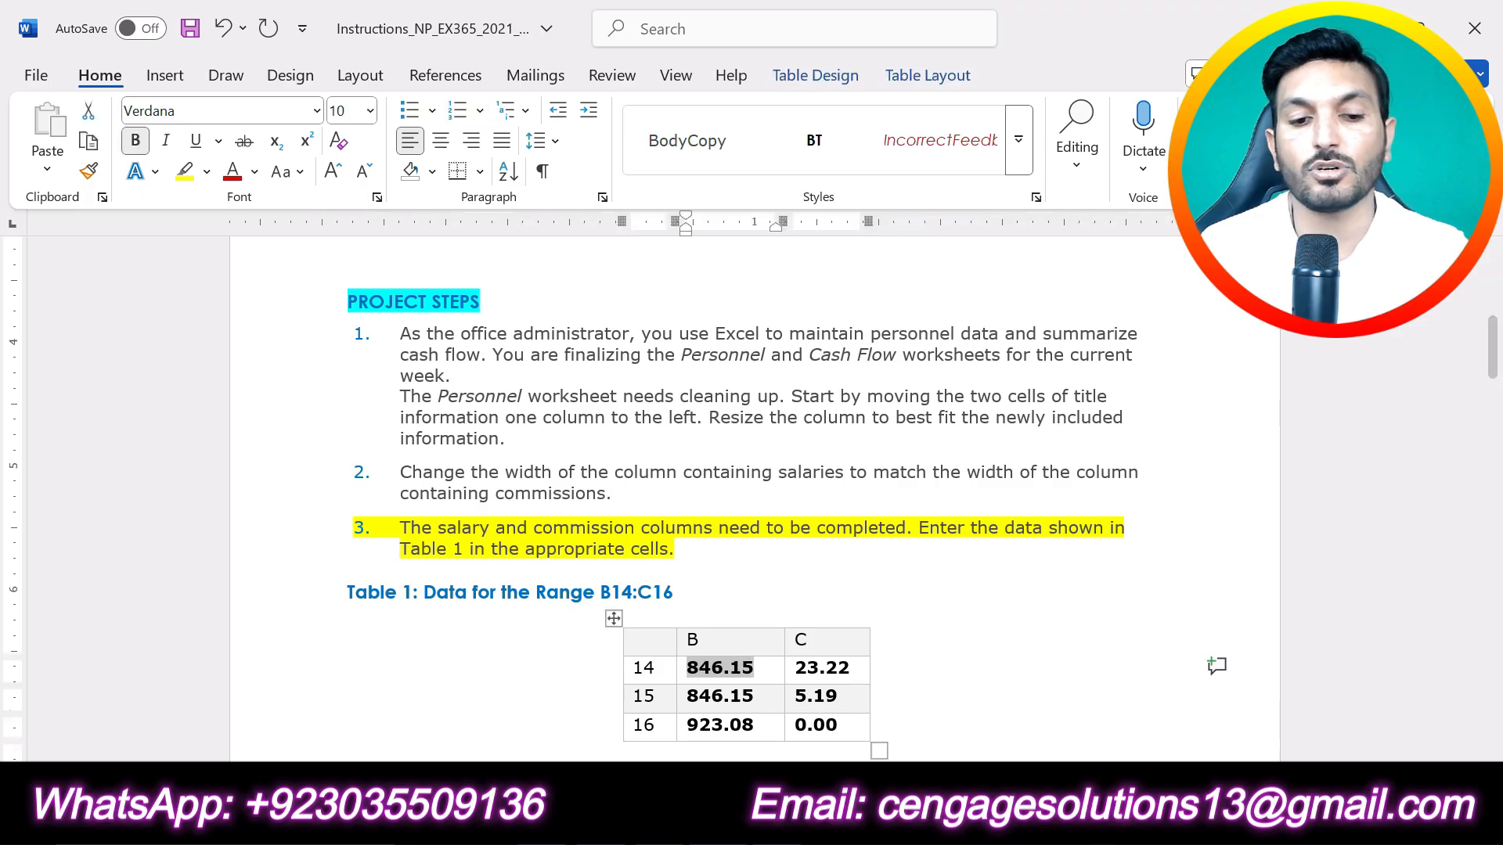
pyautogui.click(771, 681)
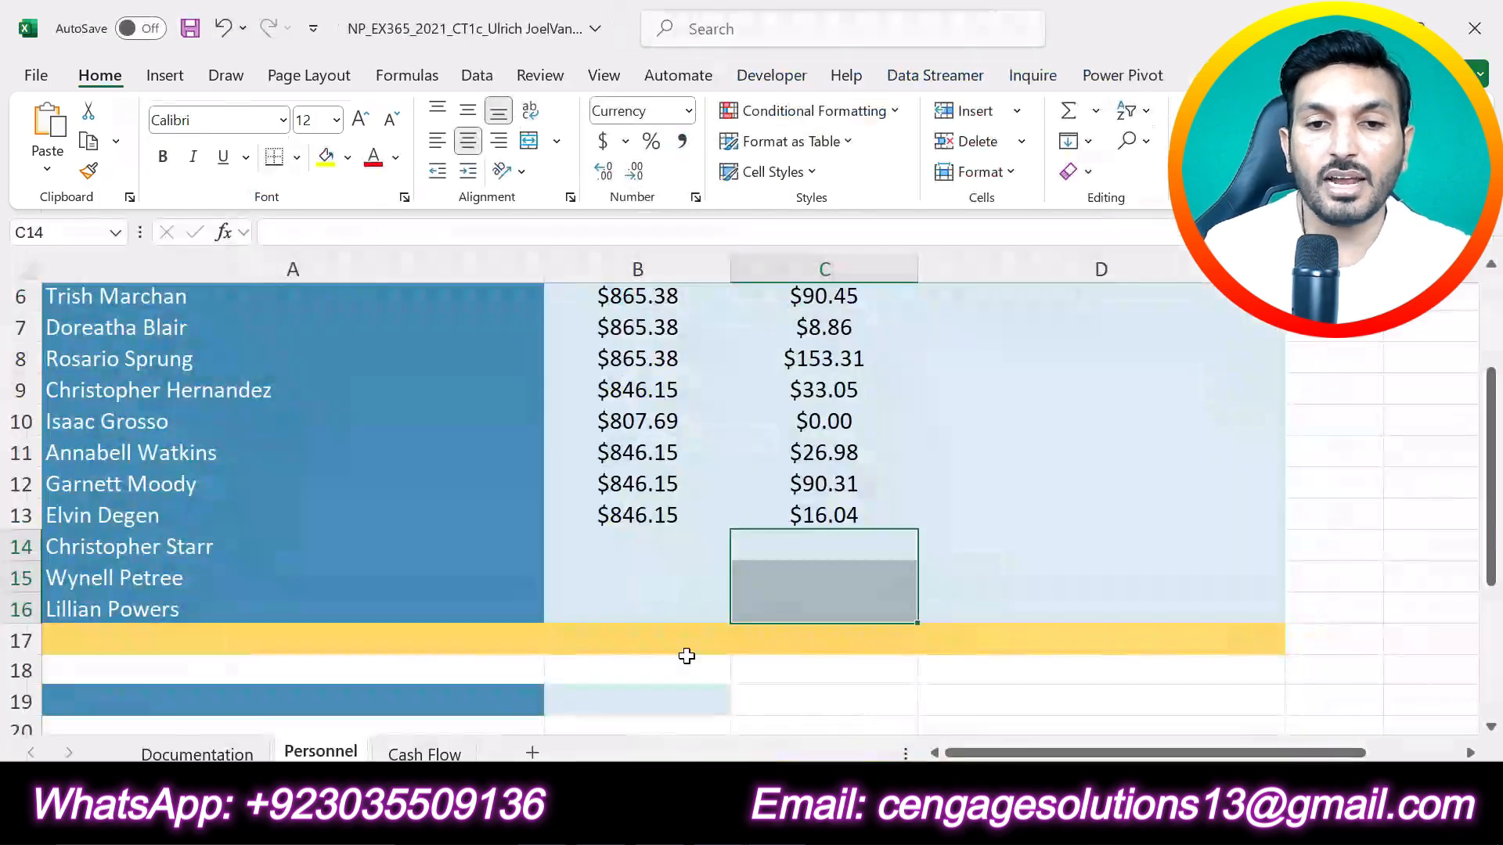
pyautogui.click(634, 553)
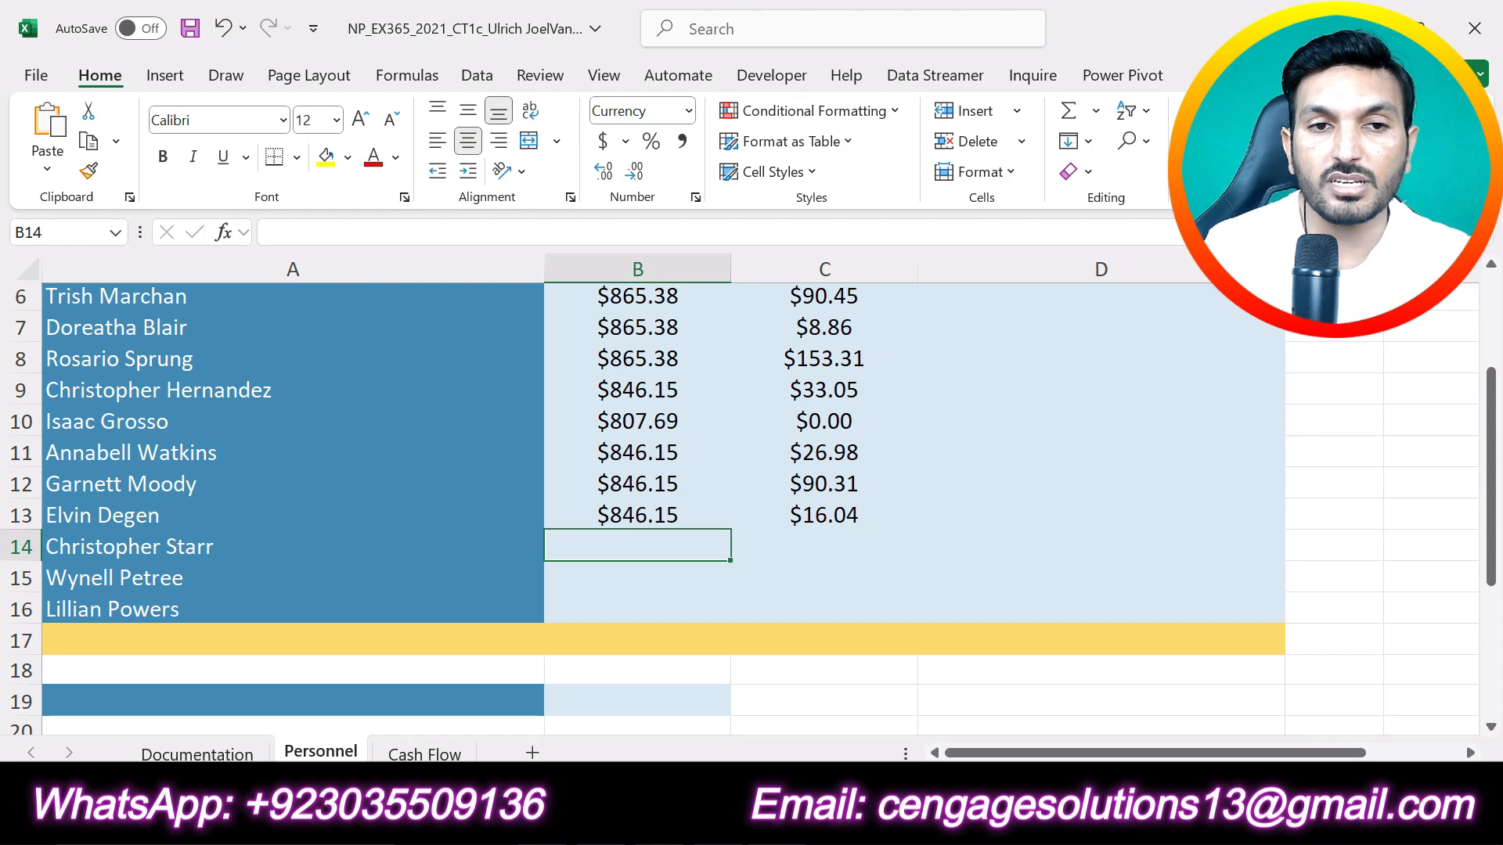
pyautogui.click(346, 235)
pyautogui.hotkey('ctrl', 'v')
pyautogui.click(195, 229)
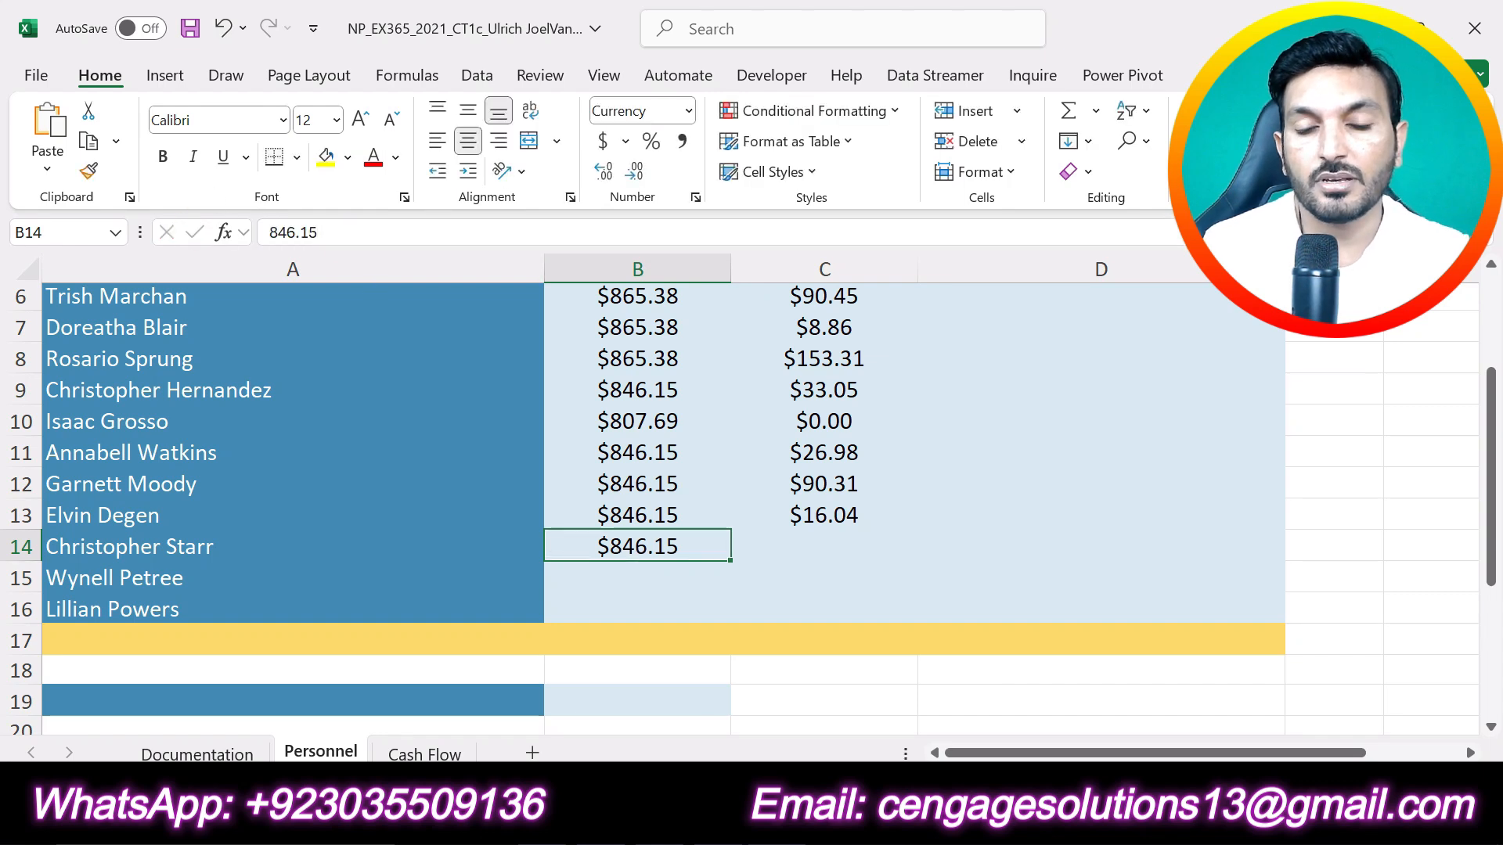
# Step: Copy the row 15 salary from Table 1 in Word and enter 846.15 in cell B15 of the Excel sheet
pyautogui.hotkey('alt', 'Tab')
pyautogui.moveTo(687, 696); pyautogui.dragTo(753, 697)
pyautogui.hotkey('ctrl', 'c')
pyautogui.hotkey('alt', 'Tab')
pyautogui.click(632, 581)
pyautogui.click(345, 232)
pyautogui.hotkey('ctrl', 'v')
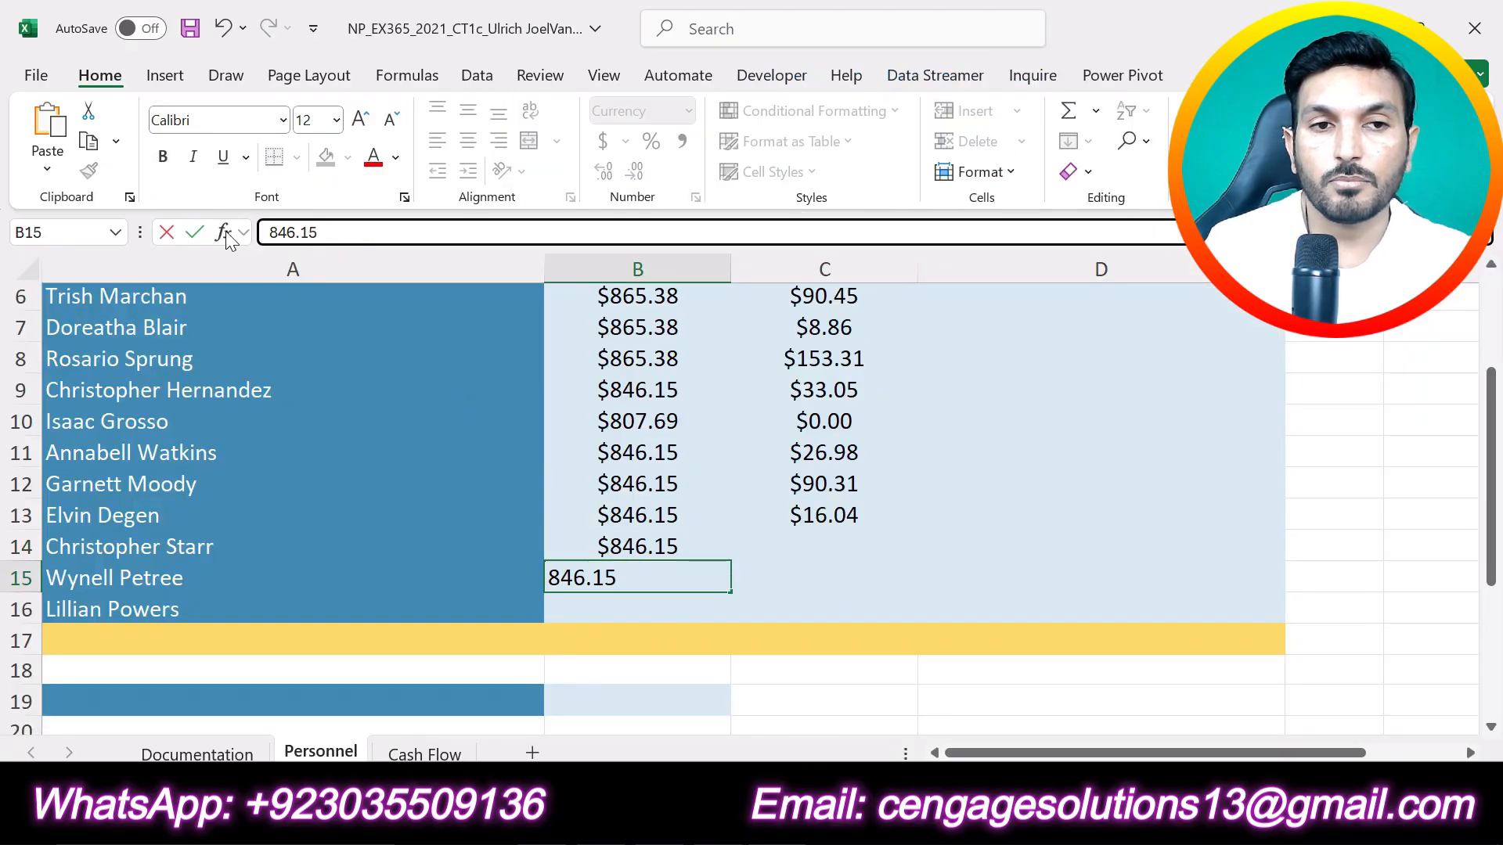
pyautogui.click(194, 232)
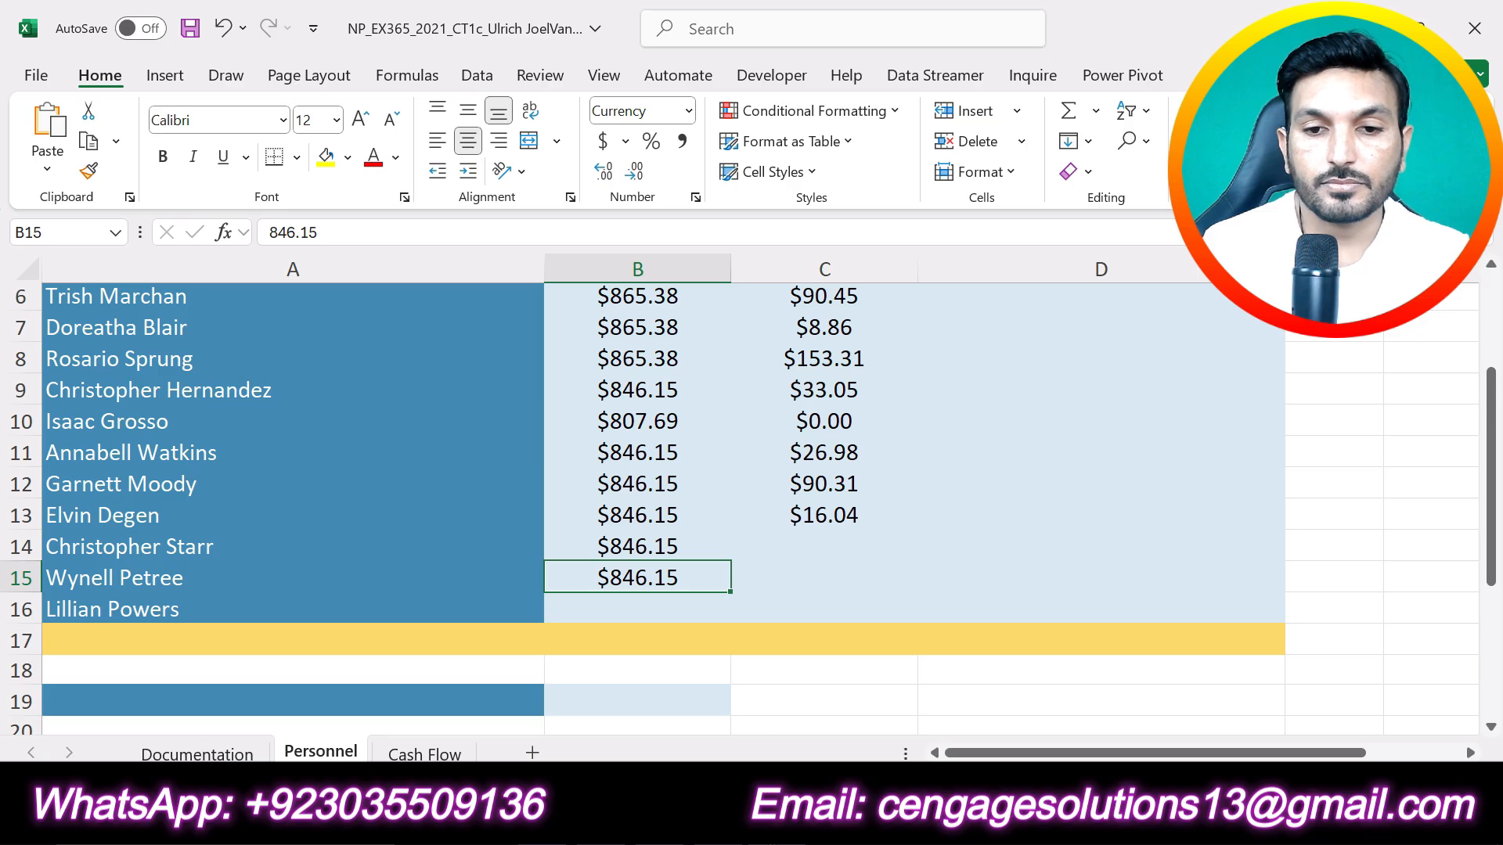
# Step: Copy the row 16 salary from Table 1 in Word and enter 923.08 in cell B16 of the Excel sheet
pyautogui.click(729, 822)
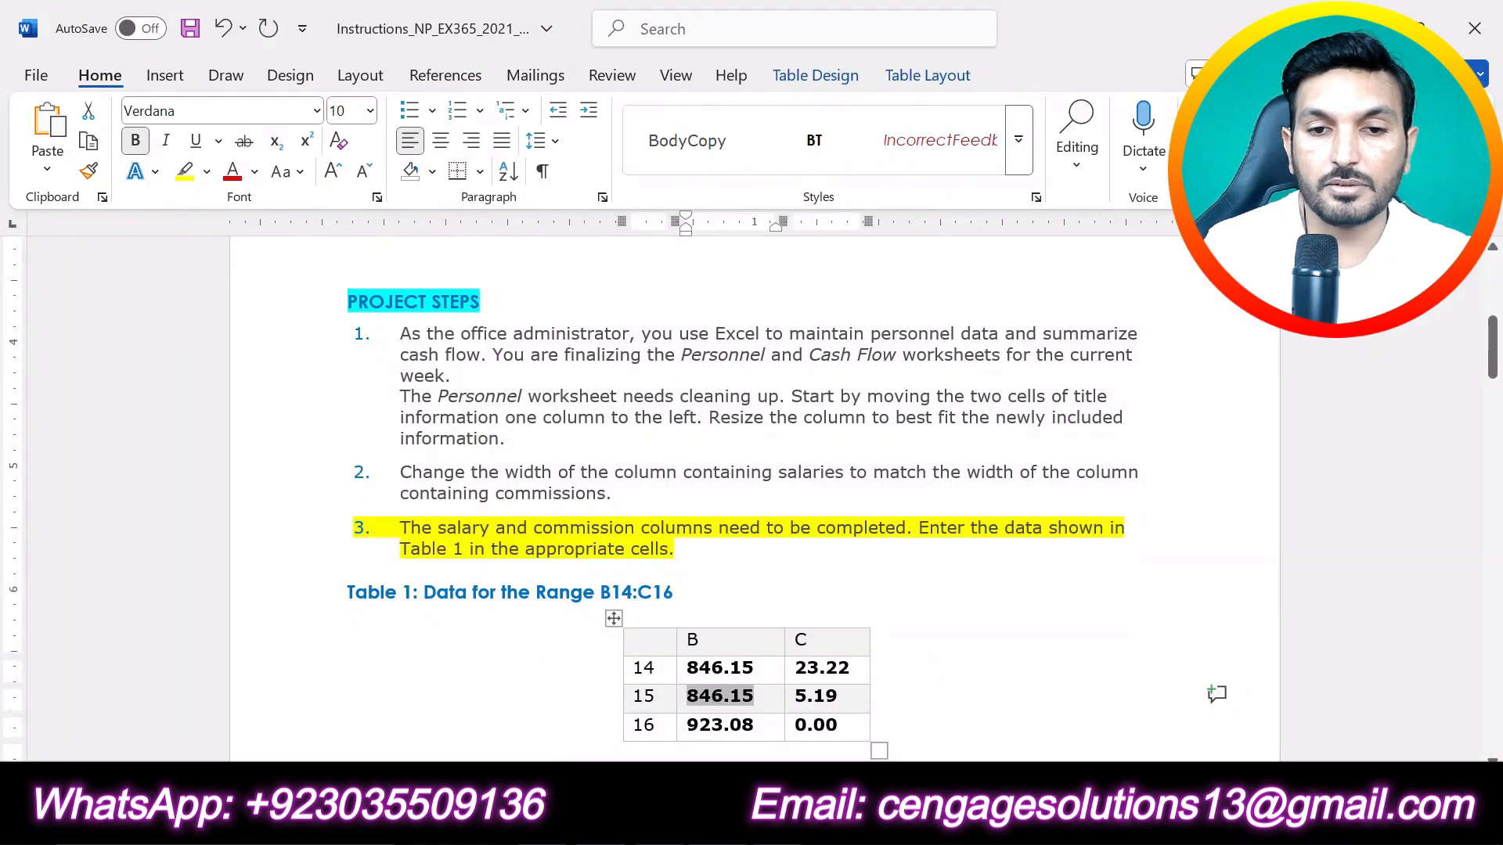
pyautogui.moveTo(688, 724); pyautogui.dragTo(754, 724)
pyautogui.hotkey('ctrl', 'c')
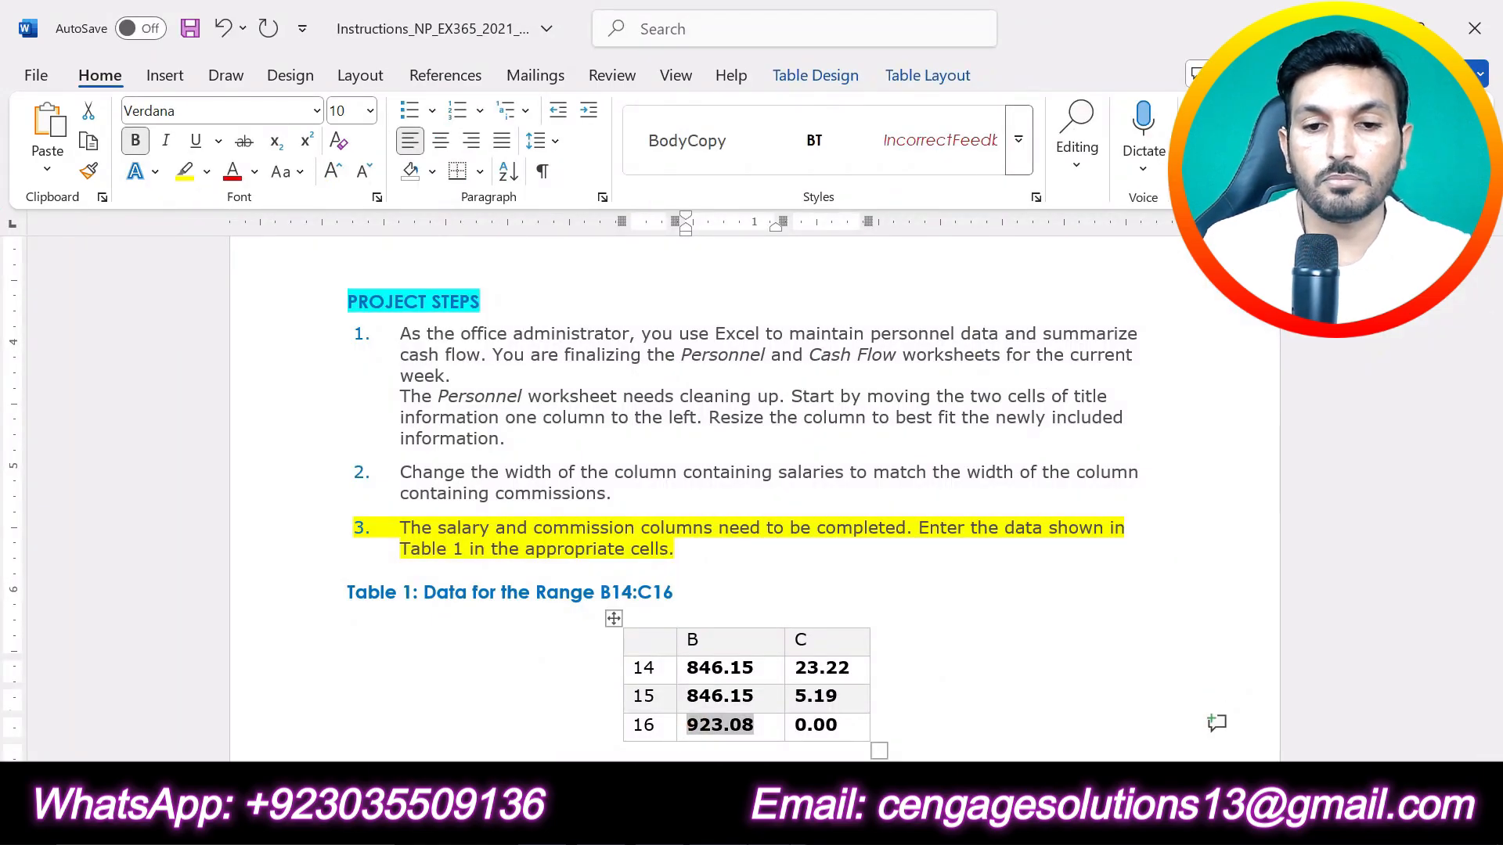
pyautogui.hotkey('alt', 'Tab')
pyautogui.click(622, 608)
pyautogui.click(321, 234)
pyautogui.hotkey('ctrl', 'v')
pyautogui.click(194, 233)
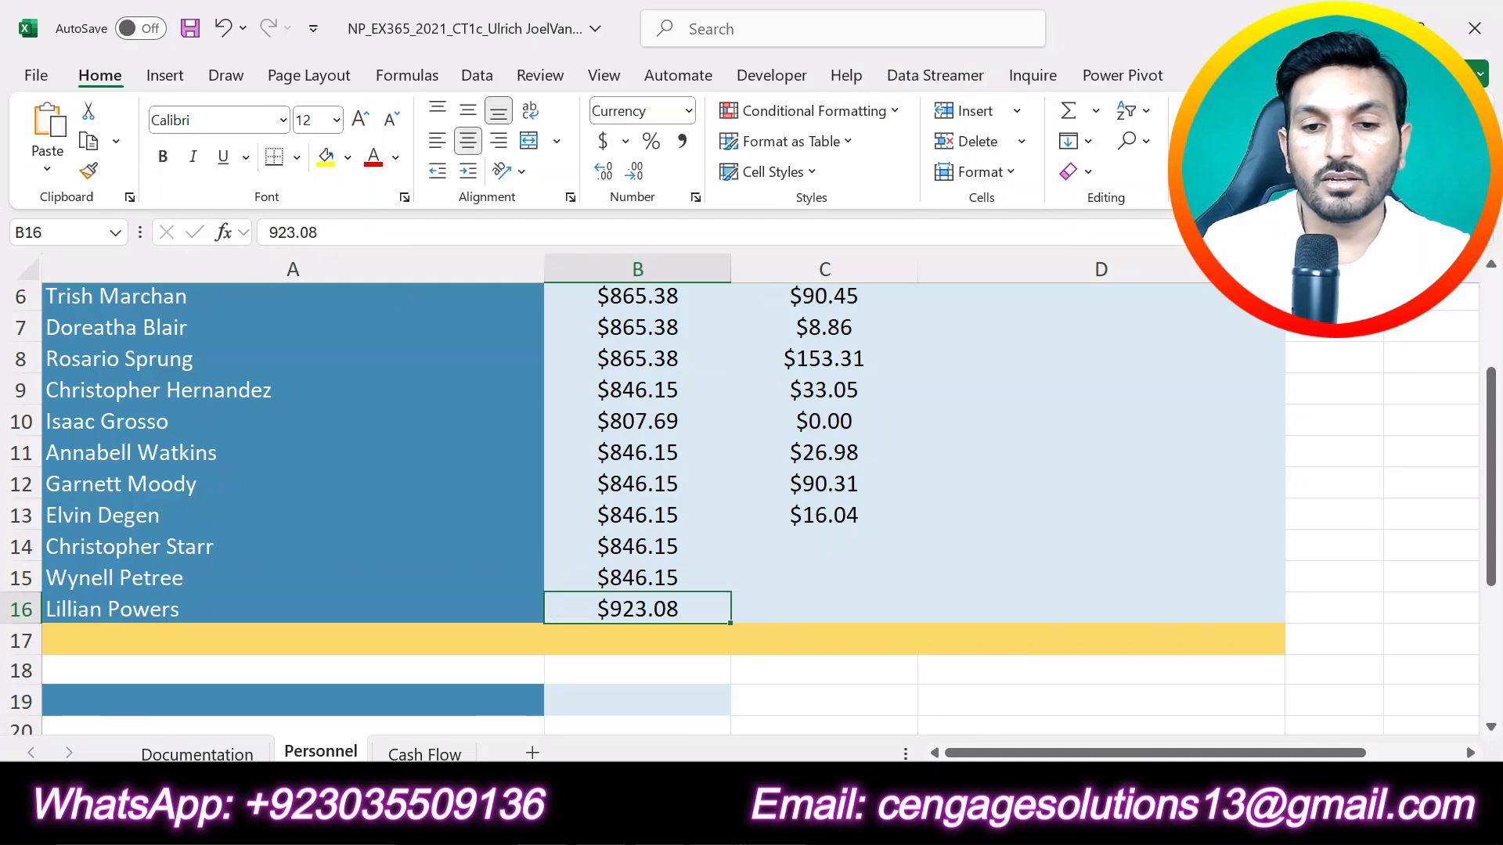
# Step: Copy the row 14 commission from Table 1 in Word and enter 23.22 in cell C14 of the Excel sheet
pyautogui.hotkey('alt', 'Tab')
pyautogui.doubleClick(822, 667)
pyautogui.hotkey('ctrl', 'c')
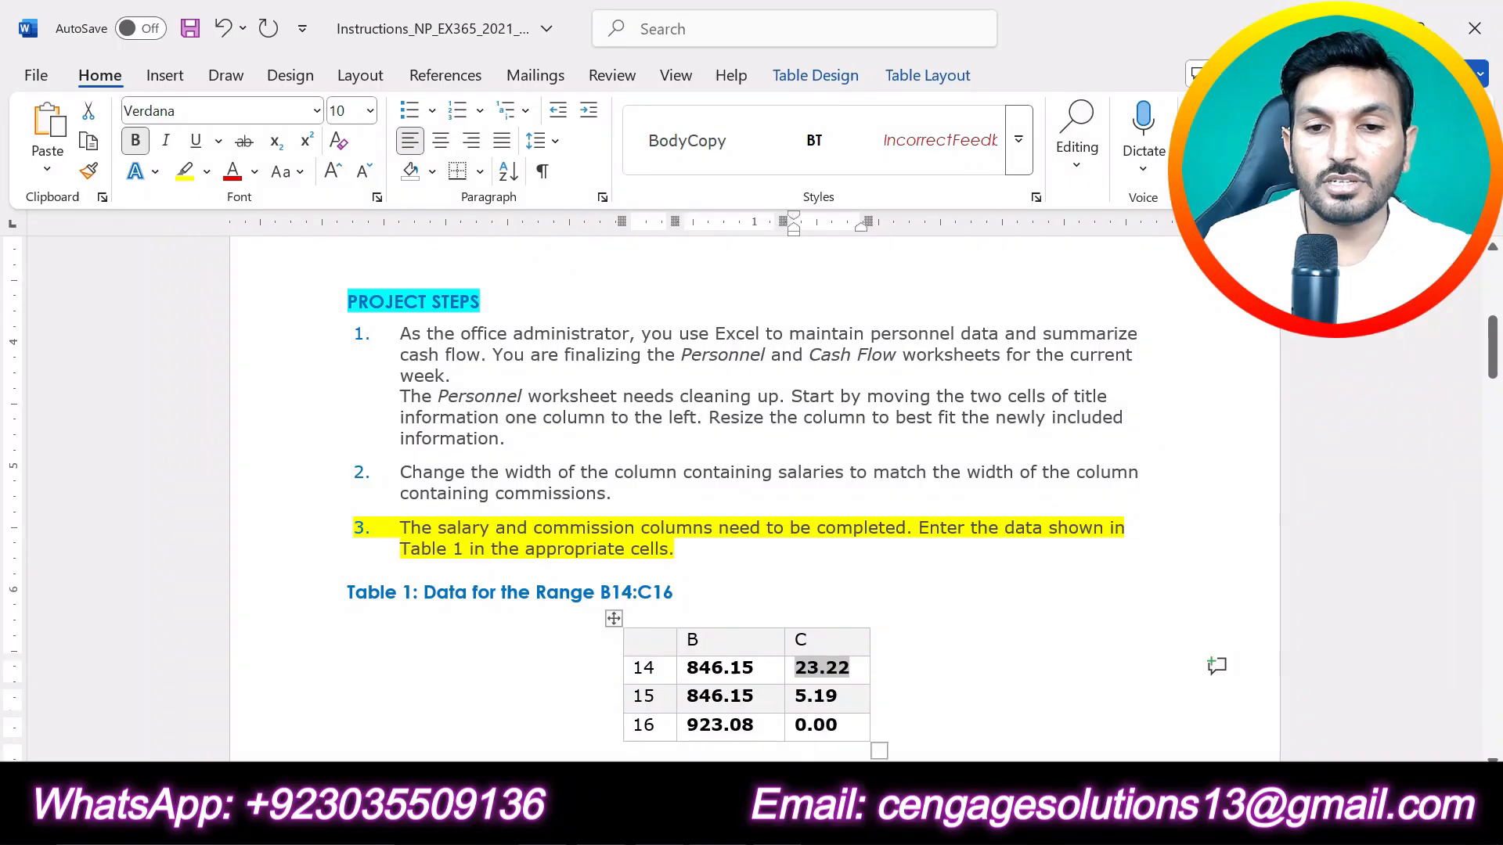
pyautogui.hotkey('alt', 'Tab')
pyautogui.click(809, 550)
pyautogui.click(379, 233)
pyautogui.hotkey('ctrl', 'v')
pyautogui.click(195, 233)
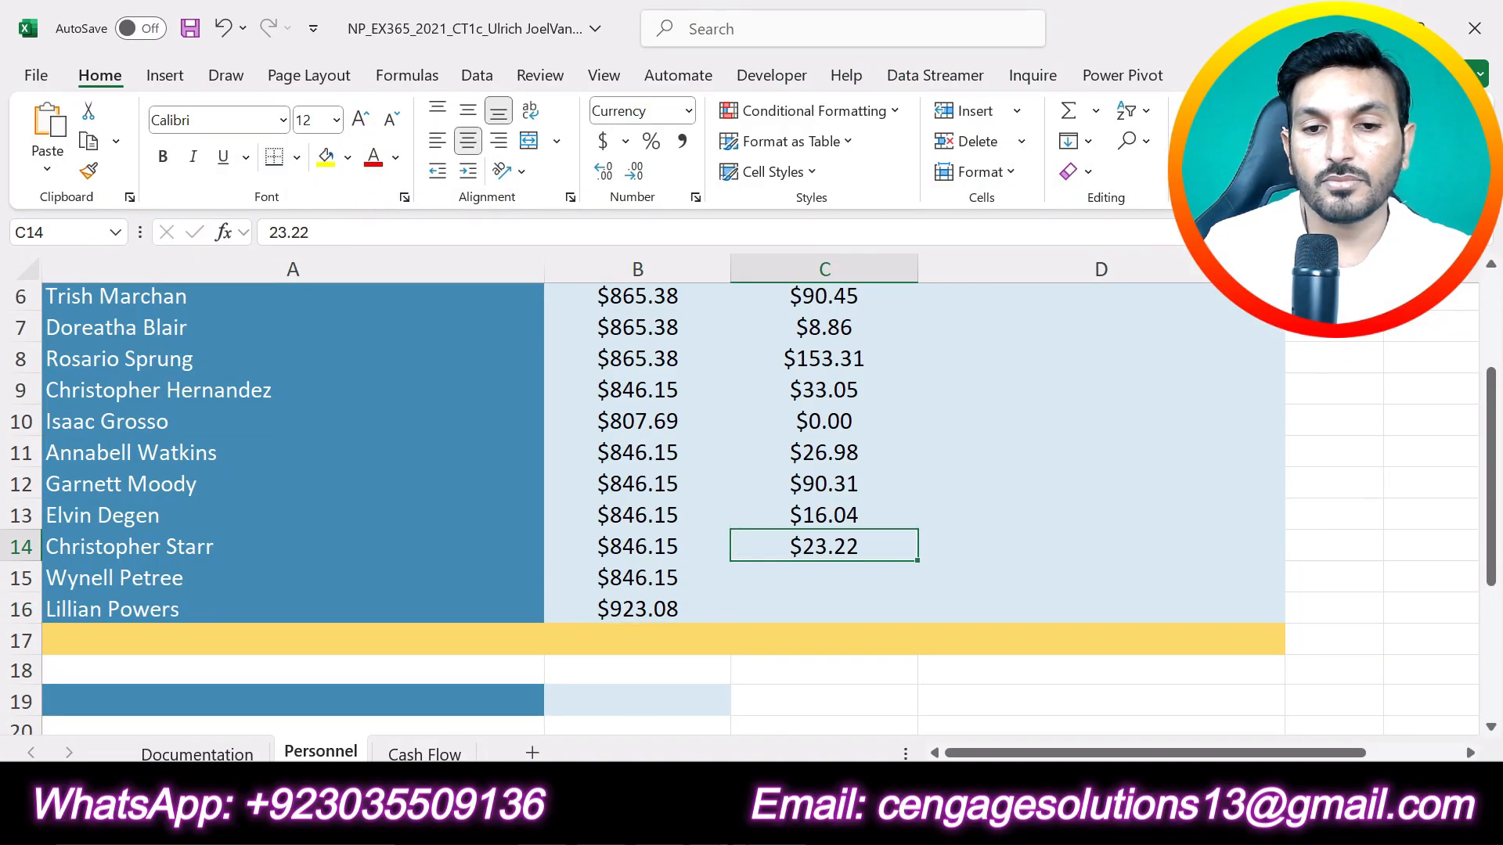
# Step: Copy the row 15 commission from Table 1 in Word and enter 5.19 in cell C15 of the Excel sheet
pyautogui.hotkey('alt', 'Tab')
pyautogui.doubleClick(815, 696)
pyautogui.hotkey('ctrl', 'c')
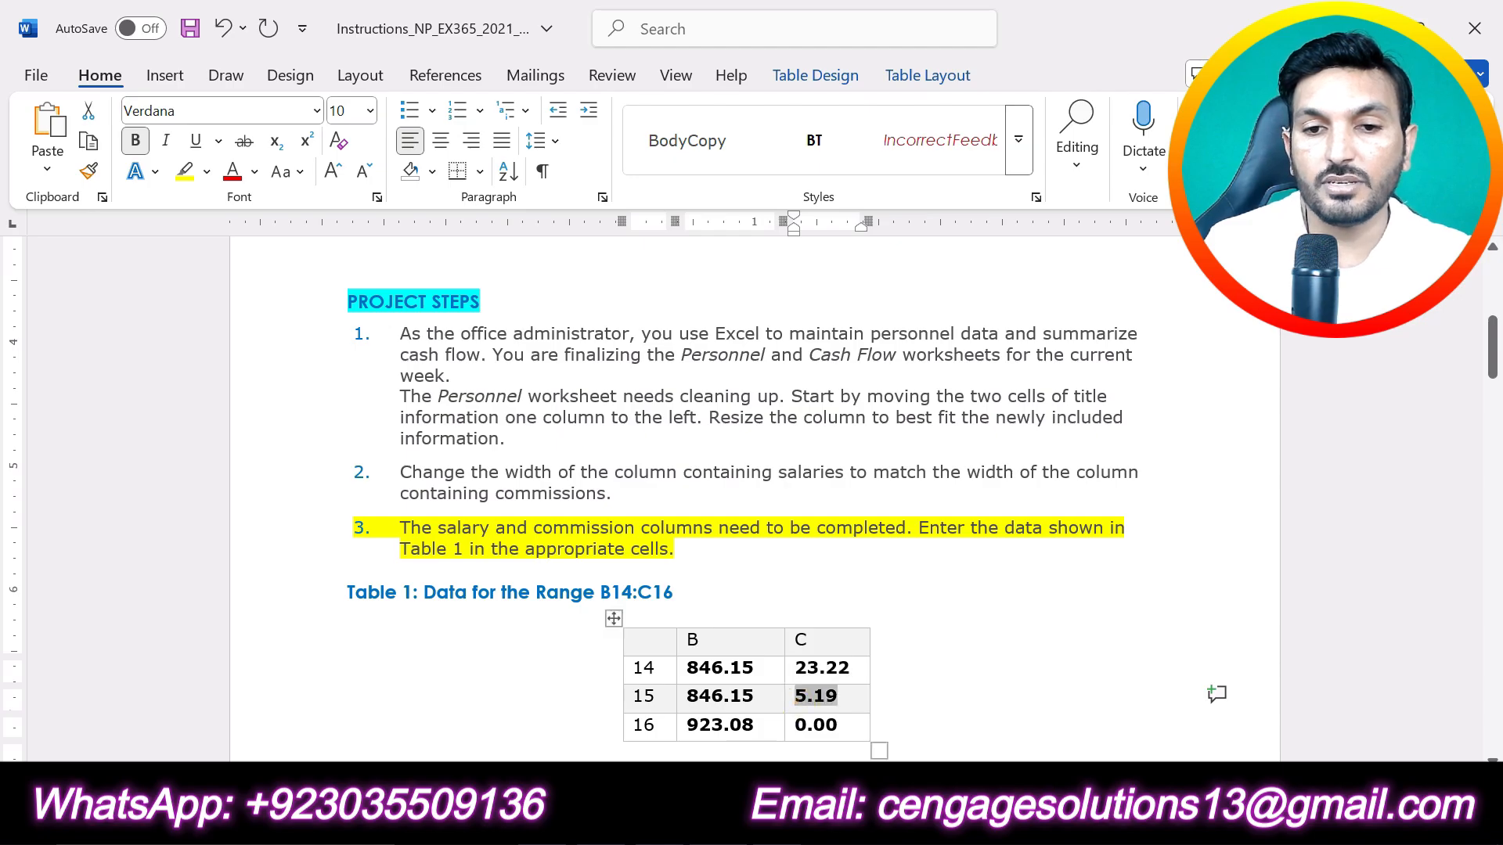
pyautogui.hotkey('alt', 'Tab')
pyautogui.click(832, 584)
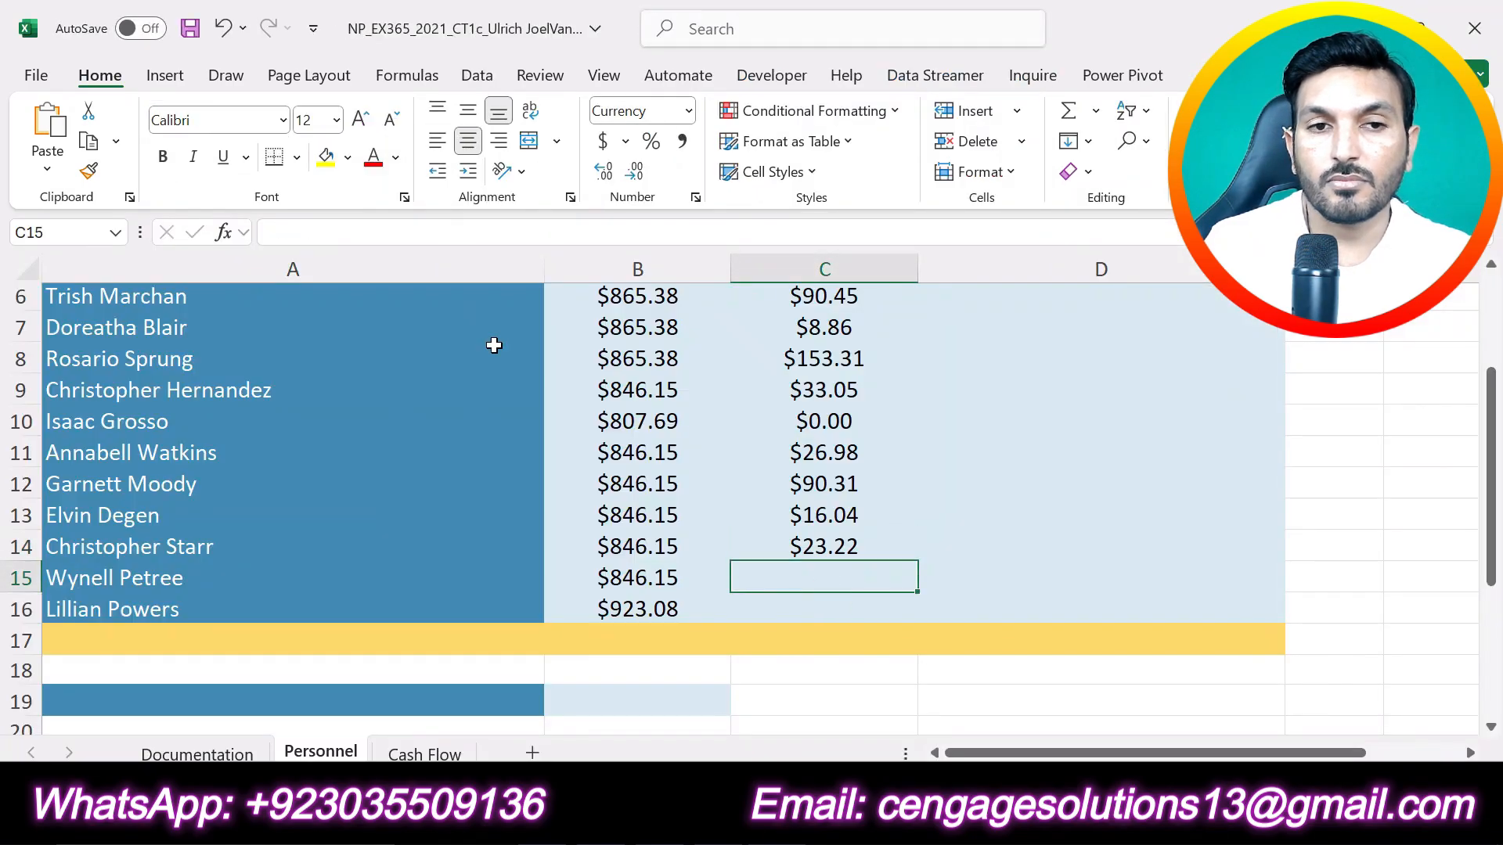
pyautogui.click(386, 235)
pyautogui.hotkey('ctrl', 'v')
pyautogui.click(194, 232)
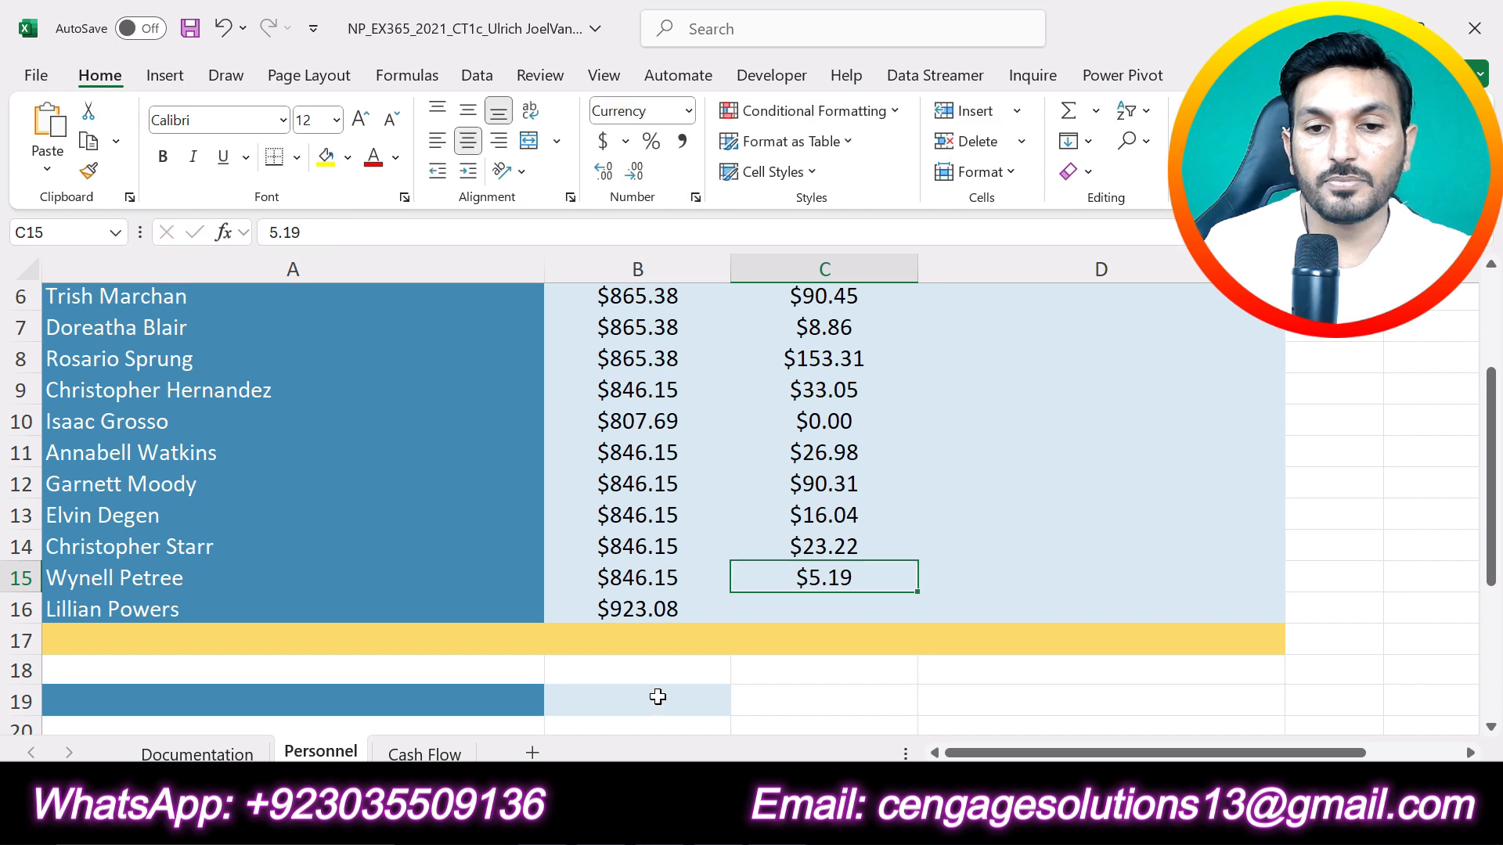
# Step: Copy the row 16 commission from Table 1 in Word and enter 0.00 in cell C16 of the Excel sheet
pyautogui.hotkey('alt', 'Tab')
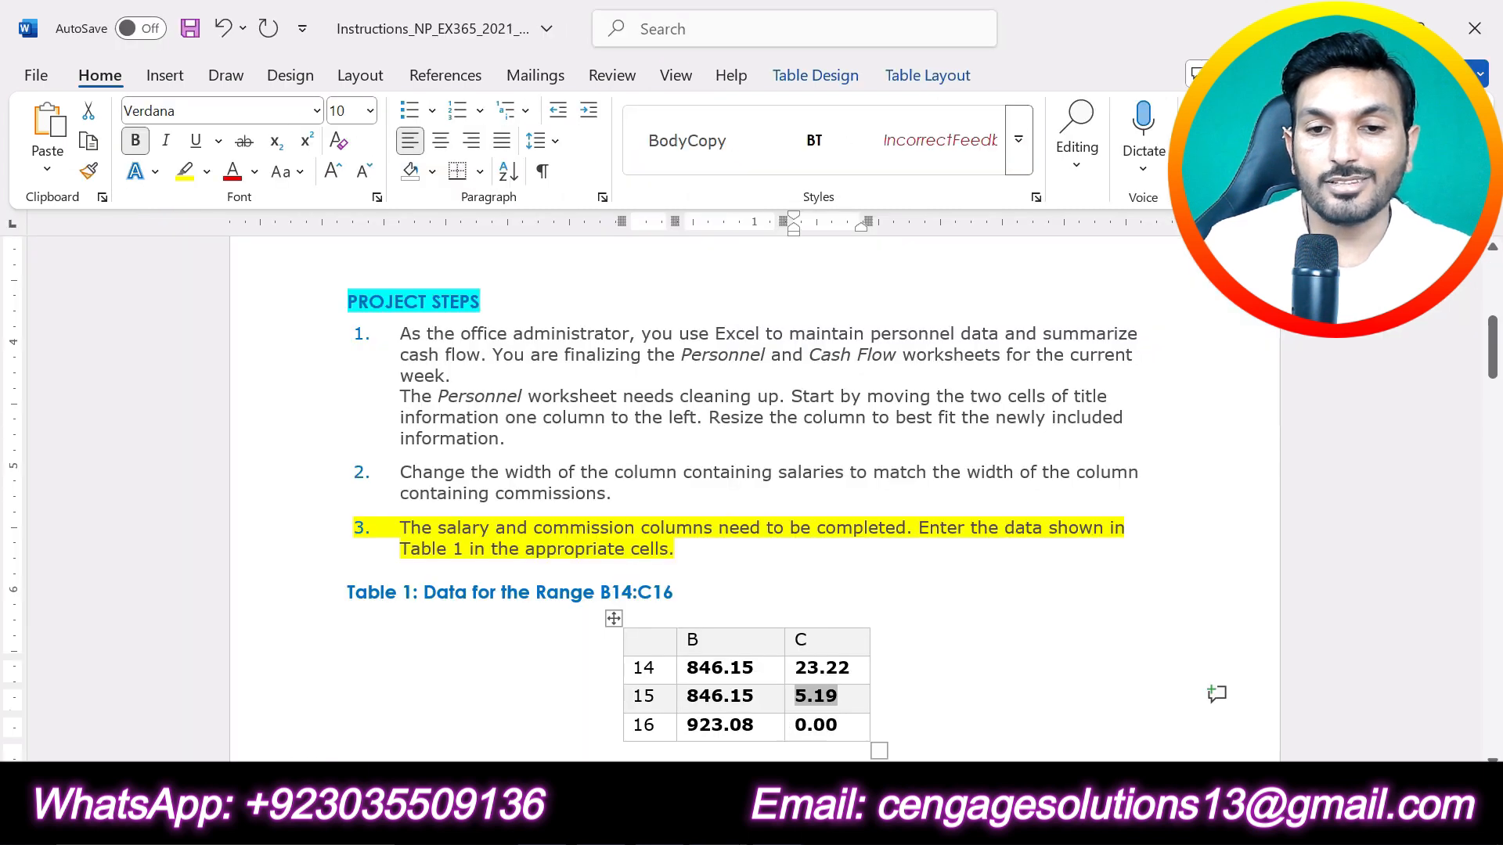
pyautogui.doubleClick(790, 727)
pyautogui.hotkey('ctrl', 'c')
pyautogui.hotkey('alt', 'Tab')
pyautogui.click(810, 605)
pyautogui.click(387, 235)
pyautogui.hotkey('ctrl', 'v')
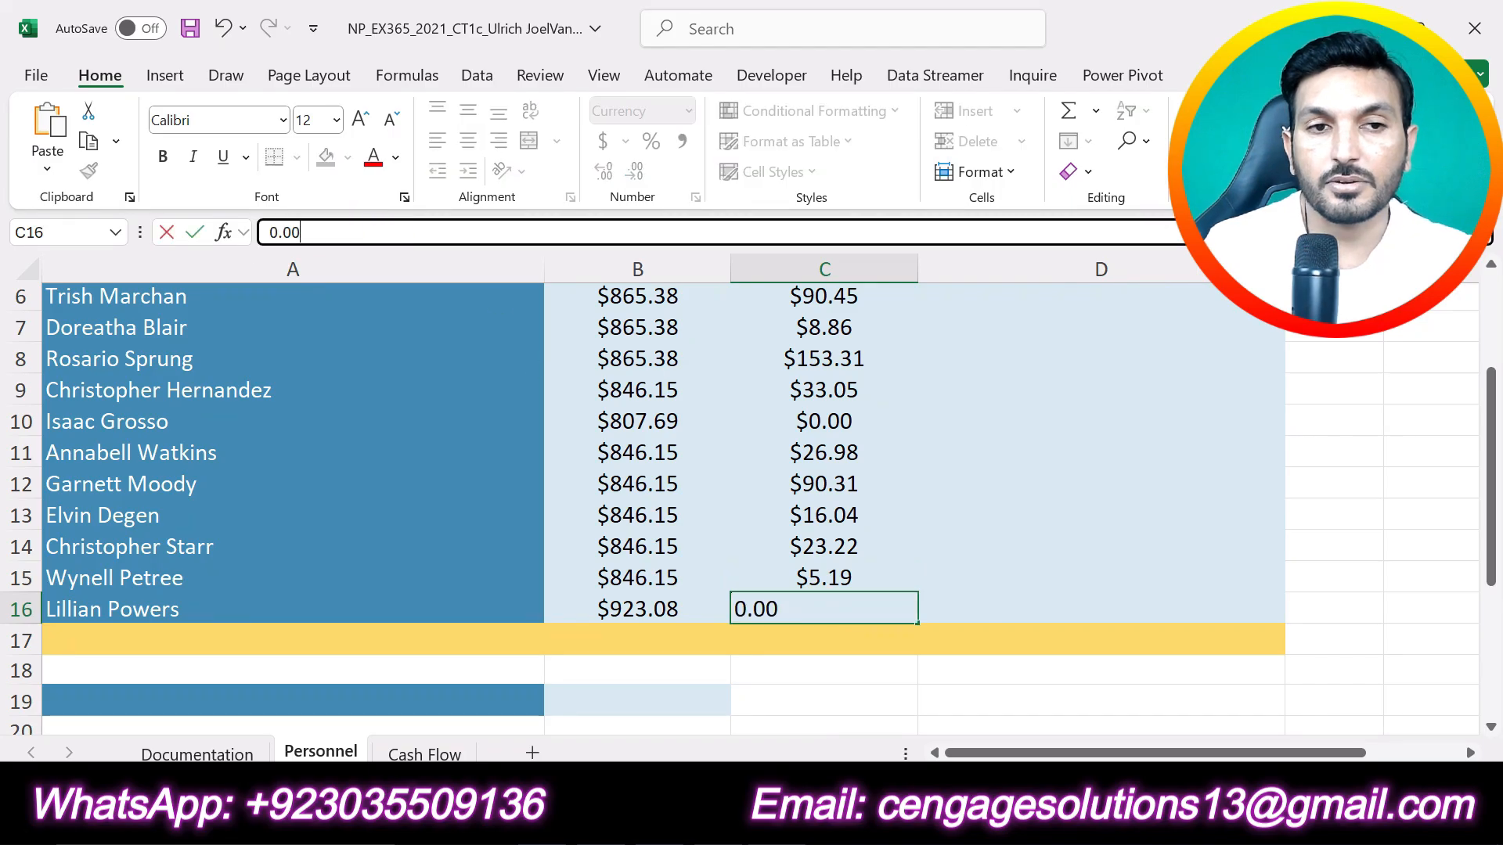
pyautogui.click(194, 232)
pyautogui.click(1087, 615)
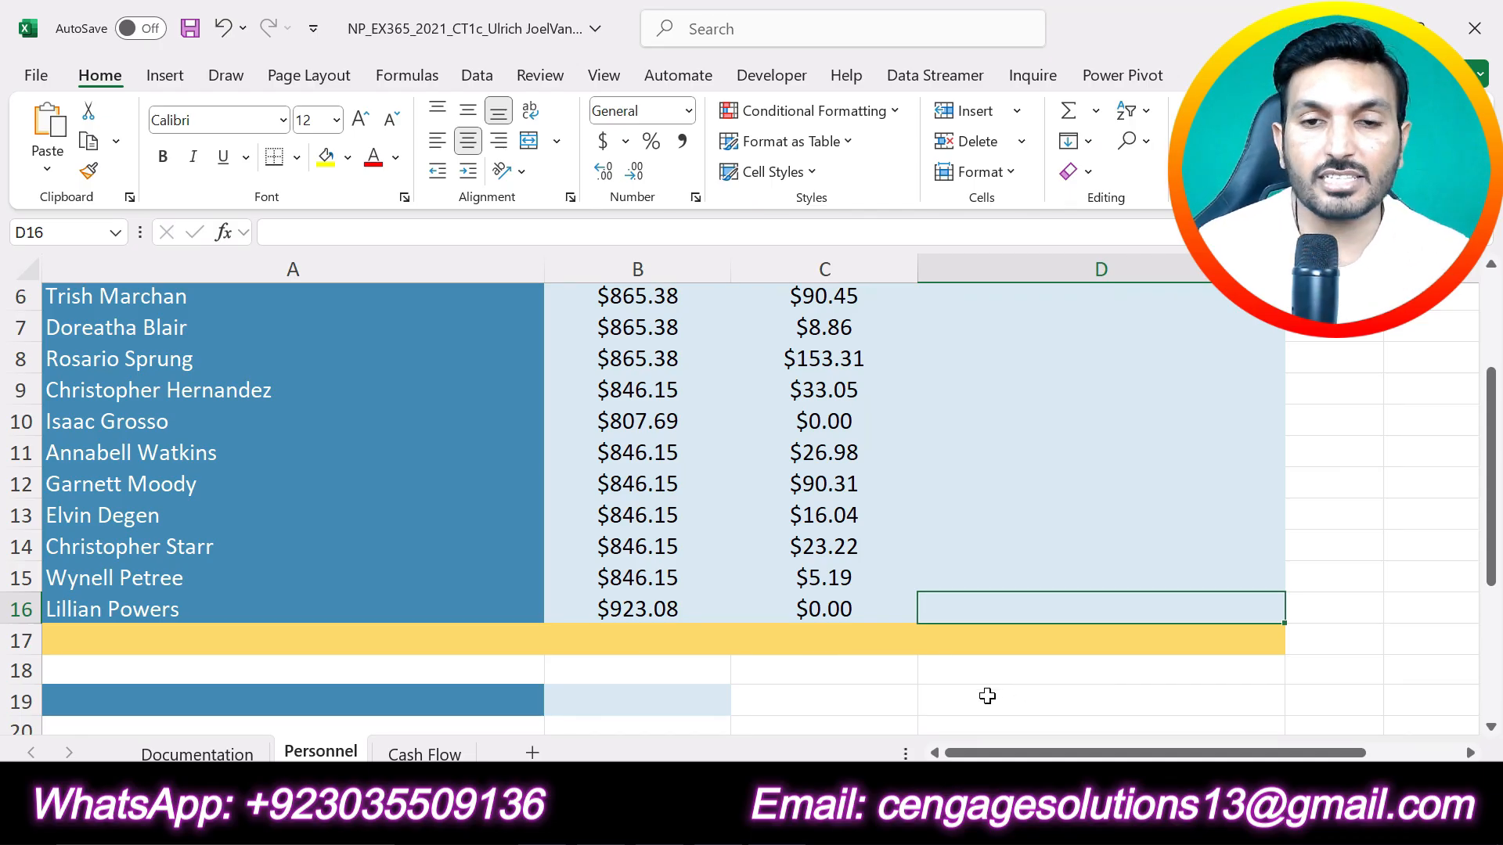
# Step: Switch to the Word instructions, undo the highlight on step 3 and highlight step 4 in yellow
pyautogui.hotkey('alt', 'Tab')
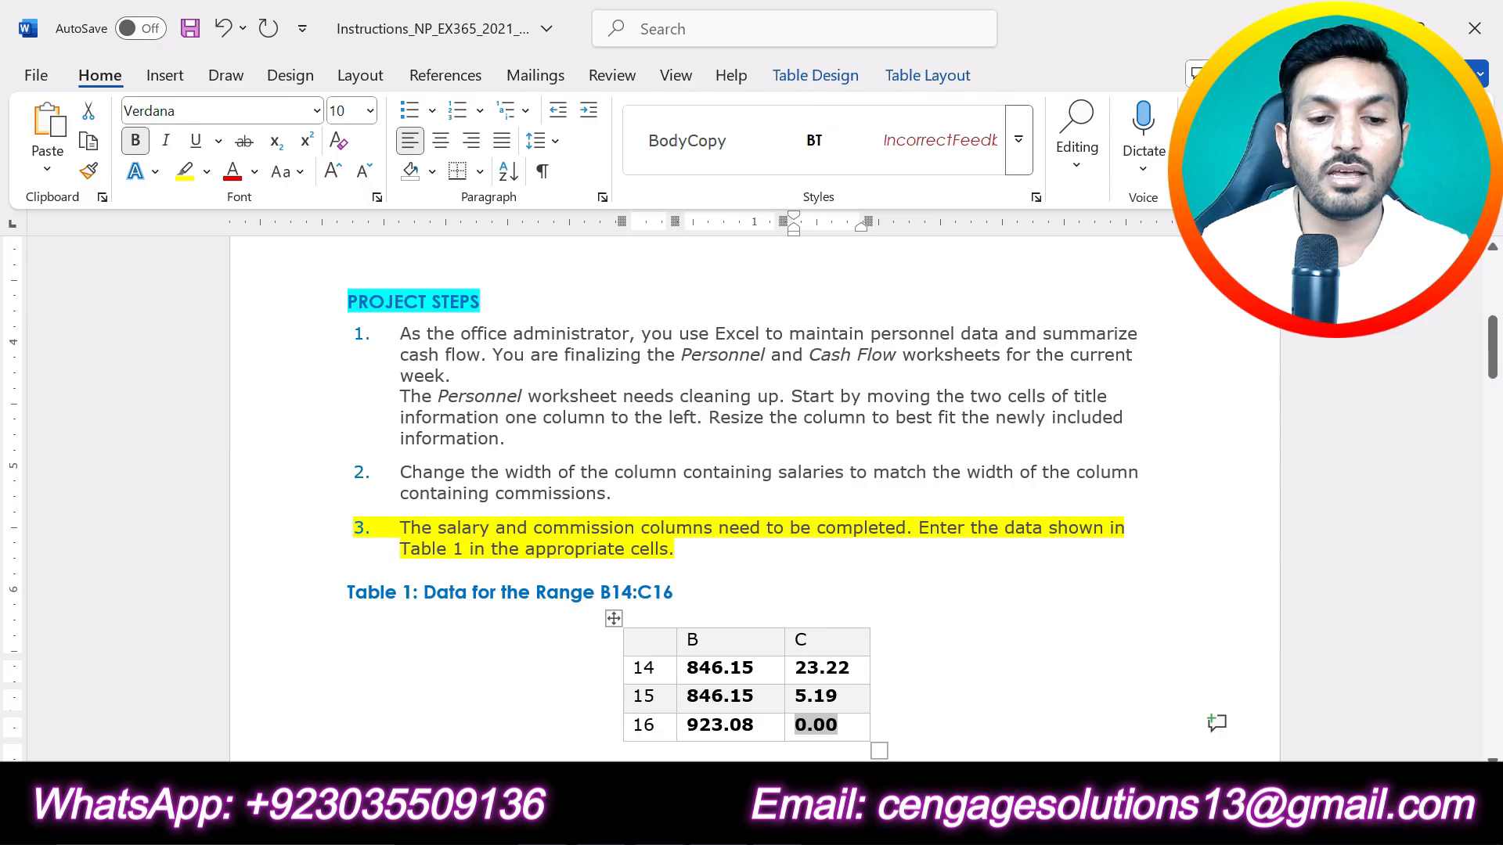
pyautogui.hotkey('ctrl', 'z')
pyautogui.scroll(-5, 754, 509)
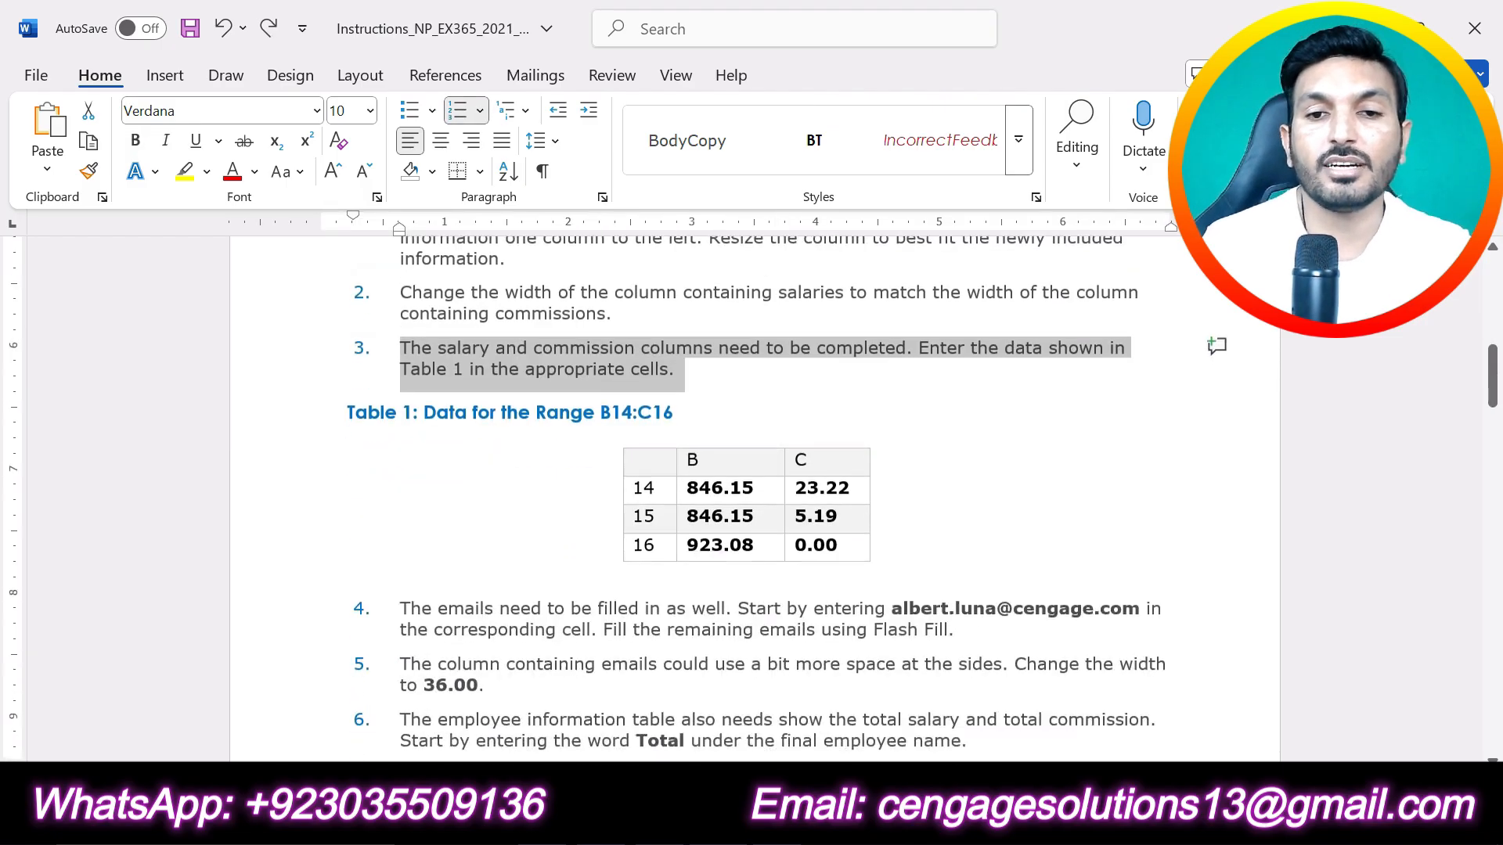
pyautogui.moveTo(970, 443); pyautogui.dragTo(421, 420)
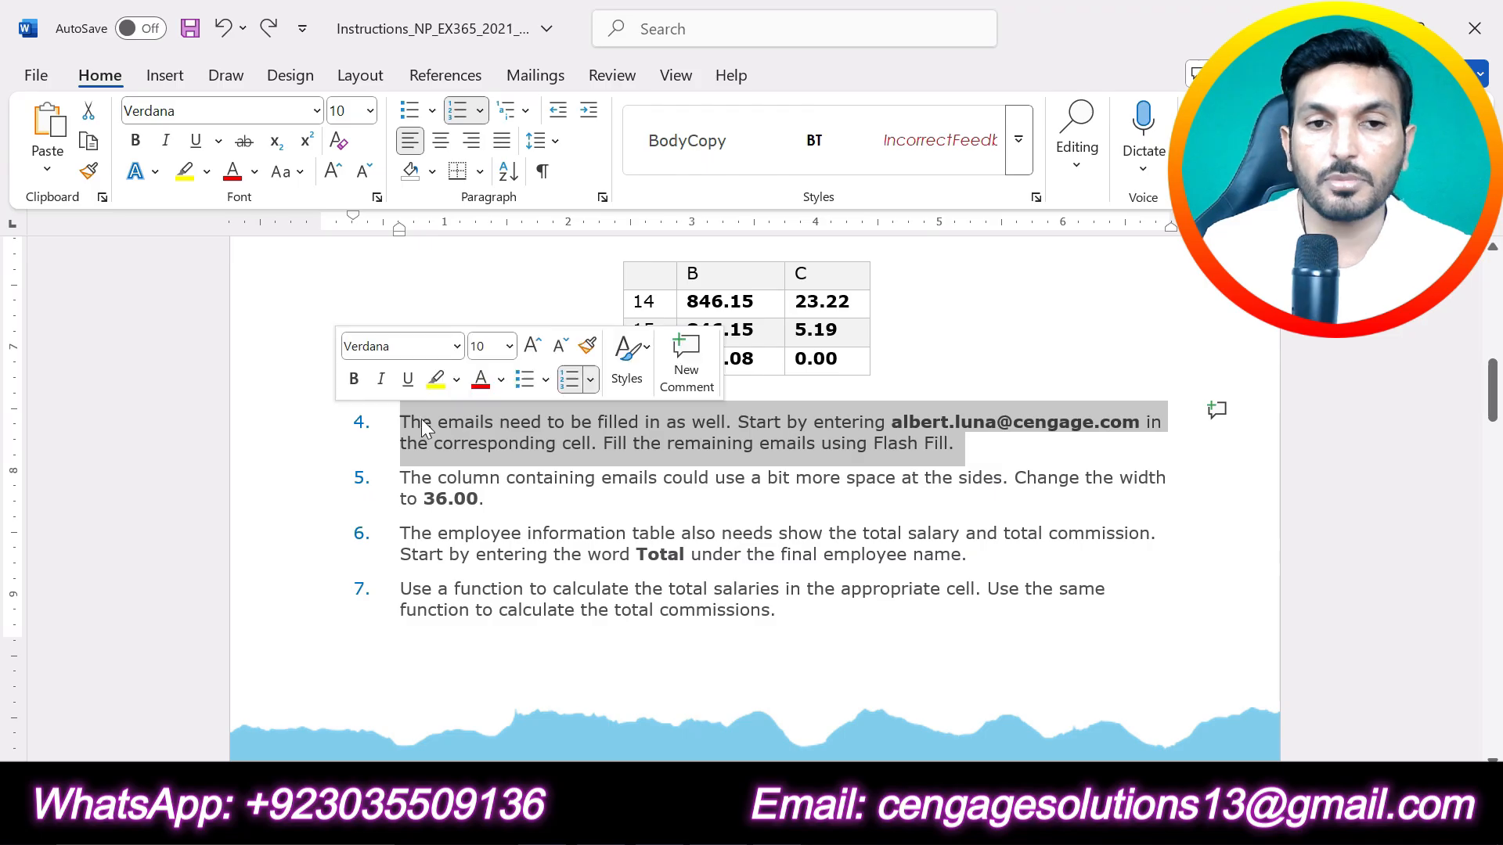
pyautogui.click(435, 379)
pyautogui.click(575, 505)
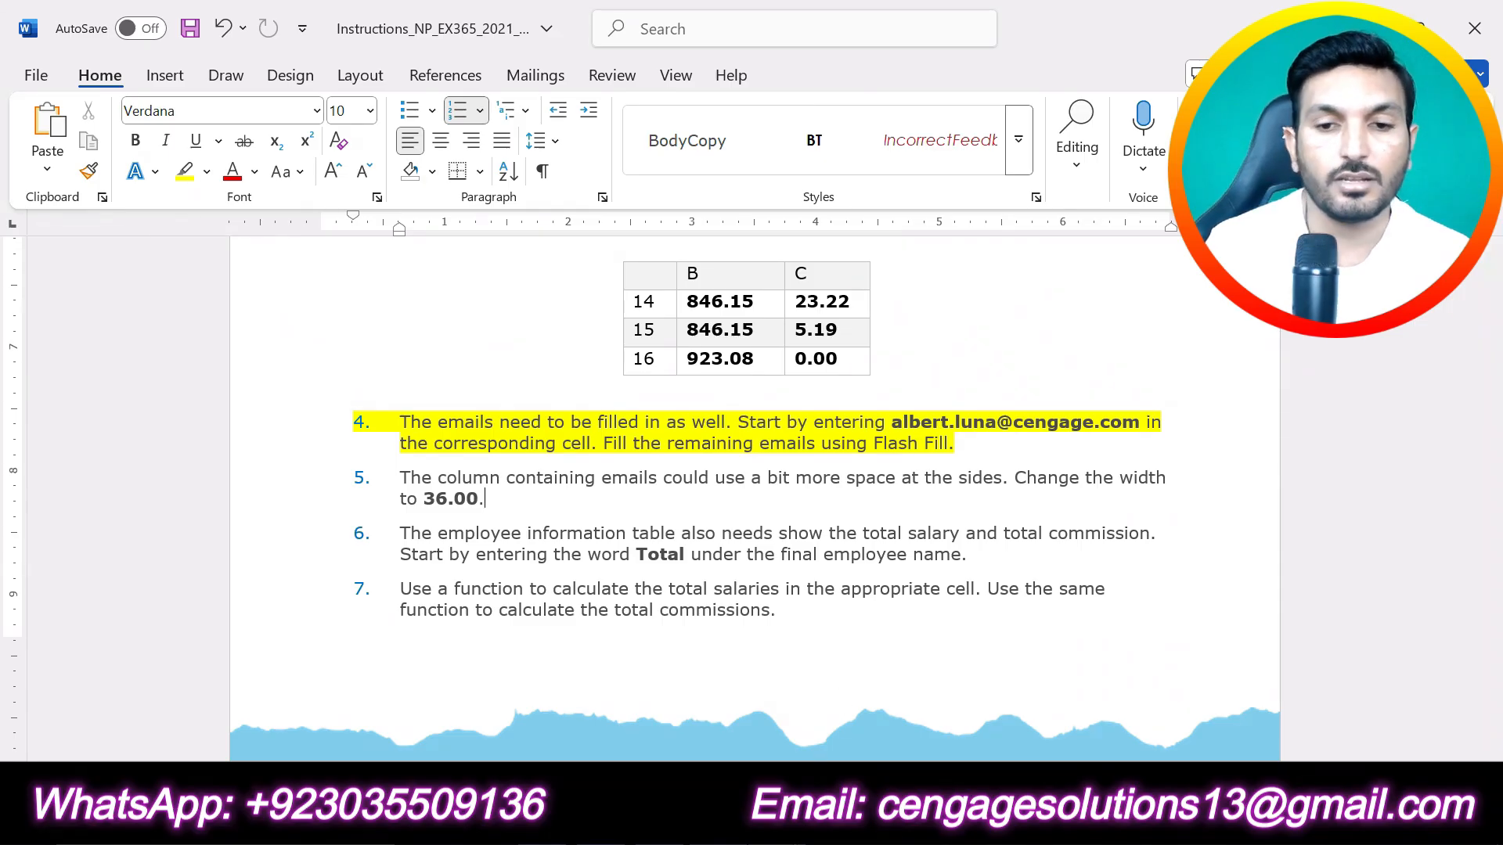
# Step: Switch to the Excel workbook and enter the first employee's e-mail address from instruction 4 in cell D5
pyautogui.hotkey('alt', 'Tab')
pyautogui.scroll(2, 1043, 518)
pyautogui.click(1089, 453)
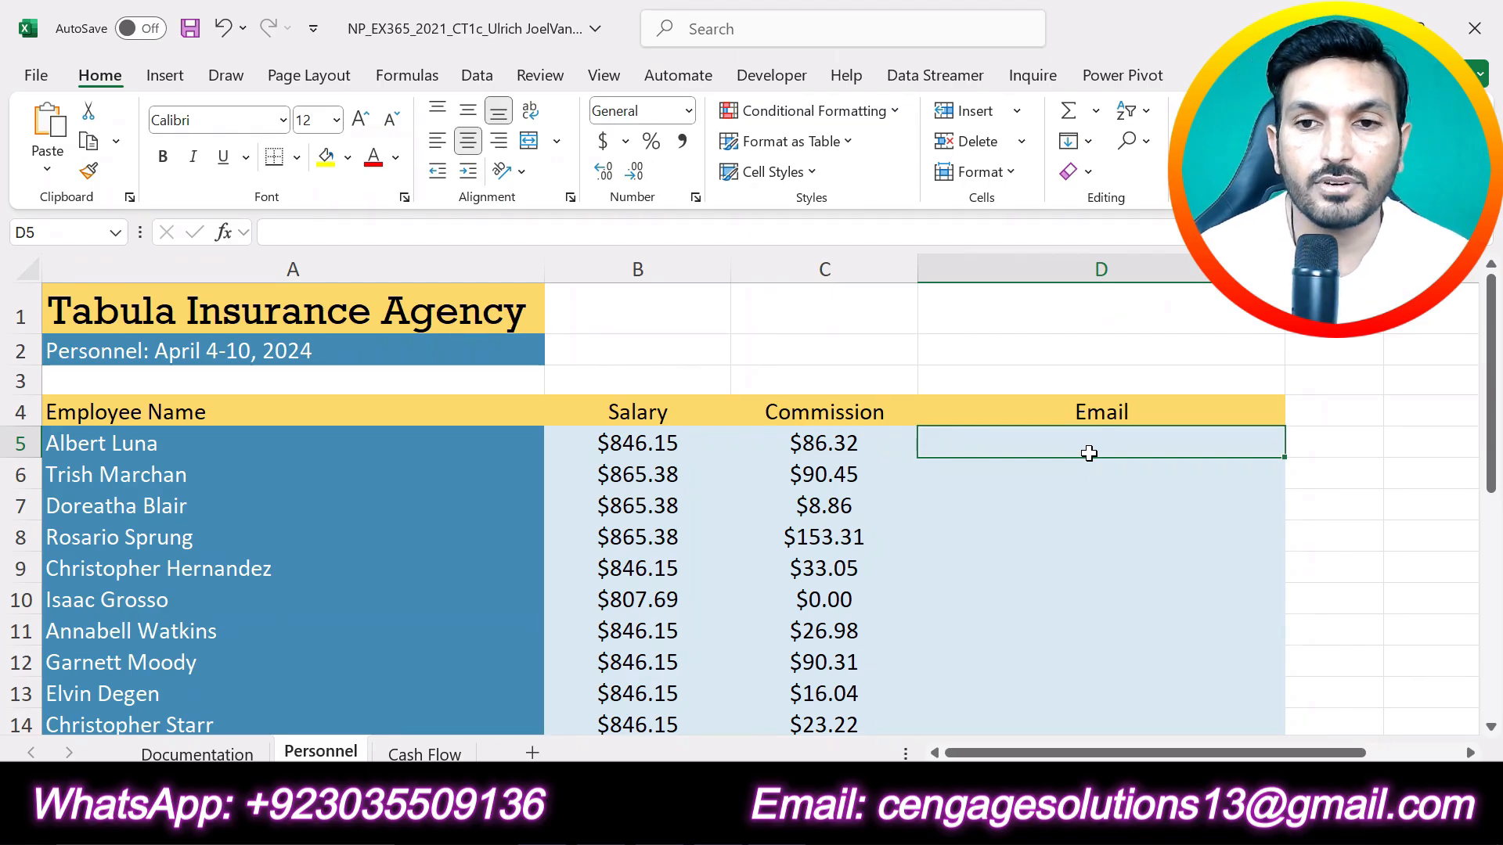
pyautogui.click(1057, 441)
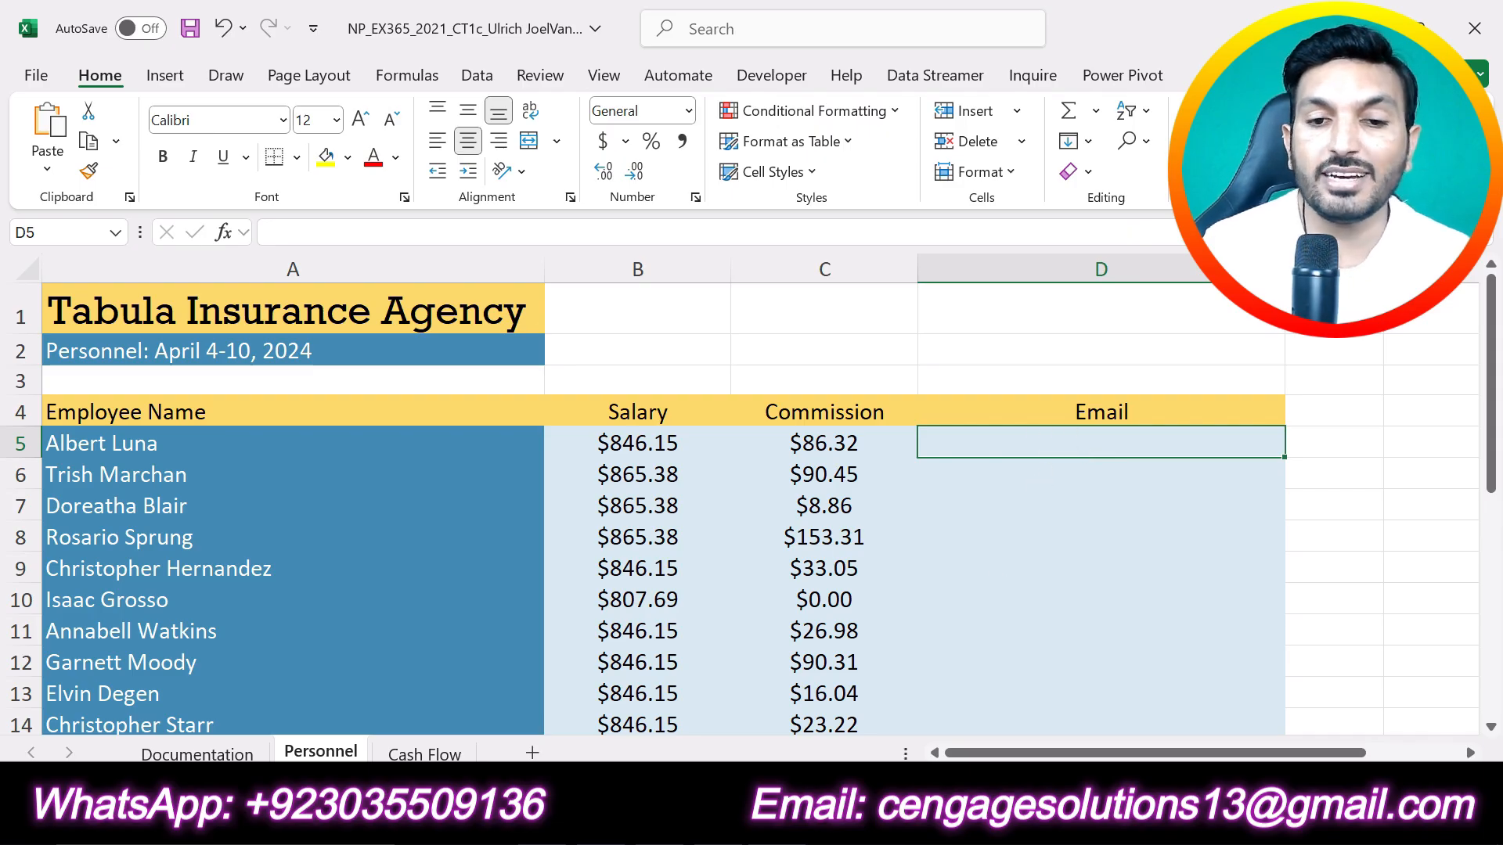
pyautogui.hotkey('alt', 'Tab')
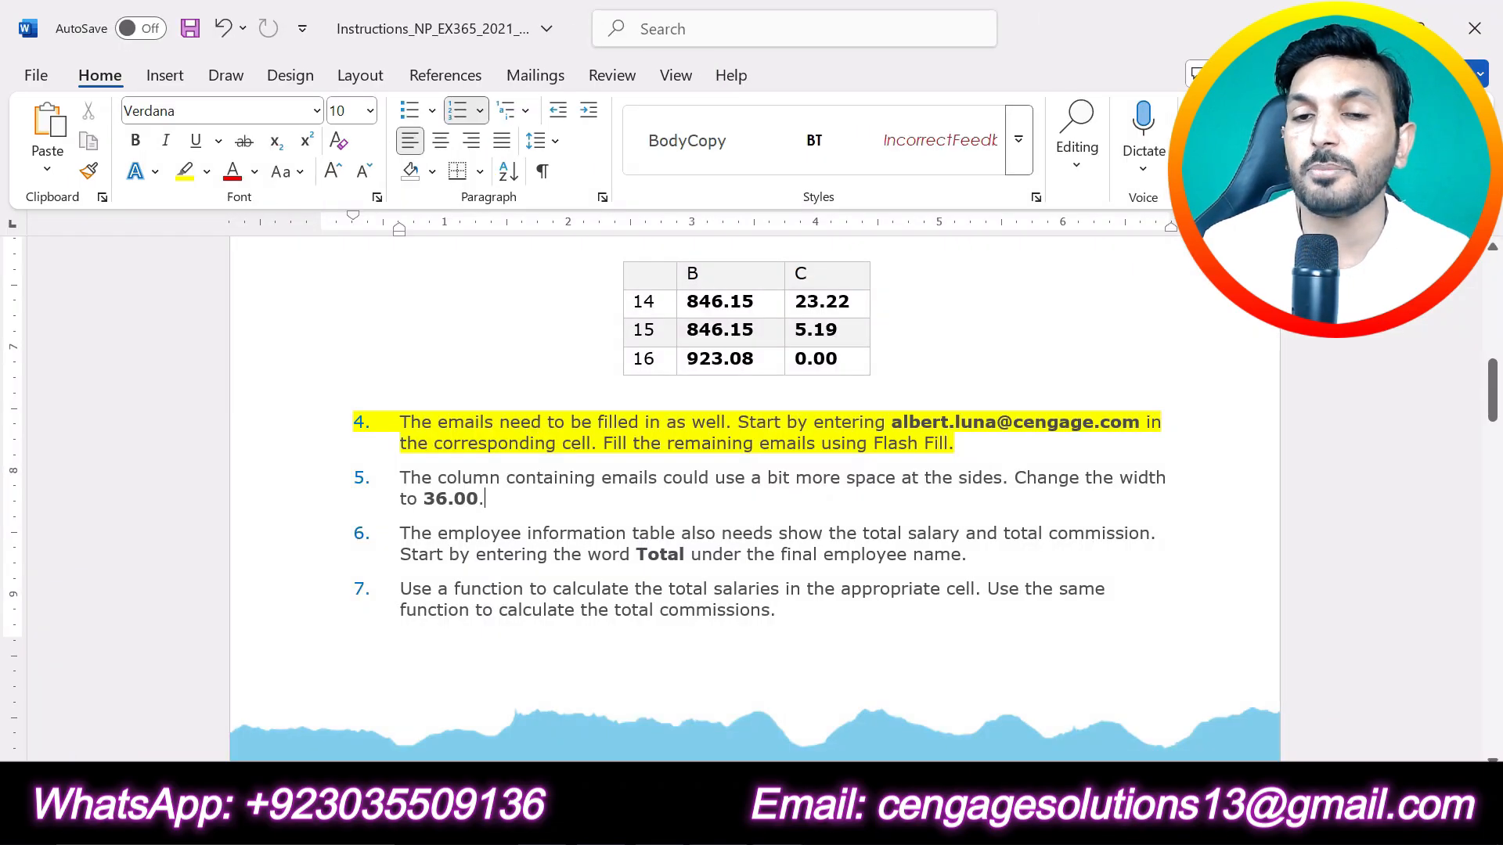
pyautogui.hotkey('alt', 'Tab')
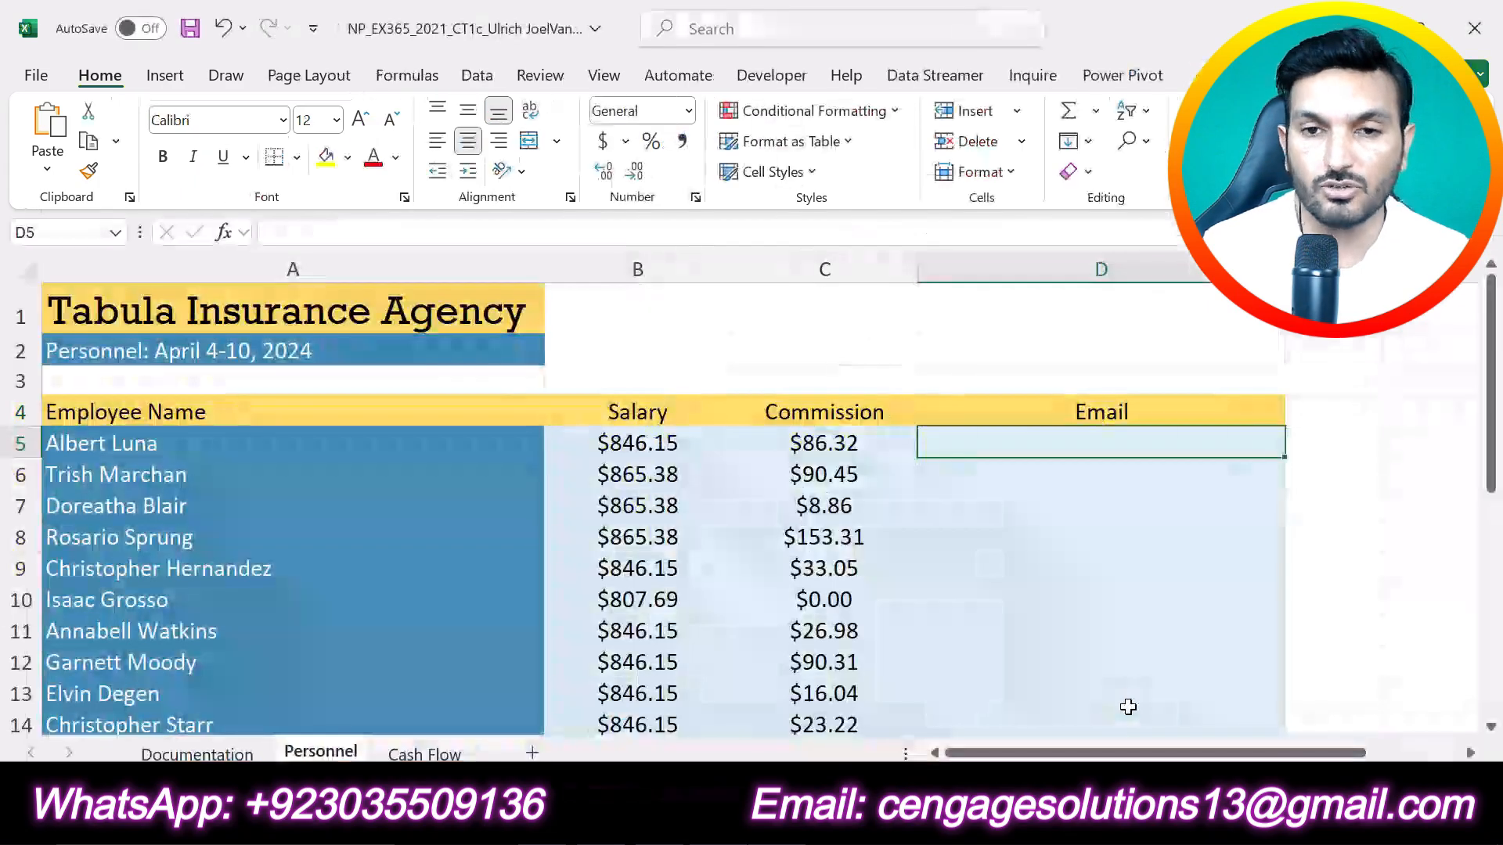
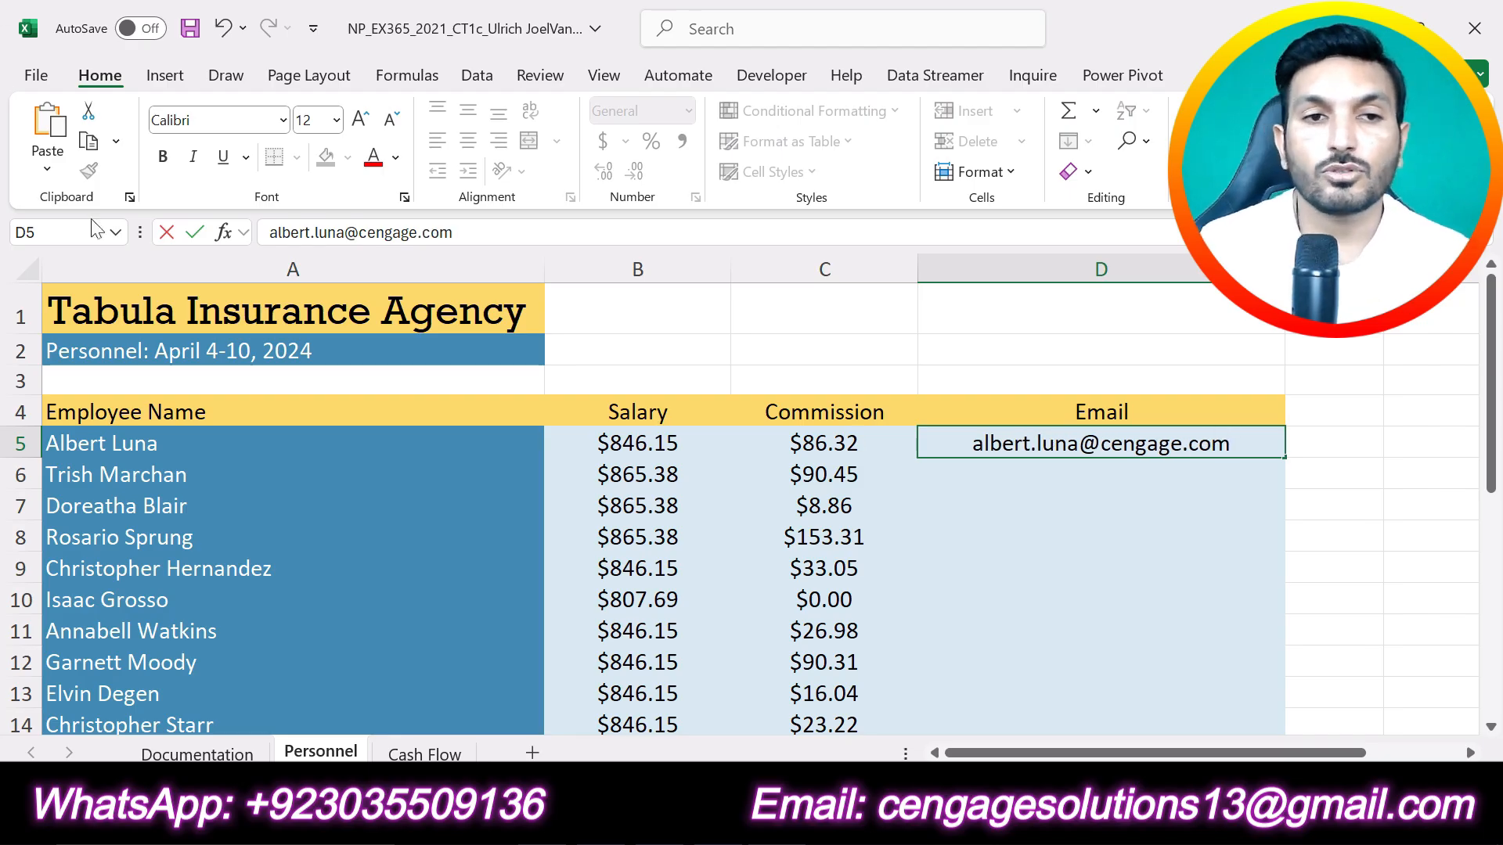
pyautogui.click(192, 232)
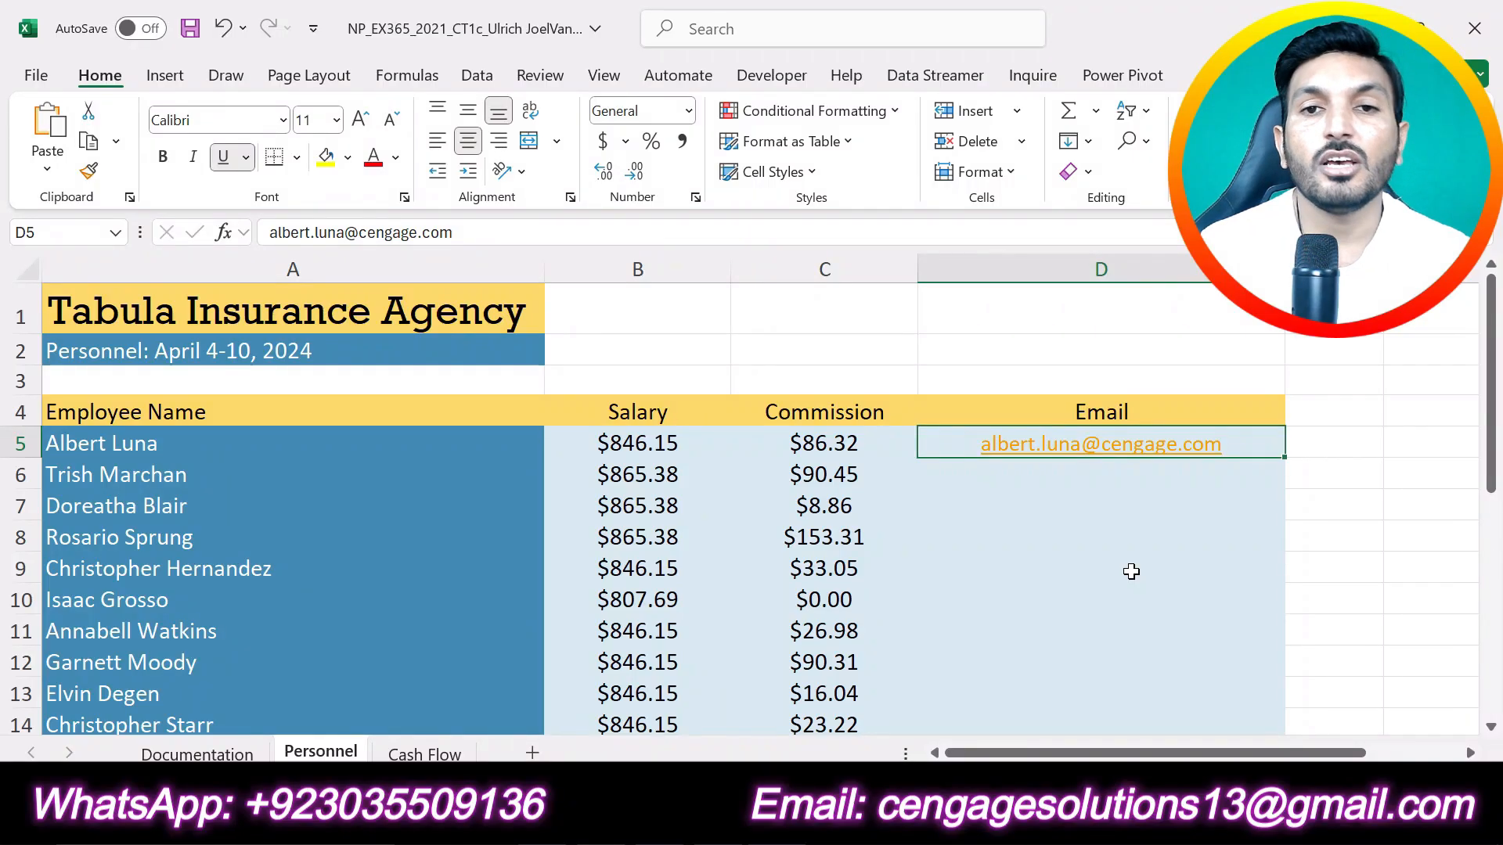
# Step: Fill the remaining employee e-mails in the range D5:D16 using Flash Fill
pyautogui.scroll(-1, 1131, 572)
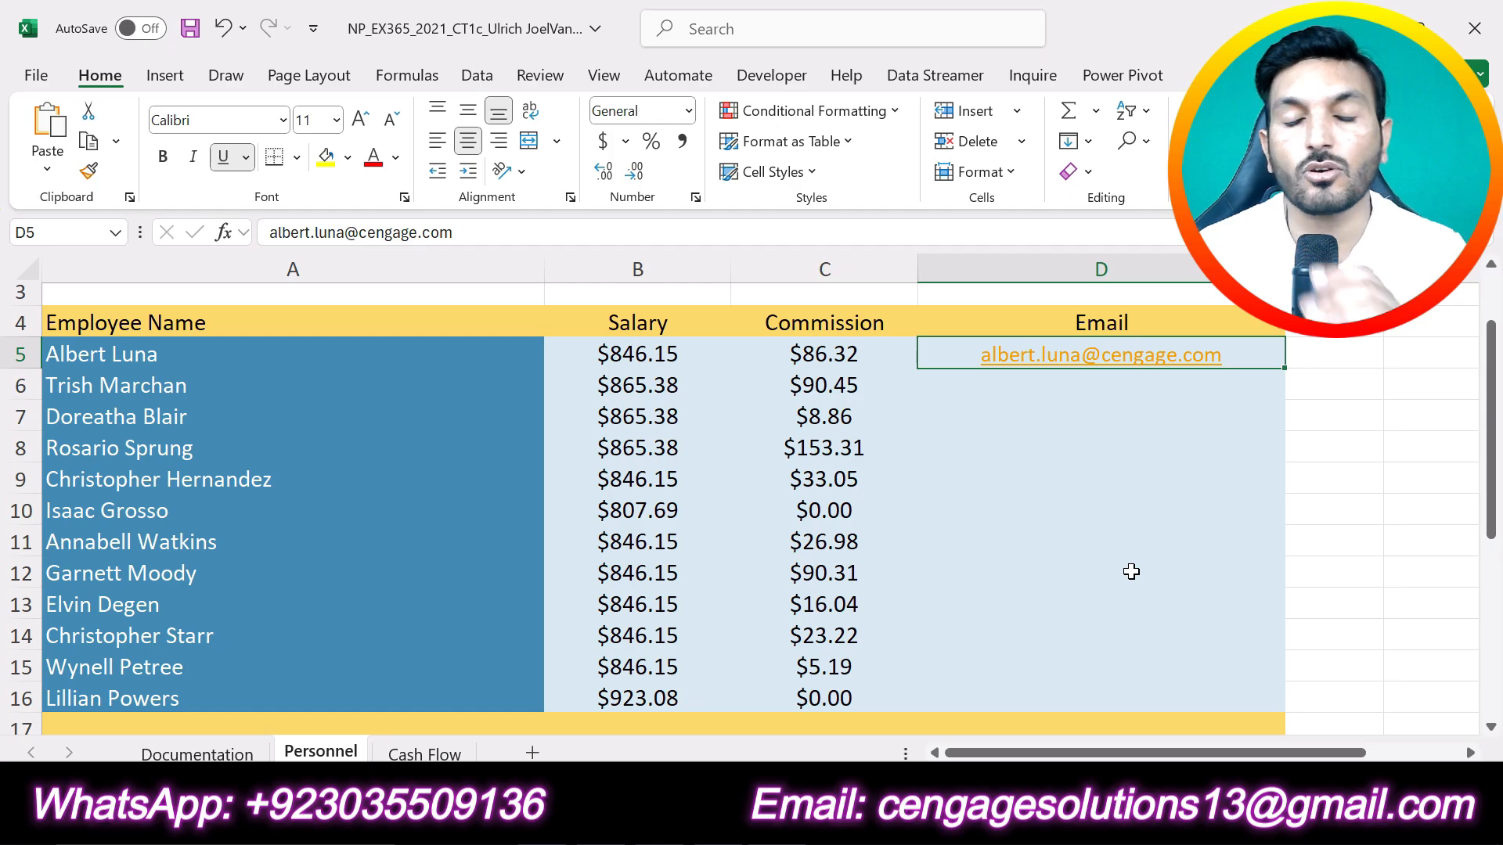
pyautogui.click(1099, 532)
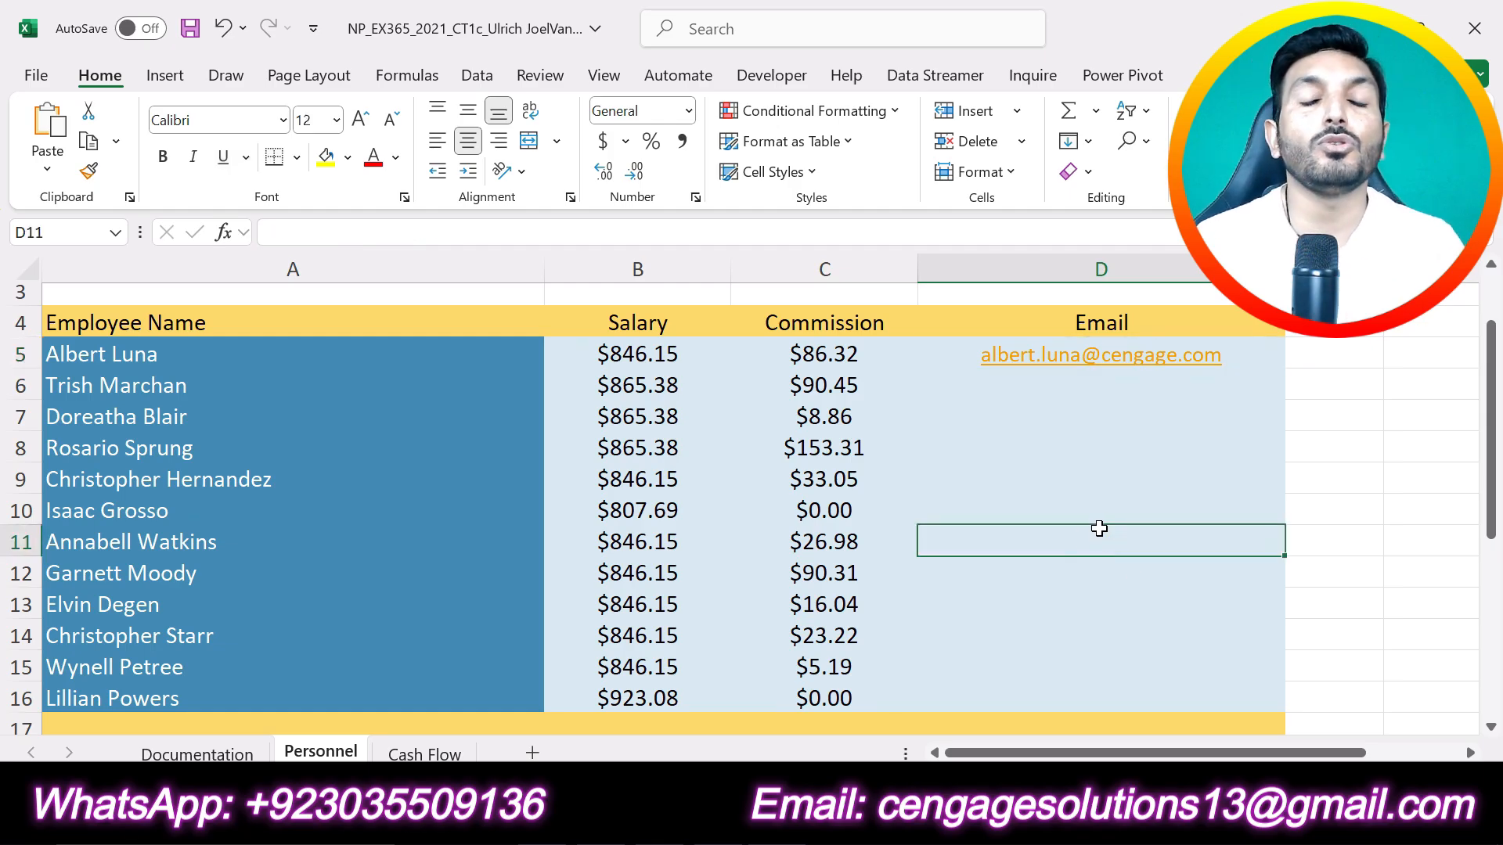
pyautogui.click(1248, 357)
pyautogui.moveTo(1247, 357); pyautogui.dragTo(1218, 695)
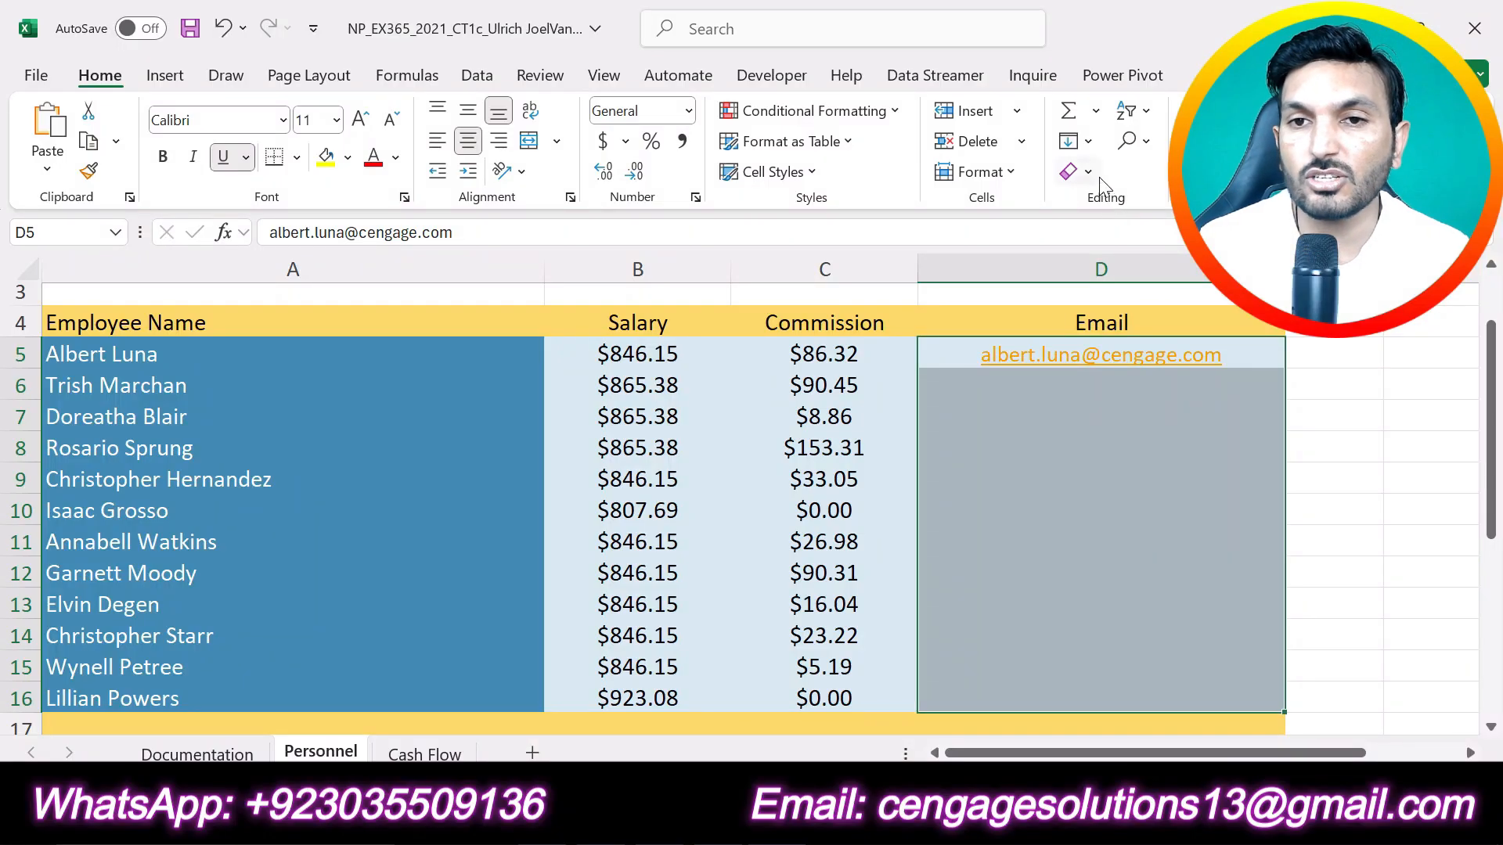
pyautogui.click(1087, 141)
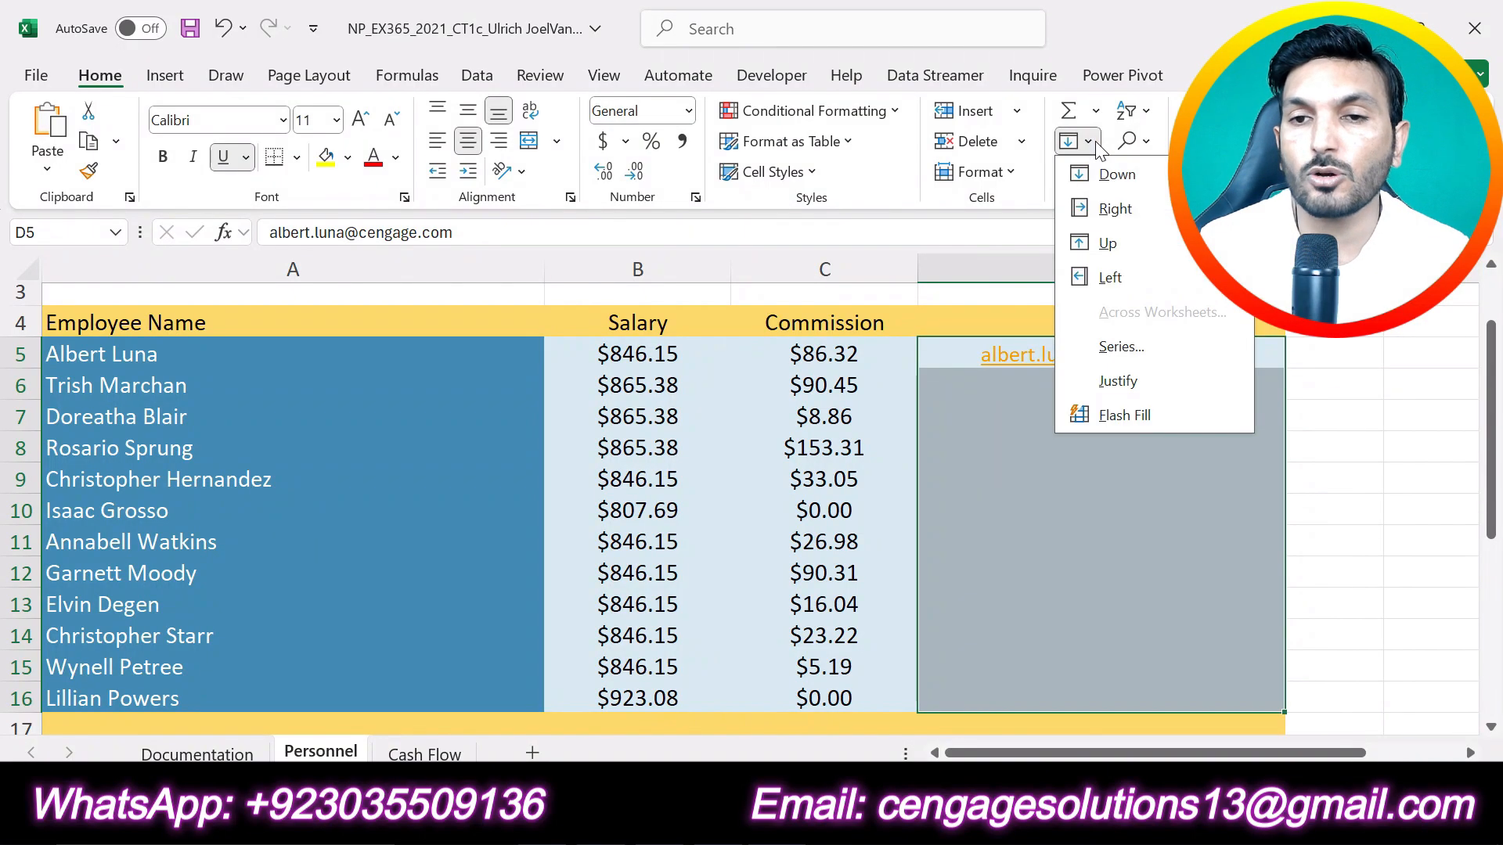
pyautogui.click(1119, 421)
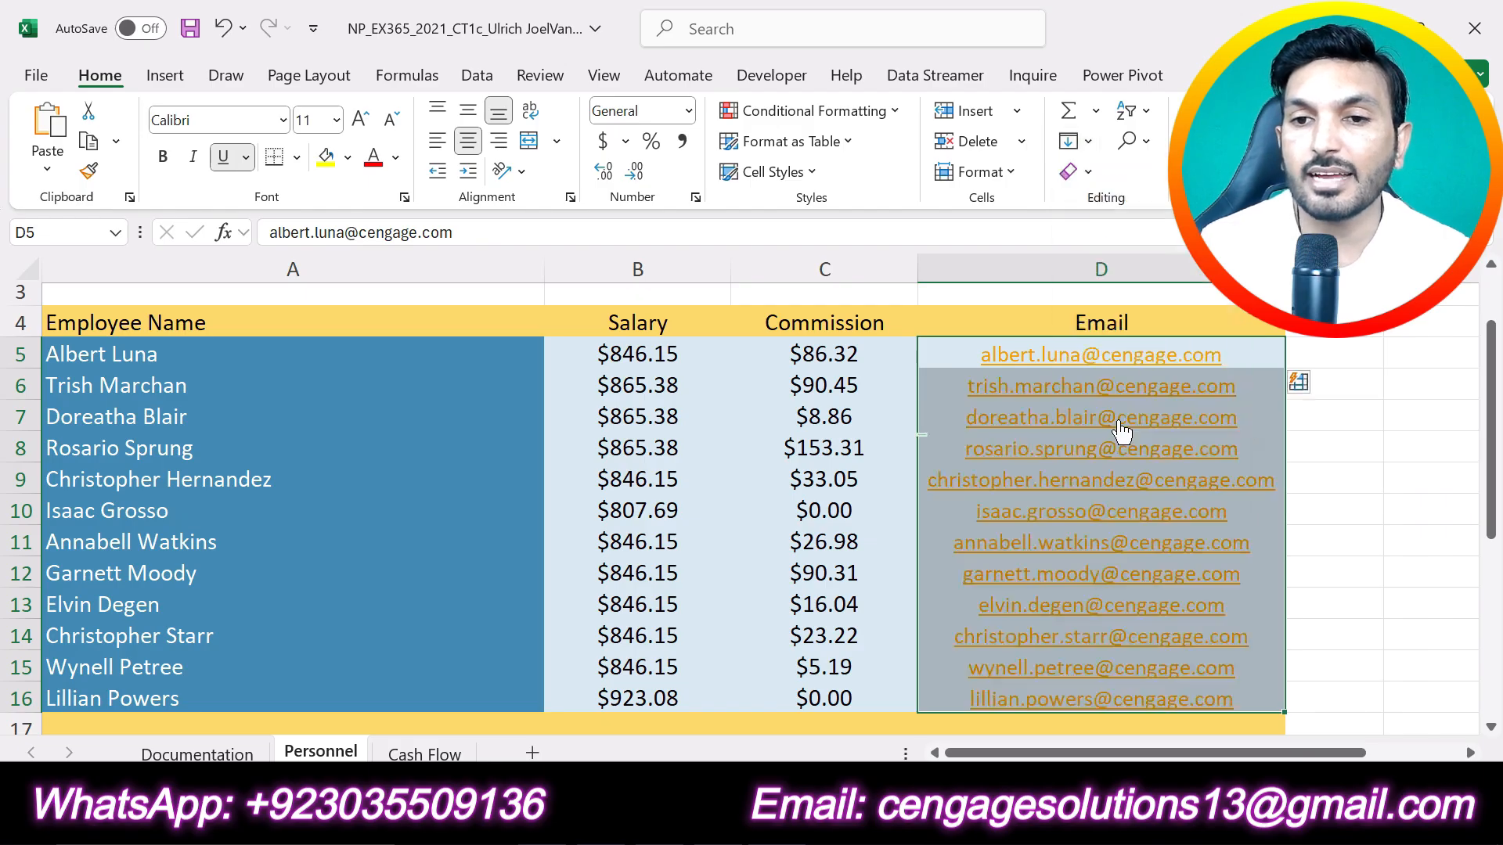
pyautogui.click(1381, 519)
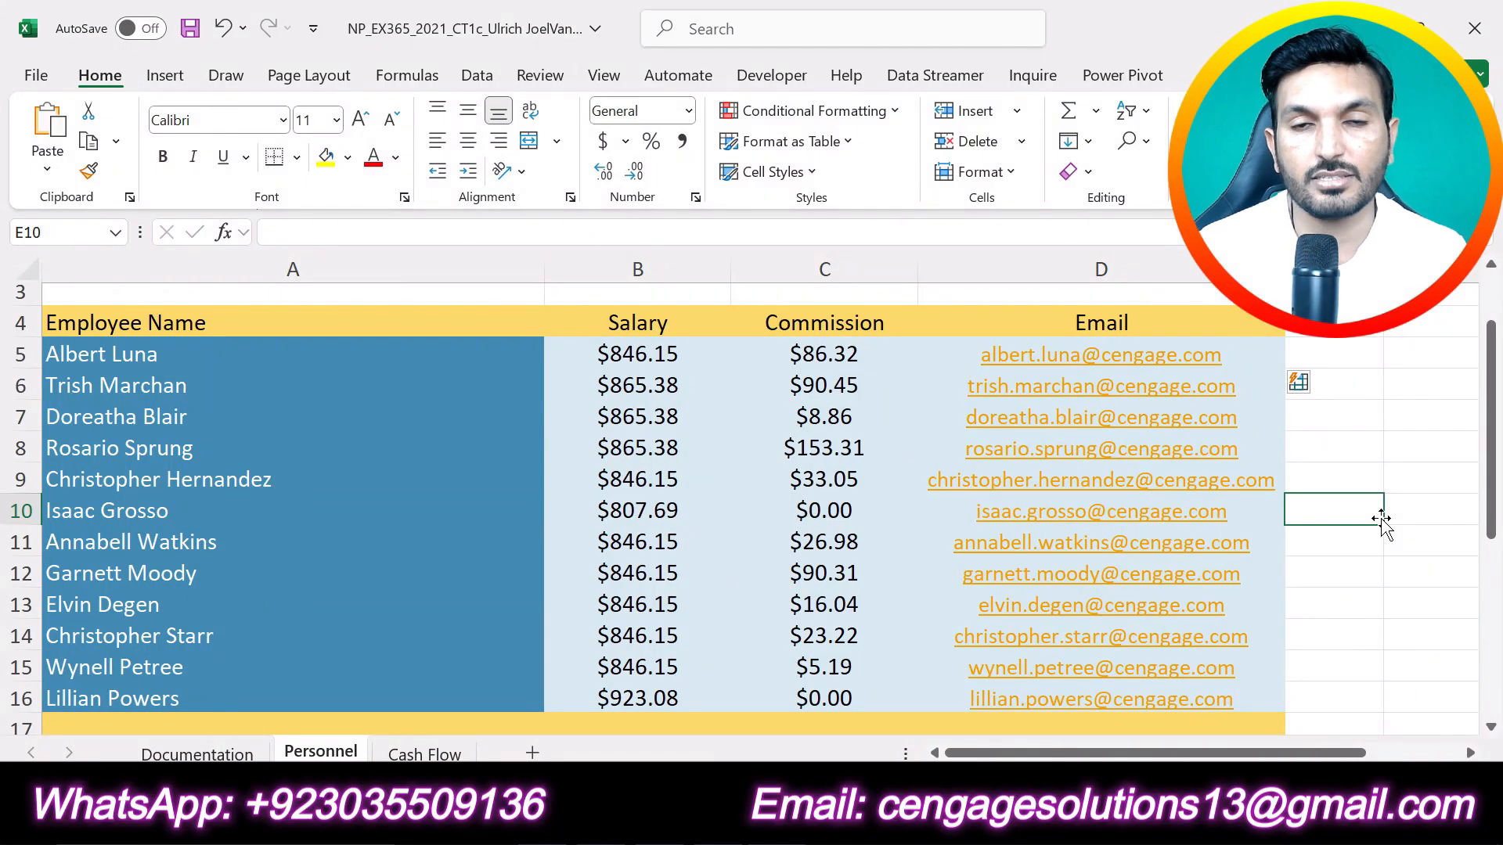
# Step: Switch to the Word instructions, undo the highlight on step 4 and highlight step 5 in yellow
pyautogui.click(790, 822)
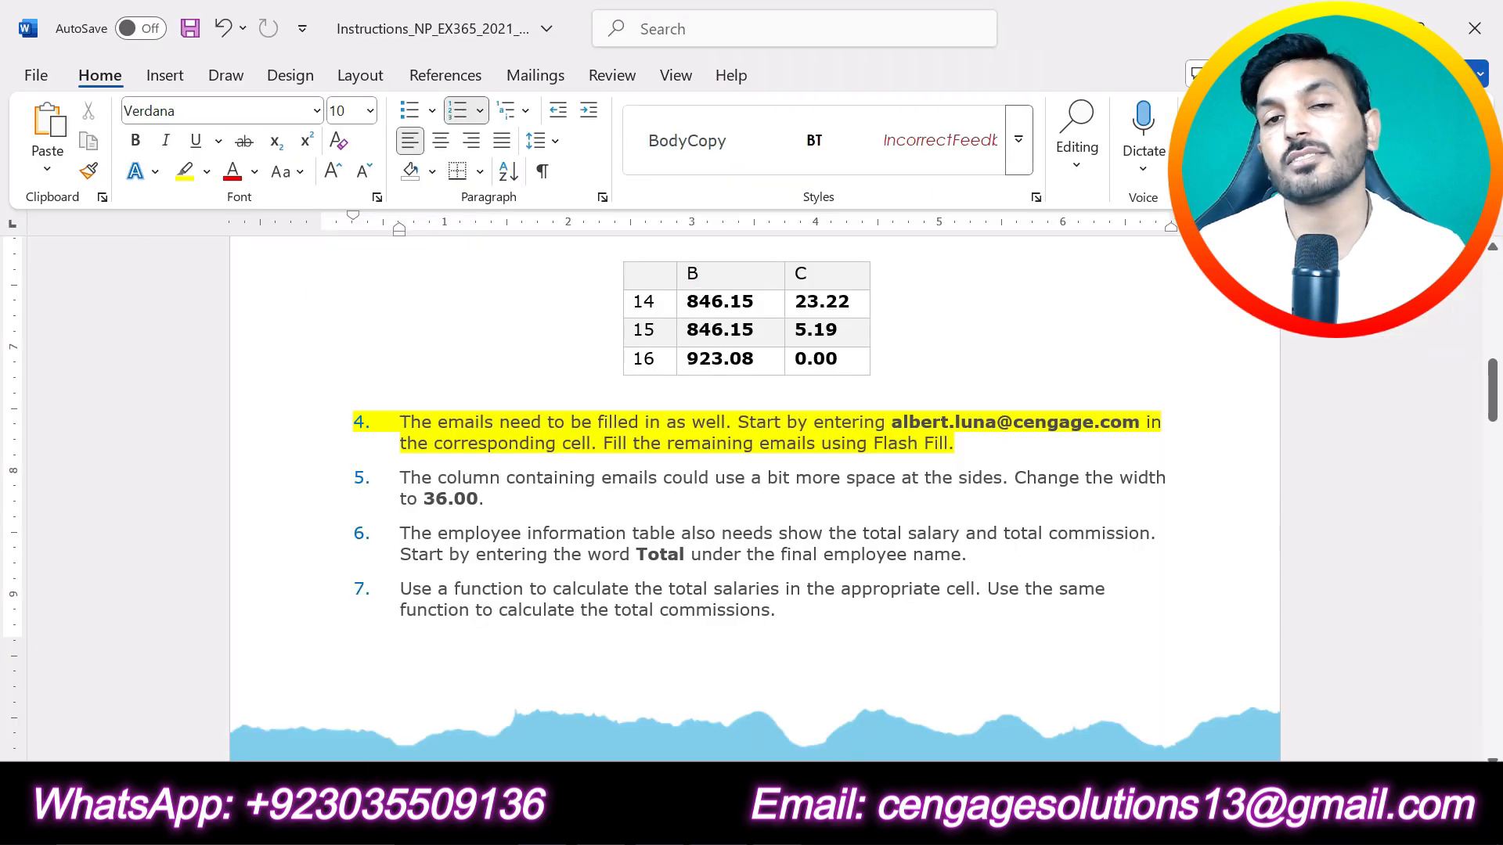
pyautogui.hotkey('ctrl', 'z')
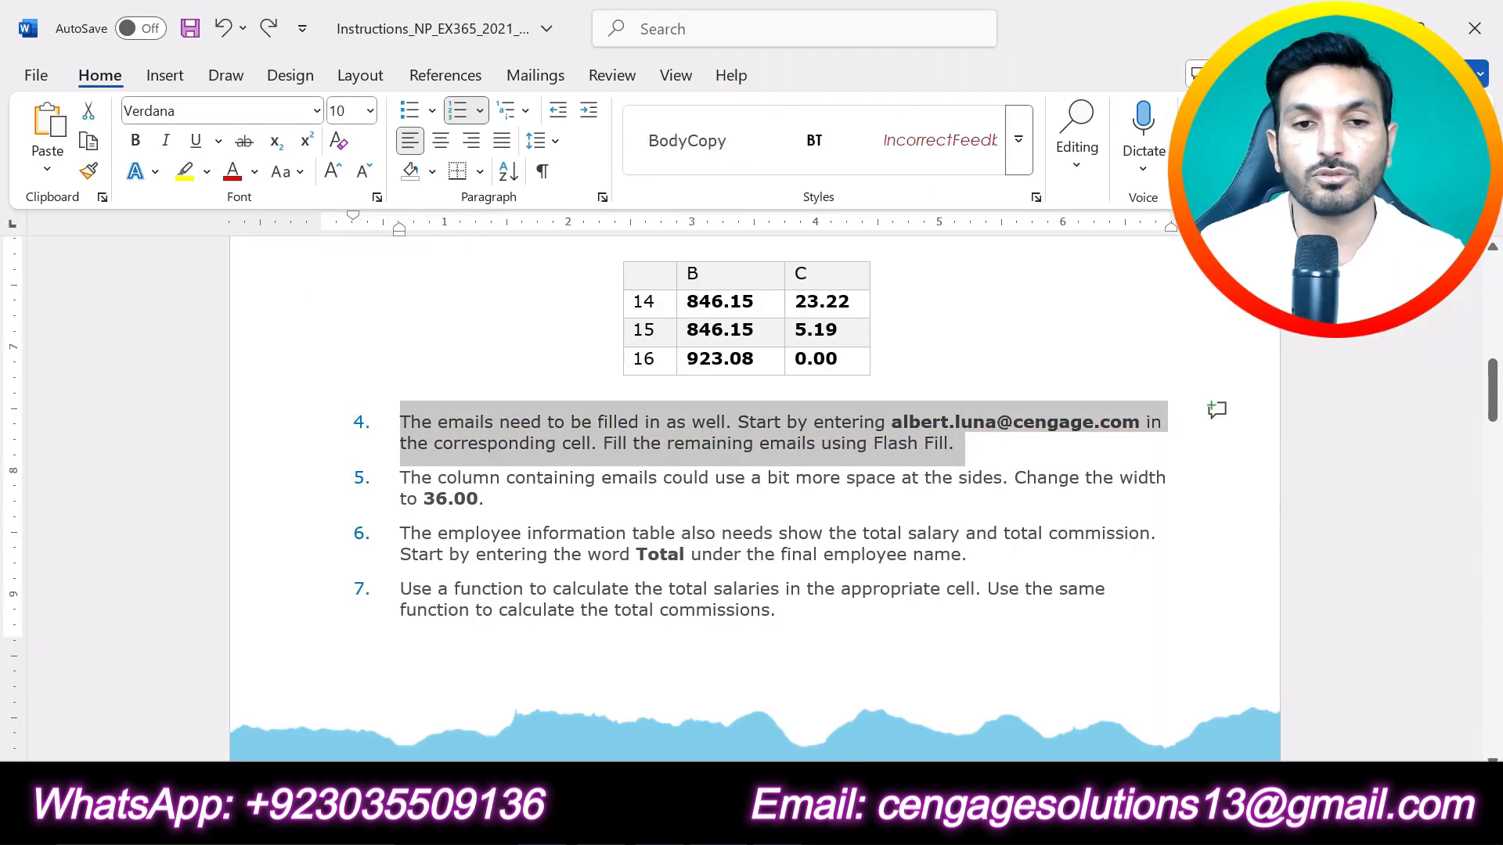
pyautogui.moveTo(493, 499); pyautogui.dragTo(401, 477)
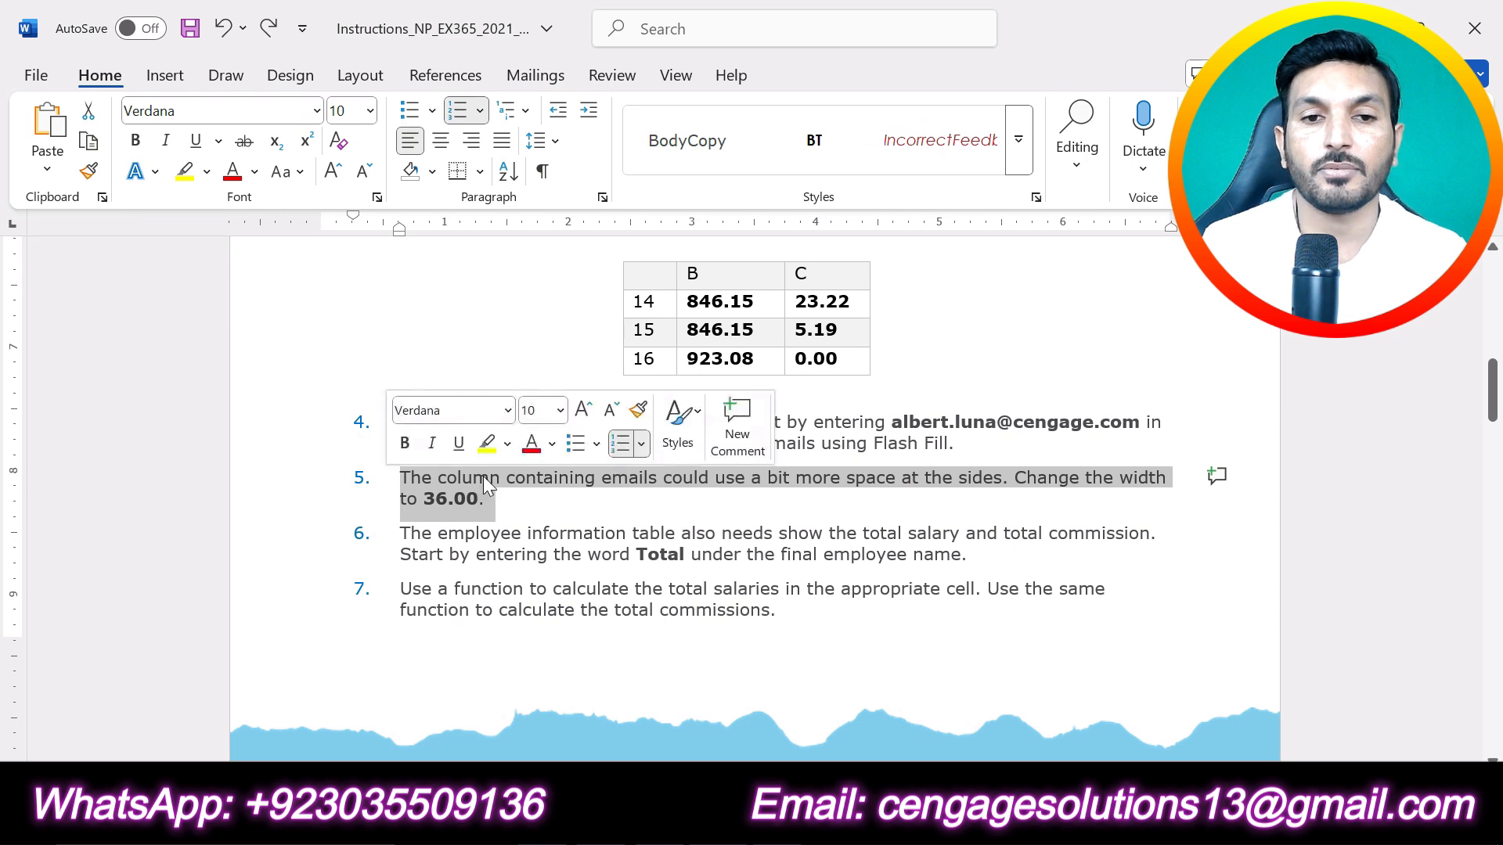
pyautogui.click(486, 444)
pyautogui.click(522, 554)
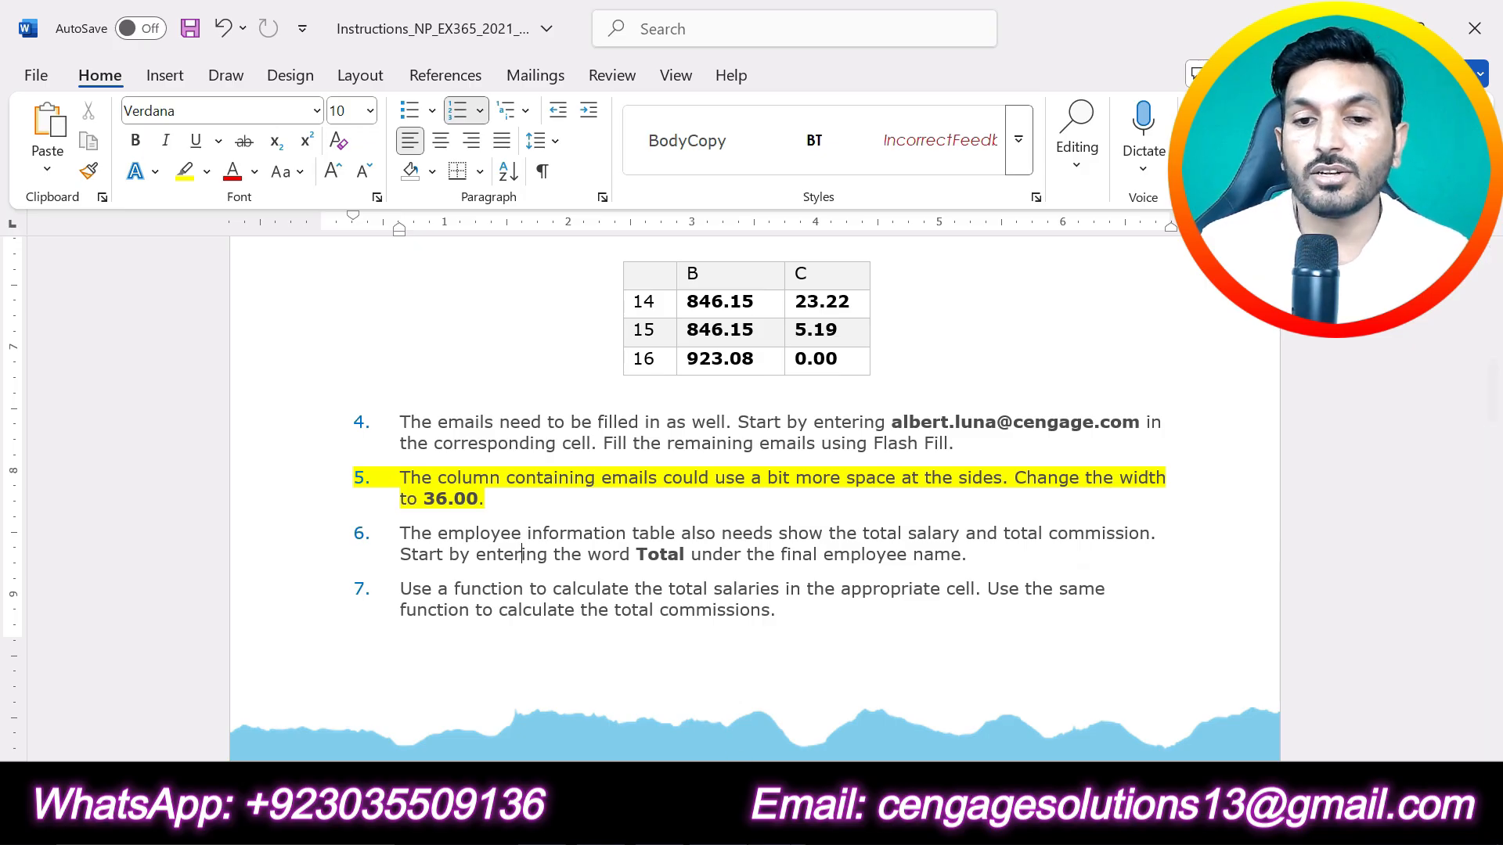
# Step: Switch to the Excel workbook and set the width of the Email column D to 36
pyautogui.hotkey('alt', 'Tab')
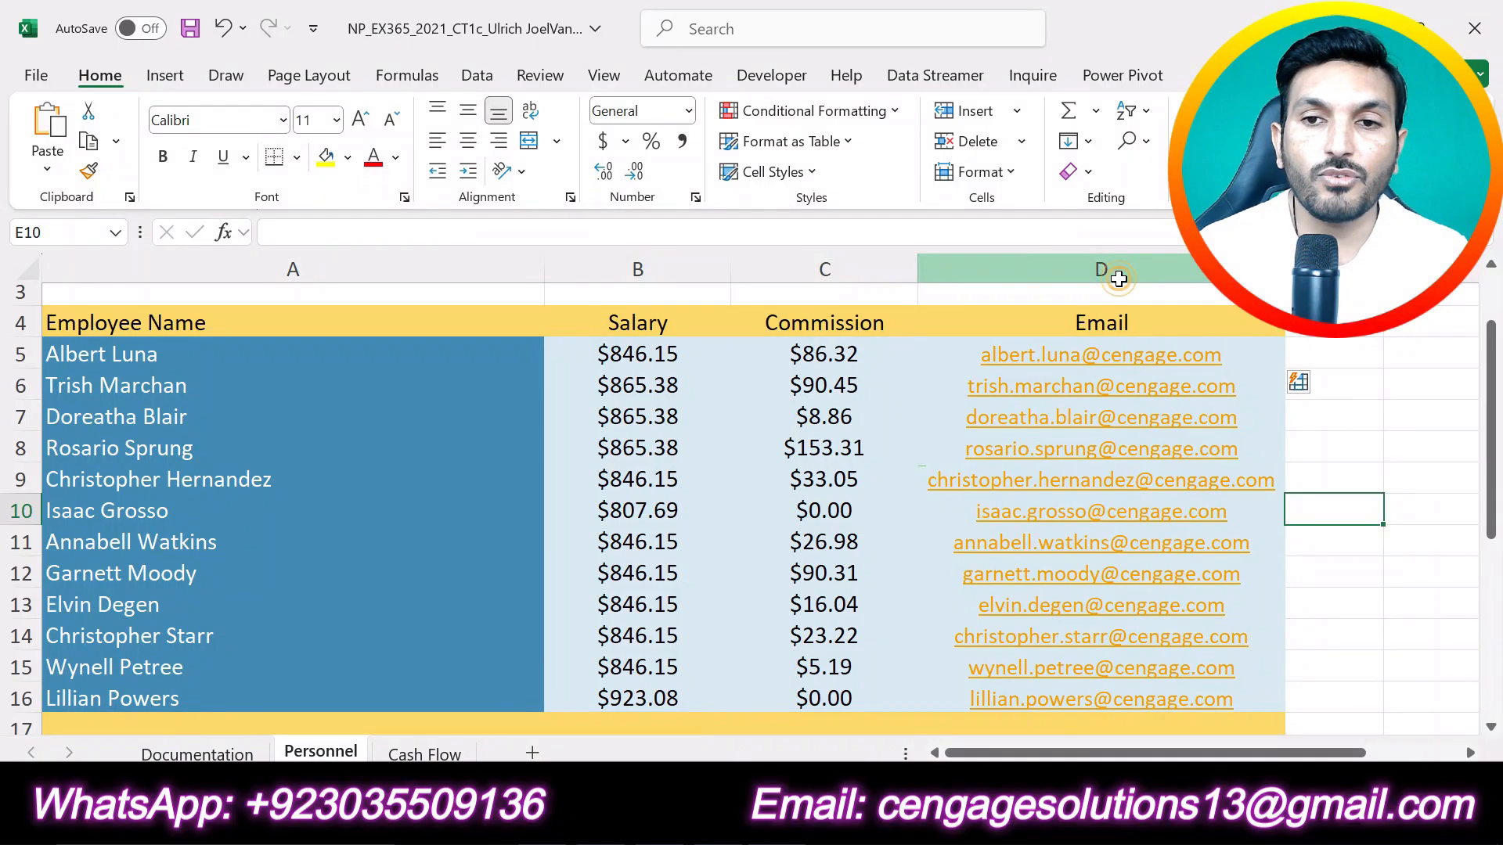
pyautogui.click(1132, 258)
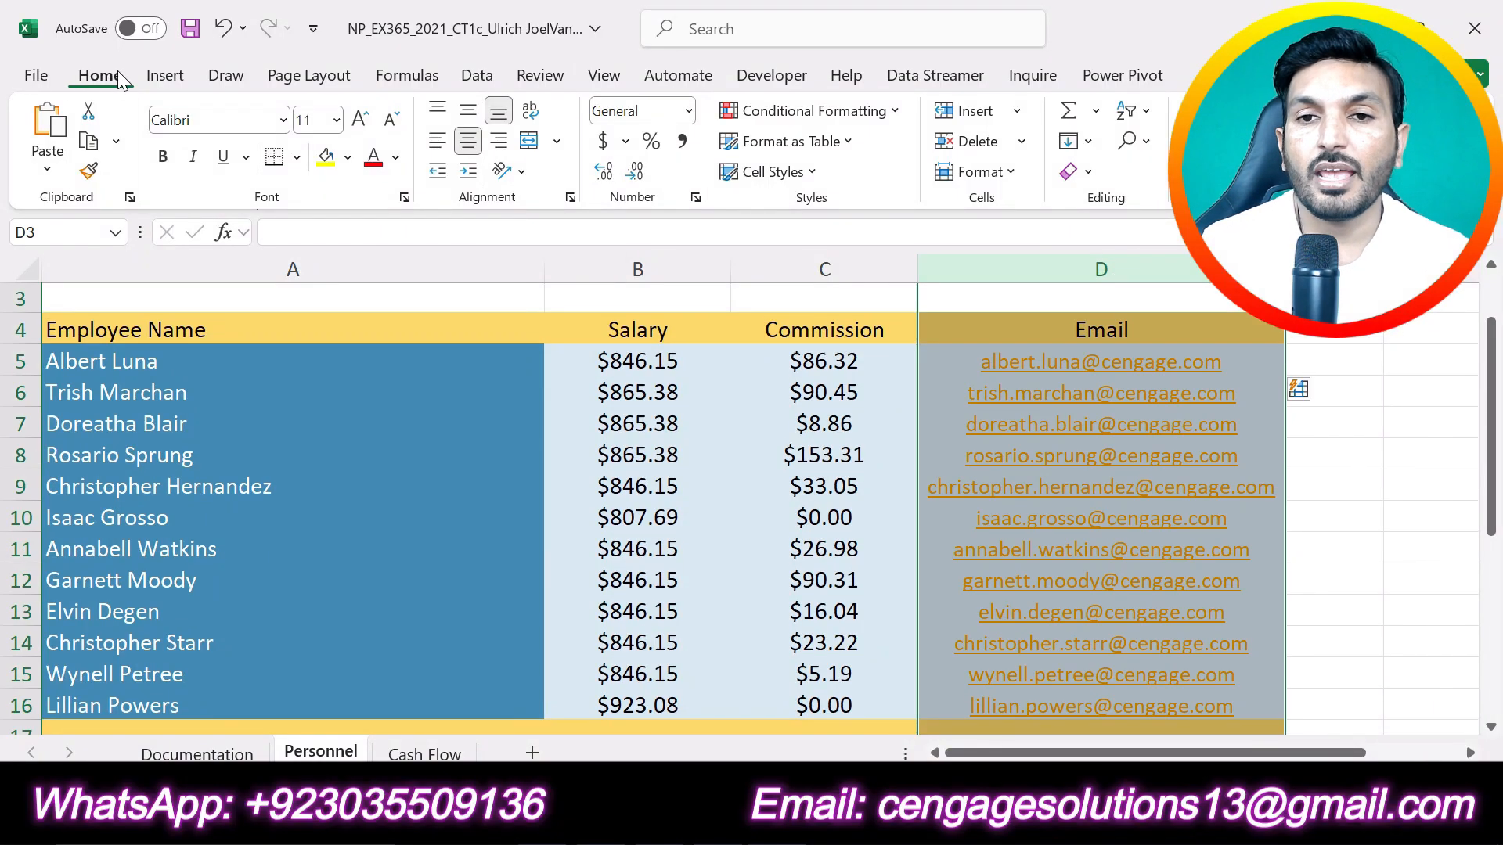
pyautogui.click(1008, 175)
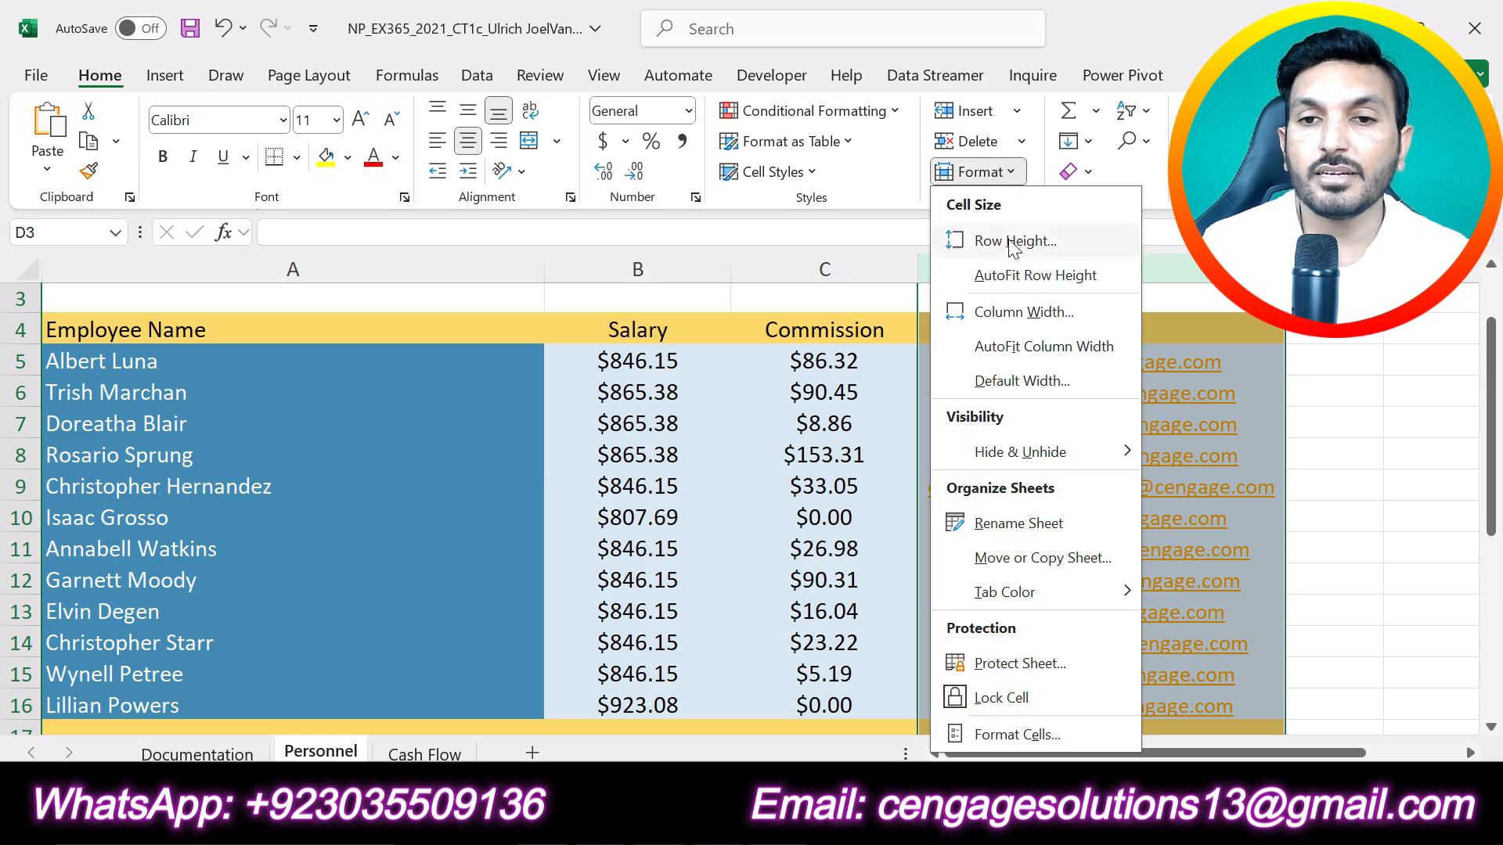
pyautogui.click(1012, 312)
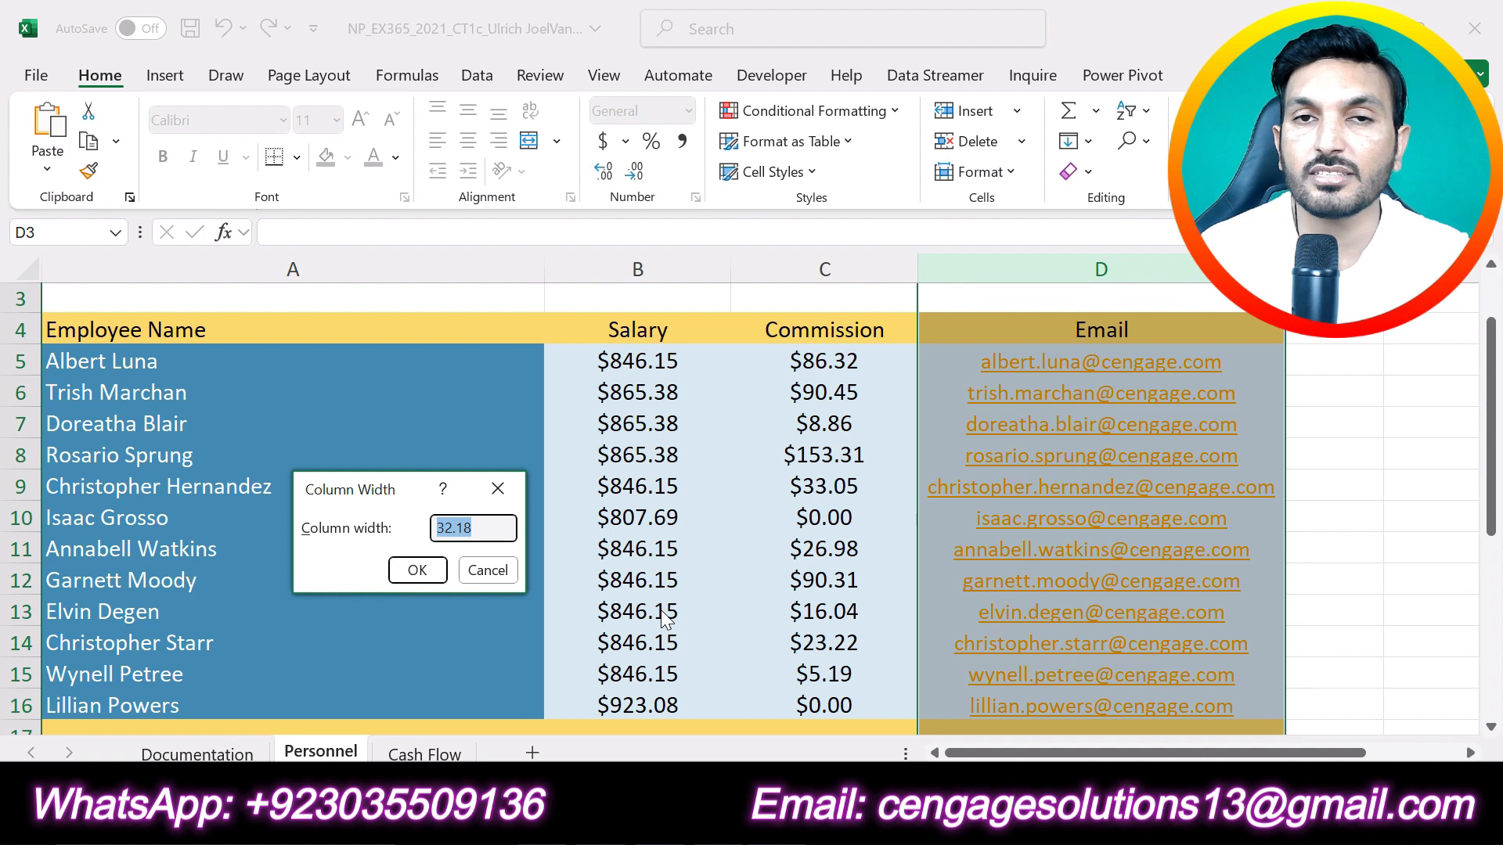
pyautogui.write('36')
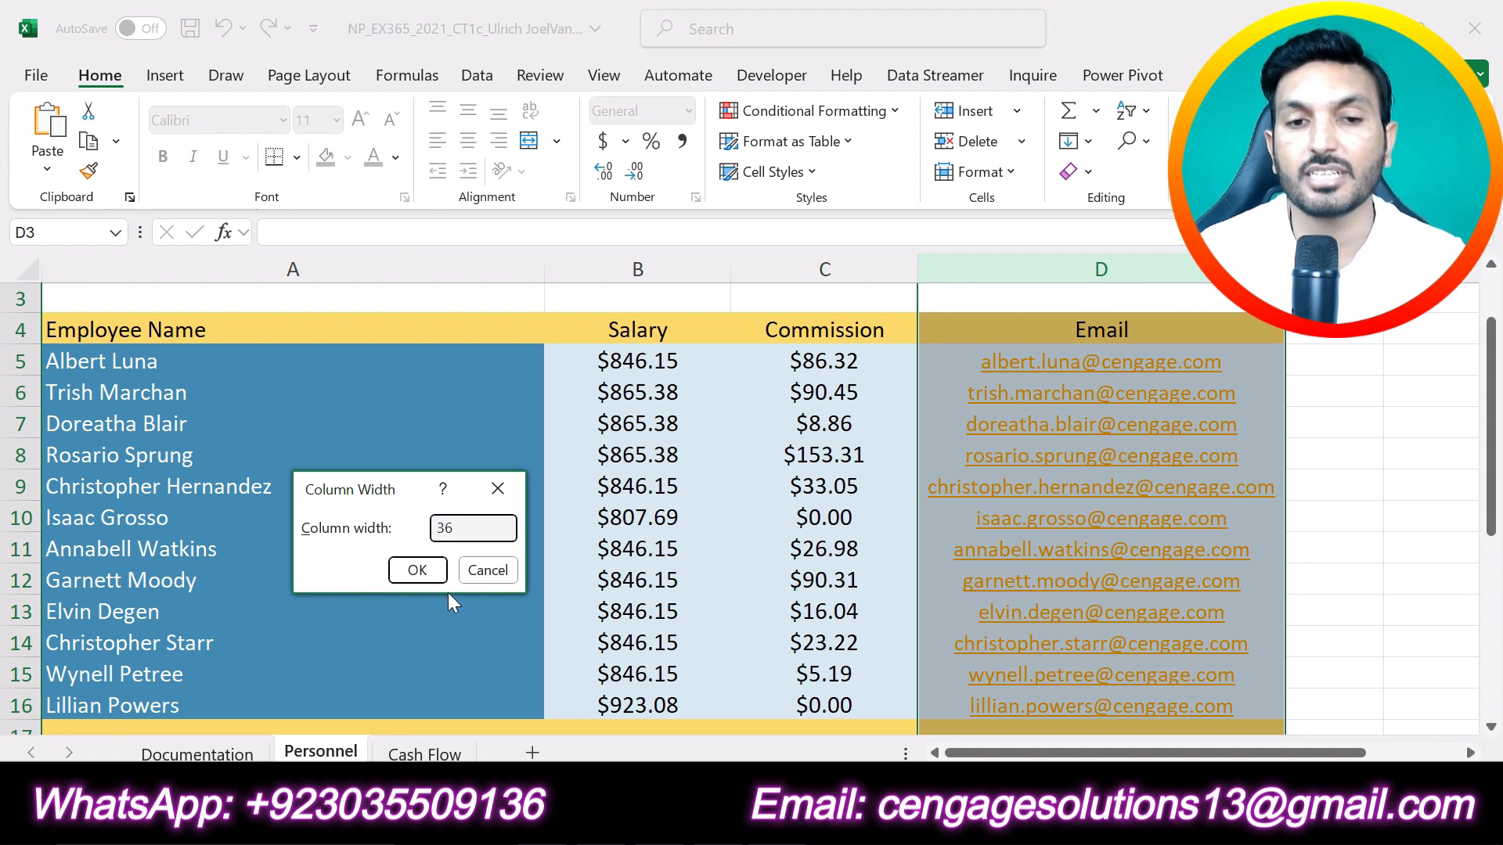
pyautogui.click(417, 569)
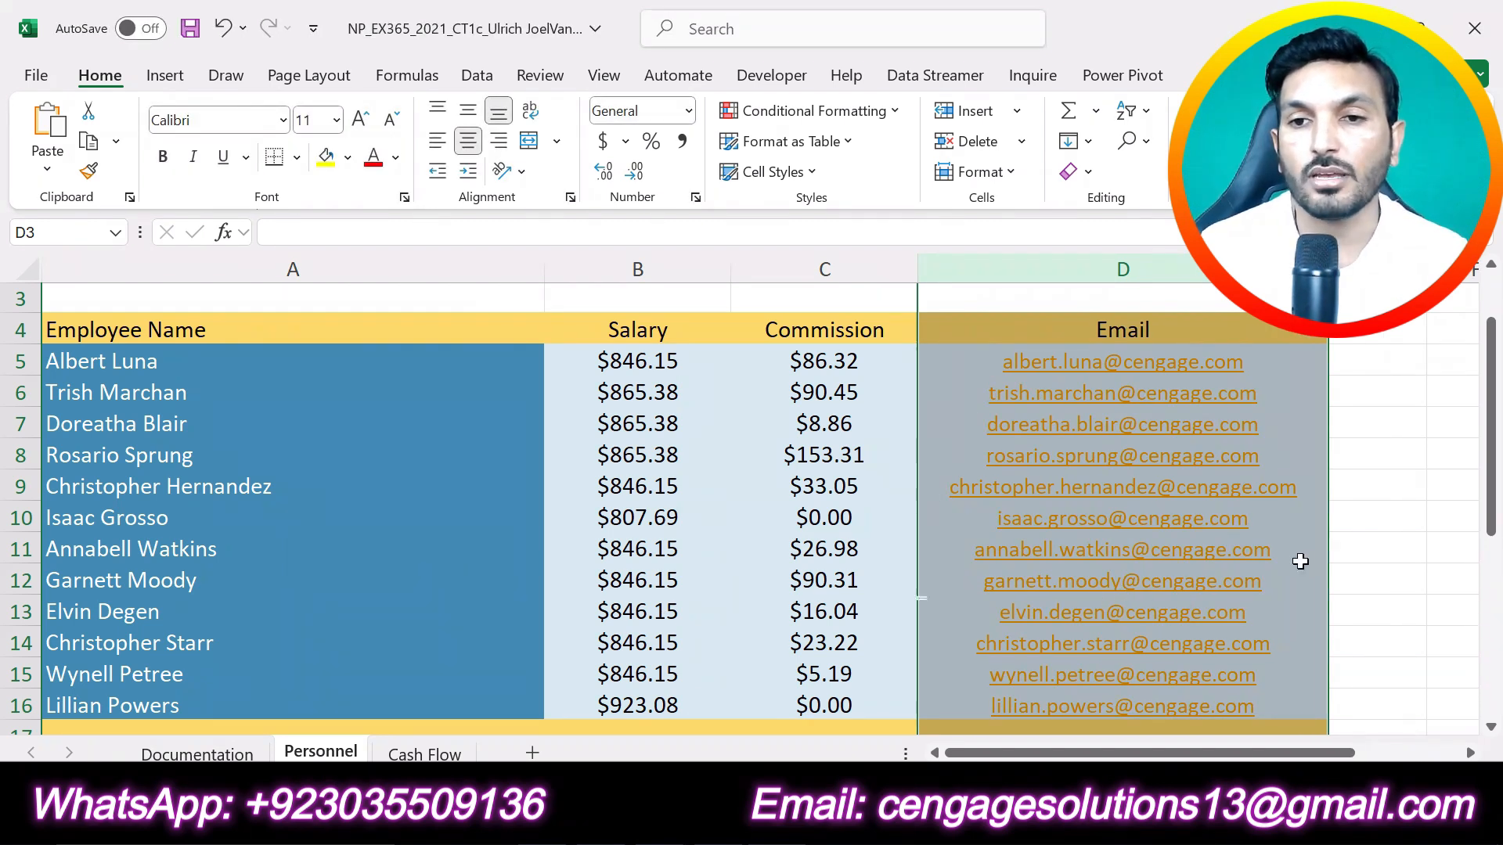
pyautogui.click(1377, 531)
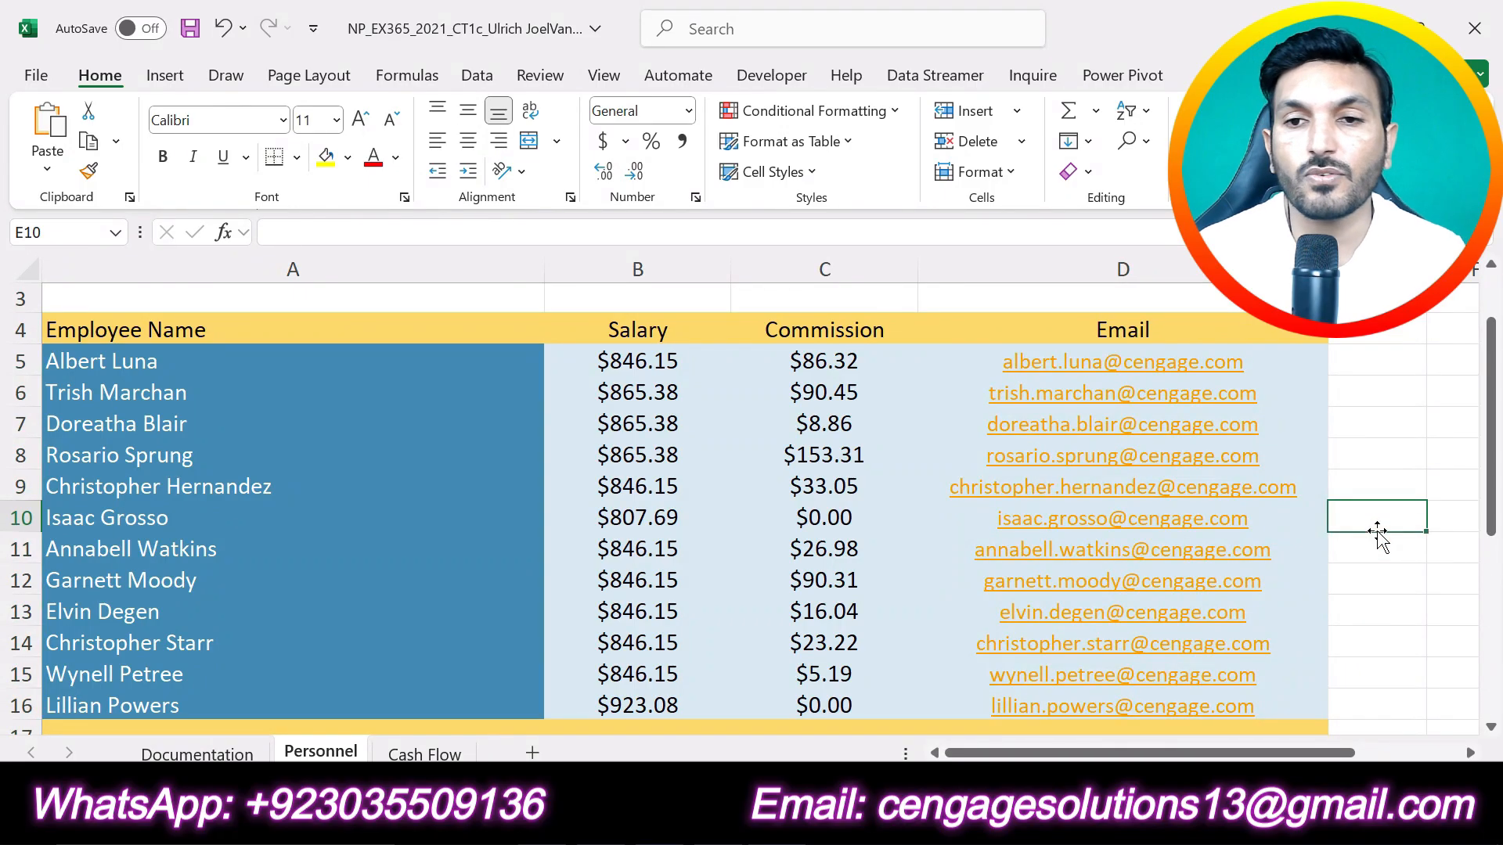
pyautogui.scroll(-4, 1375, 535)
pyautogui.scroll(4, 1375, 536)
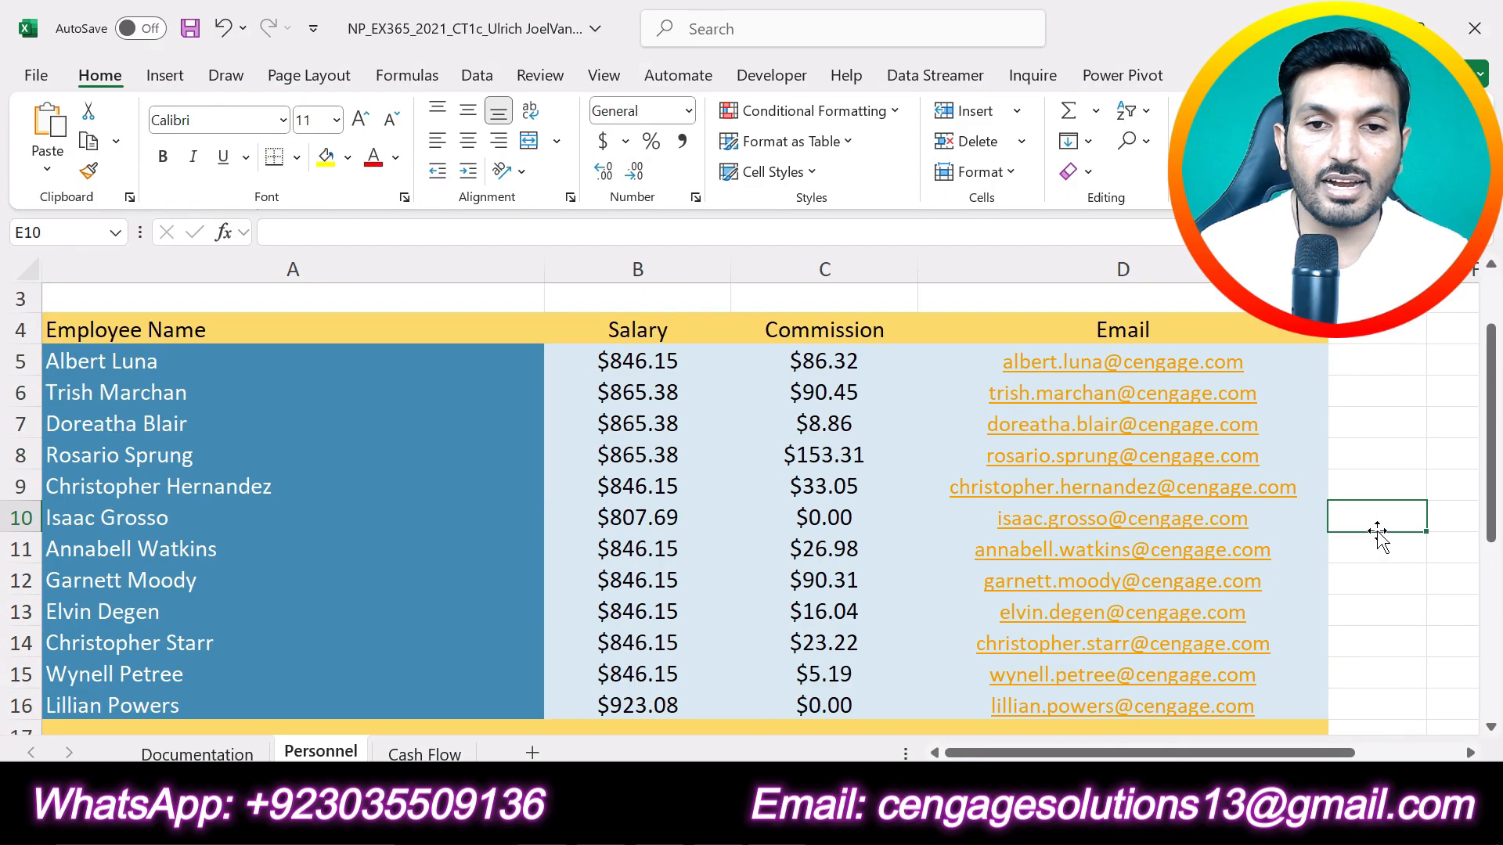
# Step: Switch to the Word instructions, undo the highlight on step 5 and highlight step 6 in yellow
pyautogui.hotkey('alt', 'Tab')
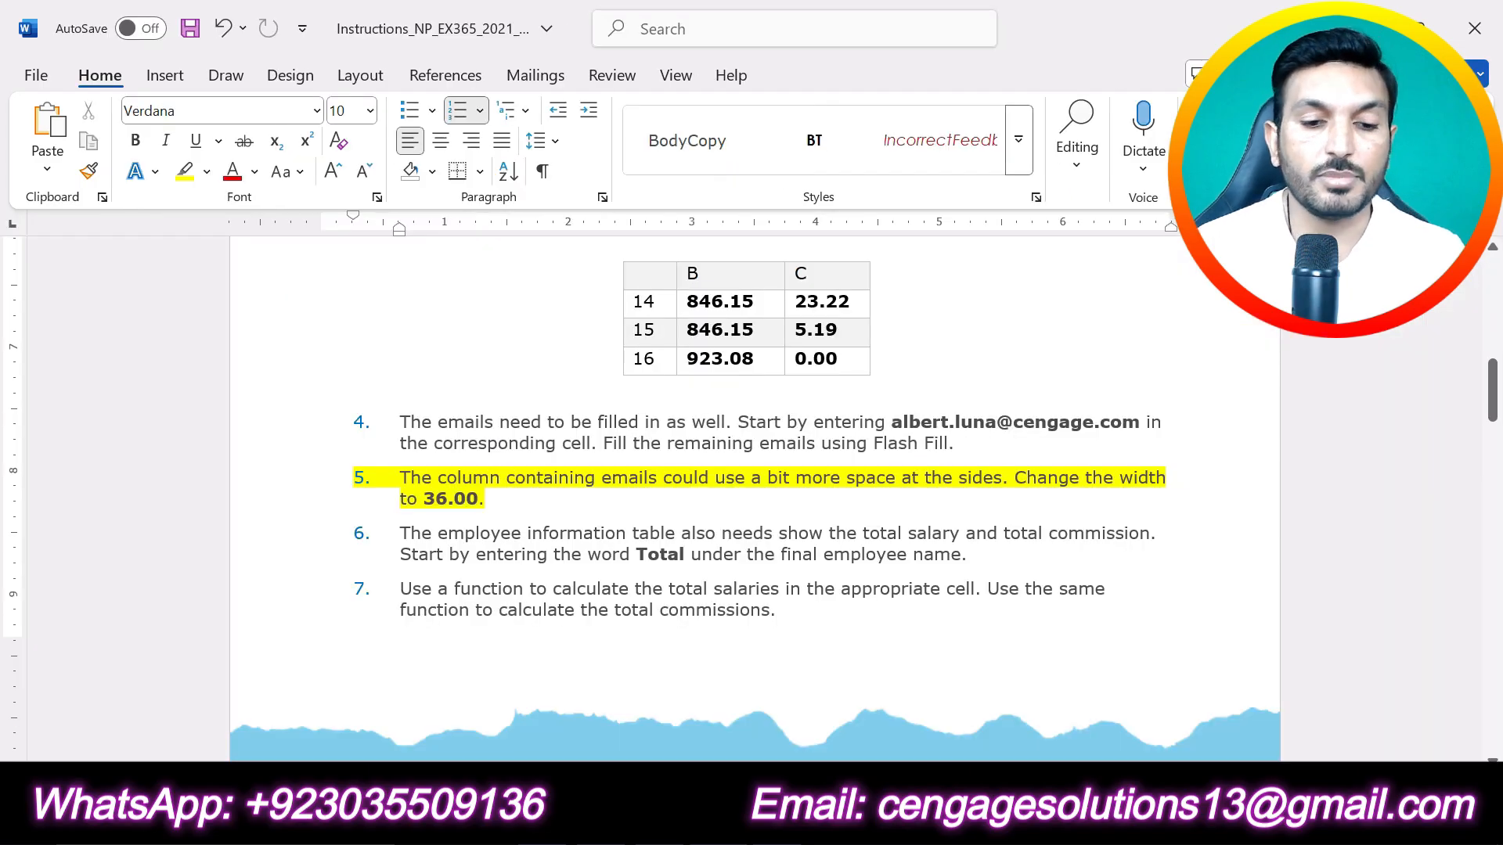
pyautogui.hotkey('ctrl', 'z')
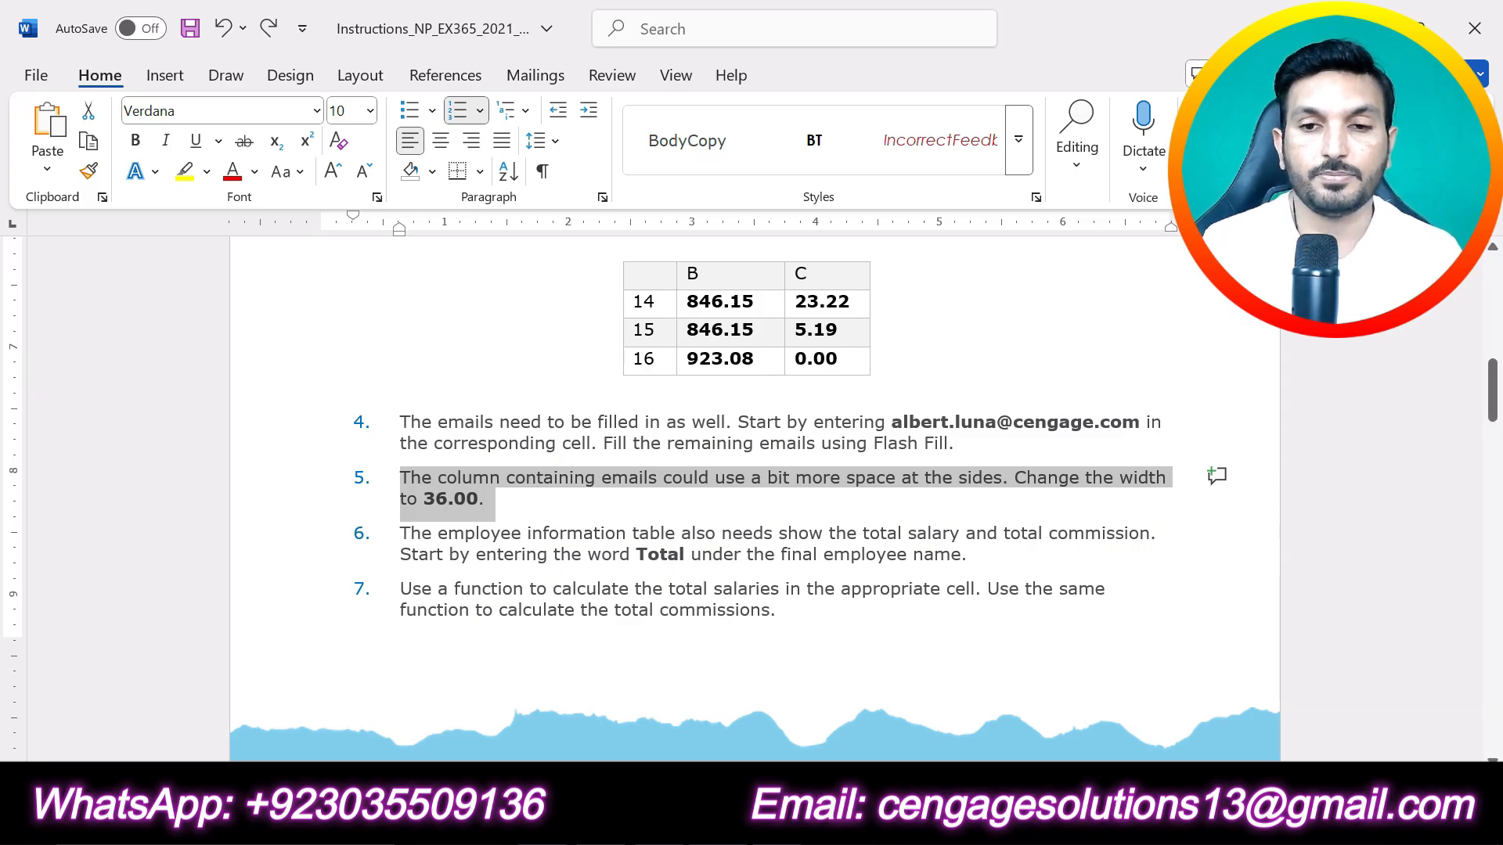
pyautogui.moveTo(975, 554); pyautogui.dragTo(399, 533)
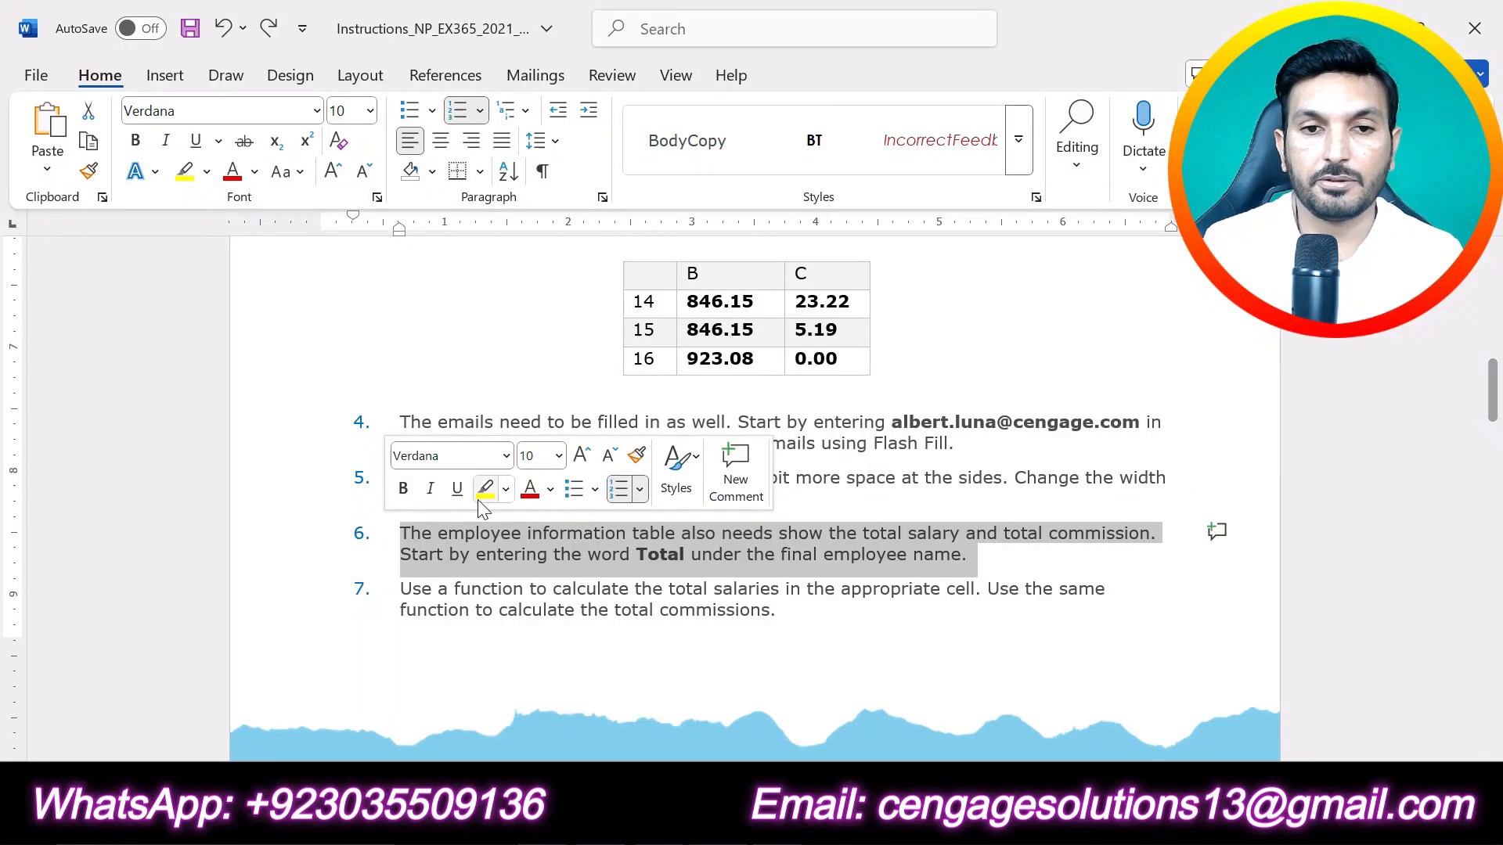
pyautogui.click(483, 492)
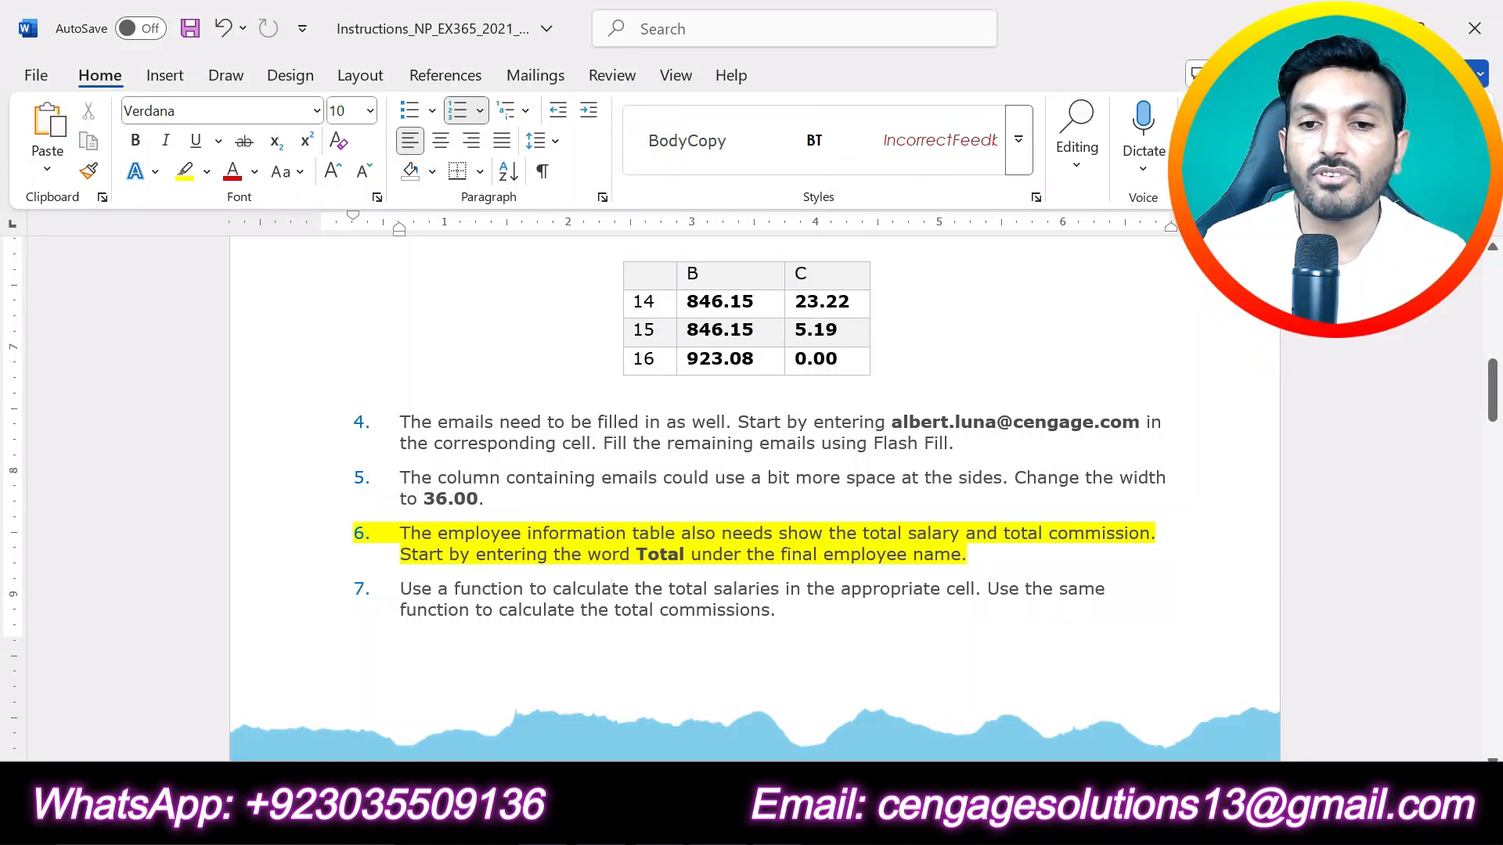
# Step: Switch to the Excel workbook and enter Total in cell A17, under the final employee name on the Personnel sheet
pyautogui.hotkey('alt', 'Tab')
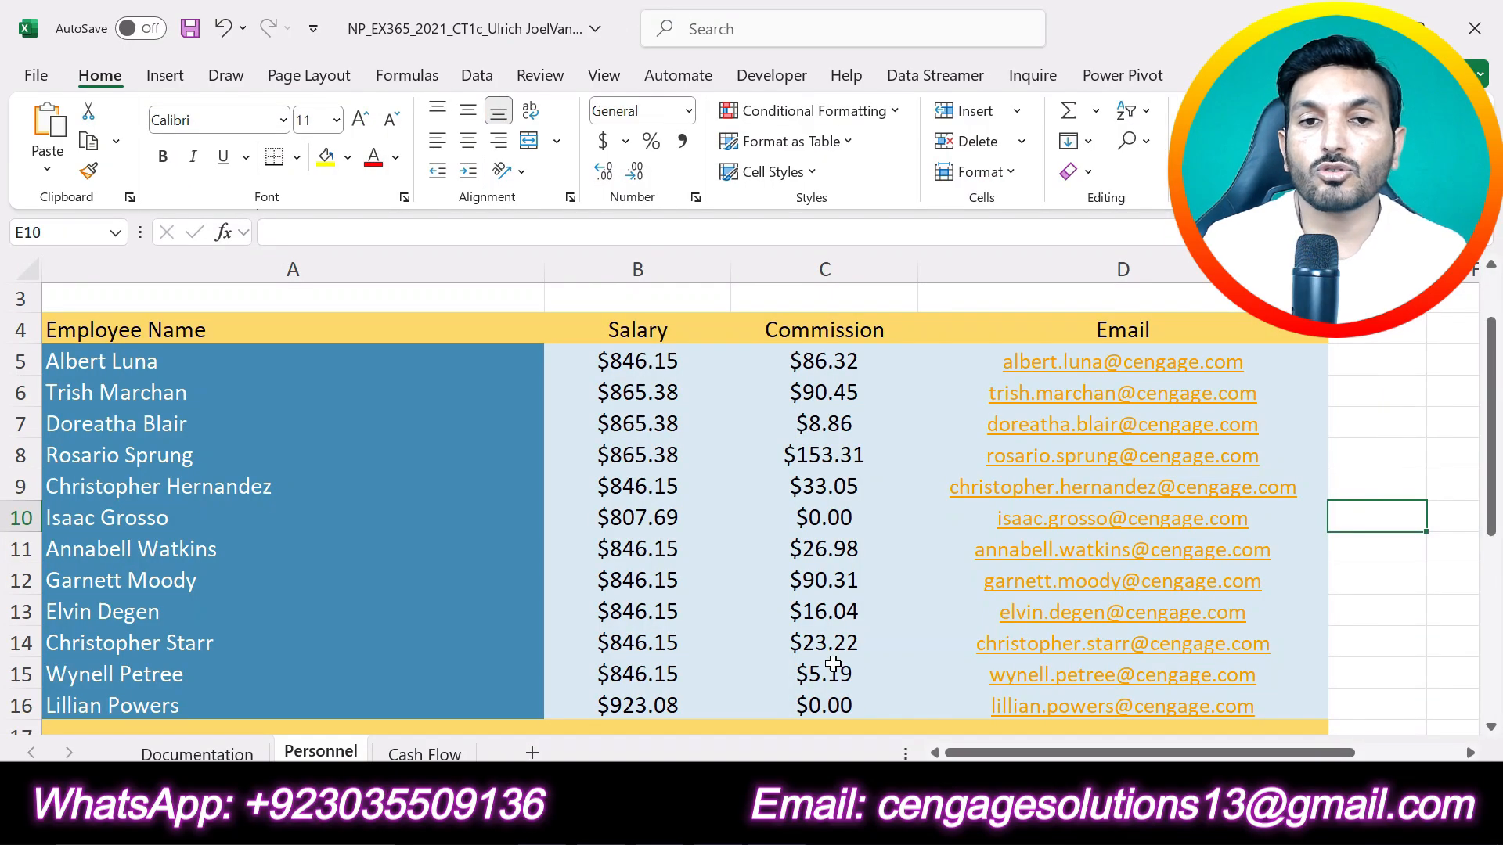
pyautogui.click(213, 329)
pyautogui.scroll(-2, 265, 437)
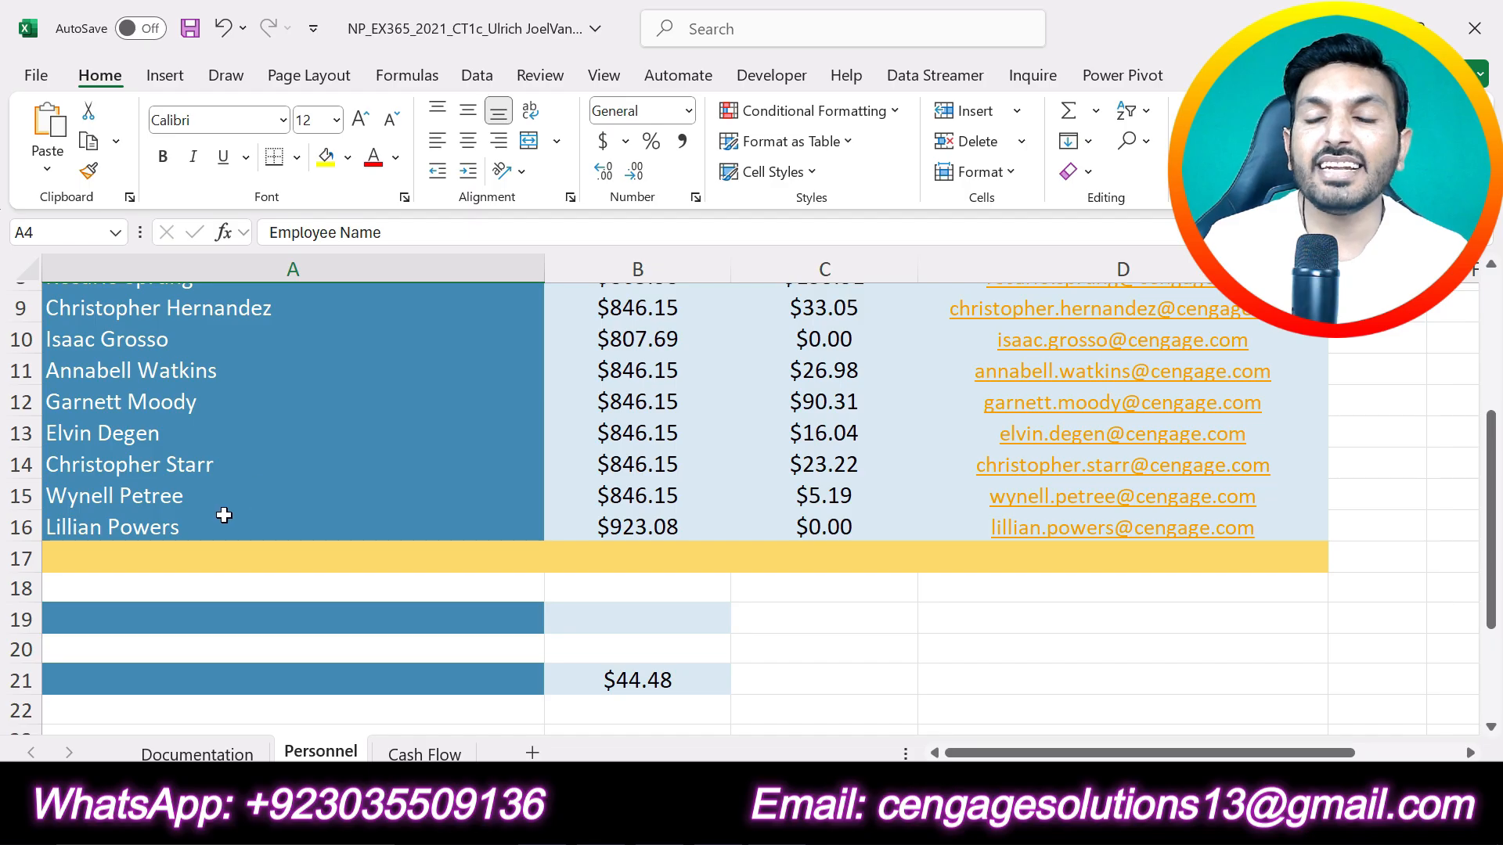
pyautogui.click(145, 527)
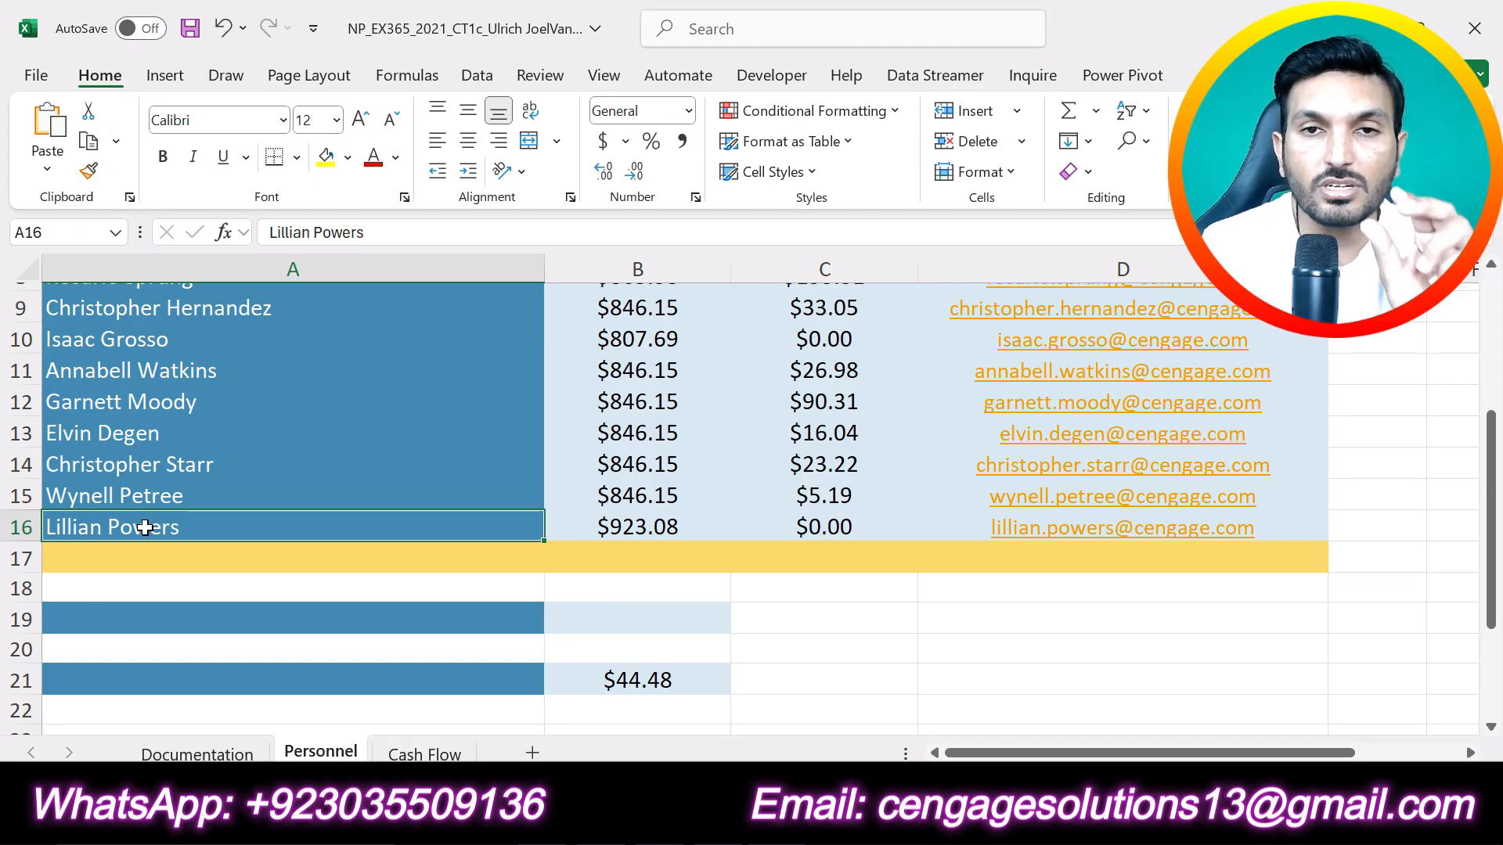
pyautogui.hotkey('alt', 'Tab')
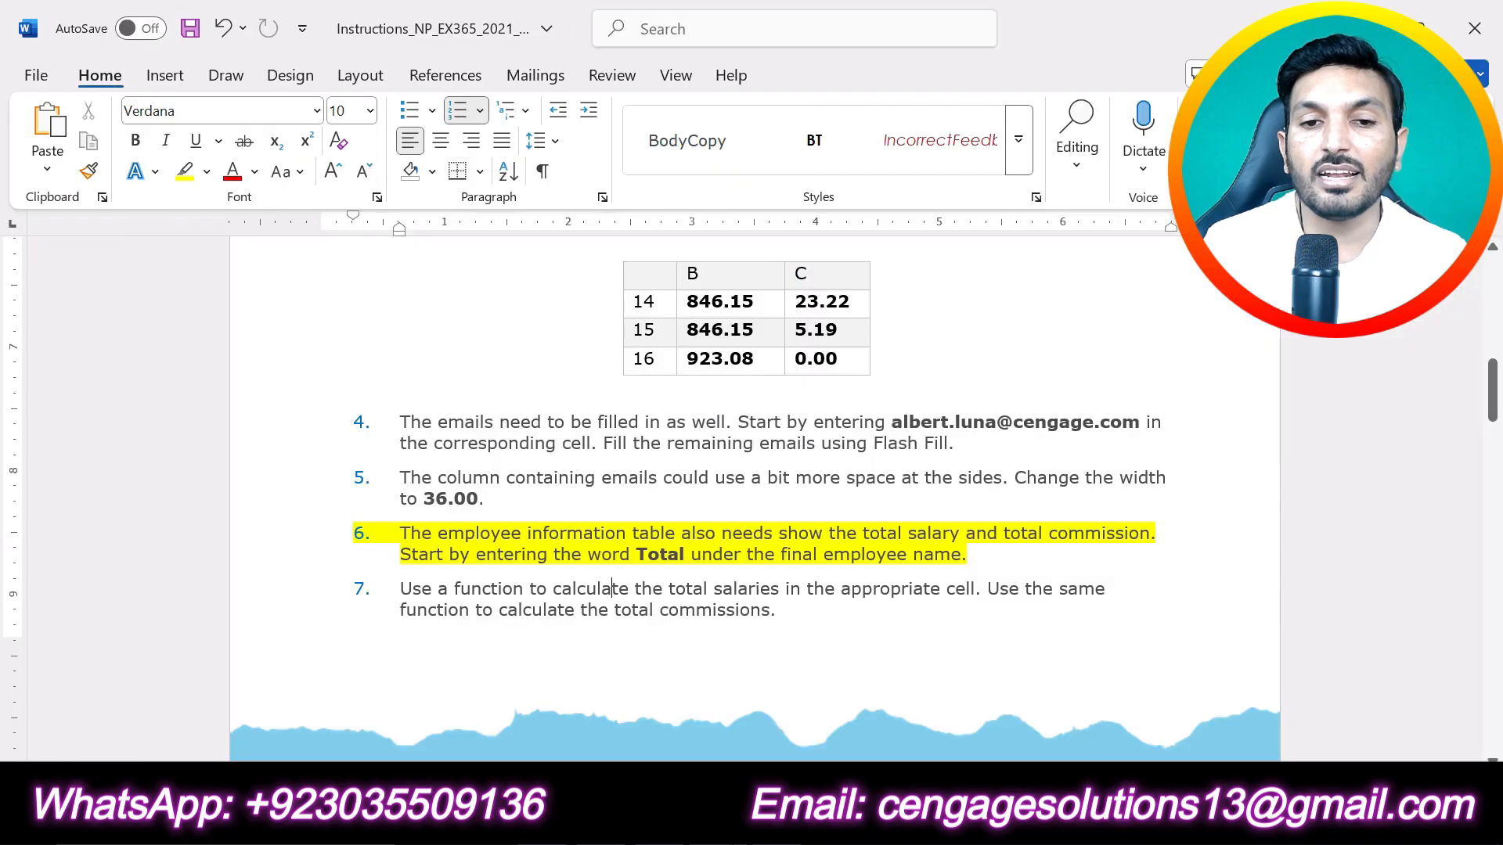
pyautogui.hotkey('alt', 'Tab')
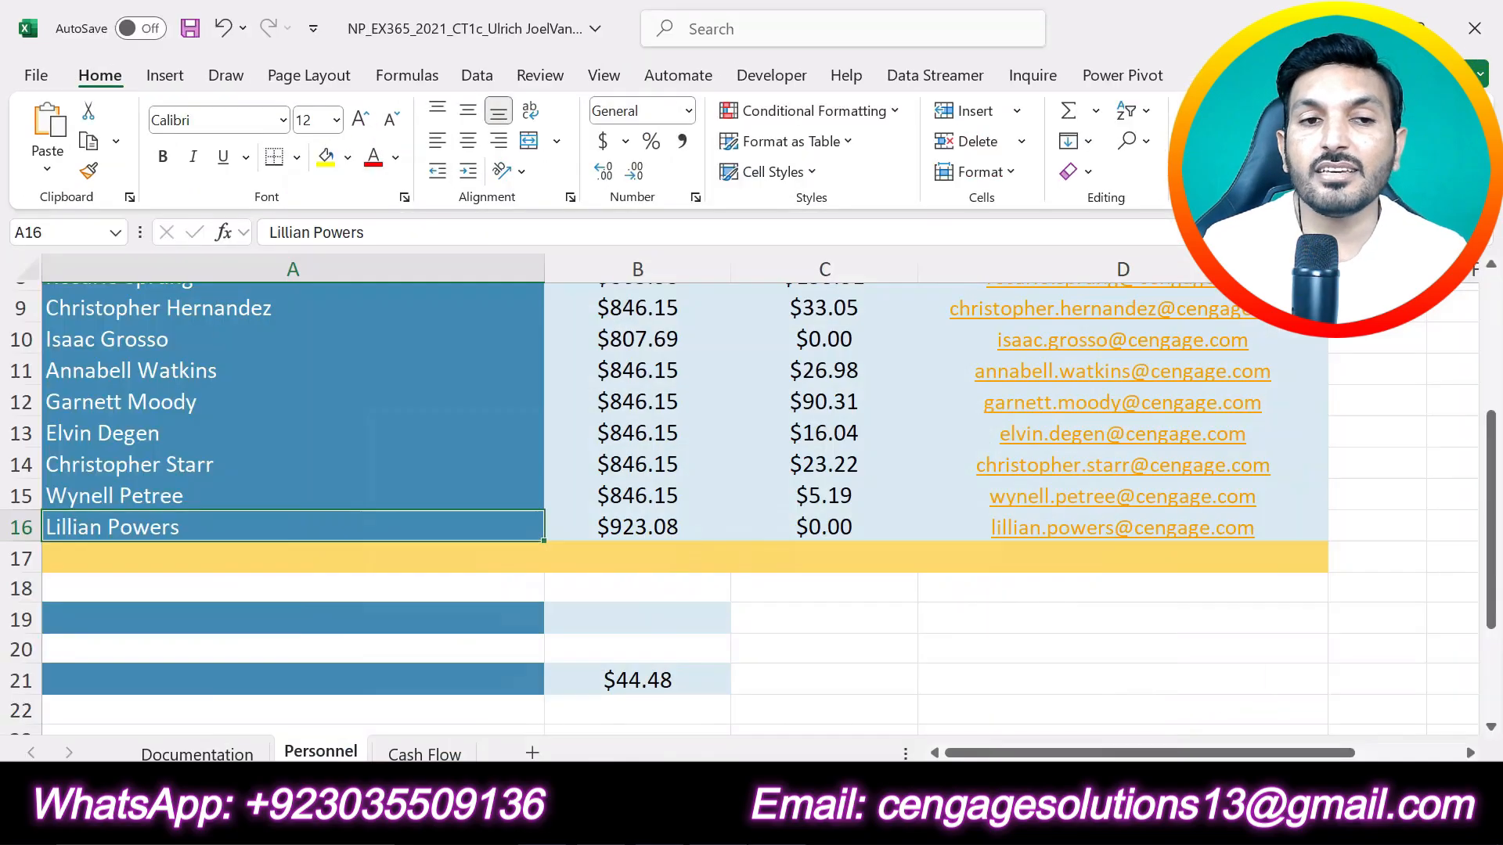
pyautogui.click(134, 556)
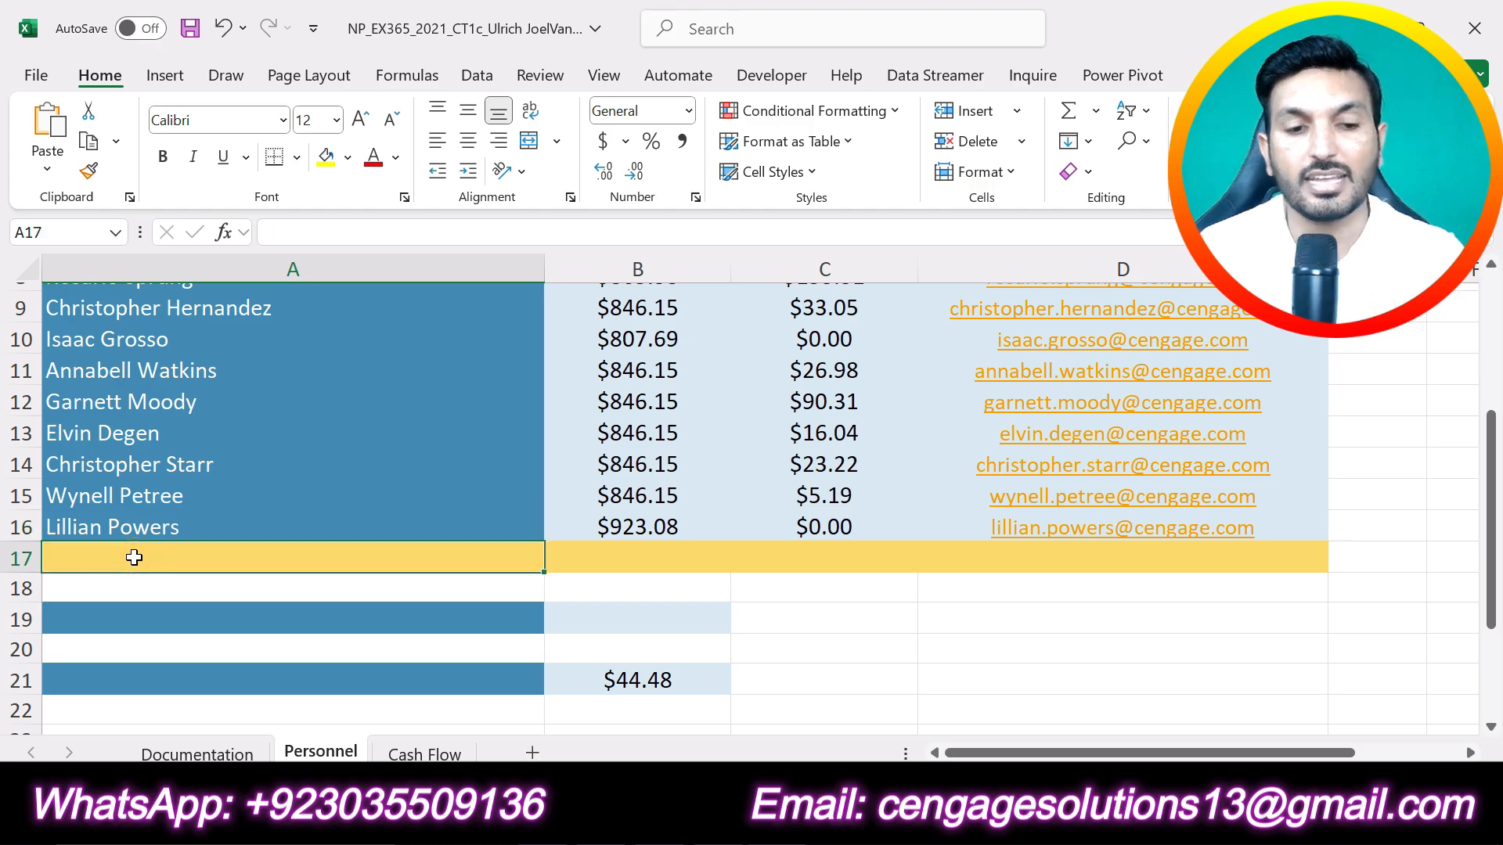
pyautogui.write('To')
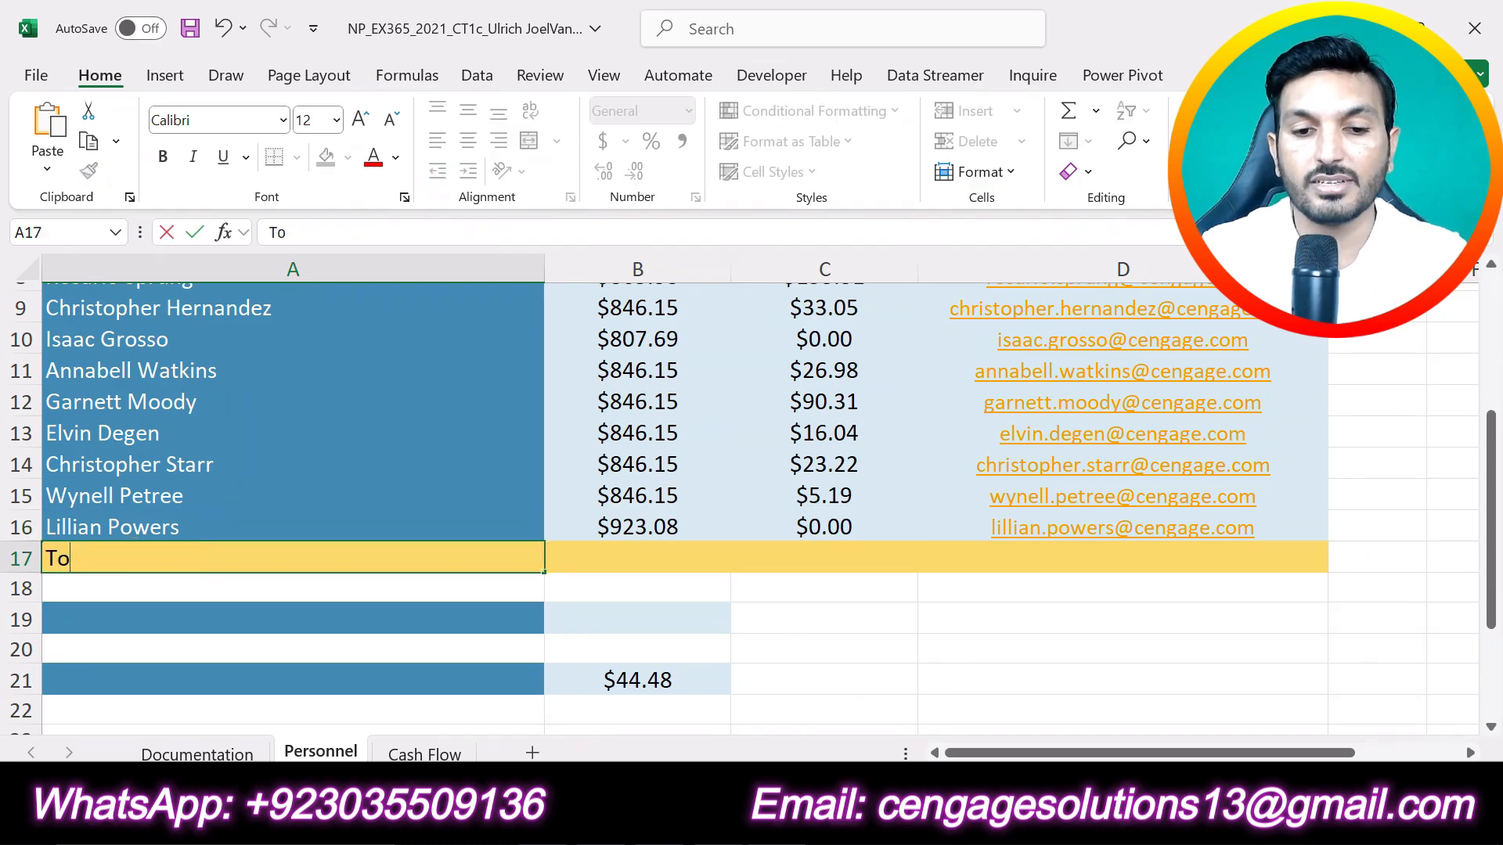
pyautogui.write('tal')
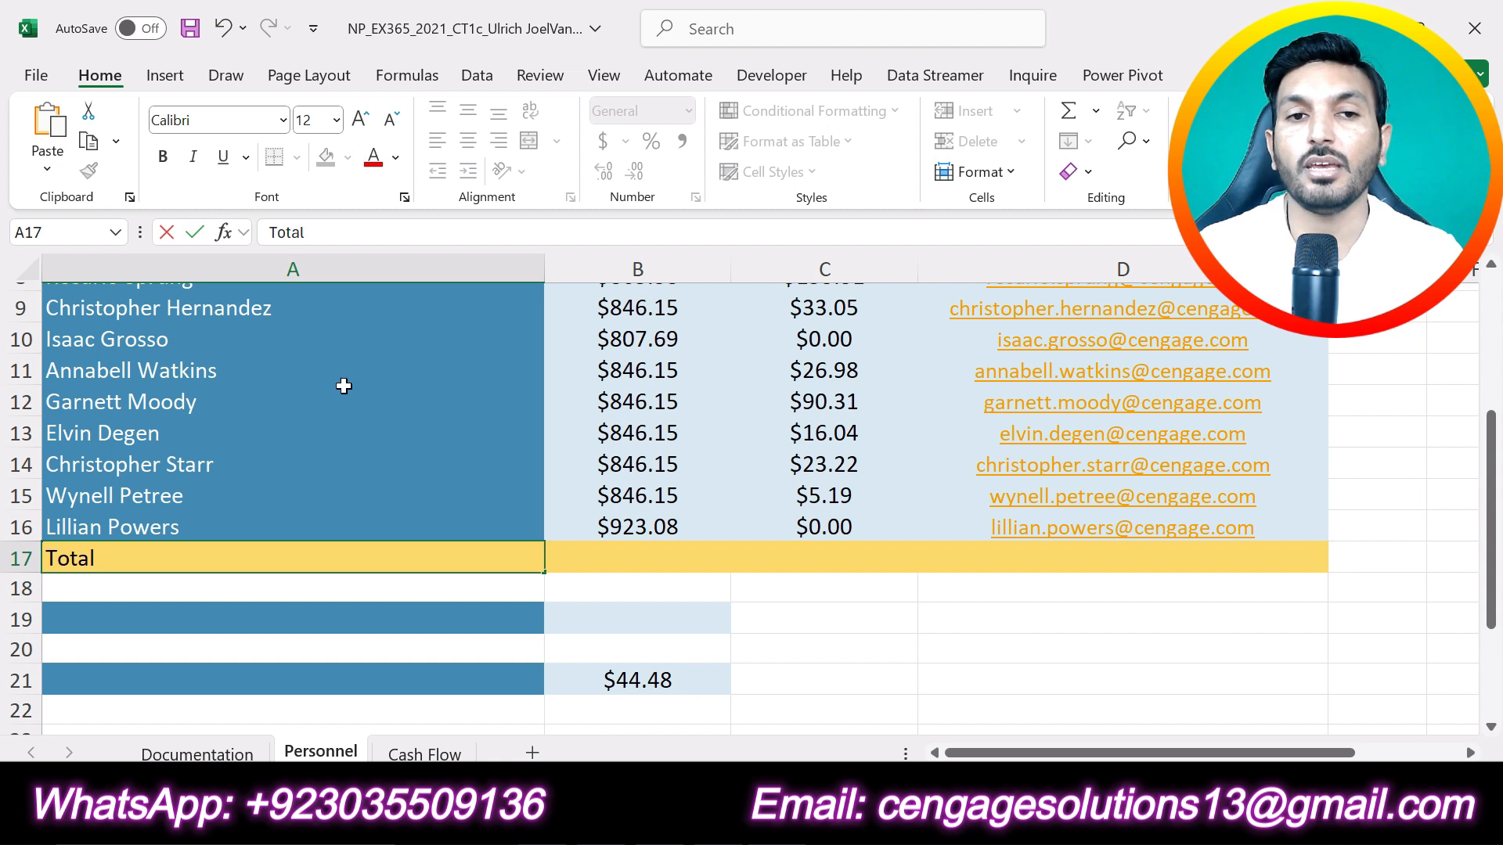
pyautogui.click(198, 233)
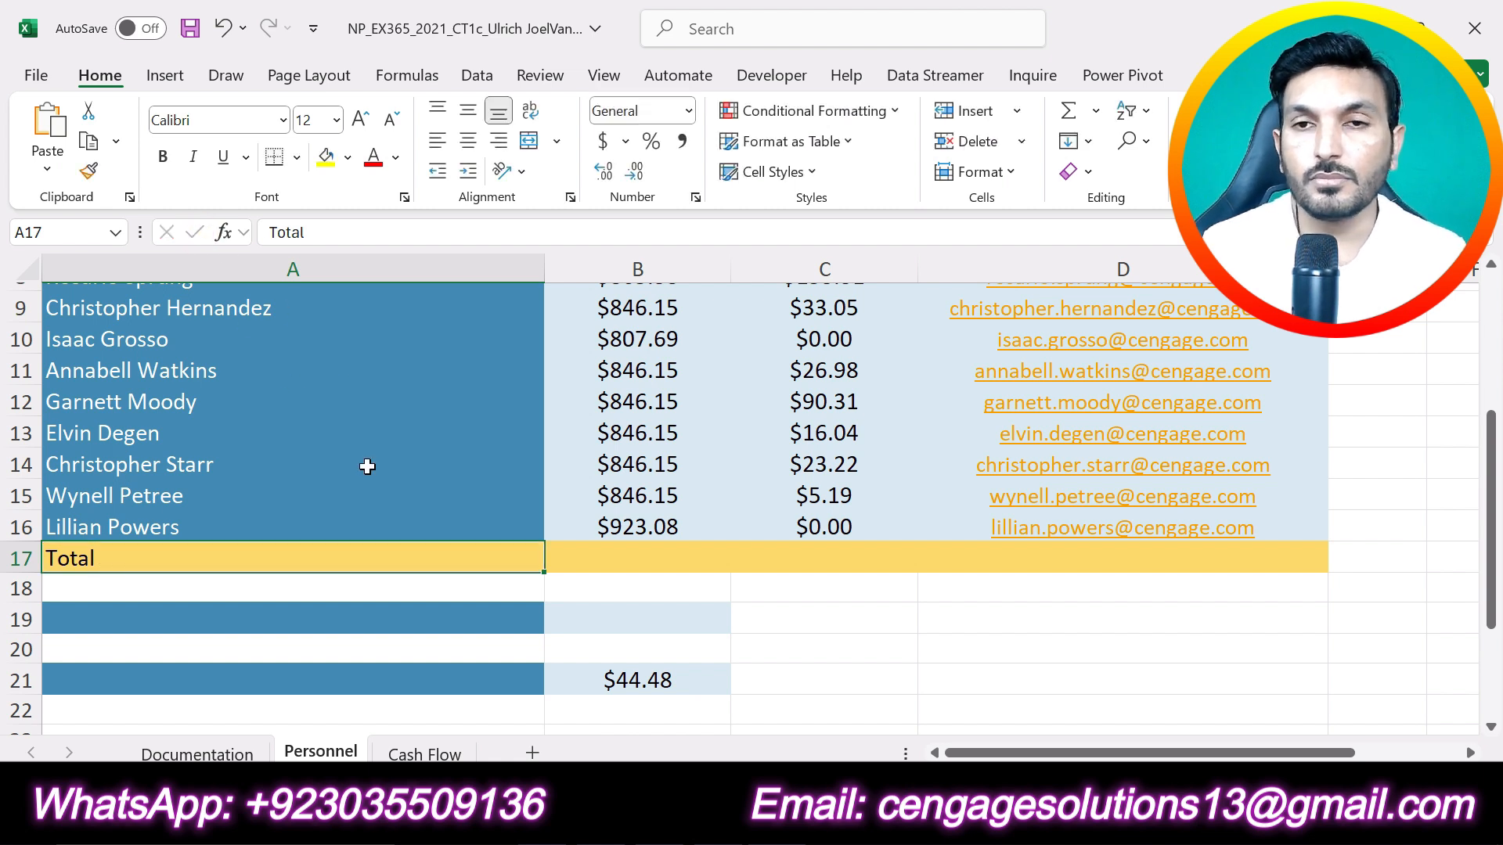
# Step: Switch to the Word instructions, undo the highlight on step 6 and highlight step 7 in yellow
pyautogui.hotkey('alt', 'Tab')
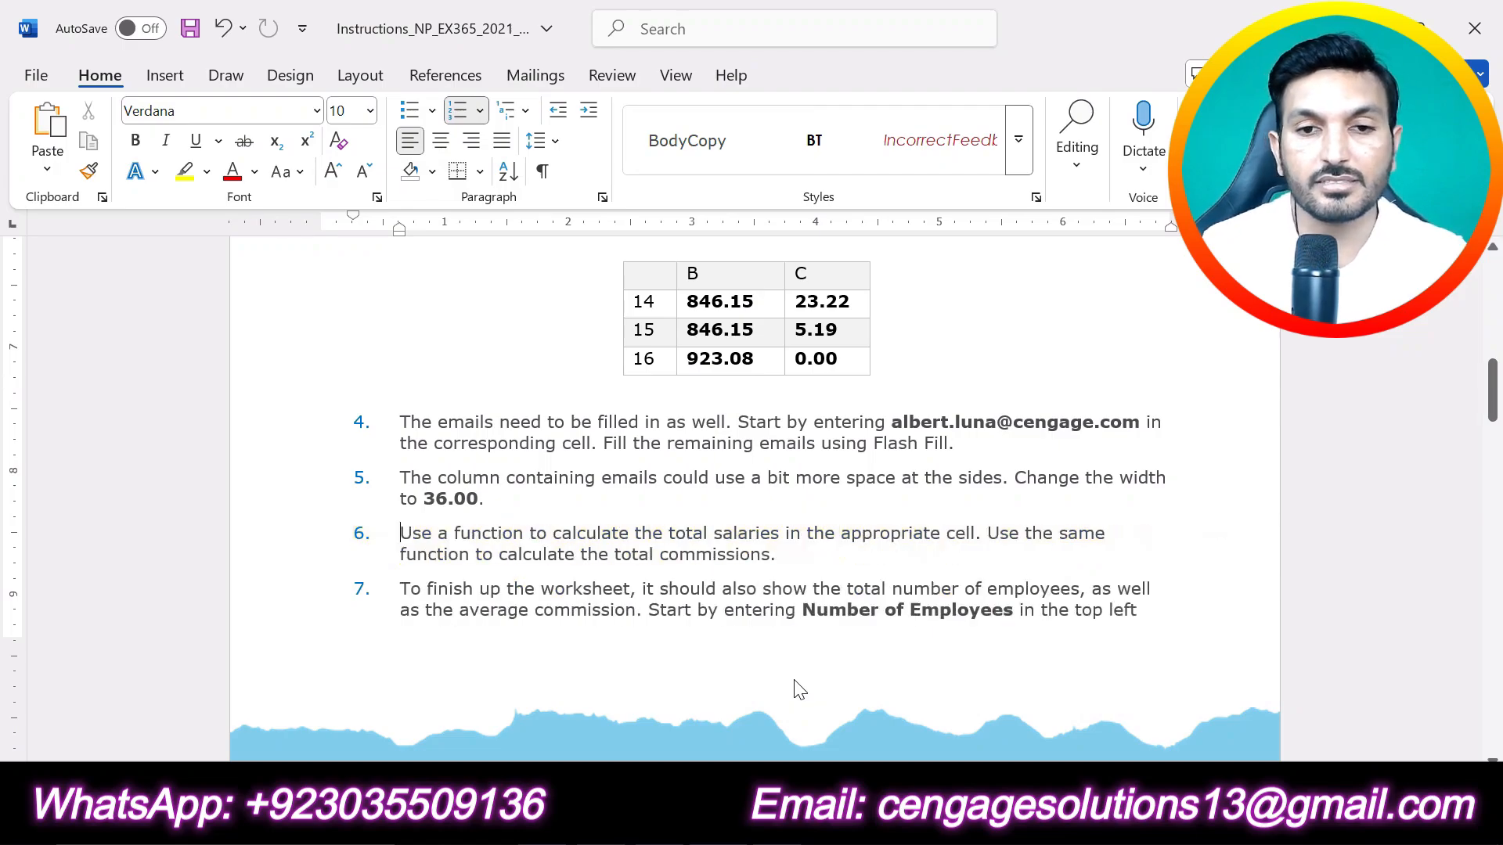
pyautogui.hotkey('ctrl', 'z')
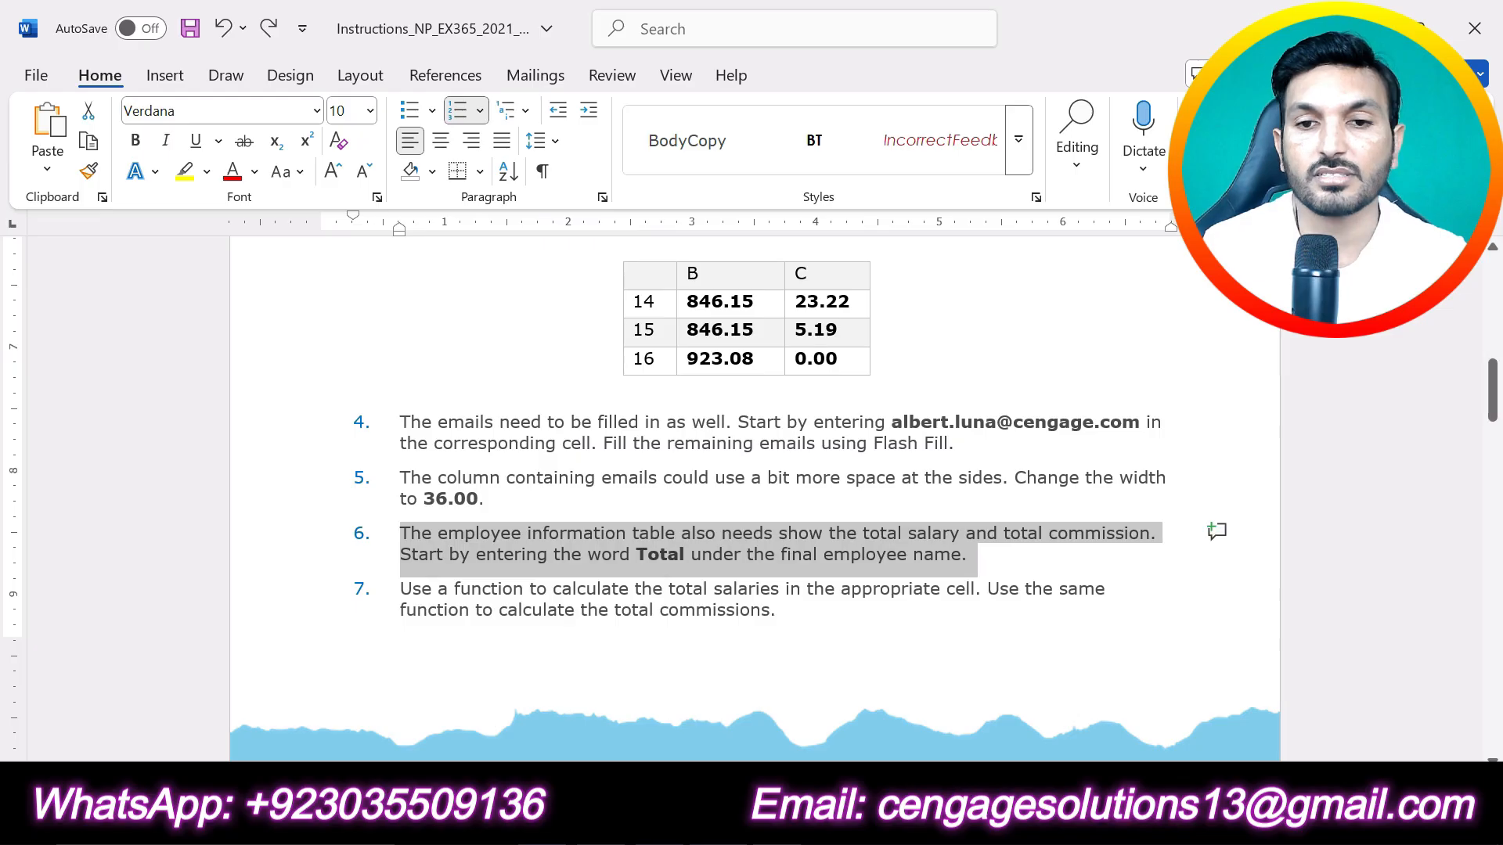
pyautogui.click(943, 609)
pyautogui.scroll(-2, 871, 626)
pyautogui.scroll(-2, 871, 634)
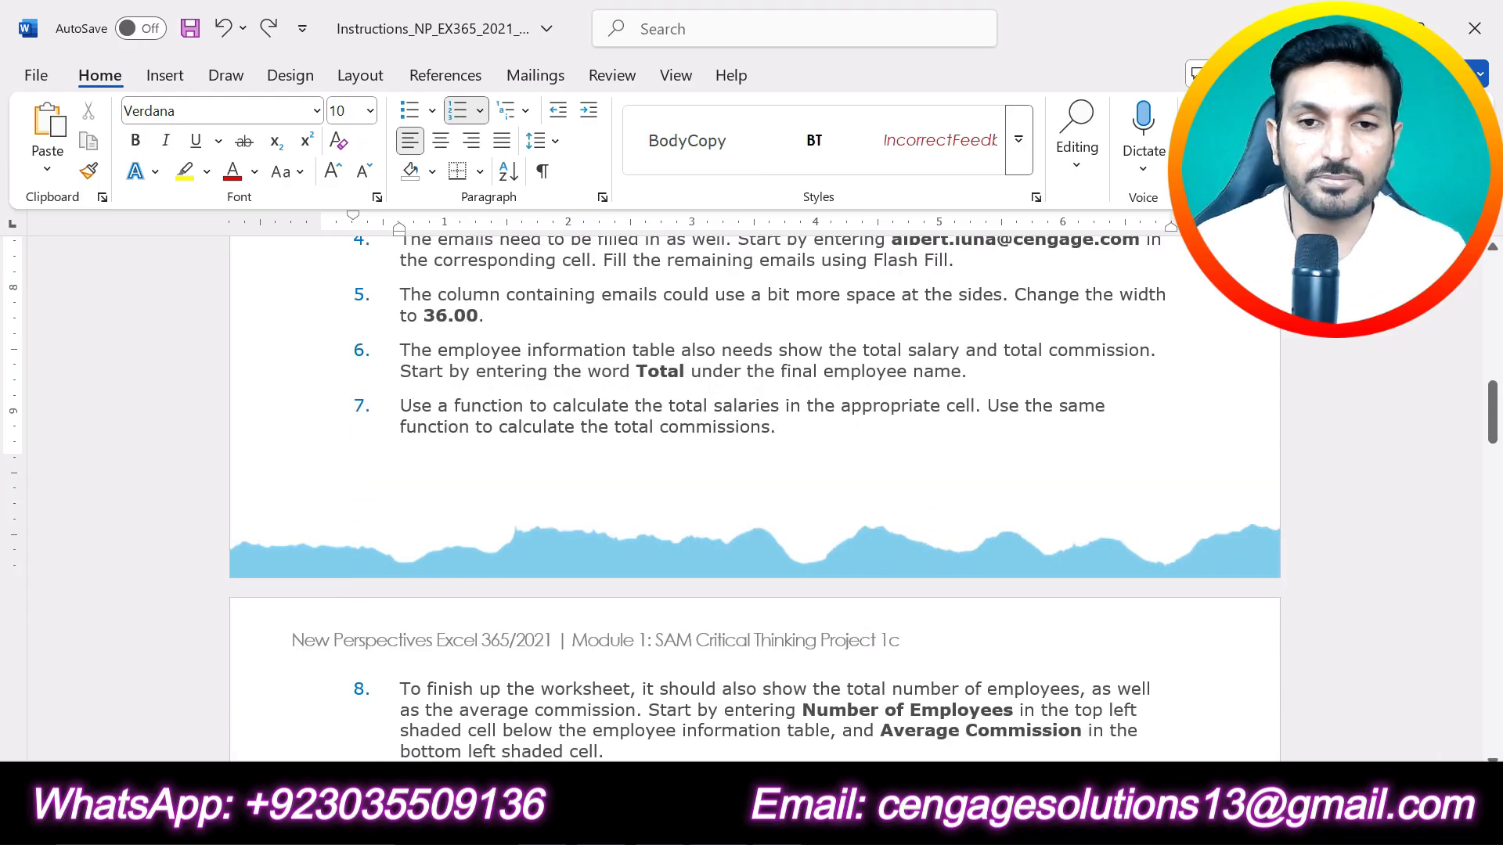
pyautogui.moveTo(783, 428); pyautogui.dragTo(401, 407)
pyautogui.click(475, 375)
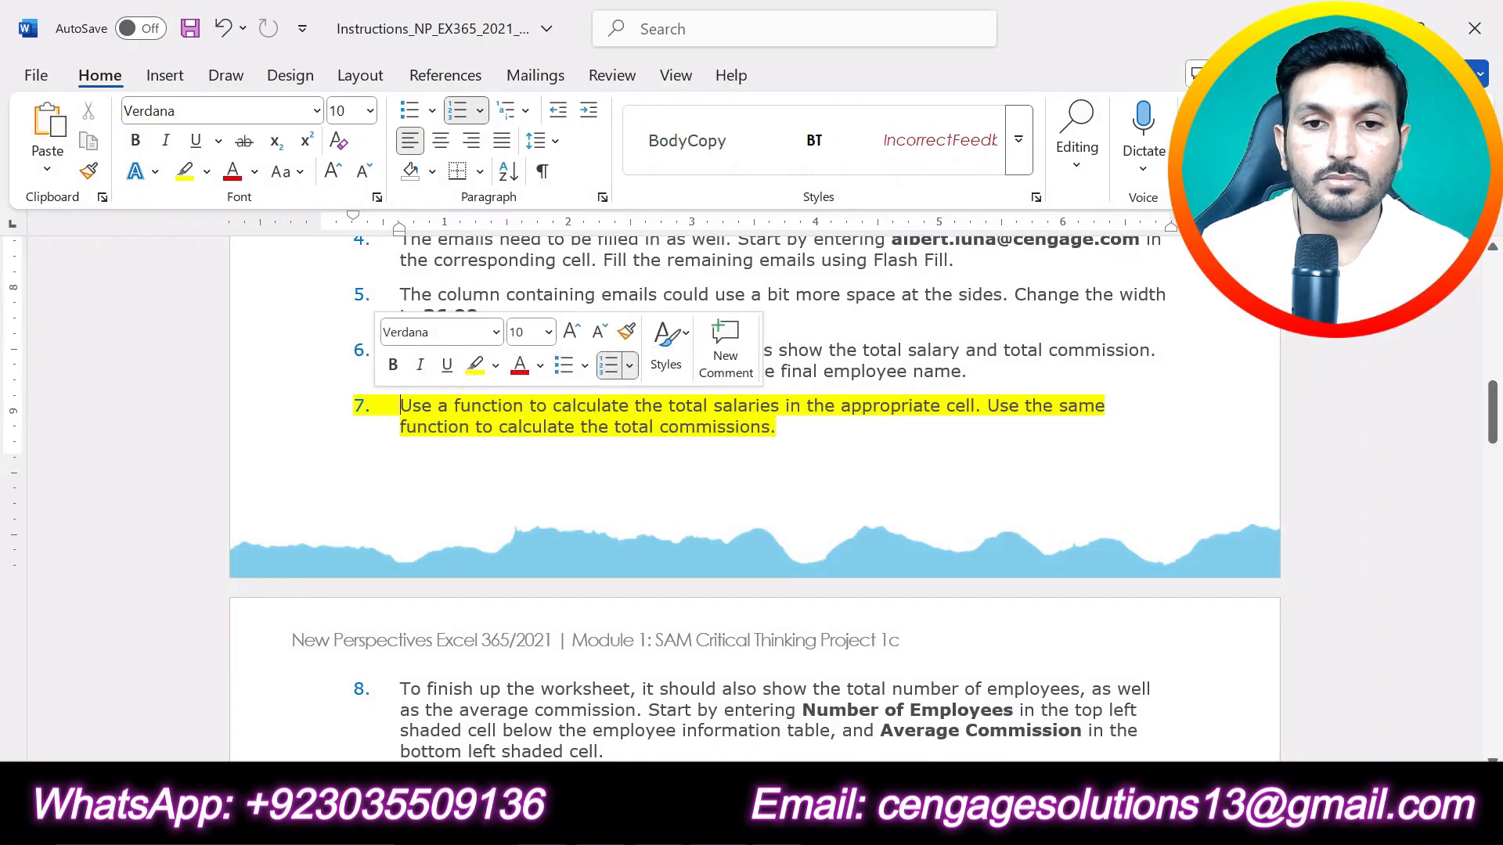
pyautogui.click(809, 441)
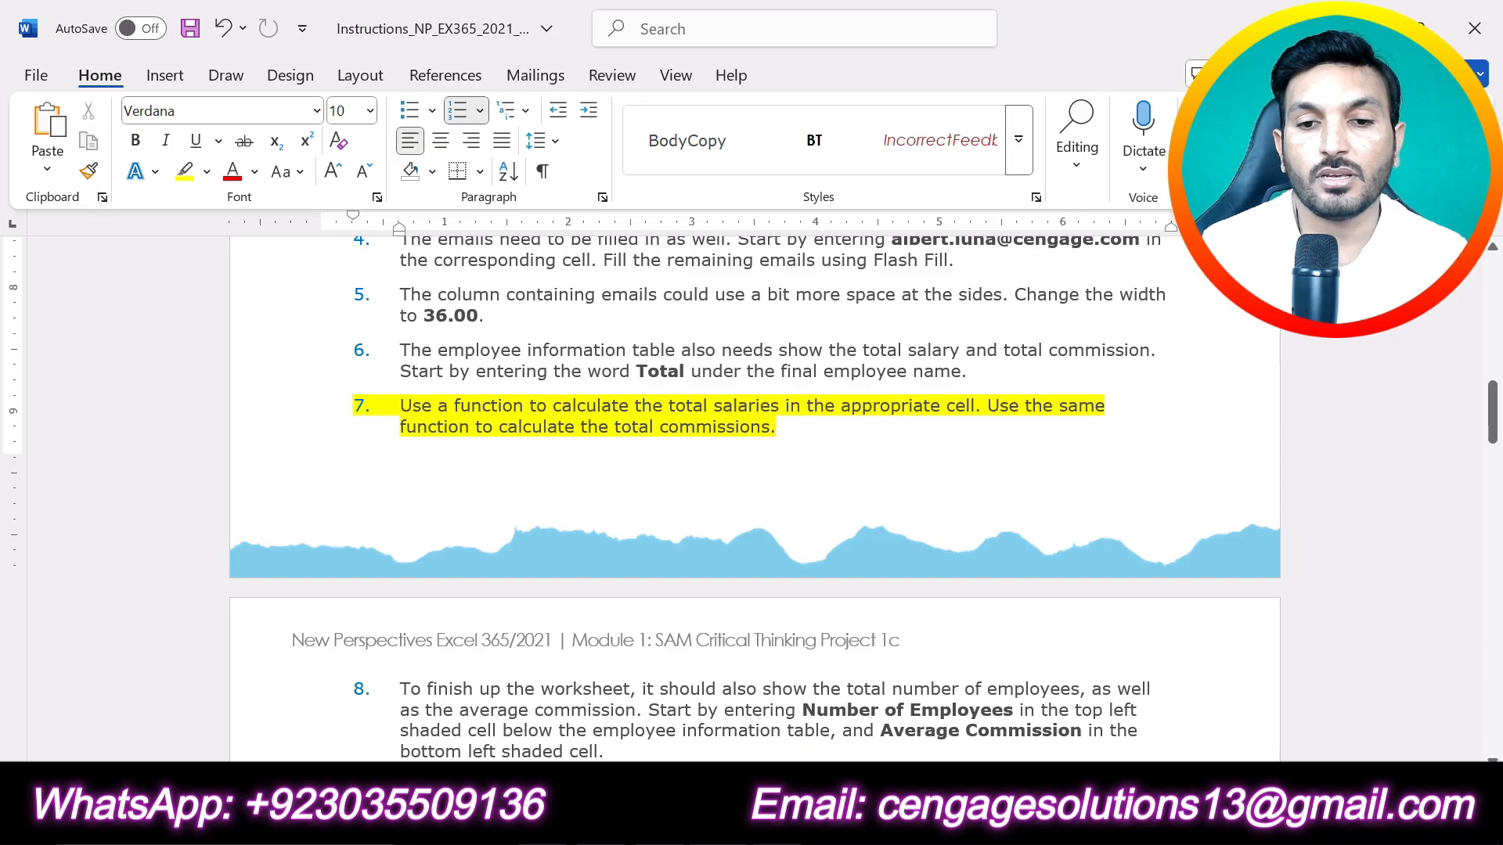
# Step: Switch to the Excel workbook and total the salaries in cell B17 with the formula =SUM(B5:B16)
pyautogui.hotkey('alt', 'Tab')
pyautogui.scroll(2, 832, 611)
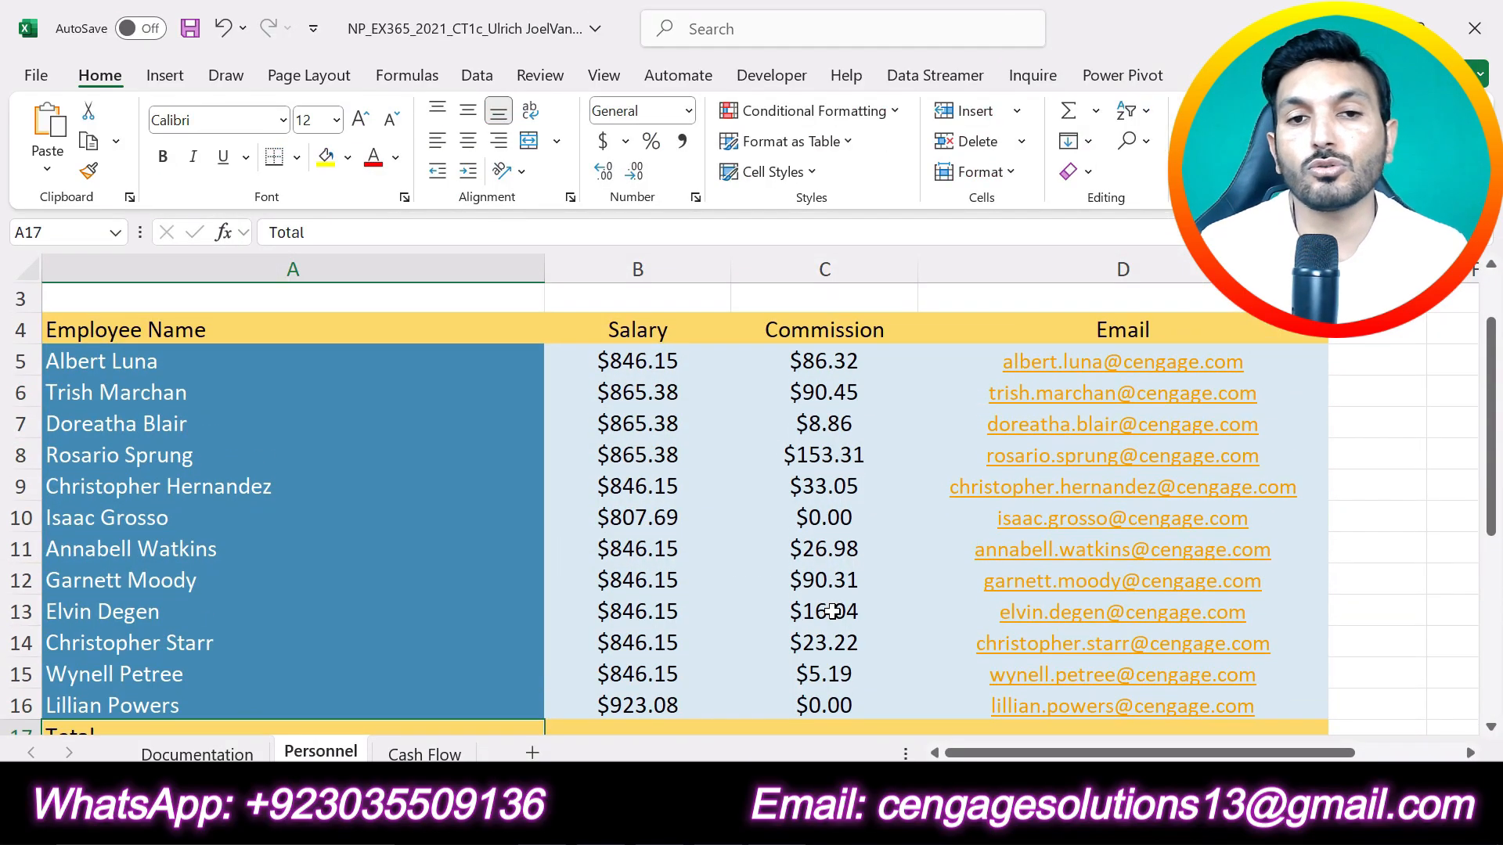
pyautogui.moveTo(638, 362); pyautogui.dragTo(638, 706)
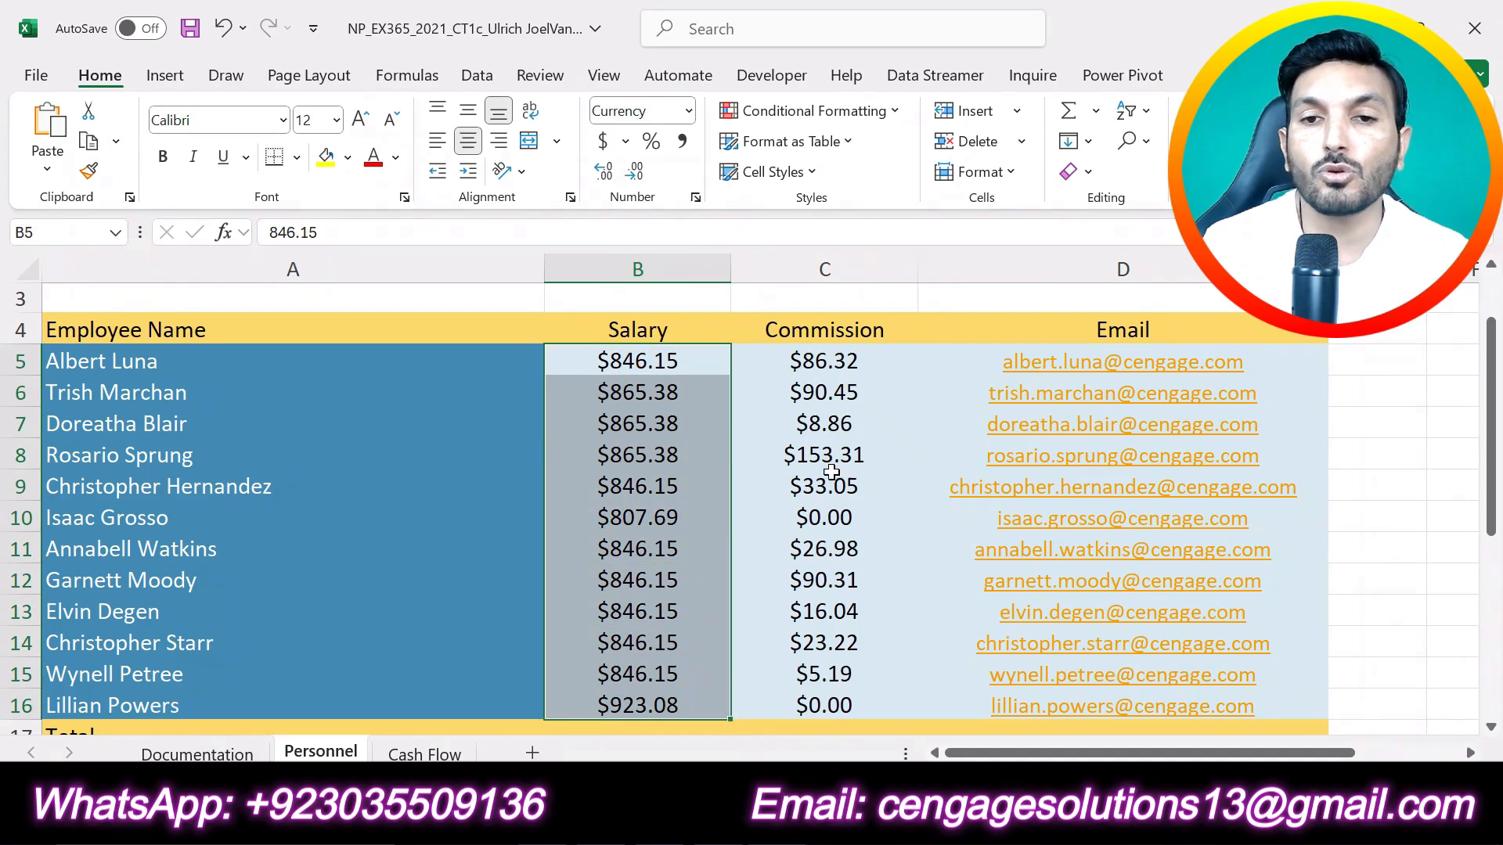
pyautogui.moveTo(814, 362); pyautogui.dragTo(815, 706)
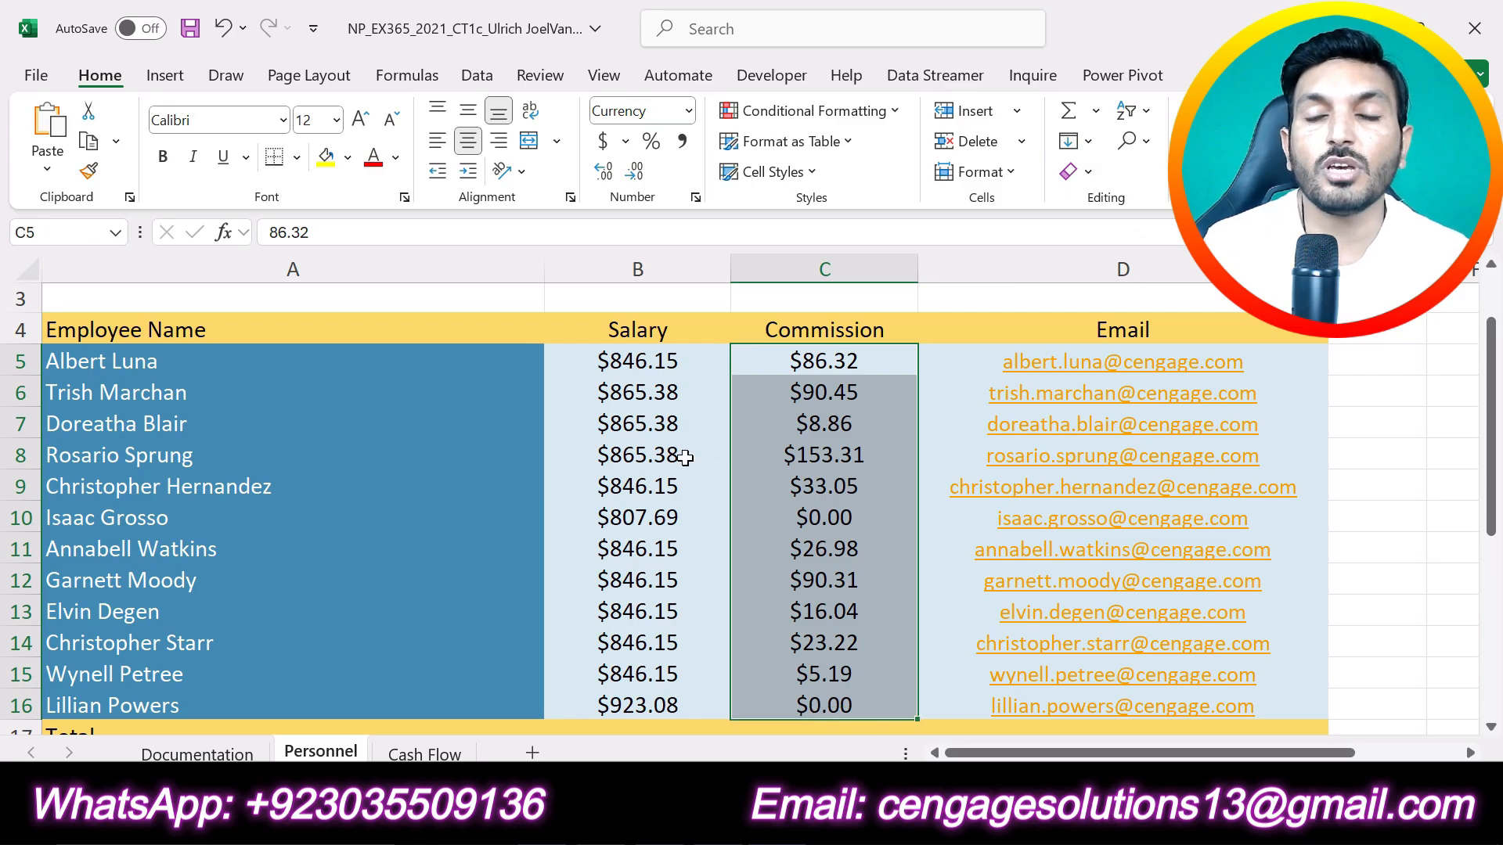
pyautogui.scroll(-1, 685, 457)
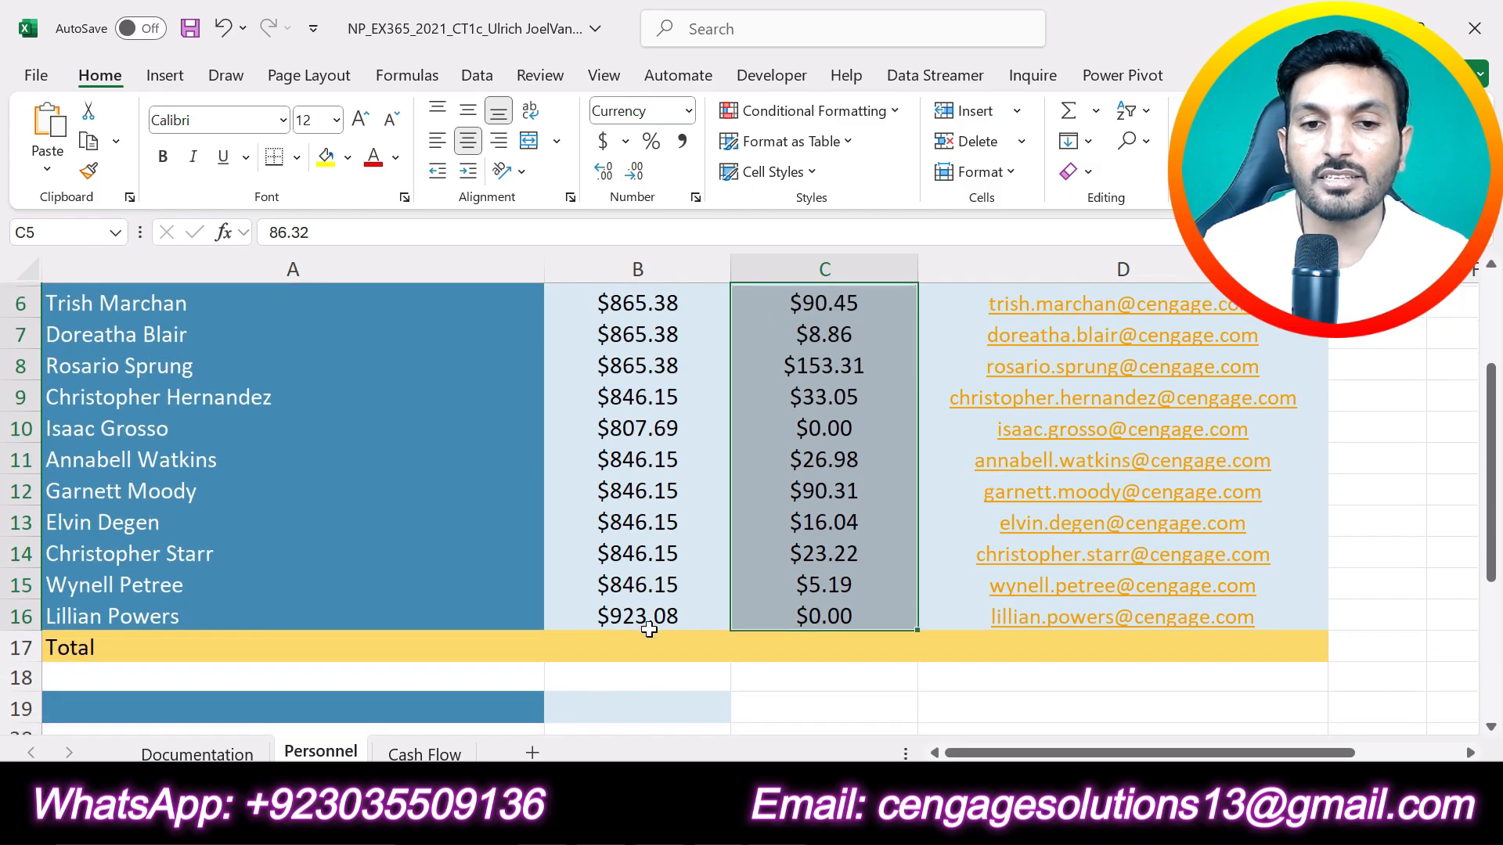
pyautogui.click(647, 648)
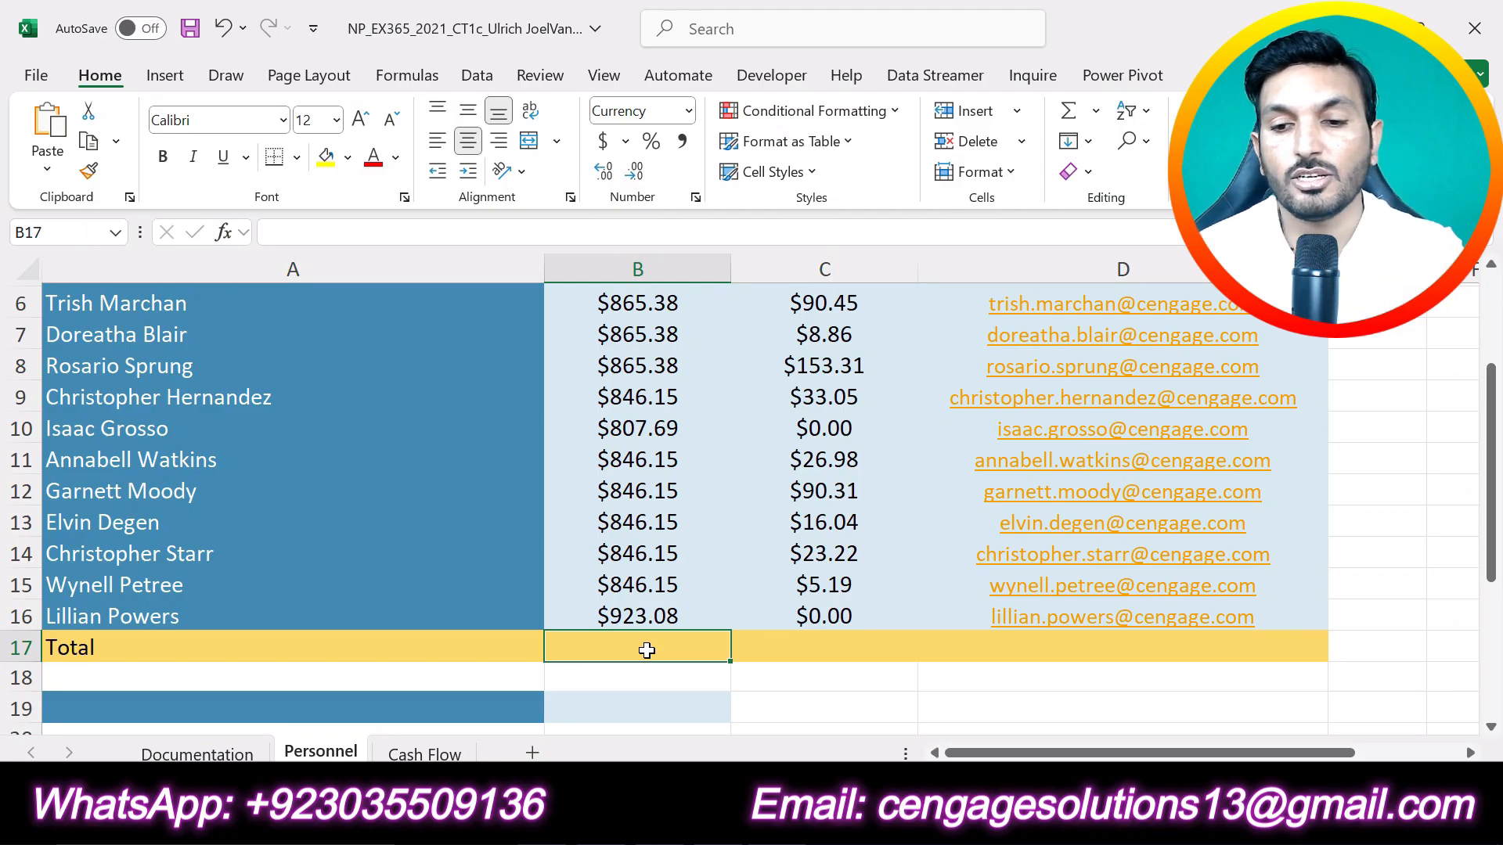
pyautogui.write('=')
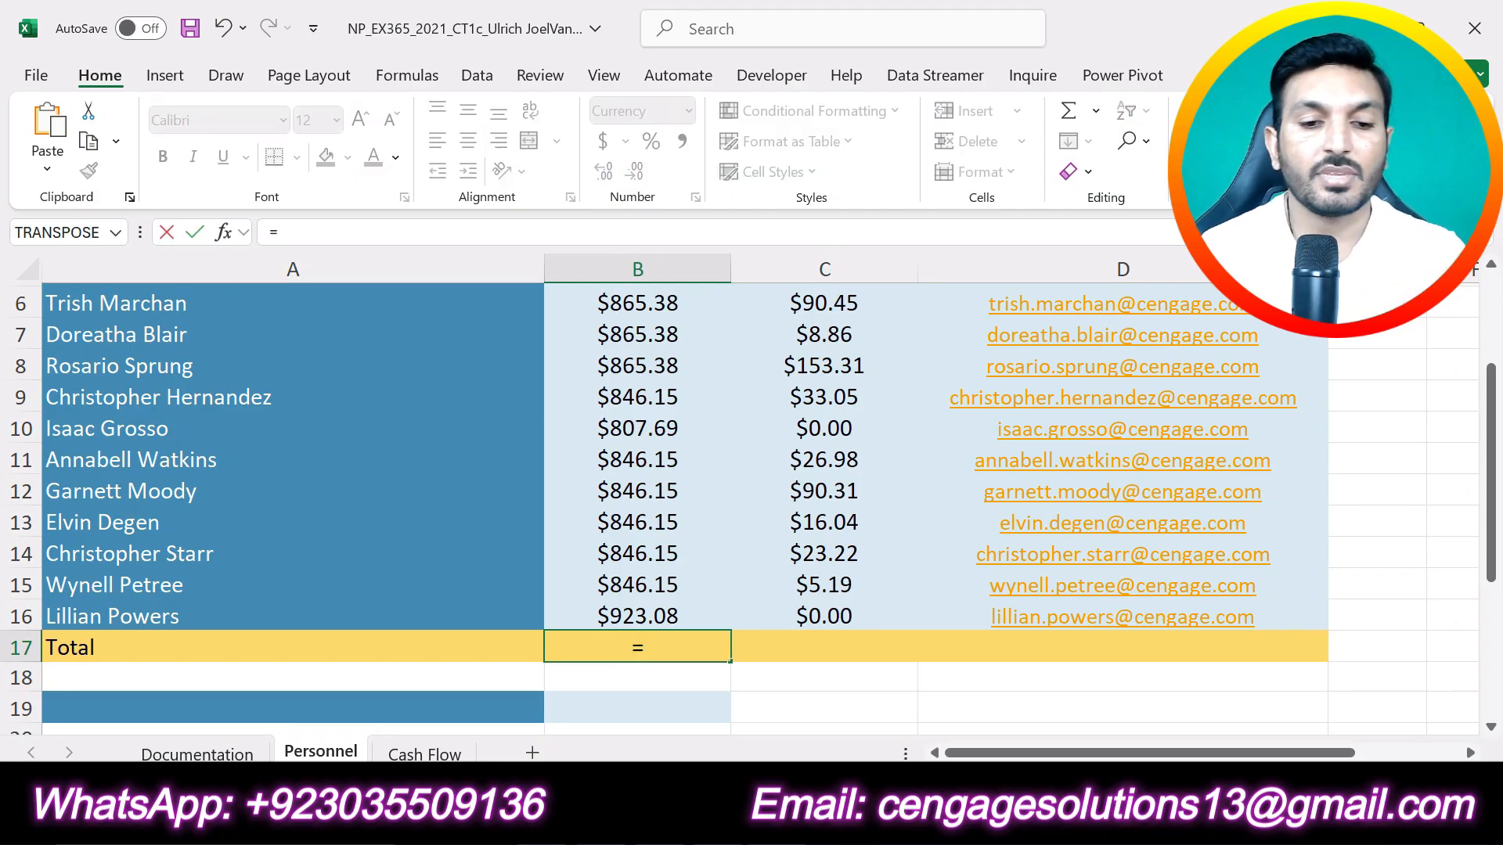
pyautogui.write('sum')
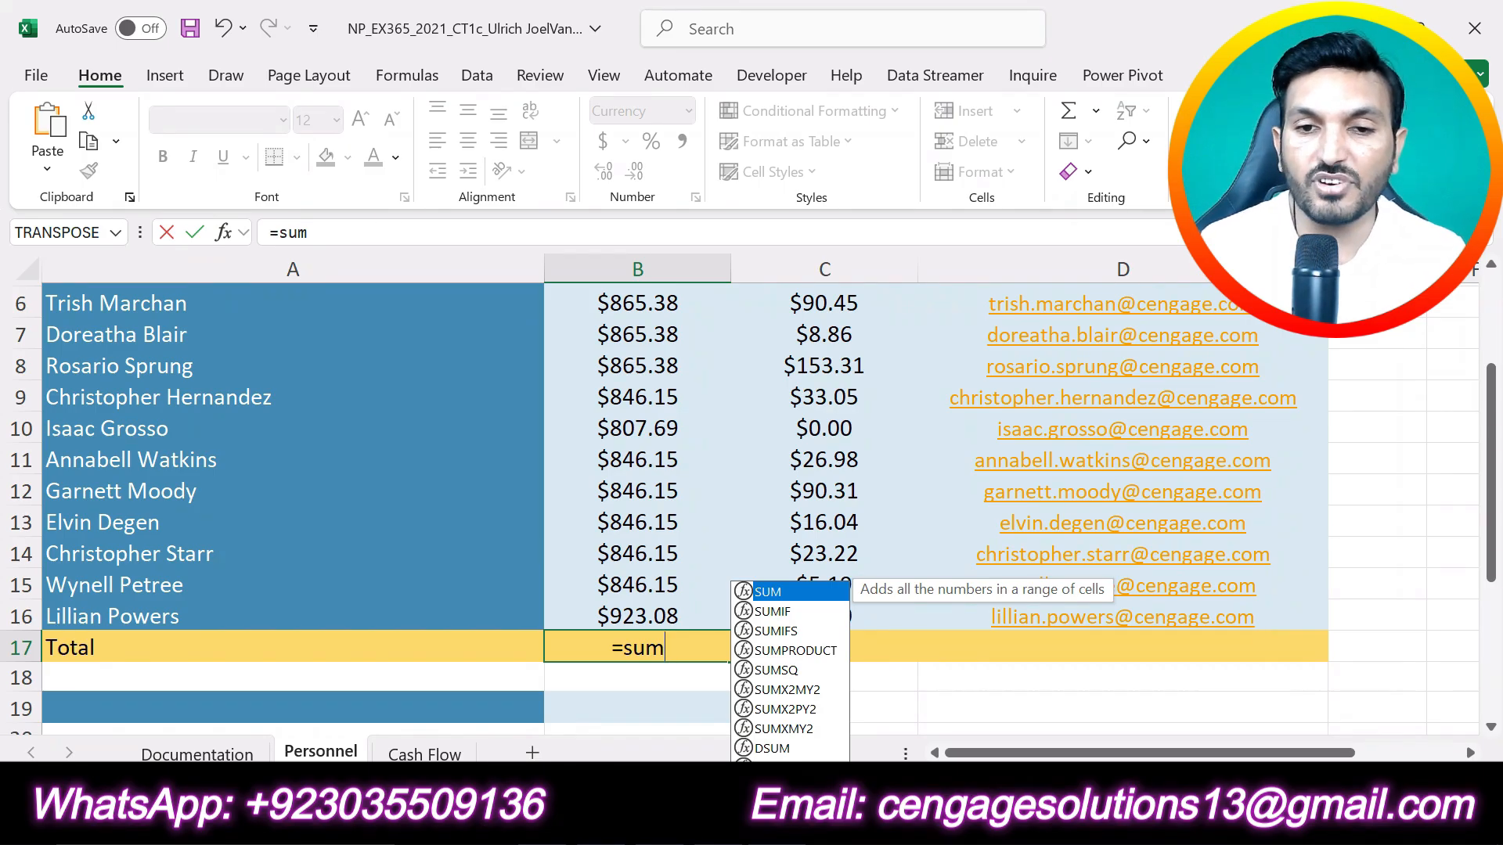
pyautogui.doubleClick(771, 597)
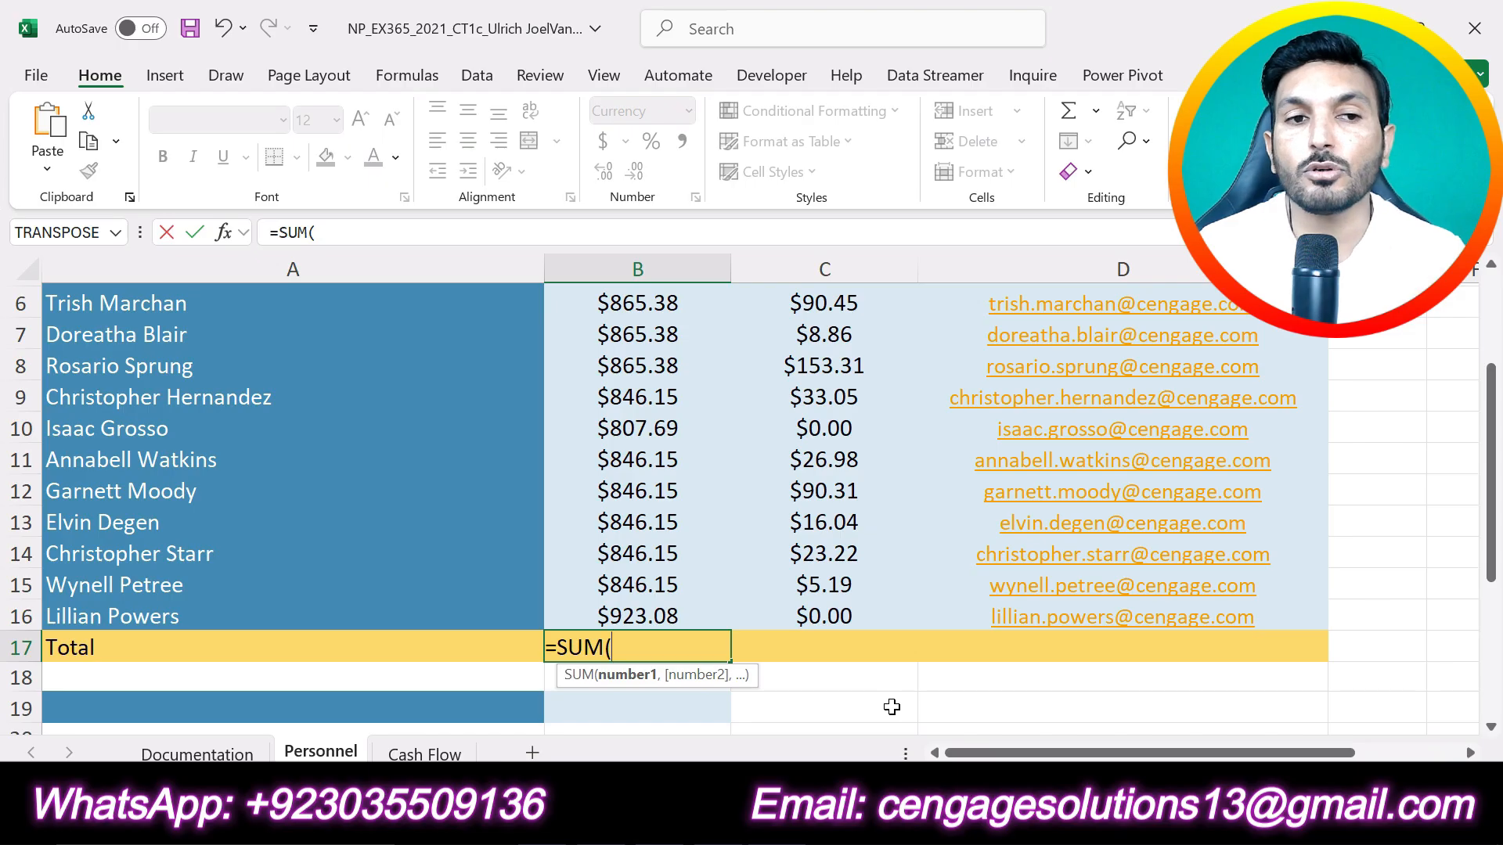
pyautogui.scroll(1, 891, 707)
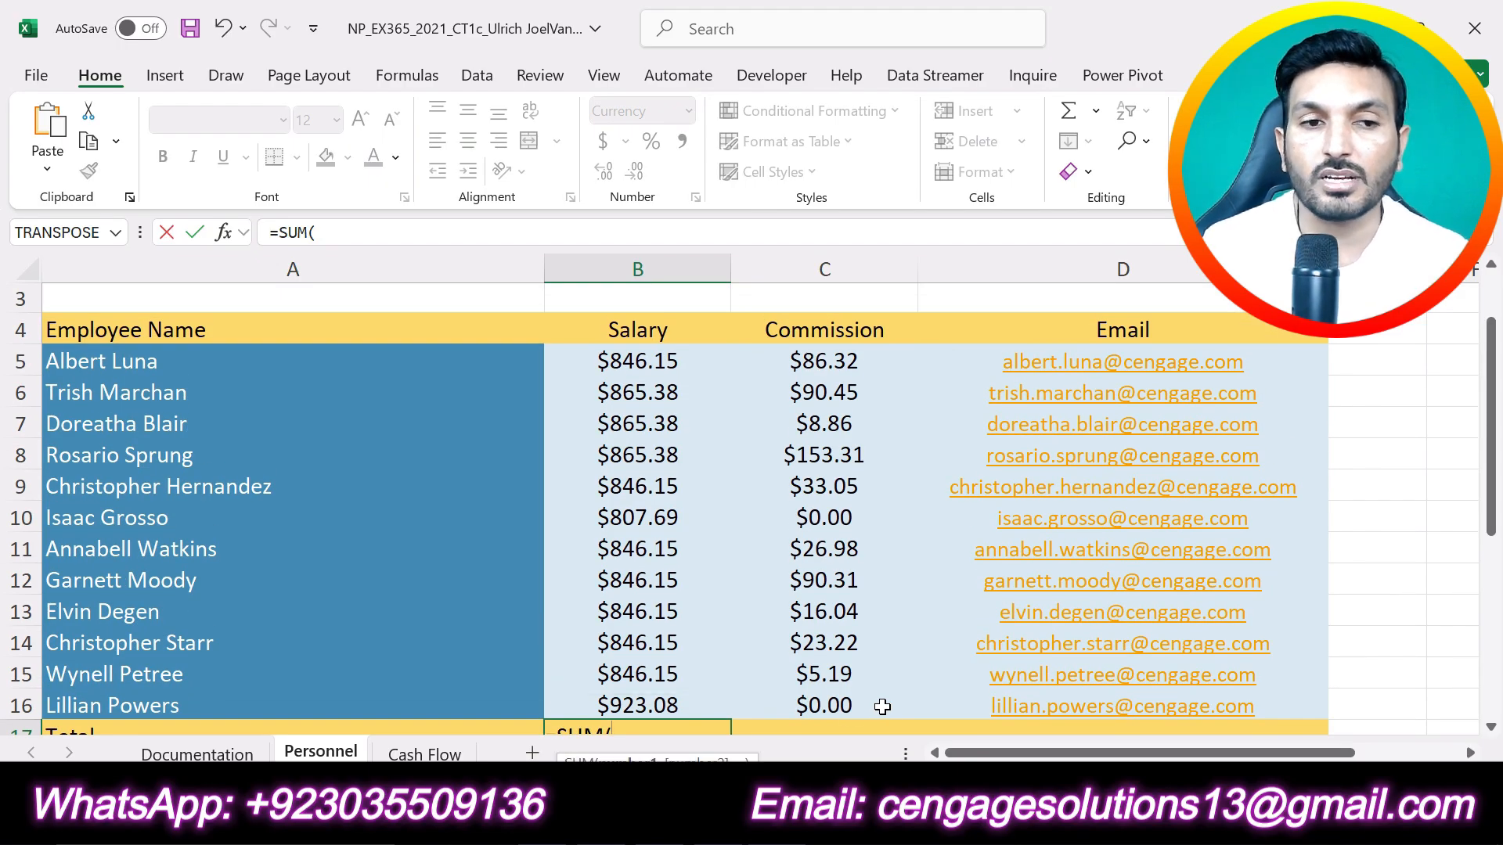
pyautogui.moveTo(640, 358); pyautogui.dragTo(645, 698)
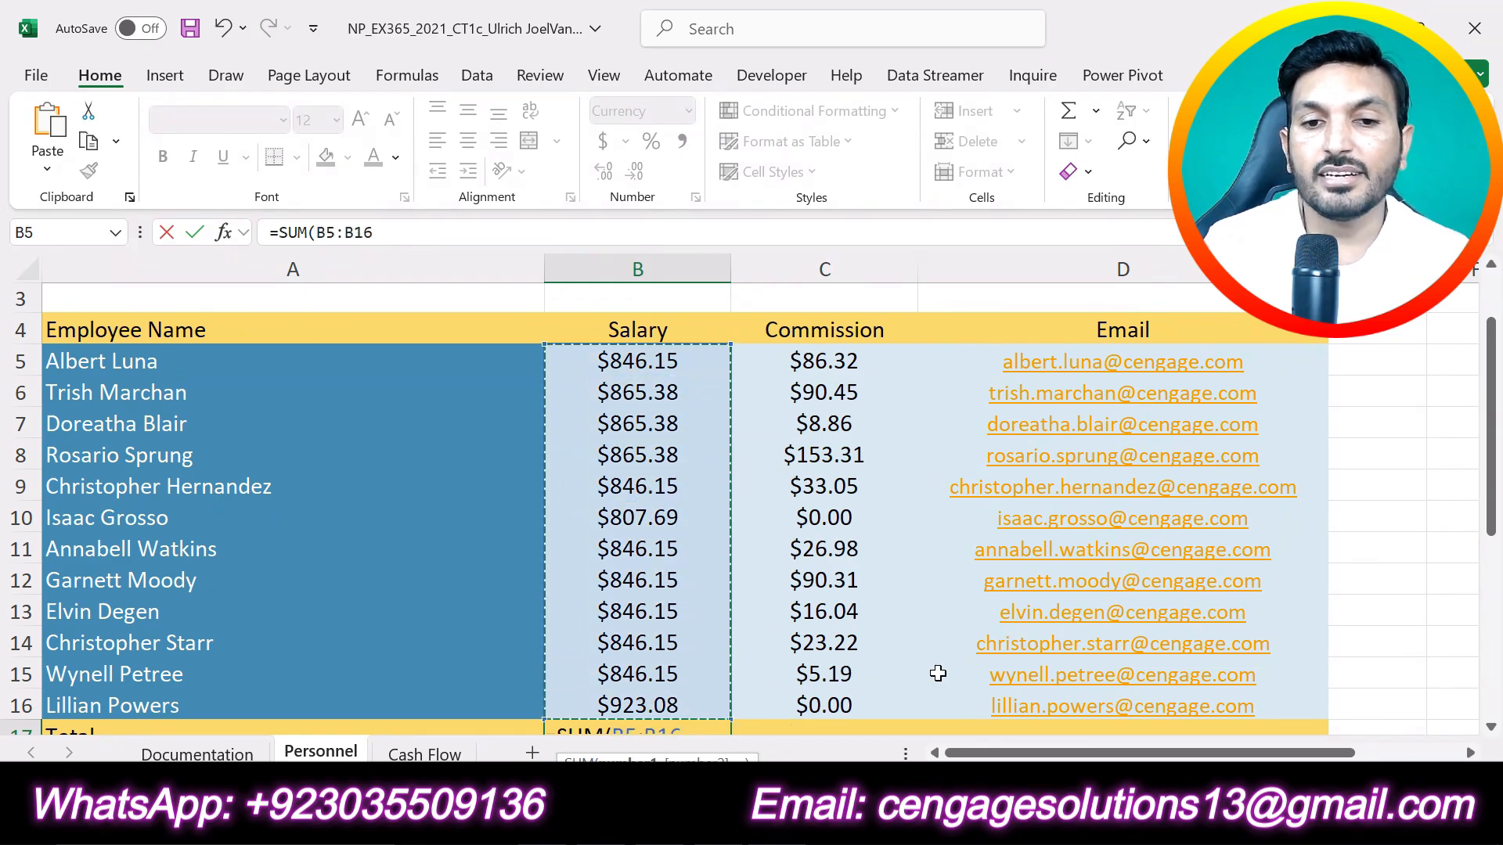
pyautogui.scroll(-2, 939, 674)
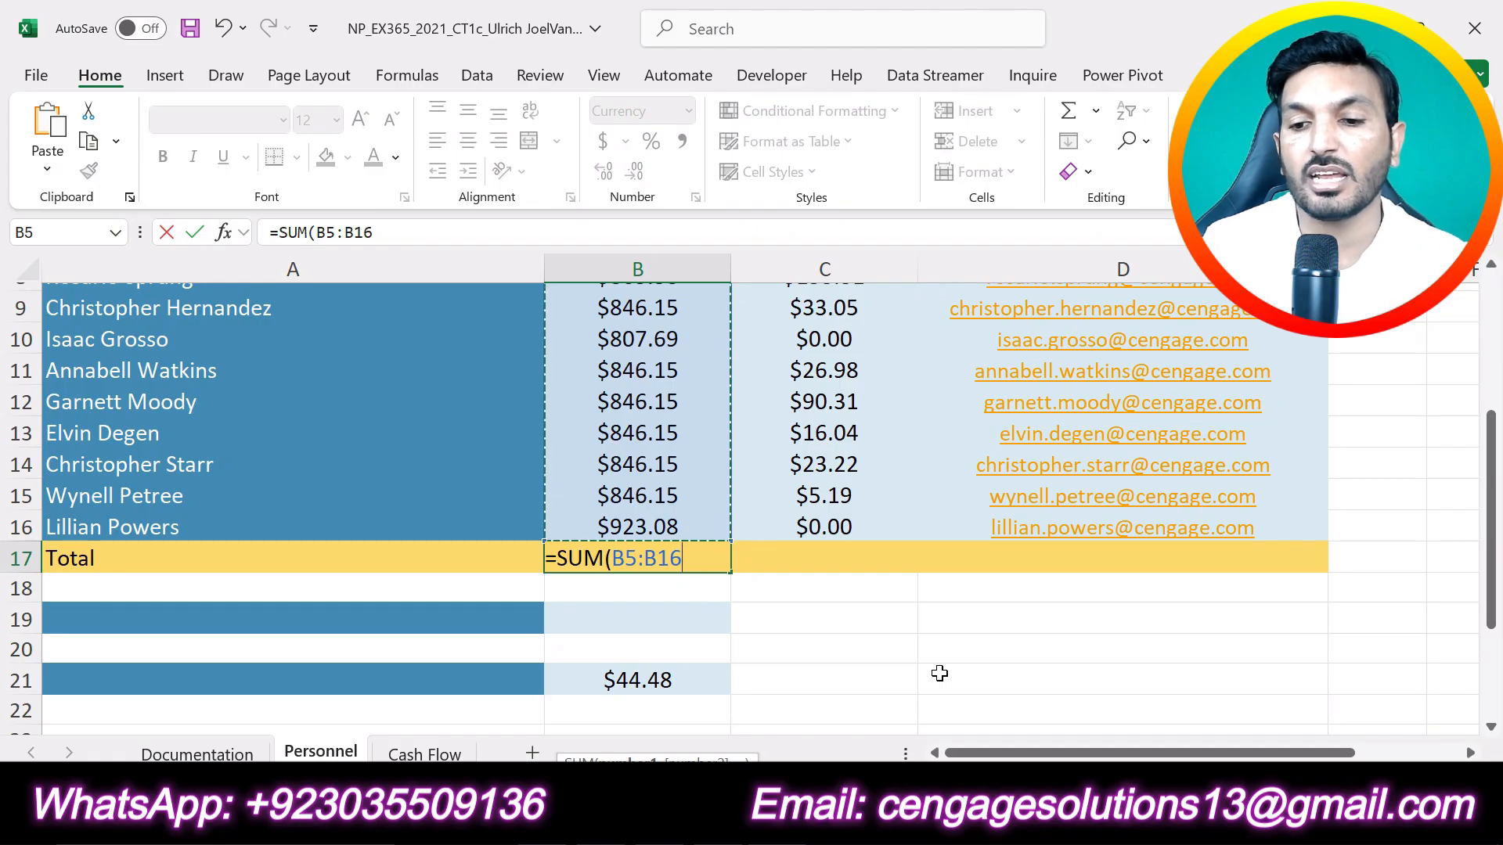
pyautogui.press('Return')
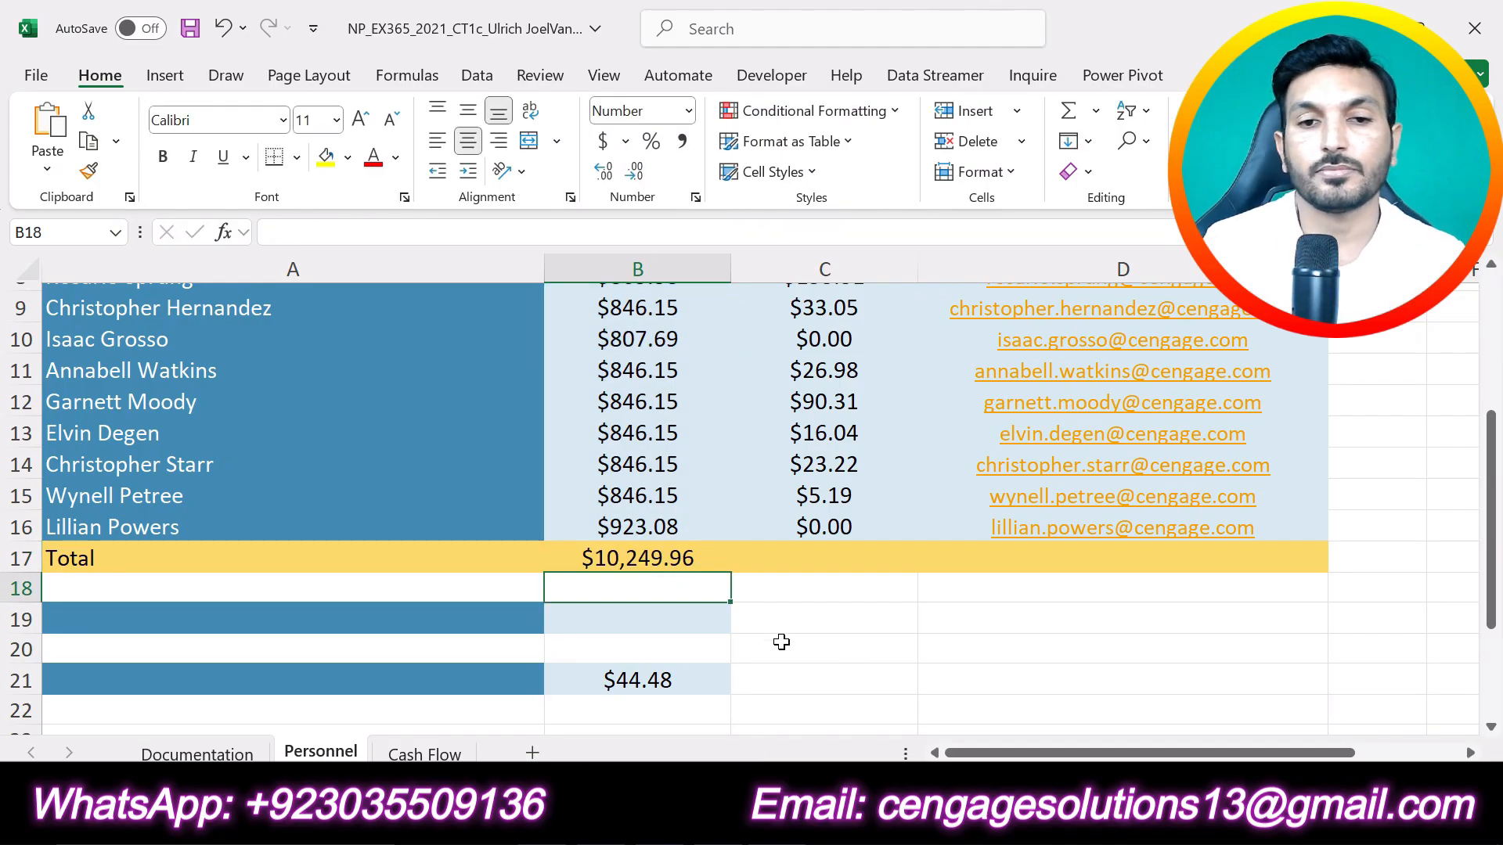
pyautogui.click(648, 557)
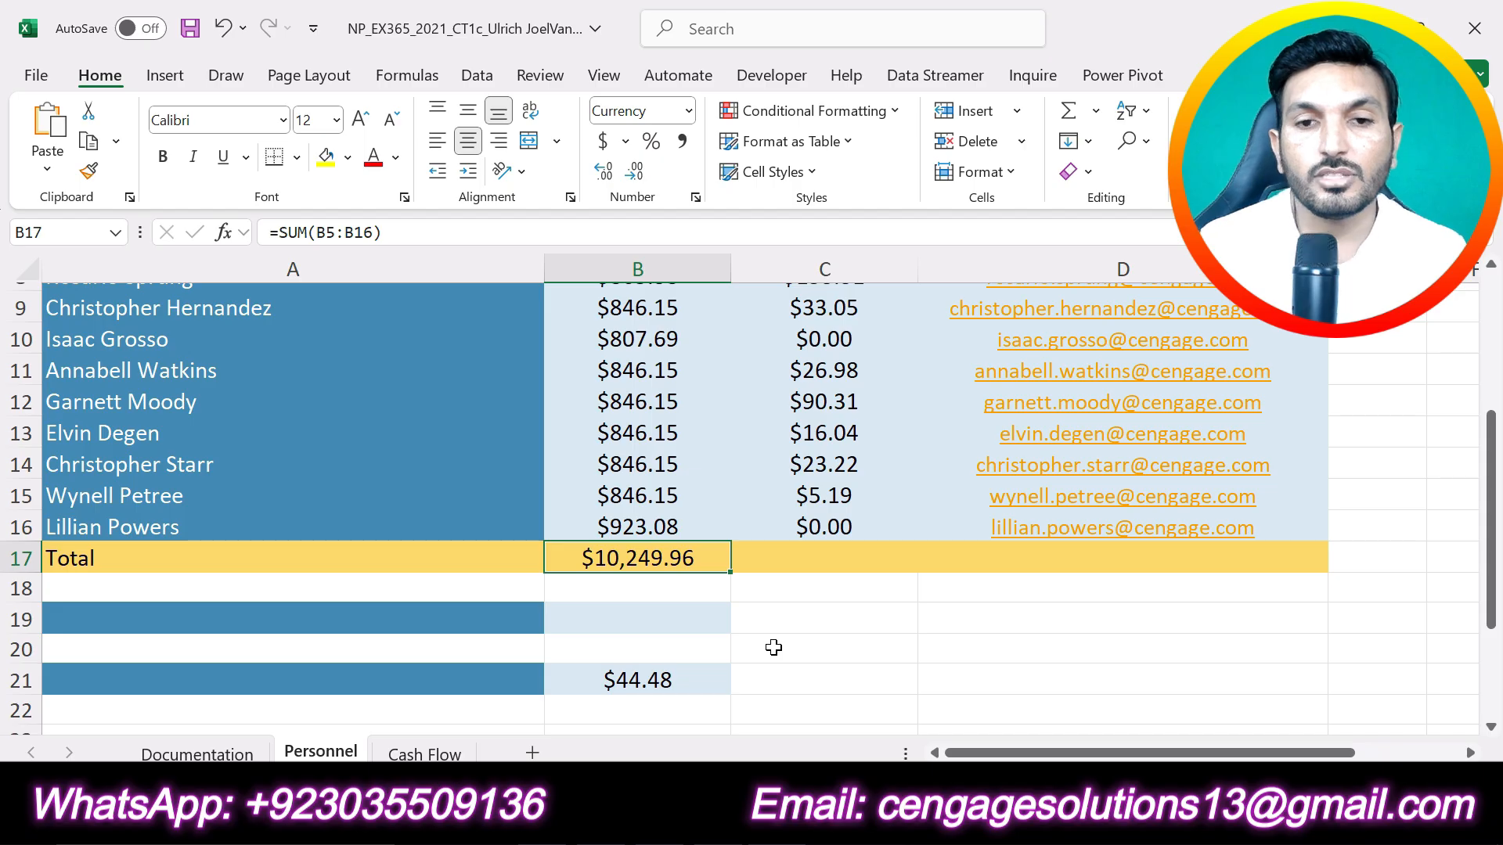
pyautogui.scroll(2, 773, 647)
pyautogui.scroll(-1, 773, 647)
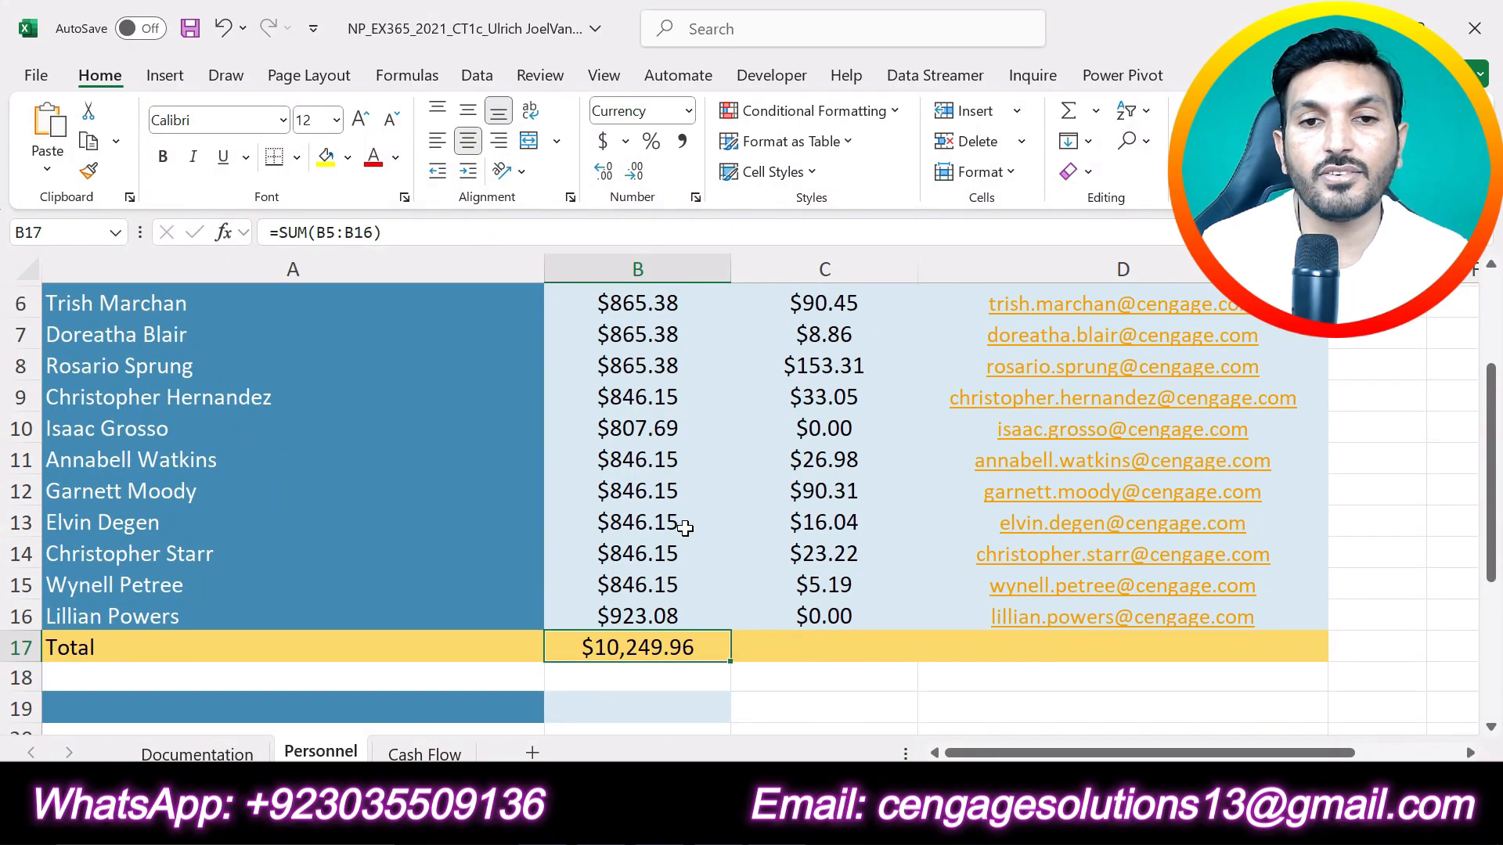
# Step: Check step 7 in the Word instructions, return to the Excel workbook and fill the SUM formula from B17 into C17 to total the commissions
pyautogui.hotkey('alt', 'Tab')
pyautogui.click(807, 429)
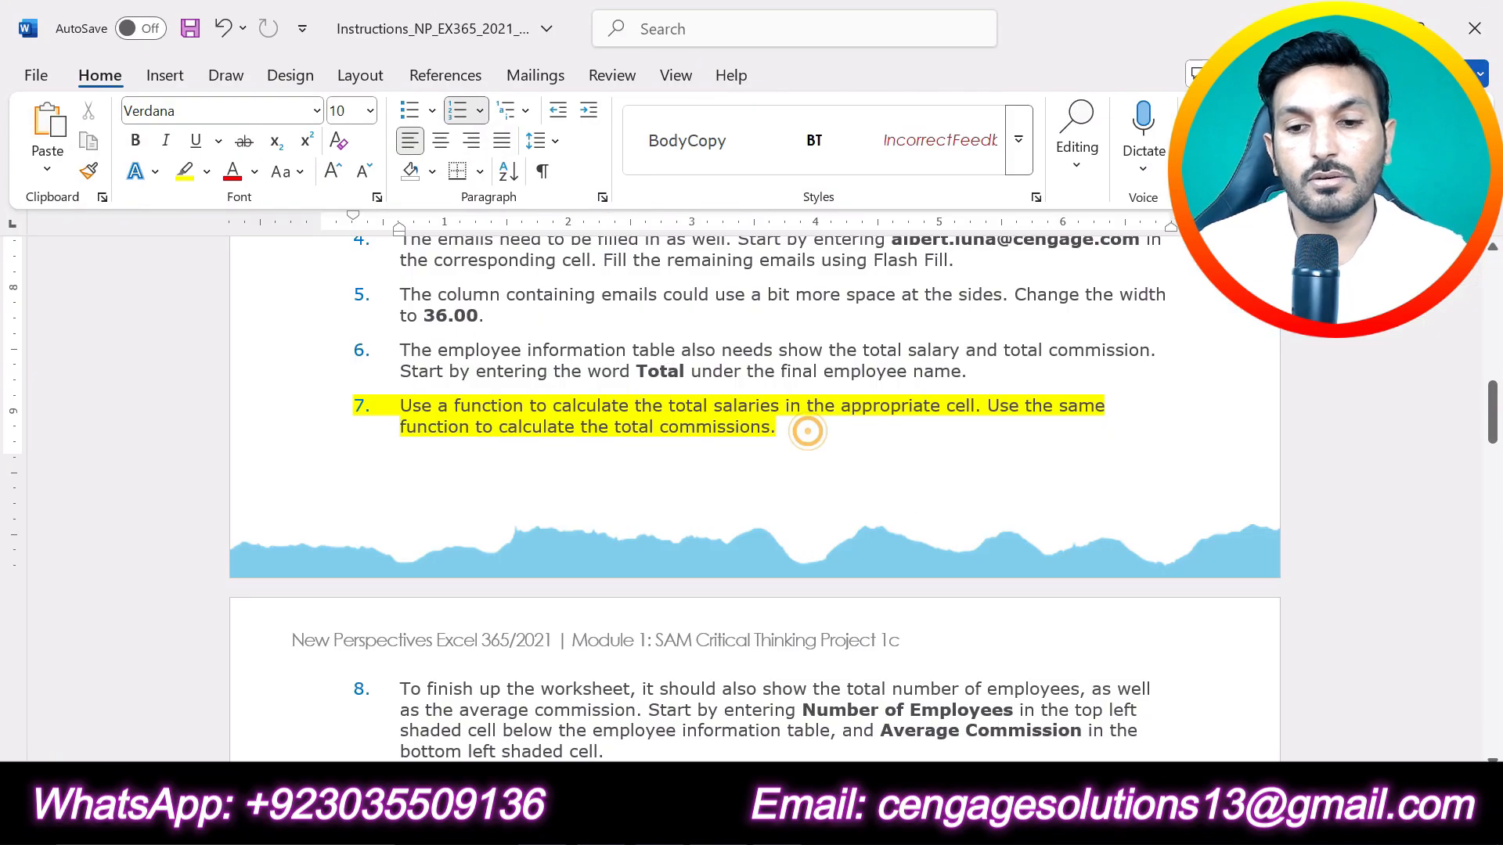
pyautogui.hotkey('alt', 'Tab')
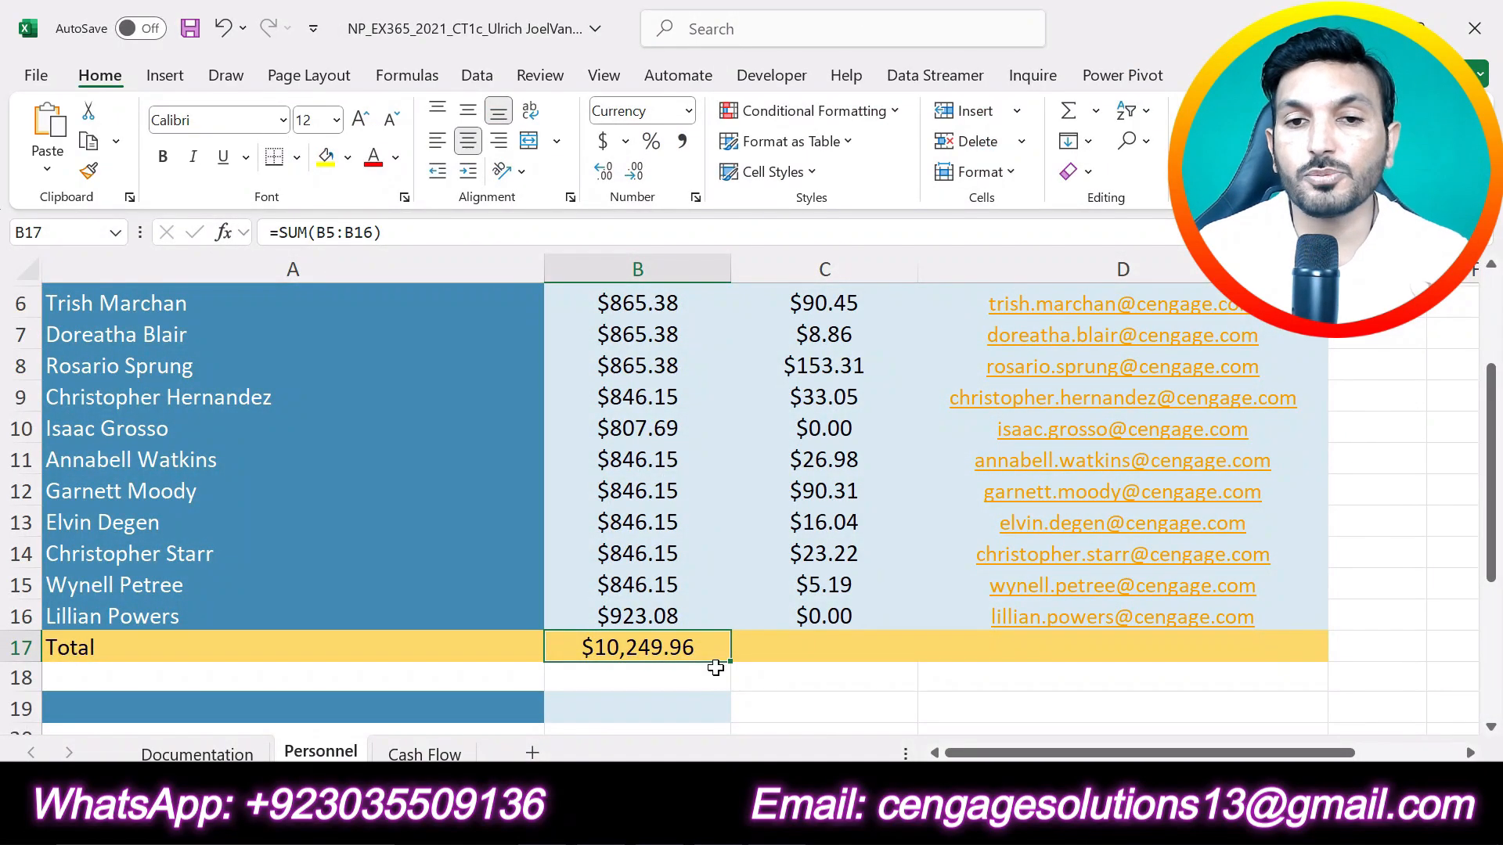
pyautogui.click(817, 643)
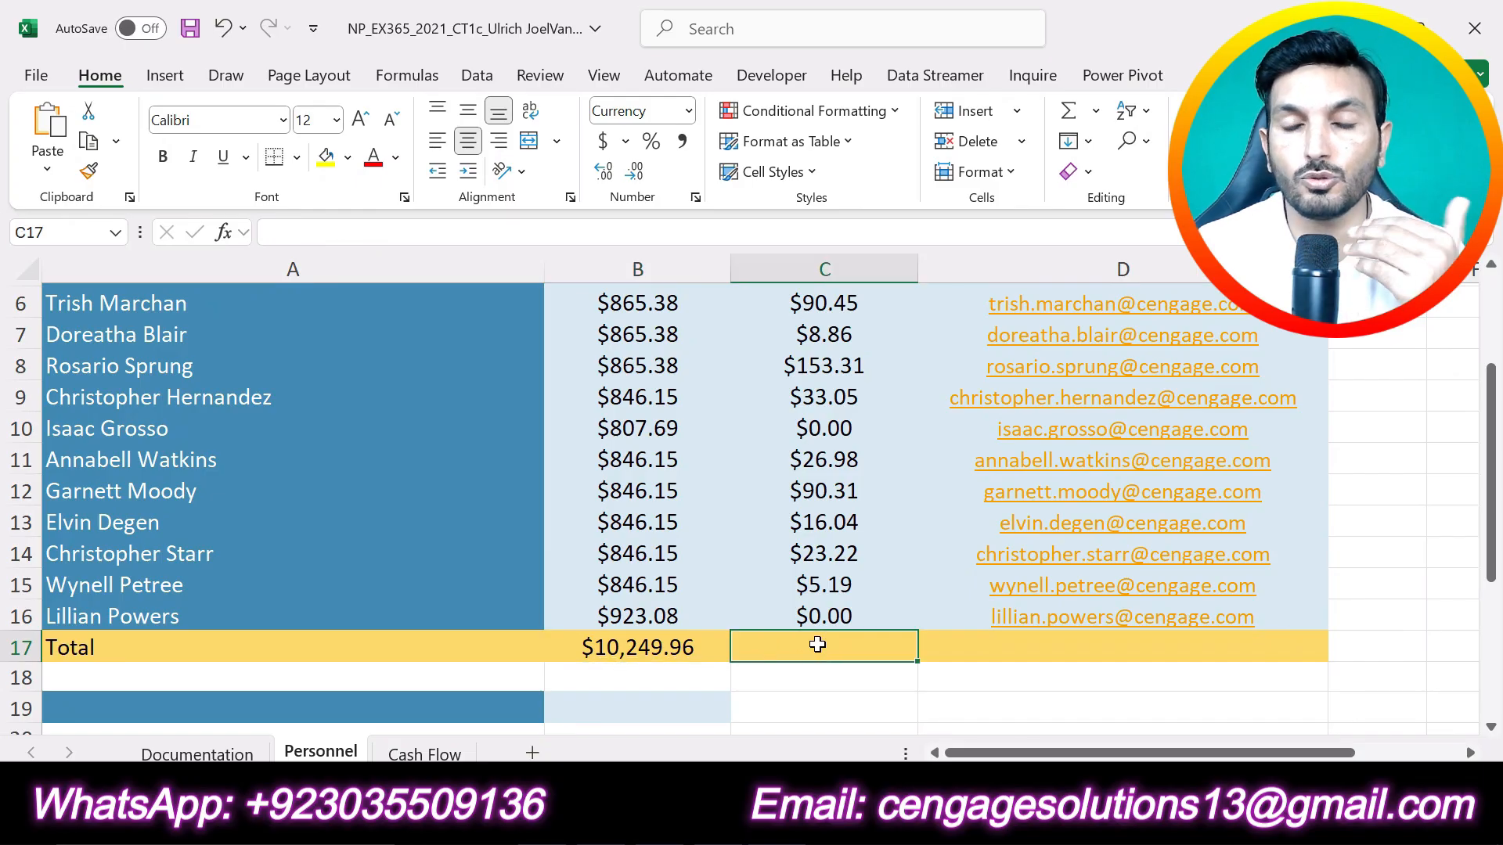
pyautogui.click(673, 652)
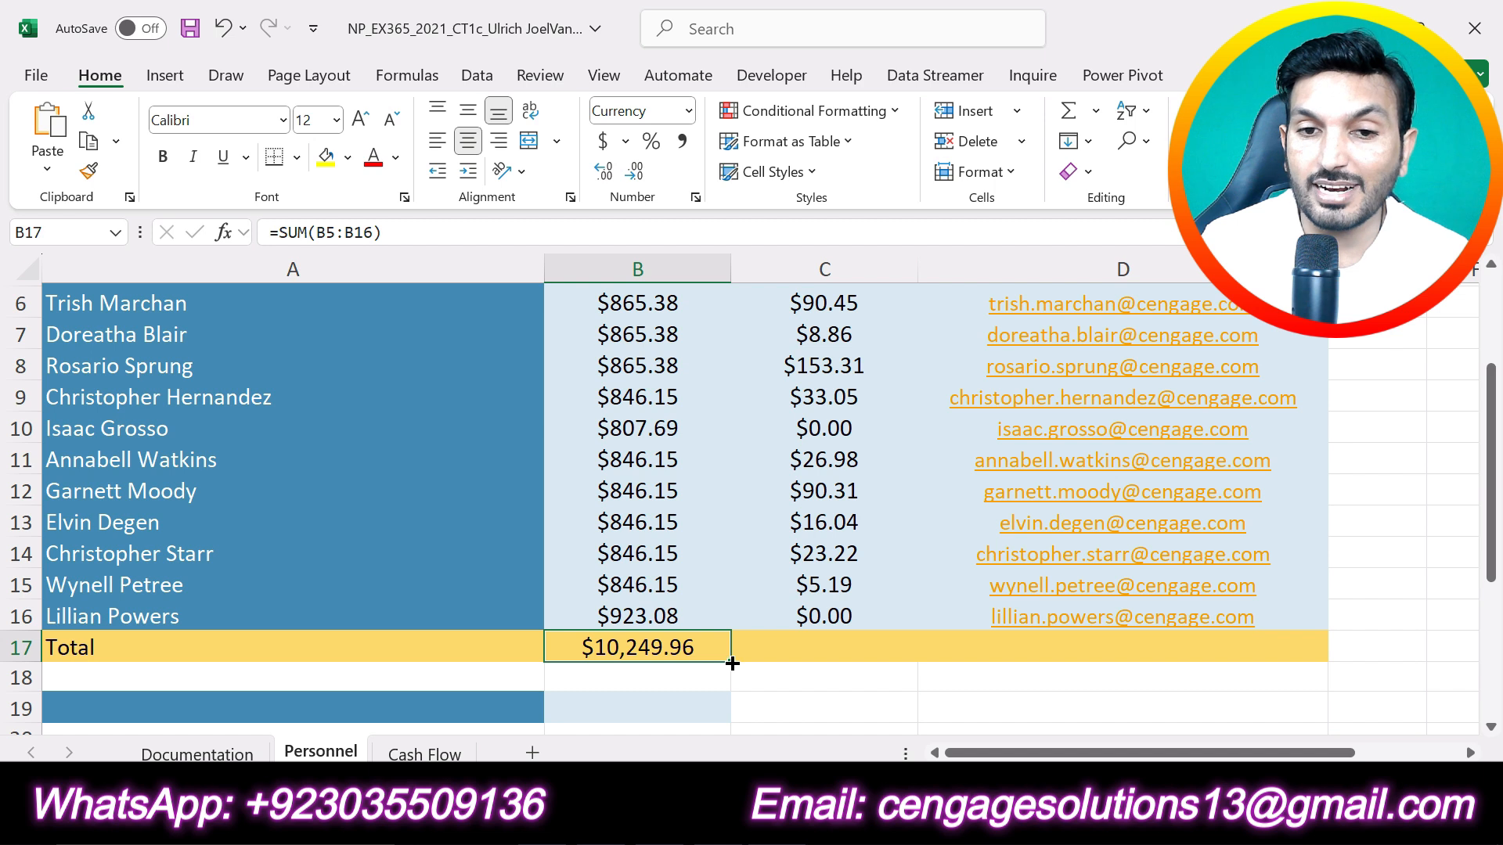
pyautogui.moveTo(837, 660); pyautogui.dragTo(877, 656)
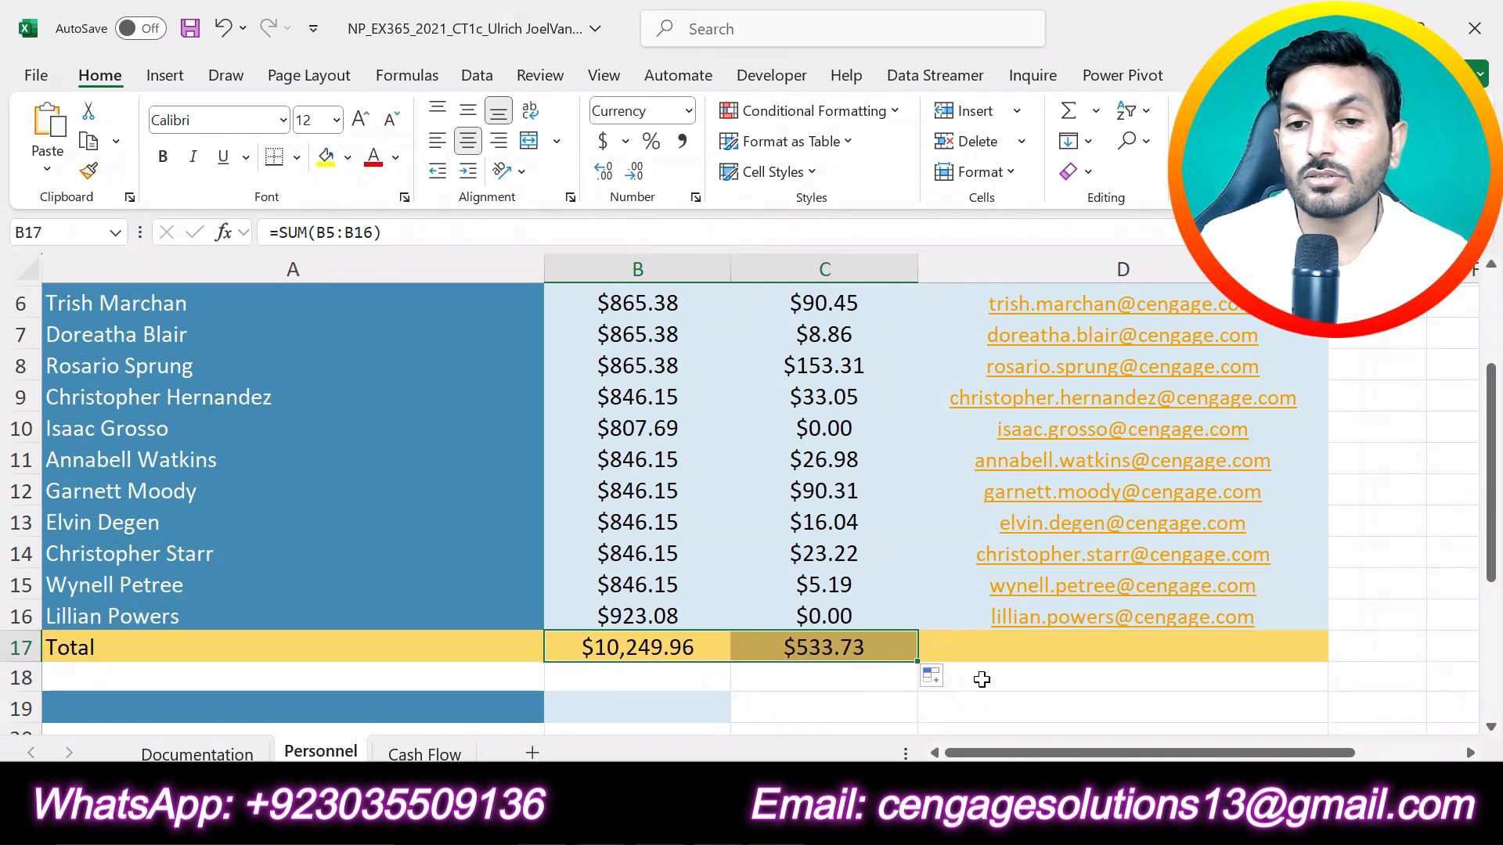
pyautogui.click(838, 648)
pyautogui.scroll(2, 831, 611)
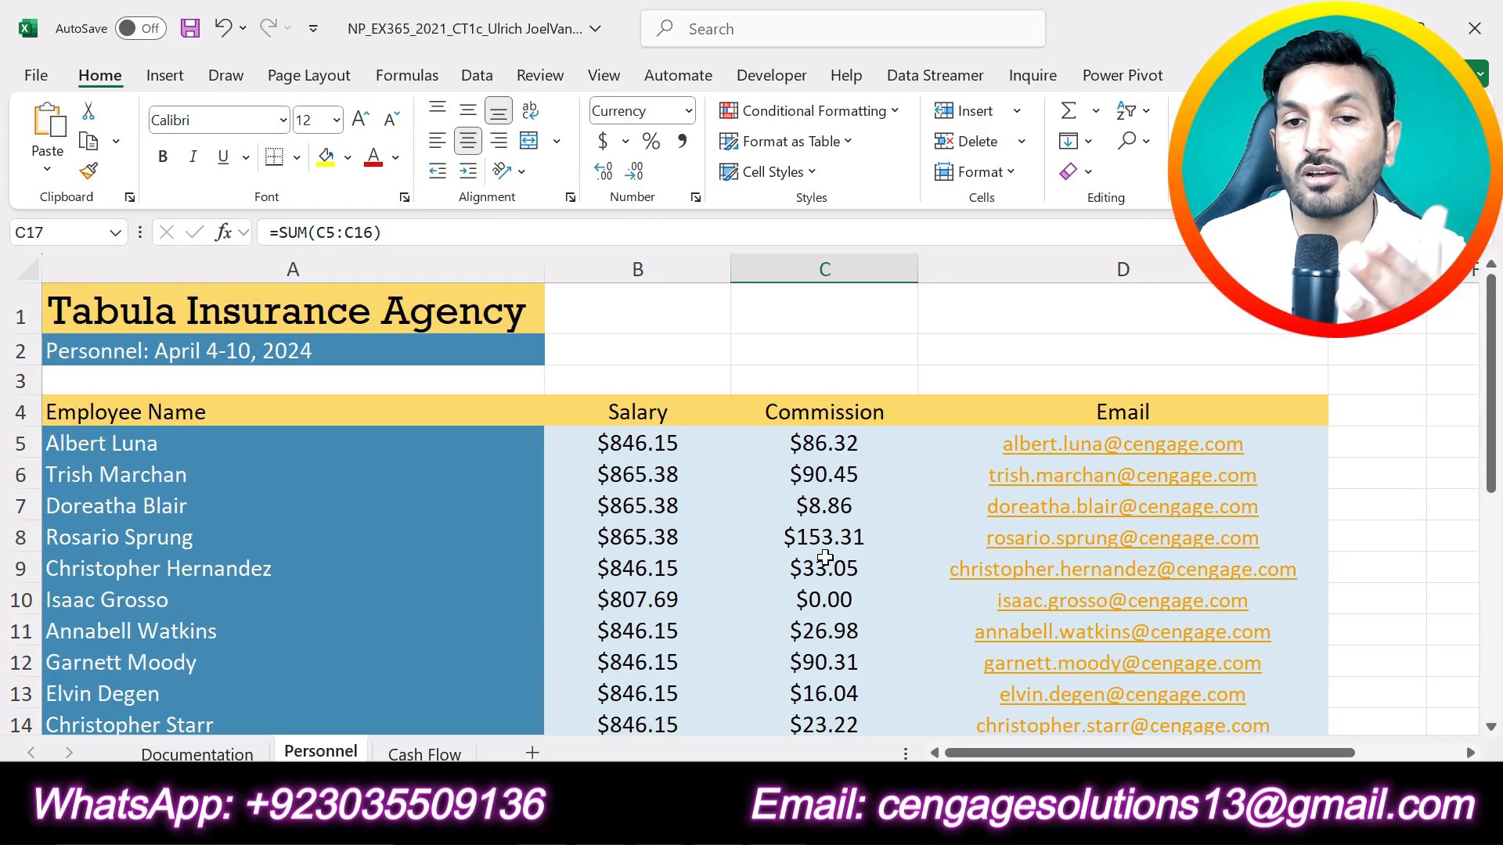
pyautogui.scroll(-2, 819, 485)
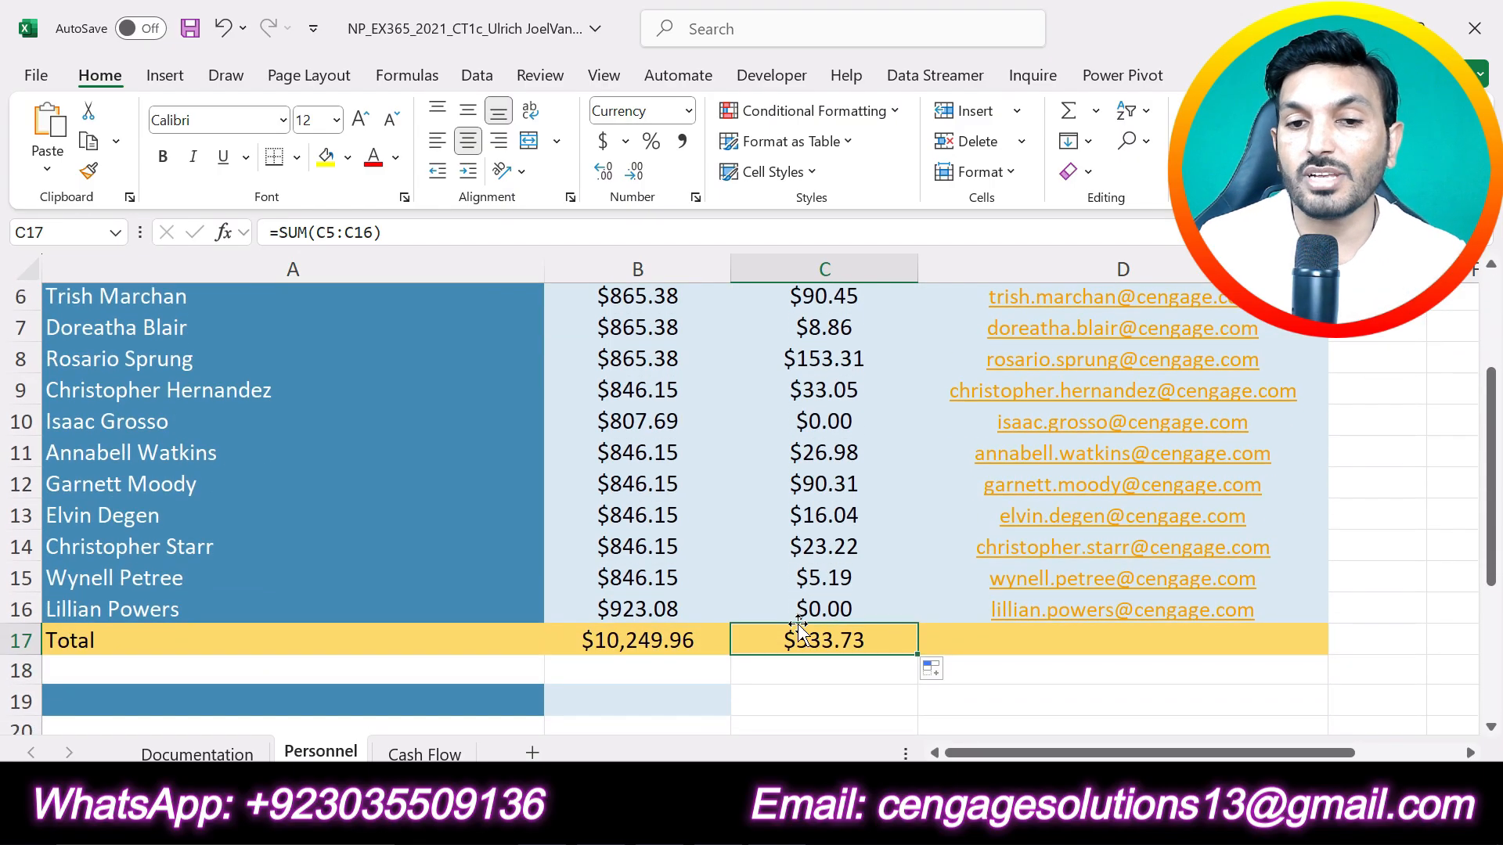
# Step: Switch to the Word instructions, undo the highlight on step 7 and highlight step 8 in yellow
pyautogui.hotkey('alt', 'Tab')
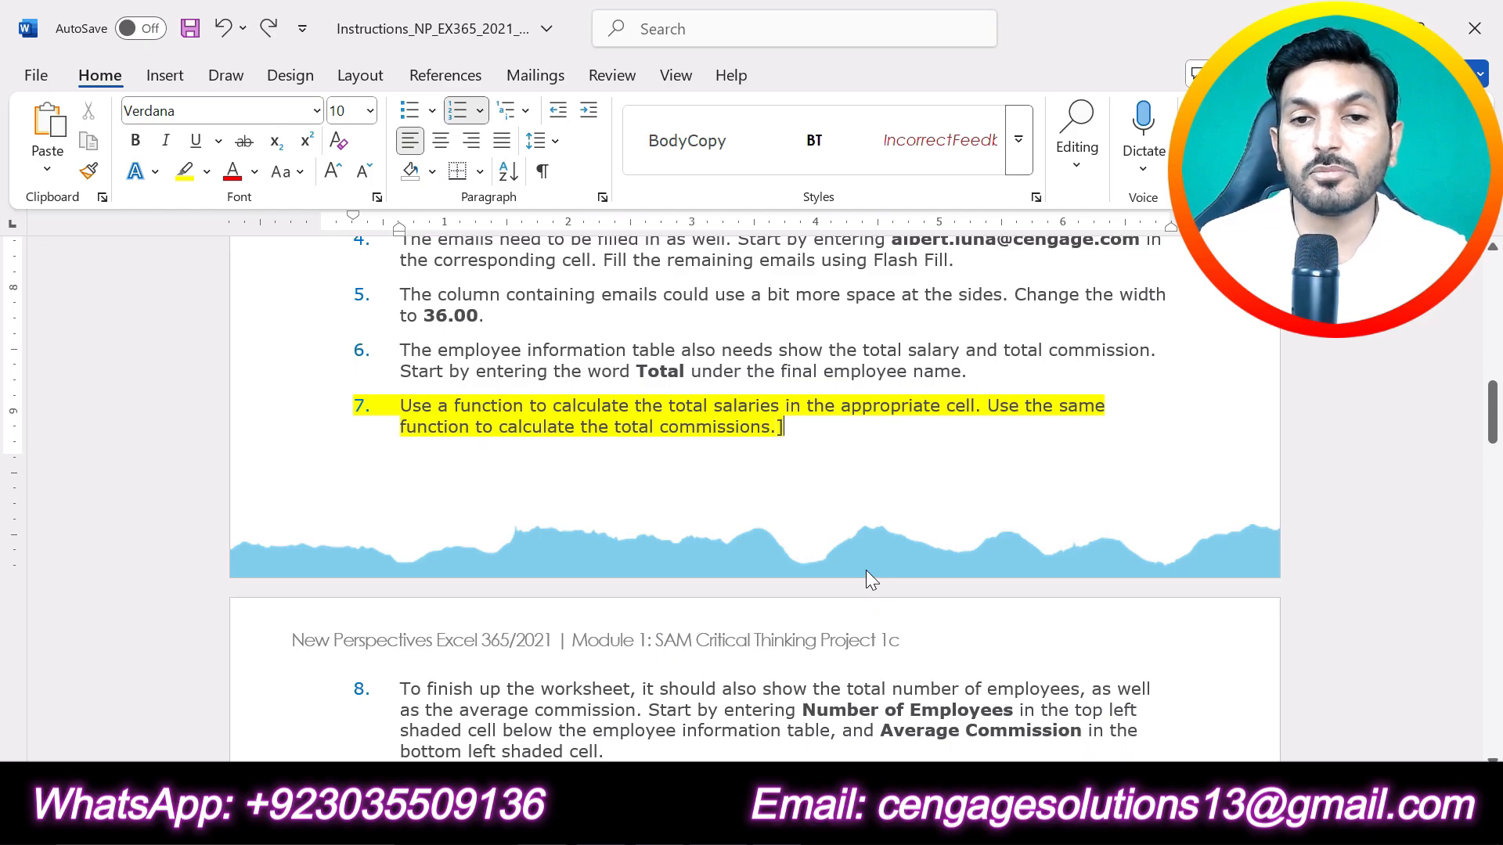
pyautogui.hotkey('ctrl', 'z')
pyautogui.scroll(-4, 865, 570)
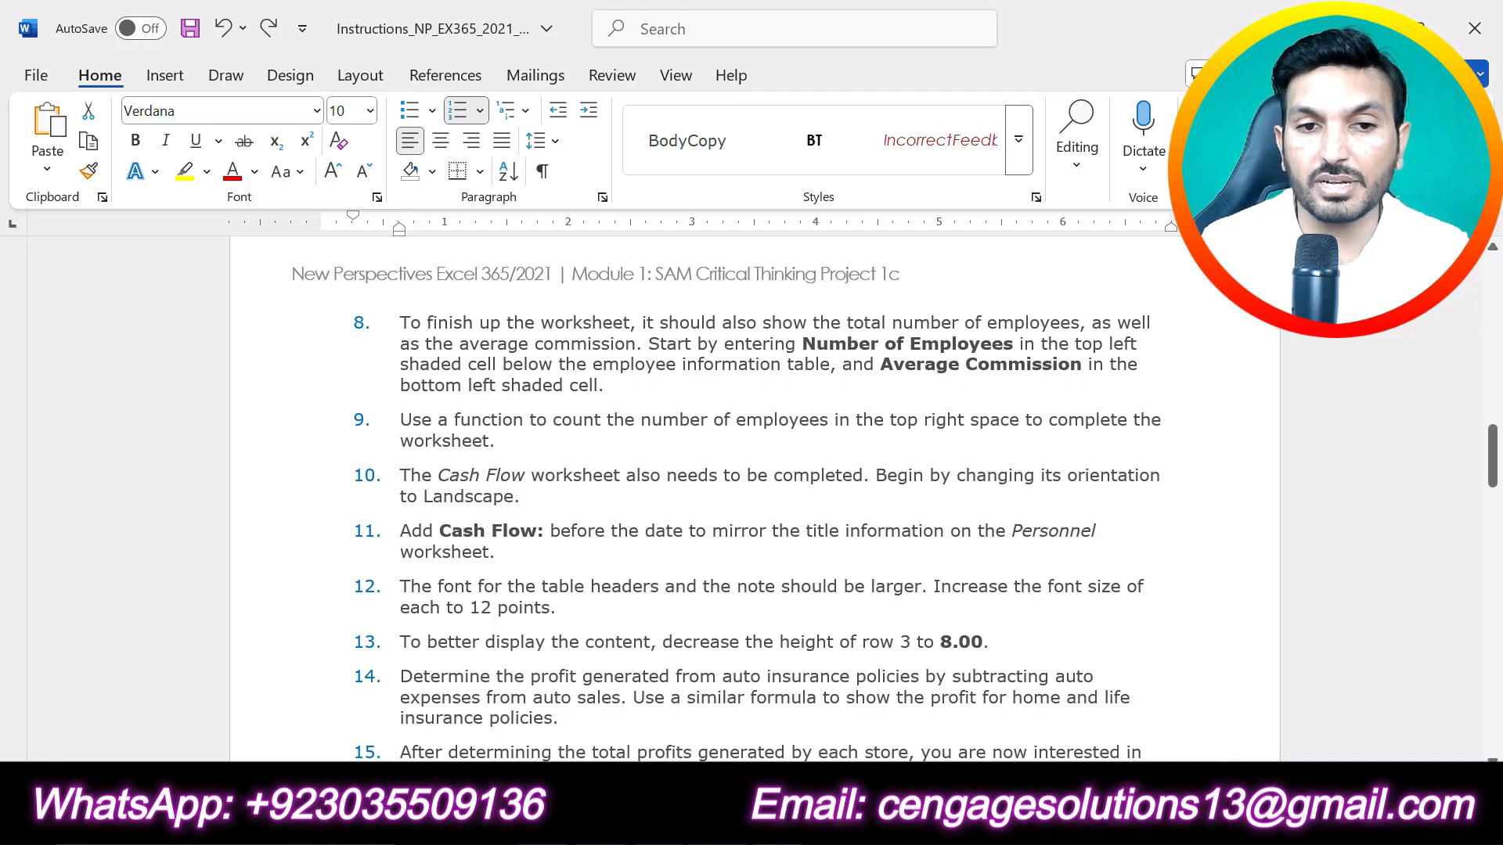
pyautogui.tripleClick(595, 385)
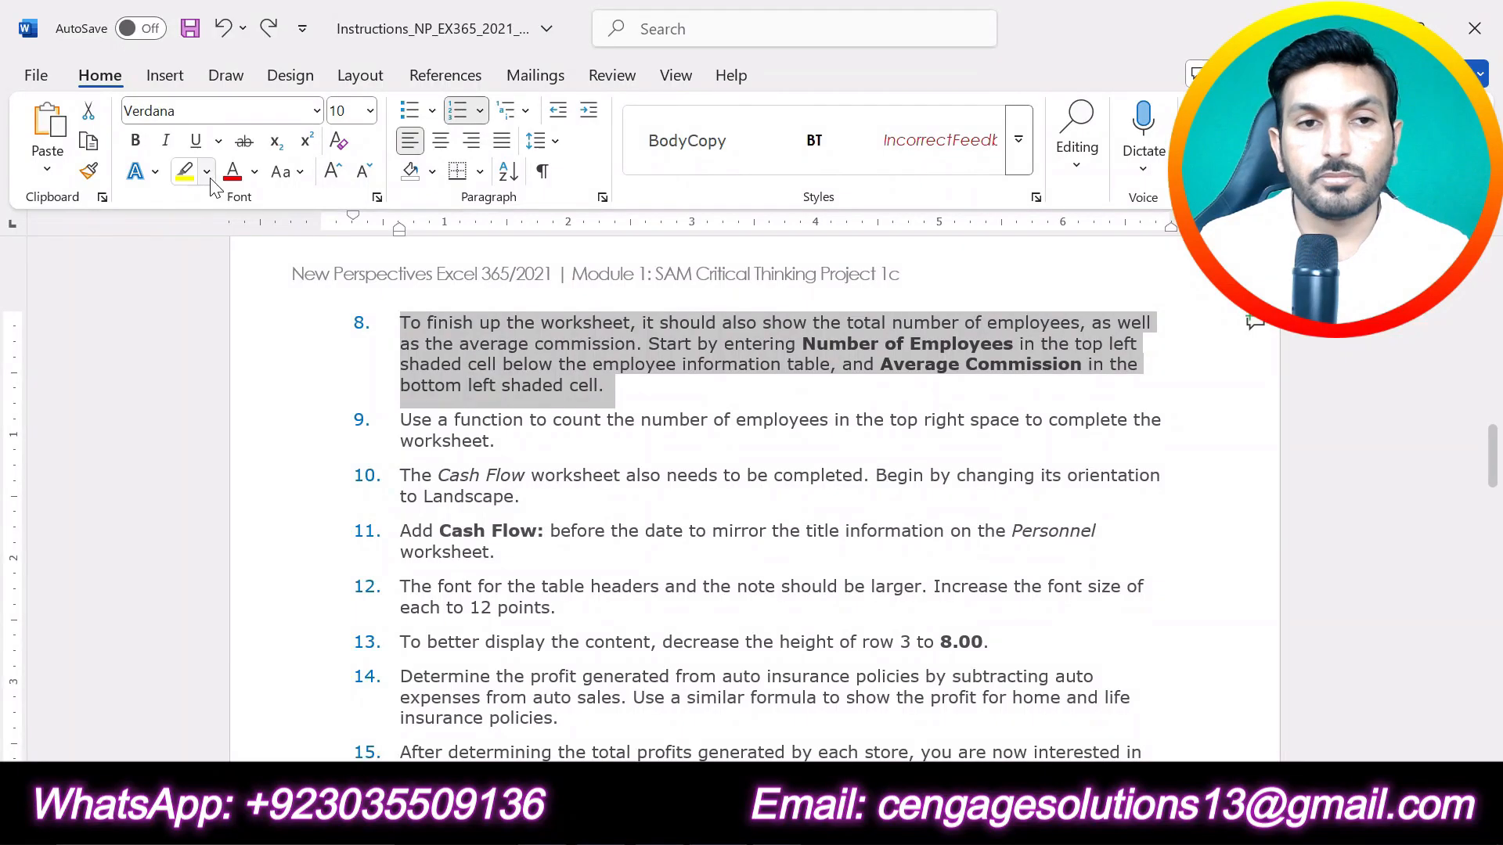
pyautogui.click(185, 171)
pyautogui.click(648, 403)
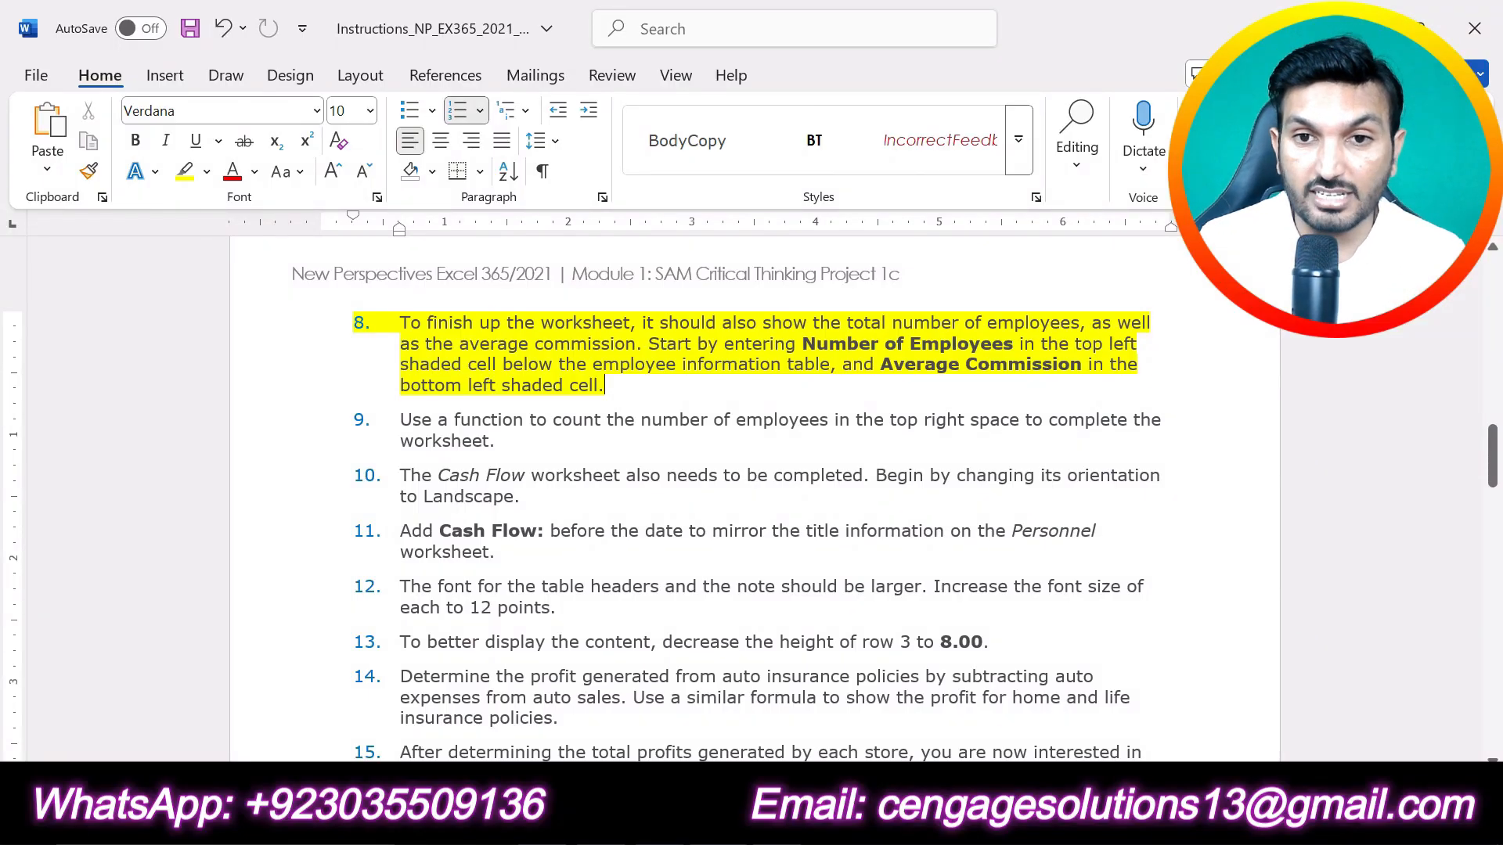
# Step: Switch to the Excel workbook and enter Number of Employees in cell A19, the first shaded cell below the employee table
pyautogui.hotkey('alt', 'Tab')
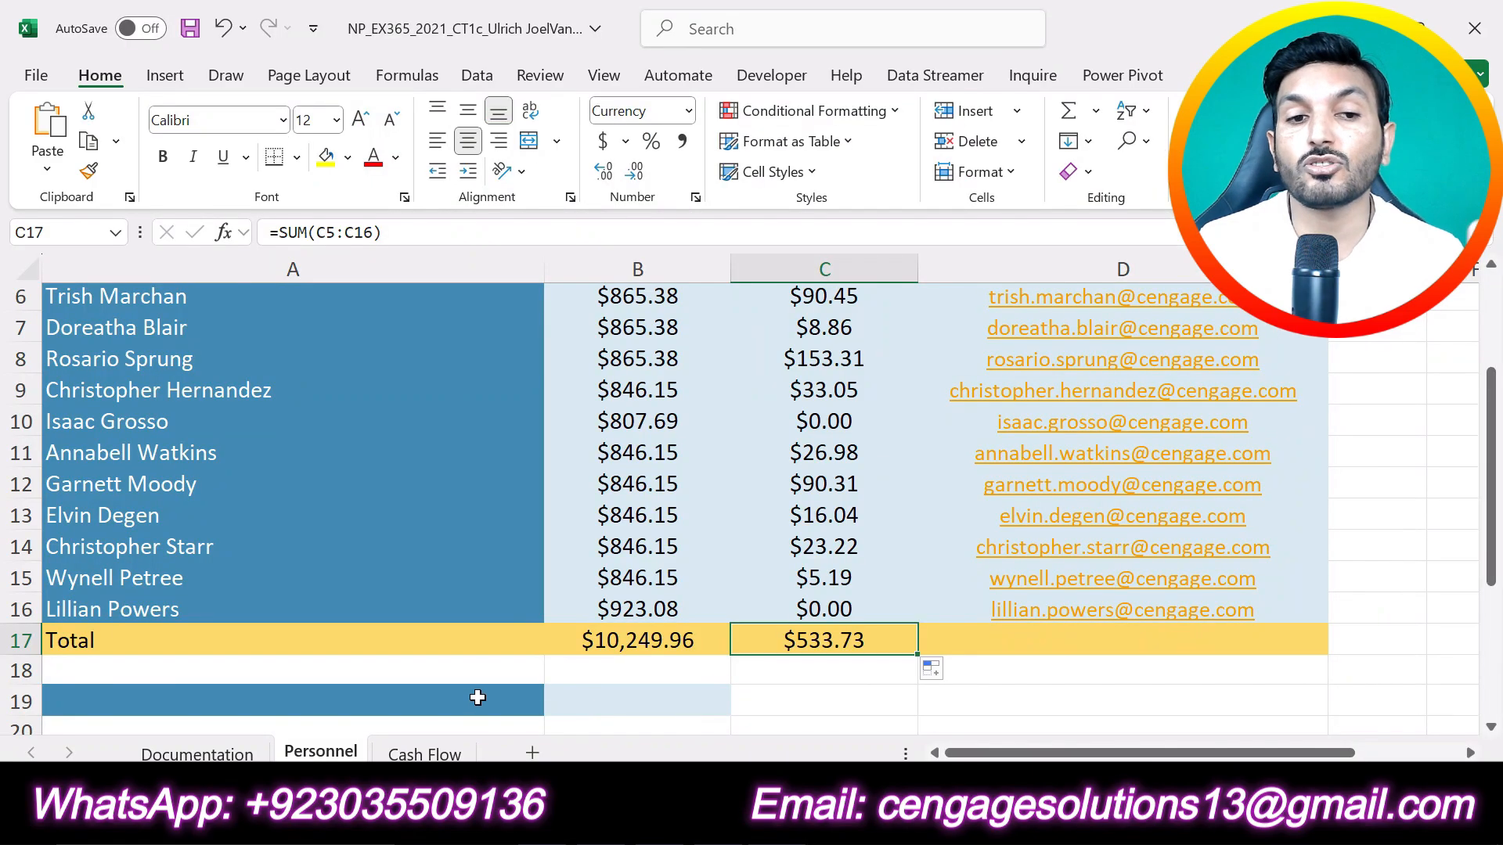
pyautogui.scroll(-2, 478, 697)
pyautogui.click(229, 526)
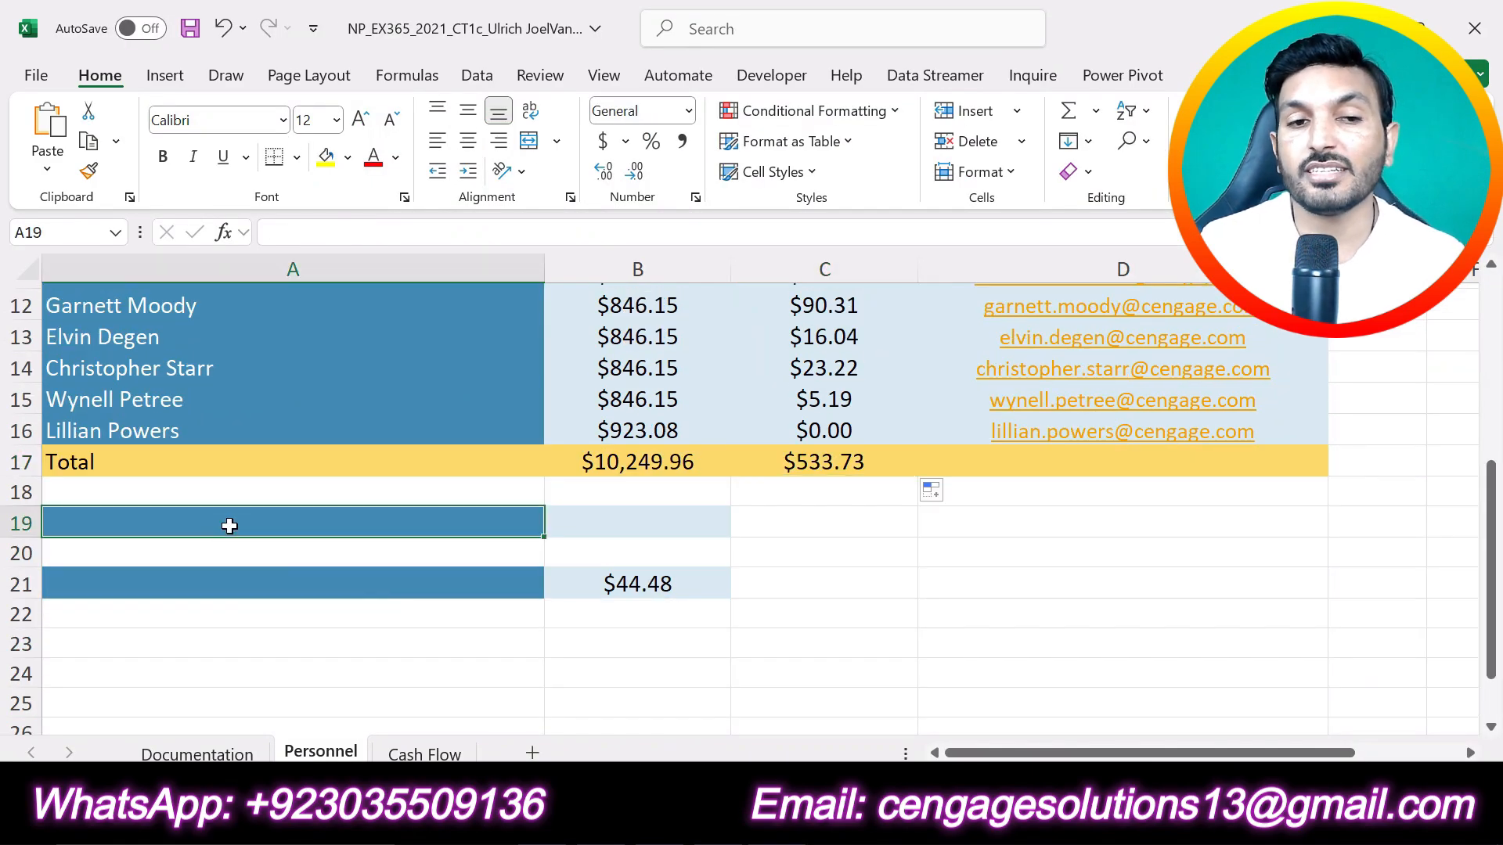
pyautogui.write('Nu')
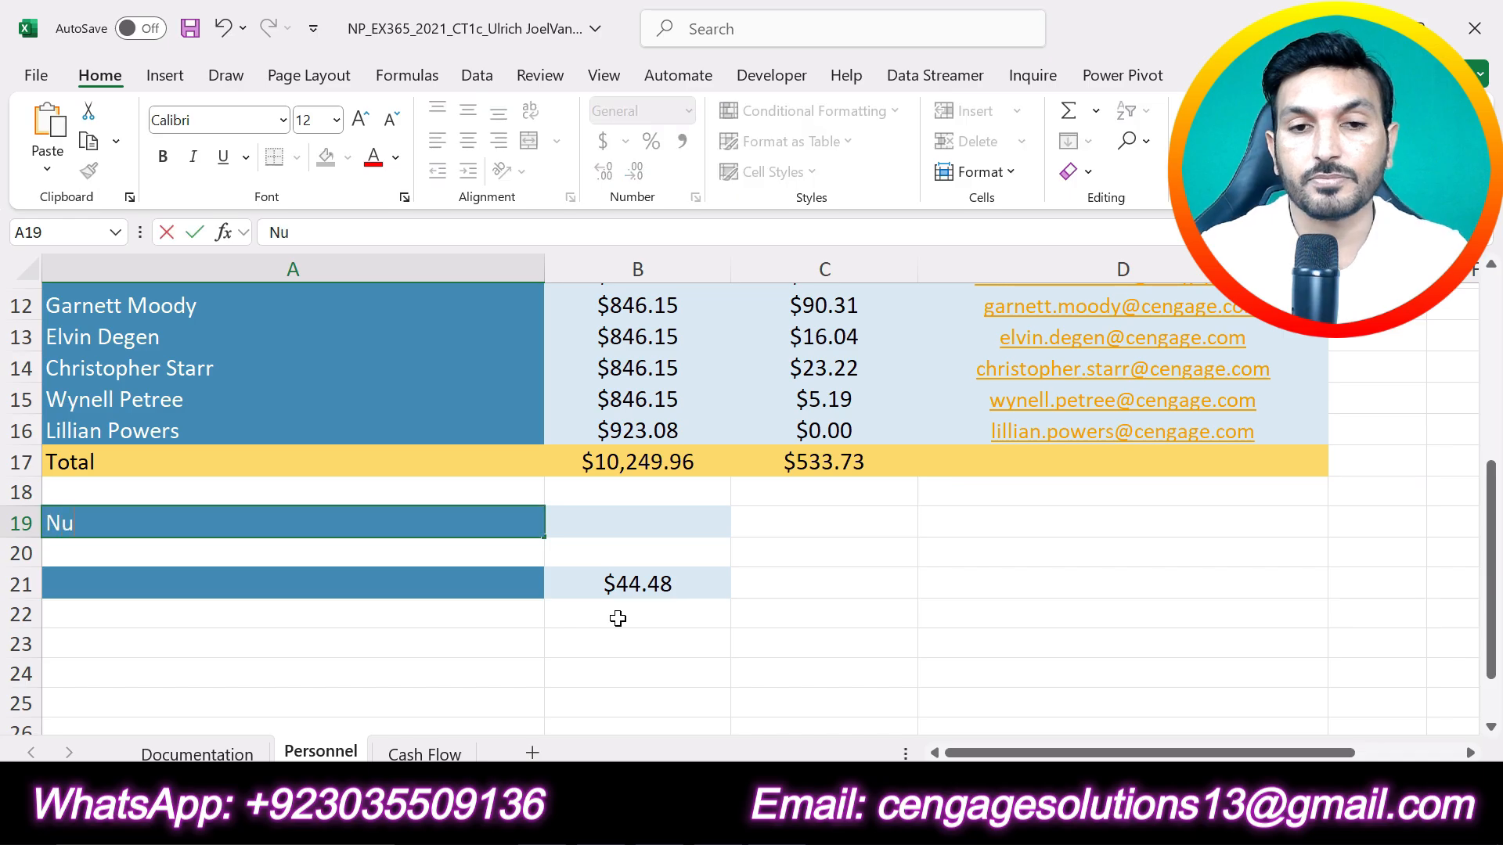
pyautogui.write('mber of Wm')
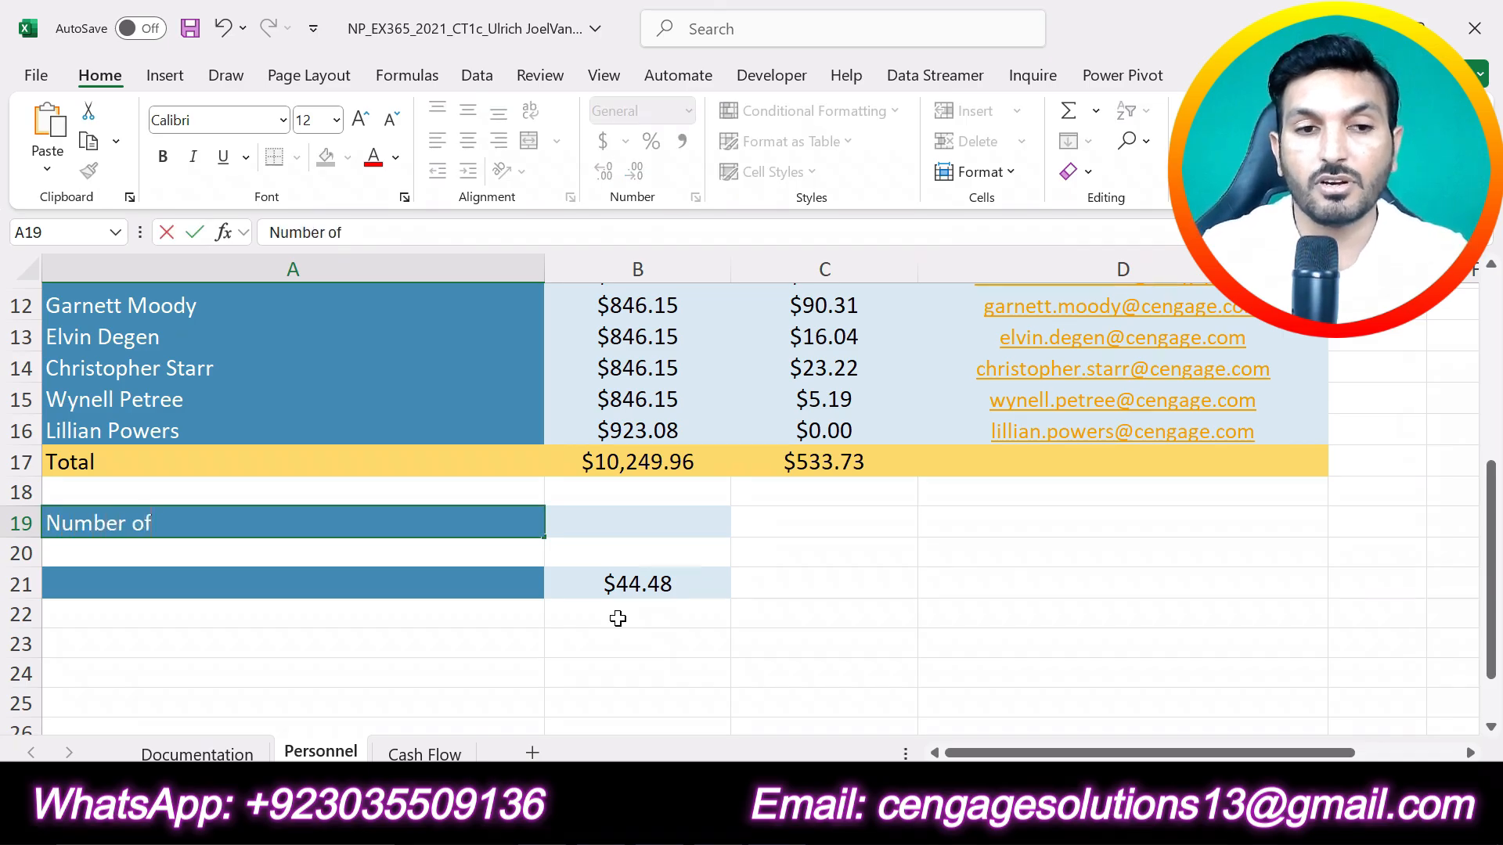
pyautogui.press('BackSpace')
pyautogui.press('BackSpace')
pyautogui.write('E')
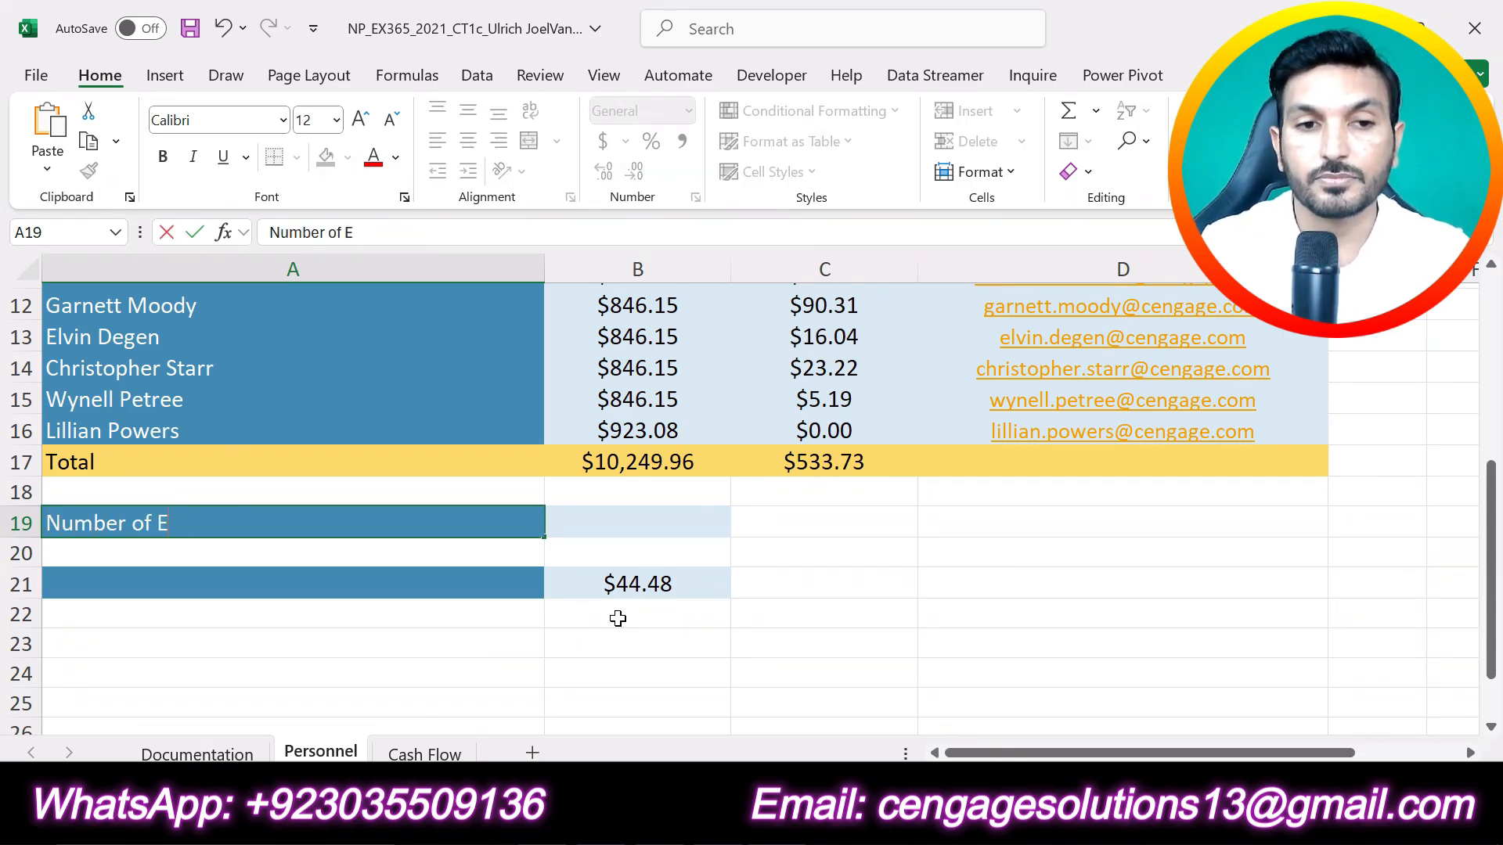
pyautogui.write('mployees')
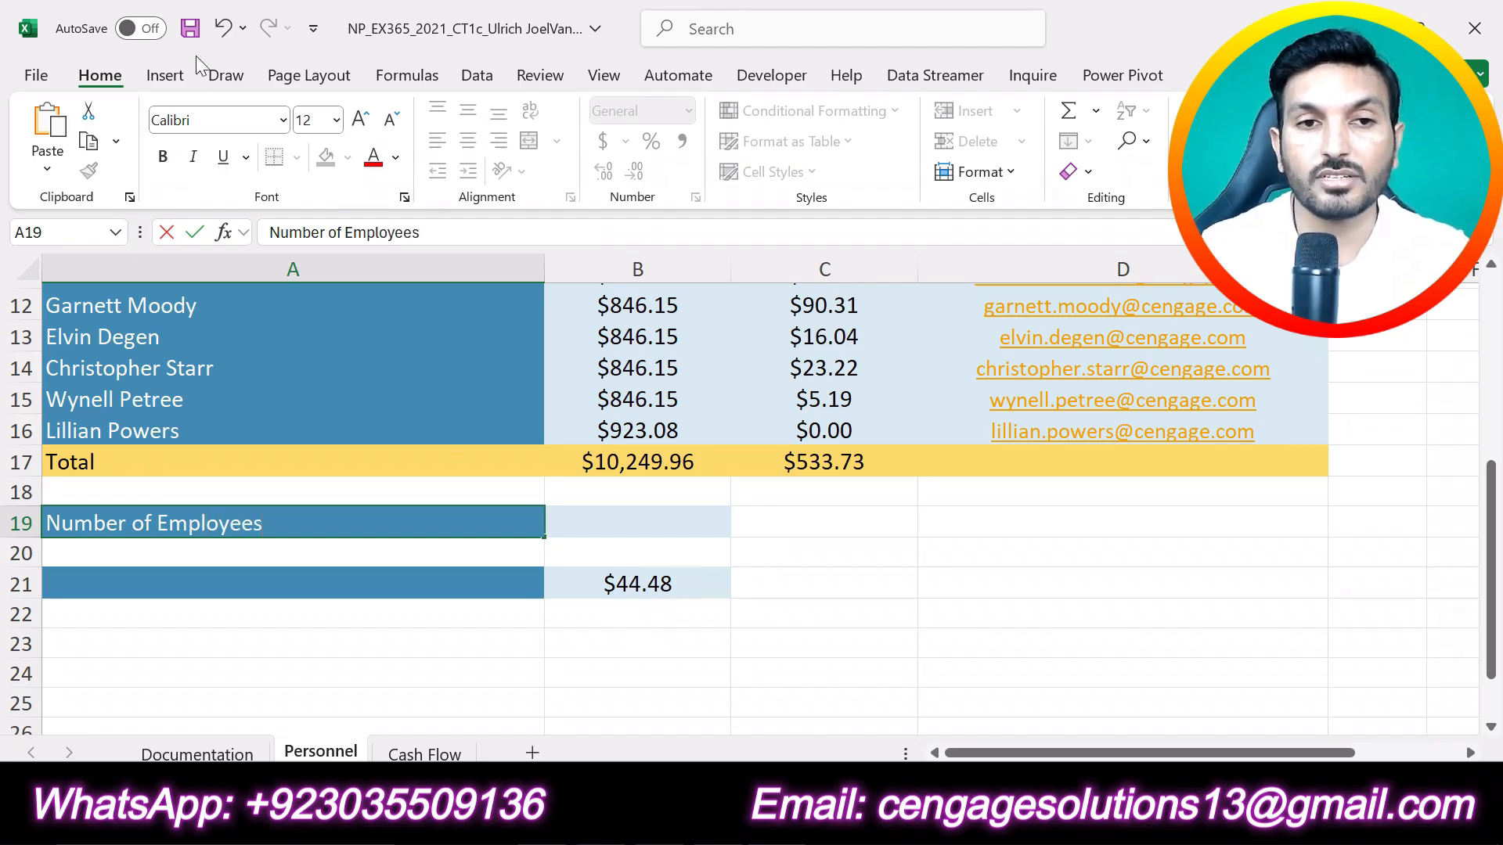
pyautogui.click(202, 230)
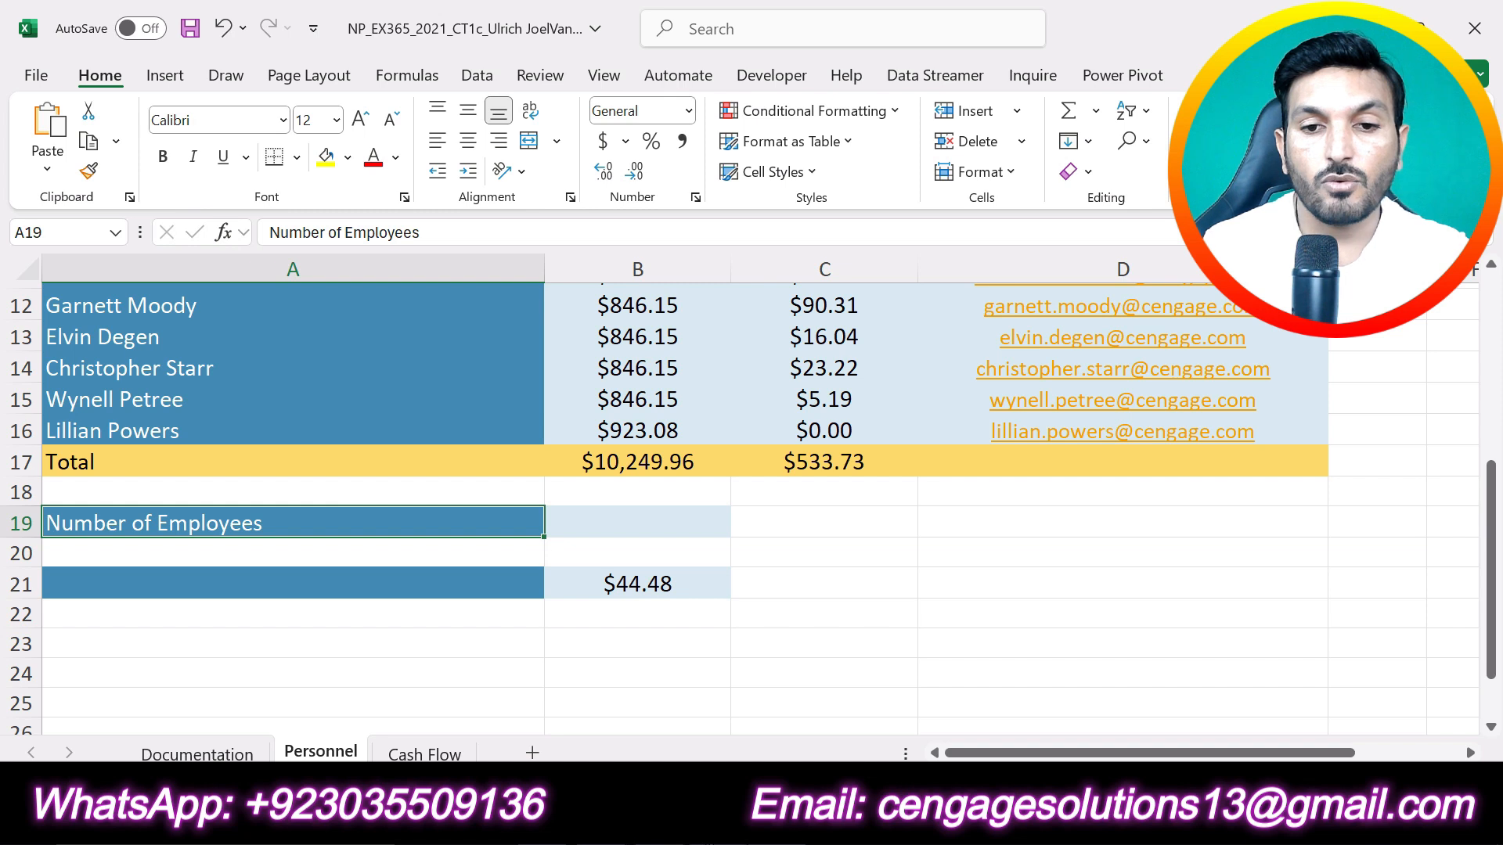
# Step: Enter Average Commission in cell A21 of the Personnel sheet, checking the wording against step 8 of the Word instructions
pyautogui.hotkey('alt', 'Tab')
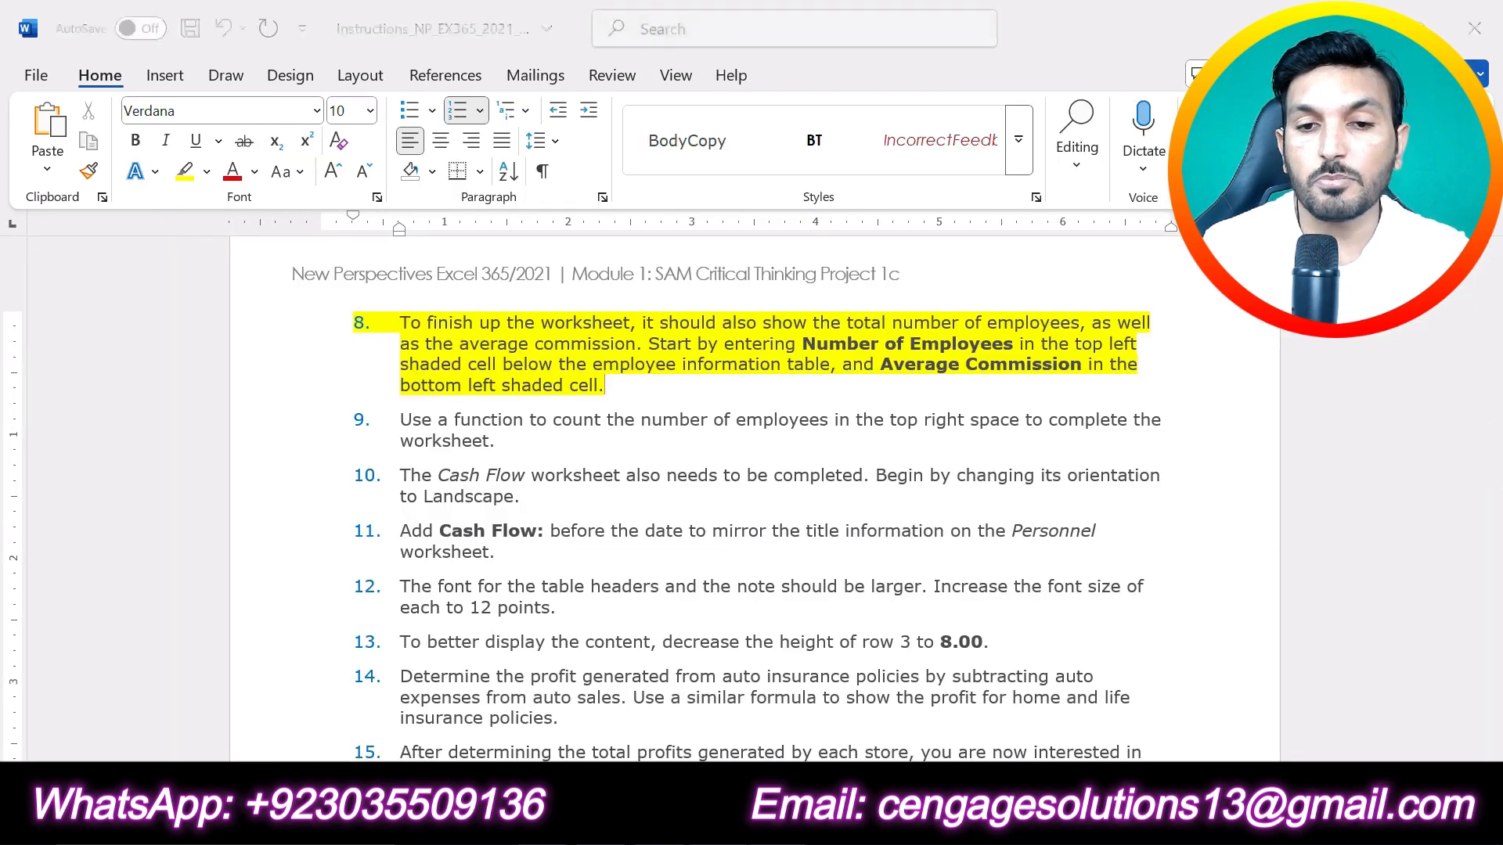
pyautogui.hotkey('alt', 'Tab')
pyautogui.click(236, 590)
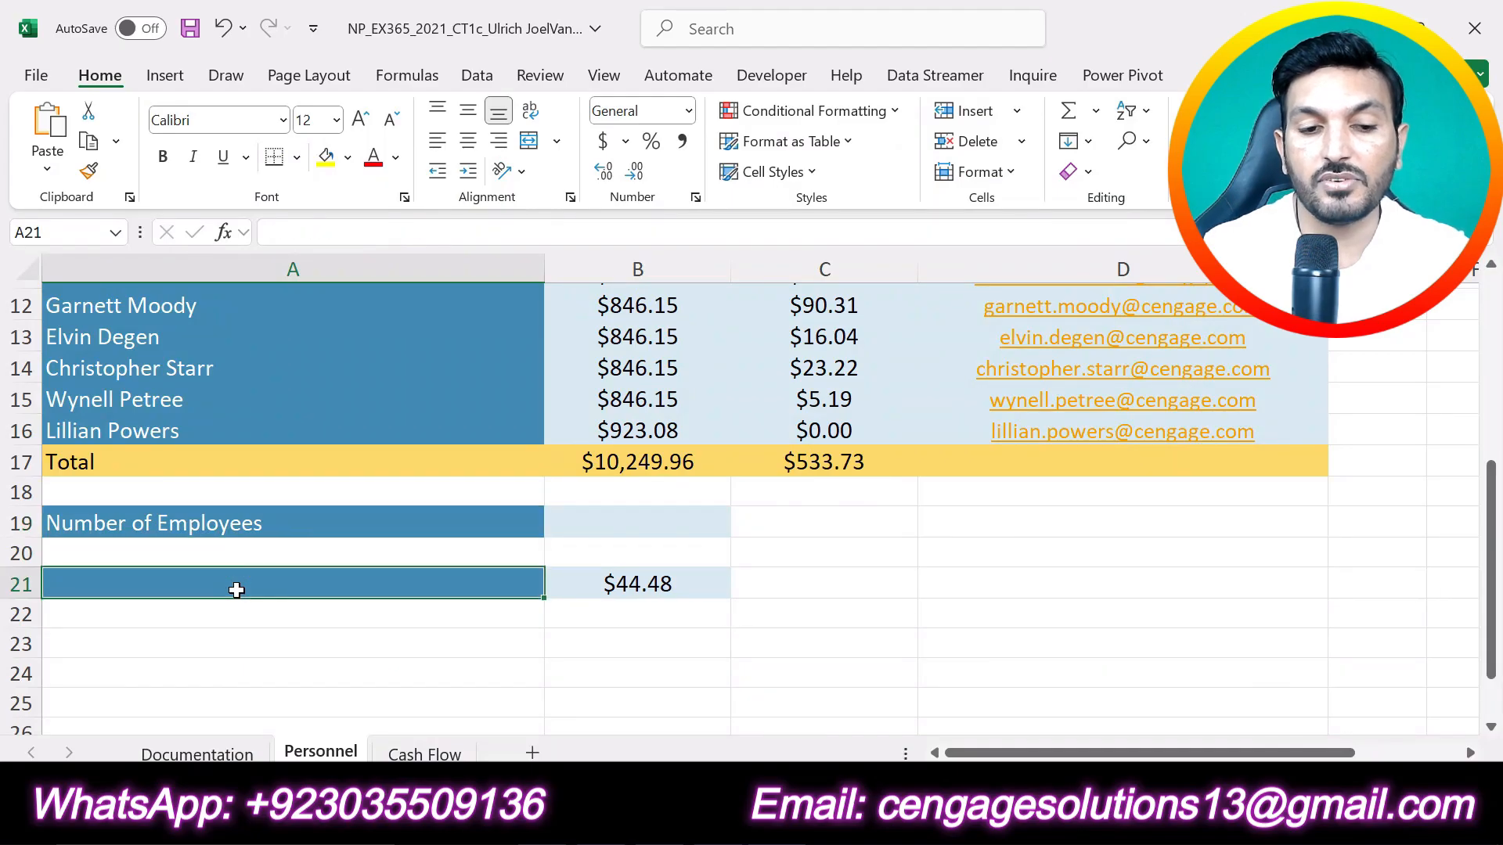
pyautogui.write('Average Com')
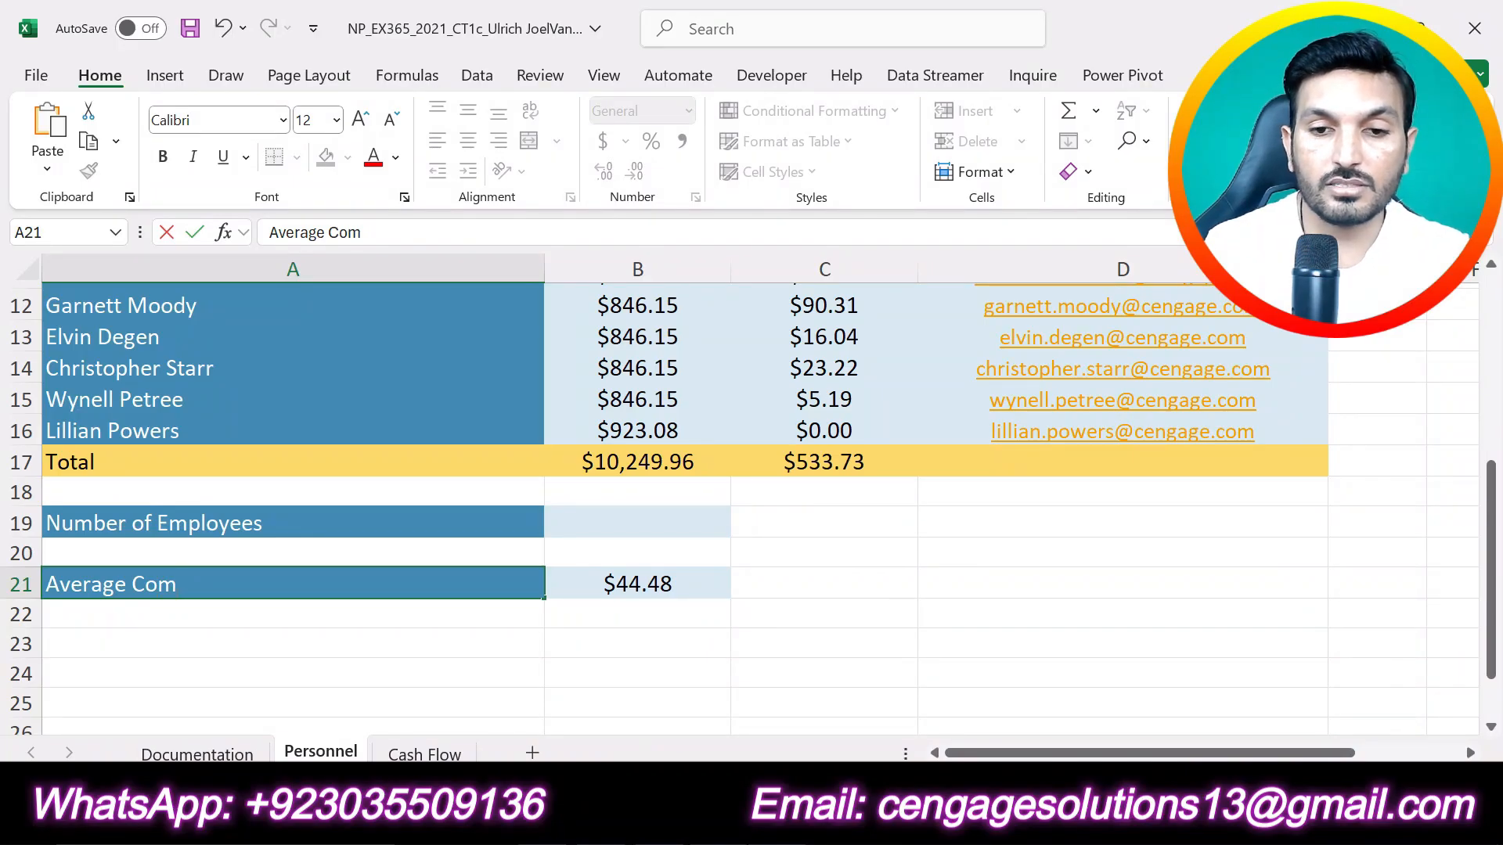
pyautogui.hotkey('alt', 'Tab')
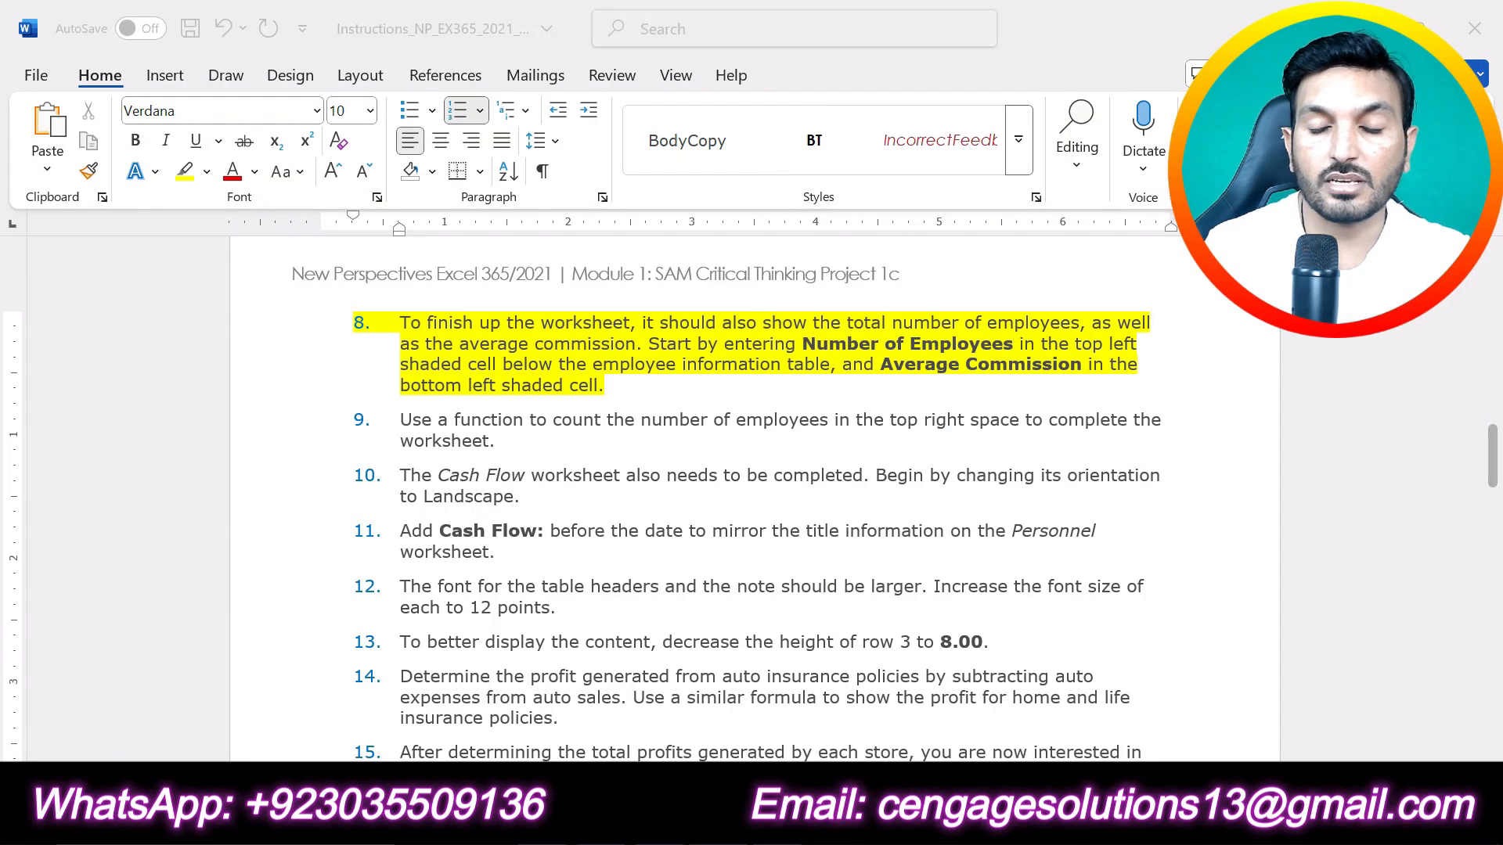
pyautogui.hotkey('alt', 'Tab')
pyautogui.write('mission')
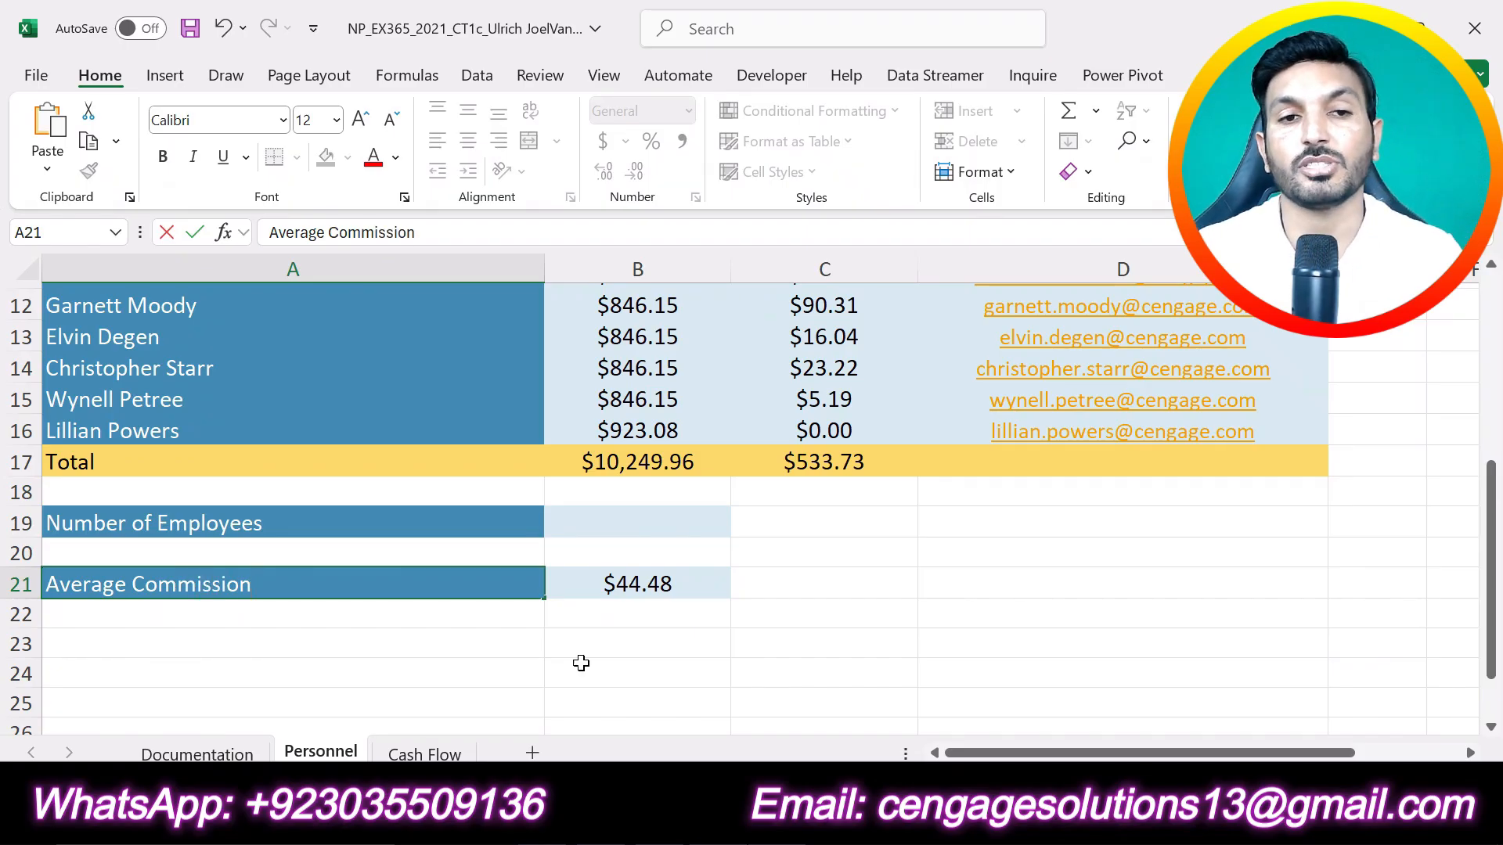
pyautogui.click(200, 230)
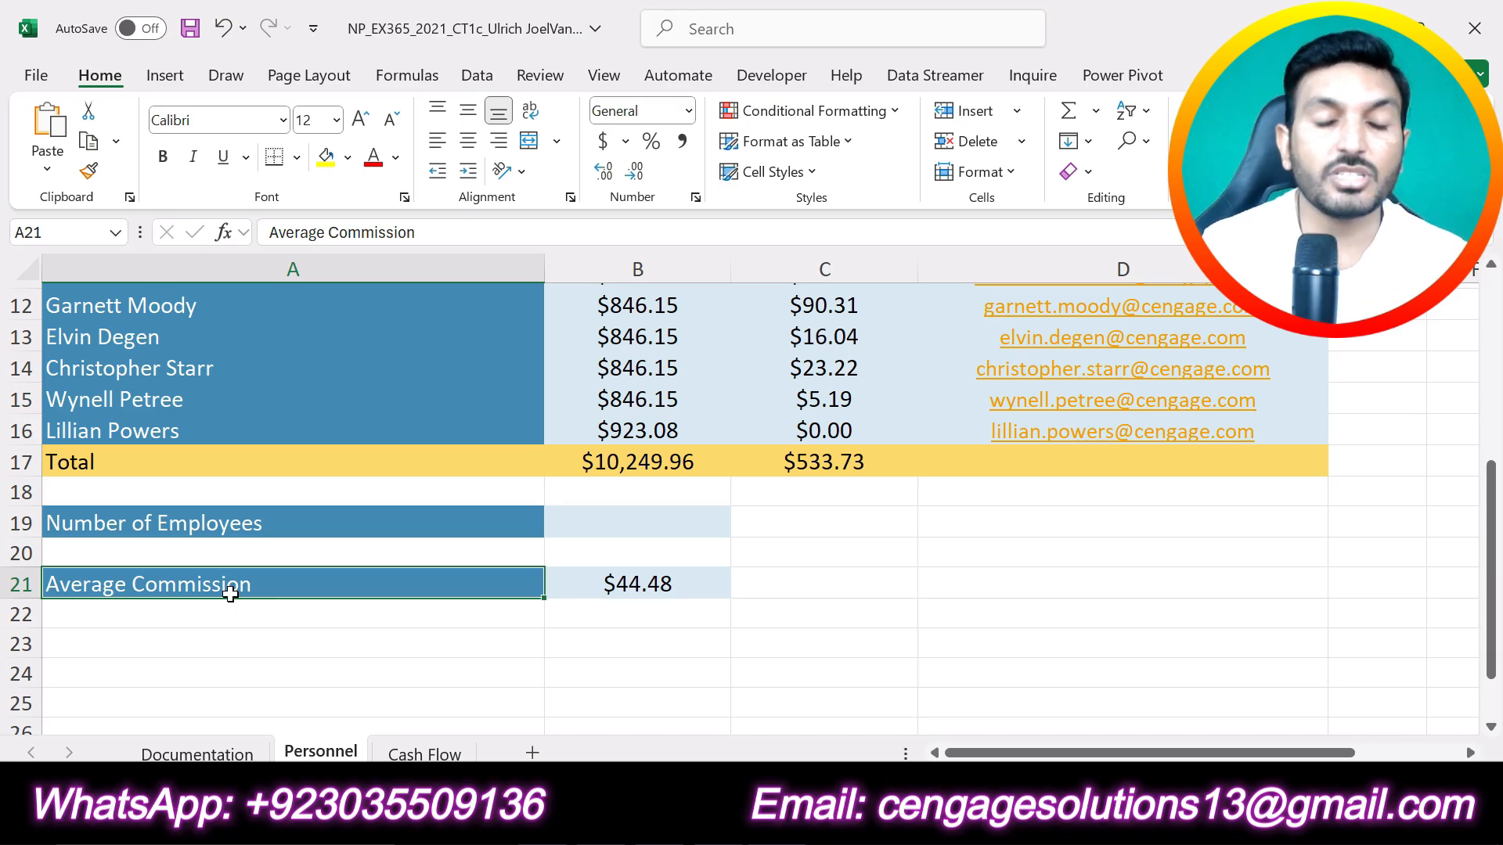
pyautogui.scroll(1, 315, 598)
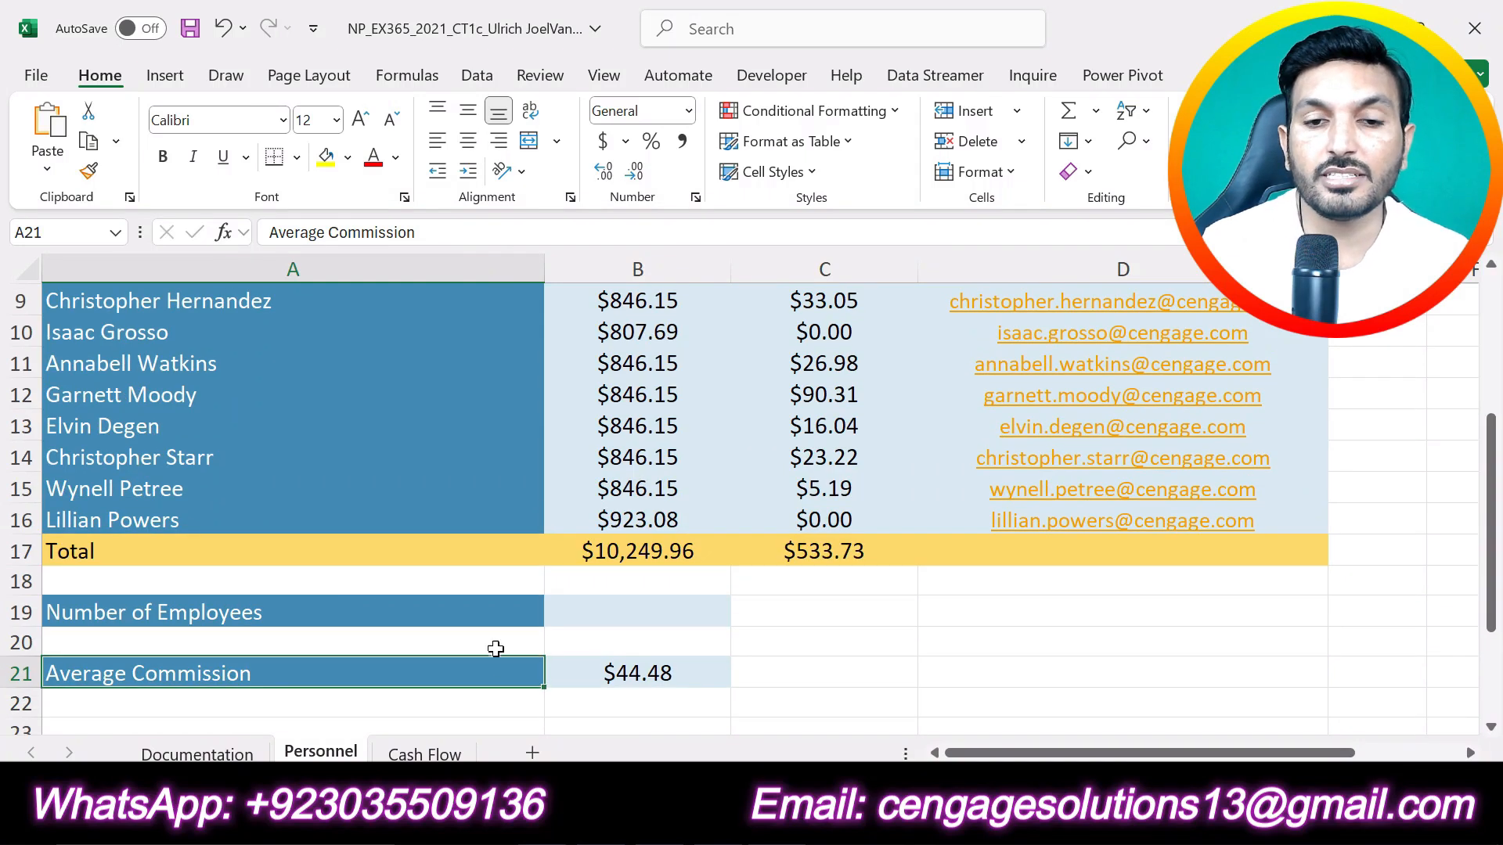
# Step: Switch to the Word instructions, undo the highlight on step 8 and return to the Personnel sheet in the Excel workbook
pyautogui.click(665, 826)
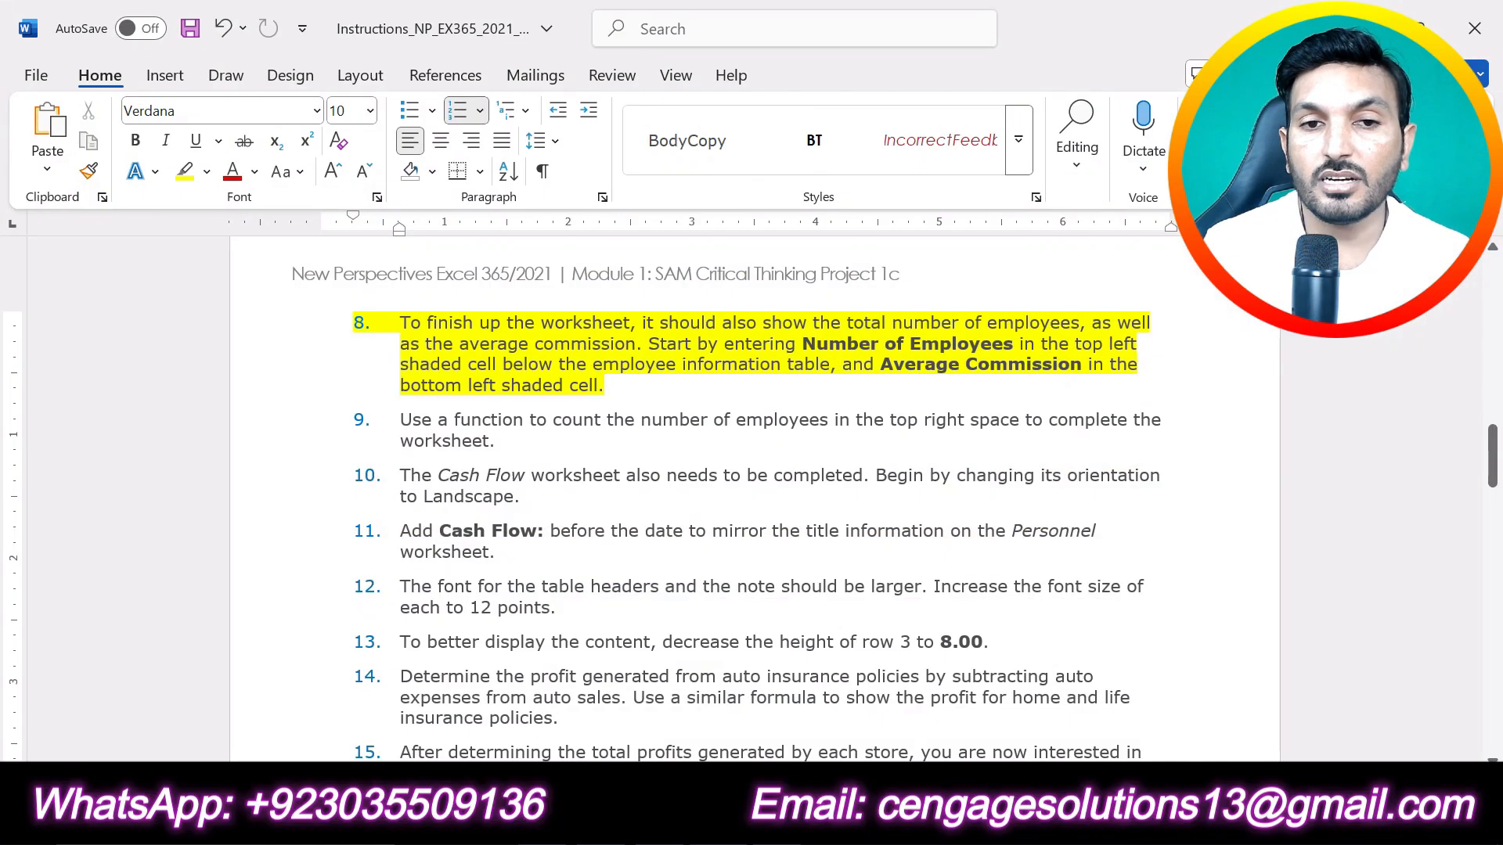
pyautogui.hotkey('ctrl', 'z')
pyautogui.scroll(-5, 653, 384)
pyautogui.scroll(4, 653, 383)
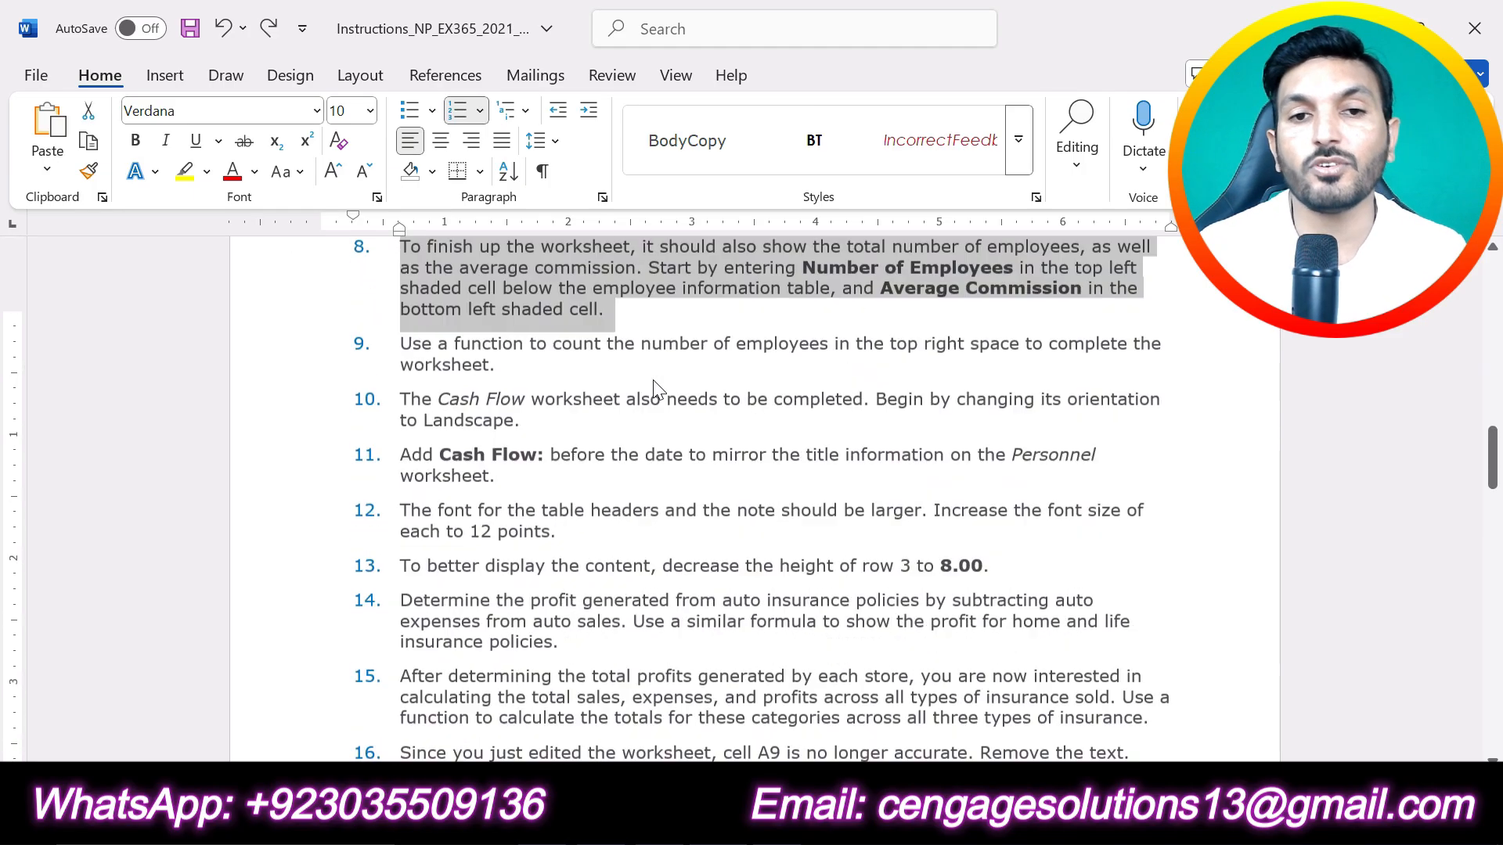
pyautogui.scroll(2, 653, 380)
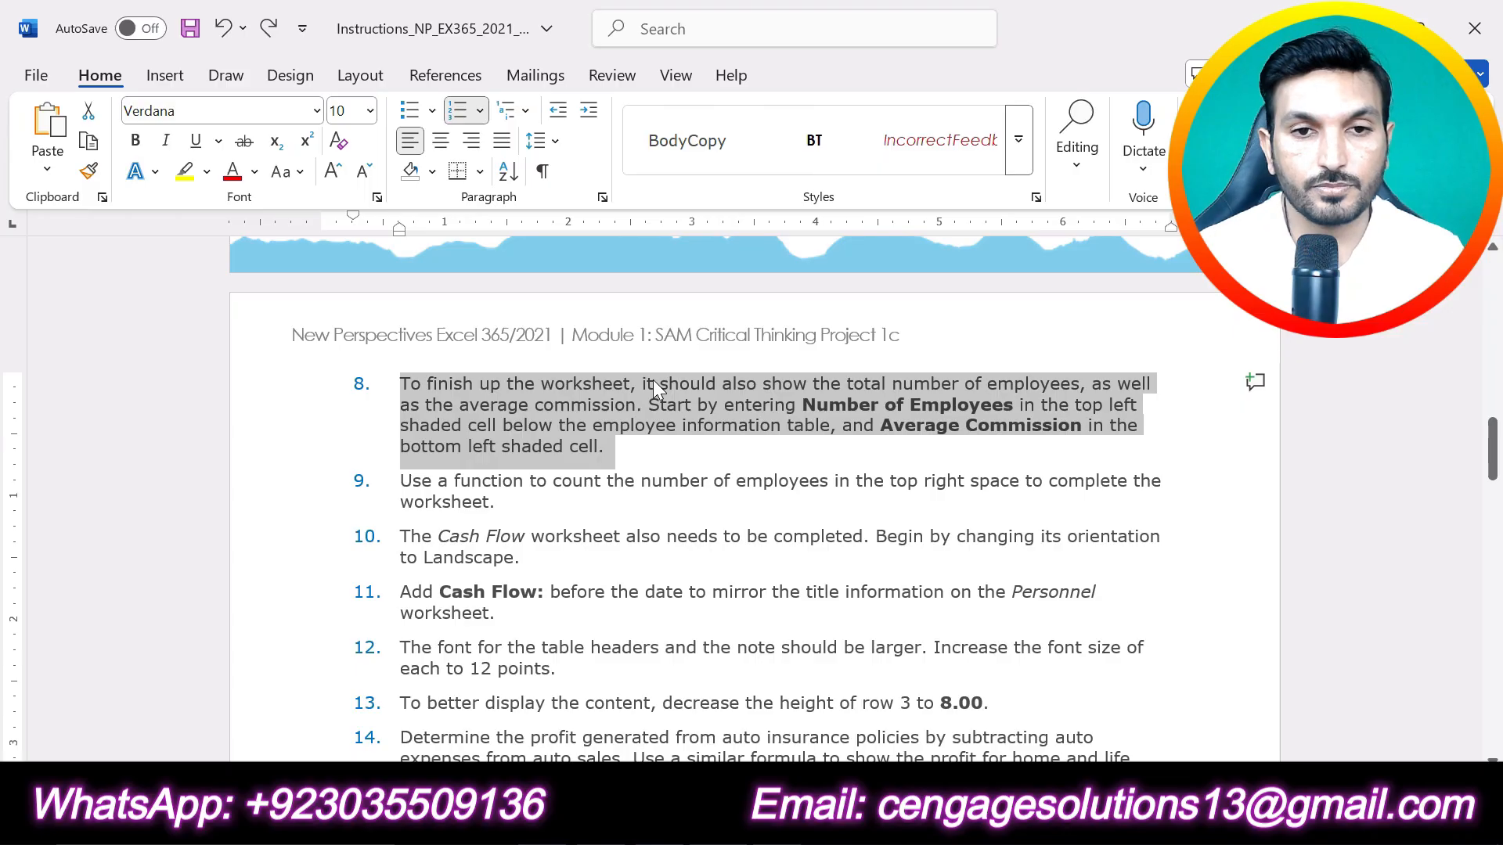
pyautogui.hotkey('alt', 'Tab')
pyautogui.scroll(3, 982, 667)
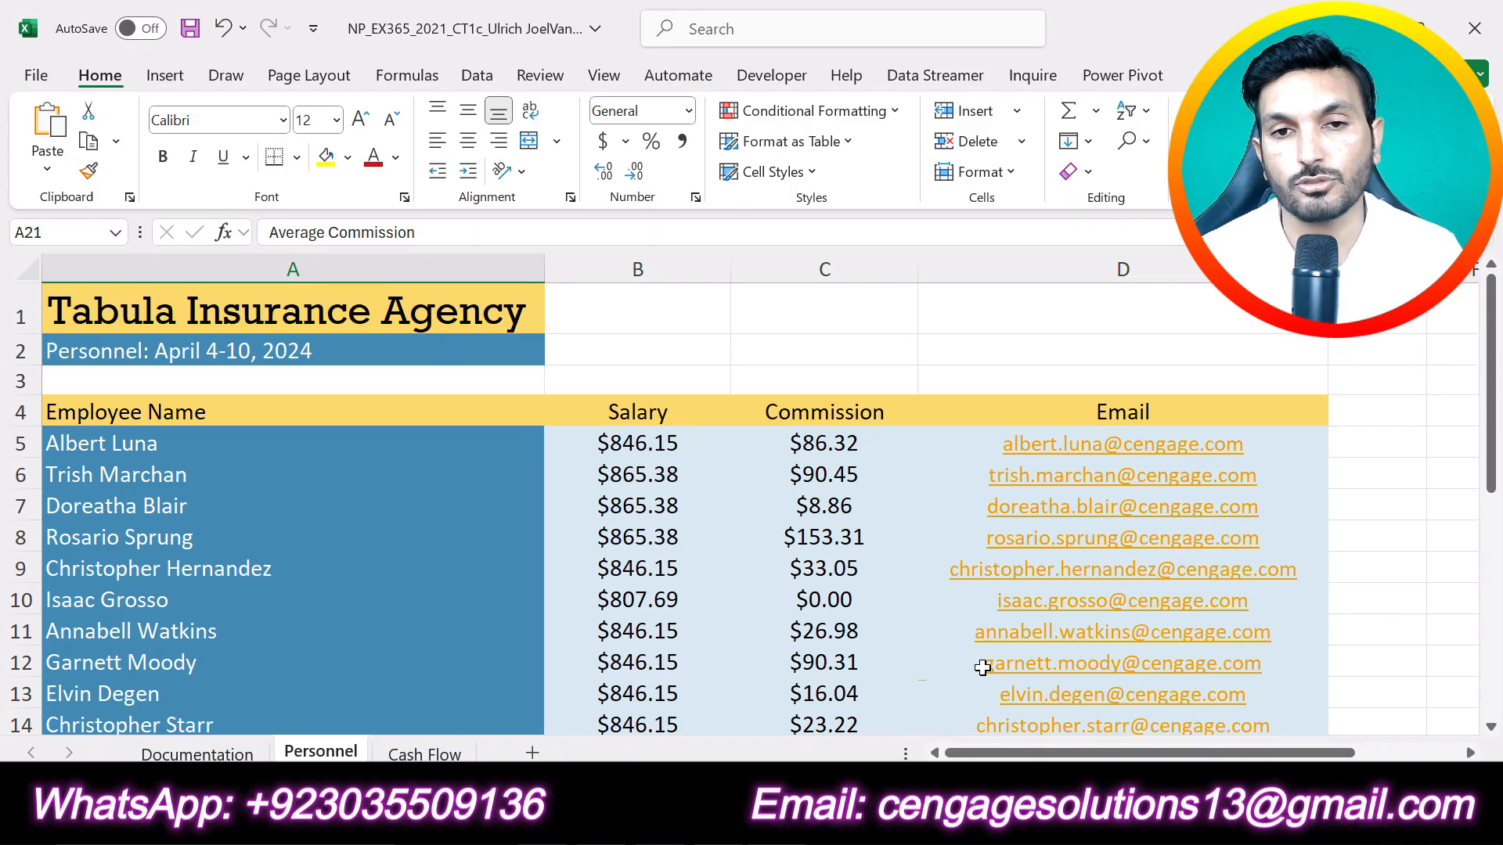
pyautogui.click(1395, 503)
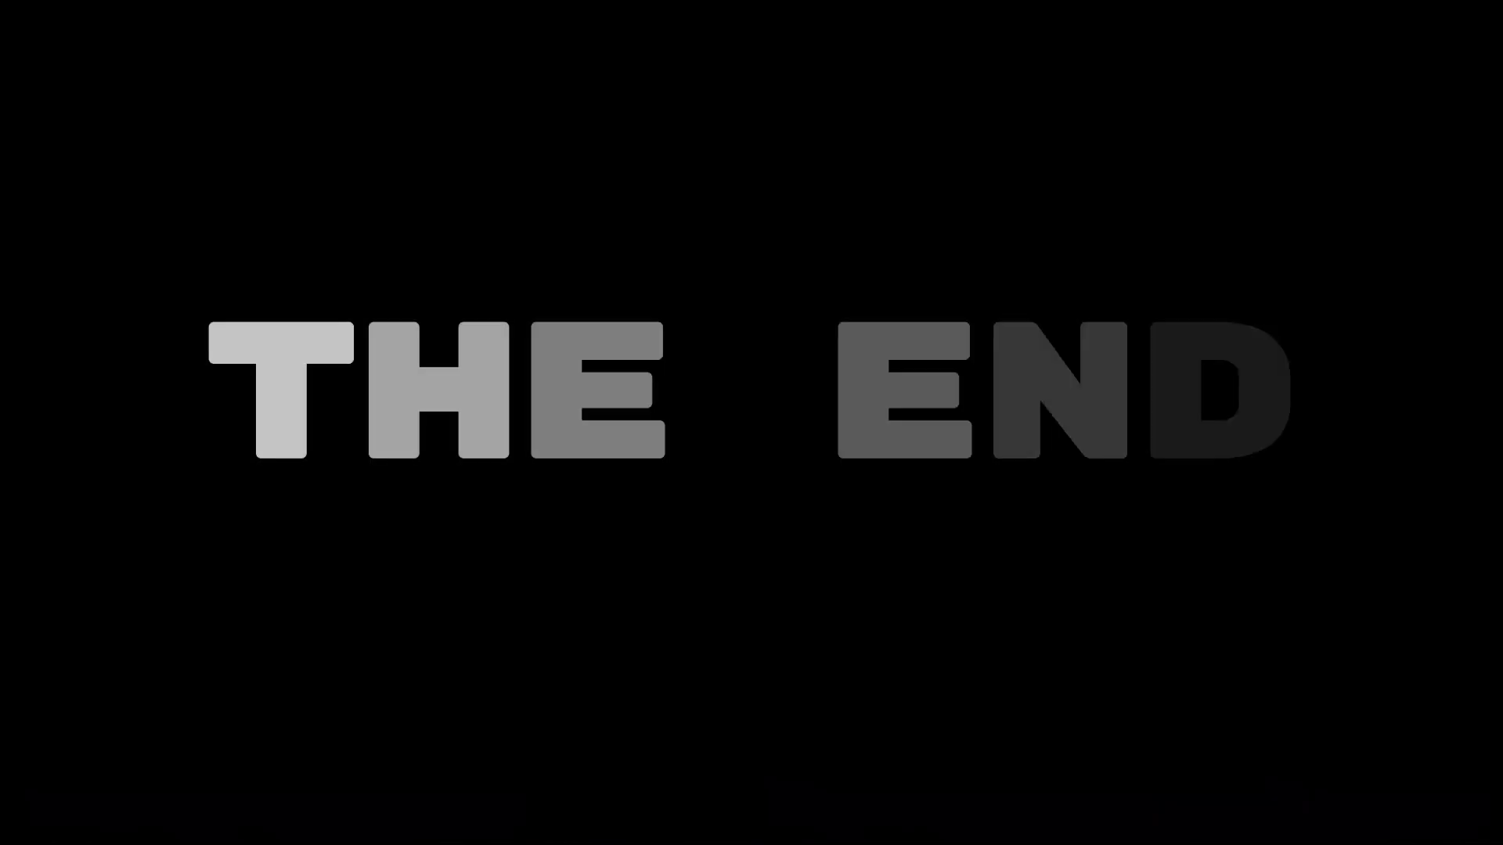